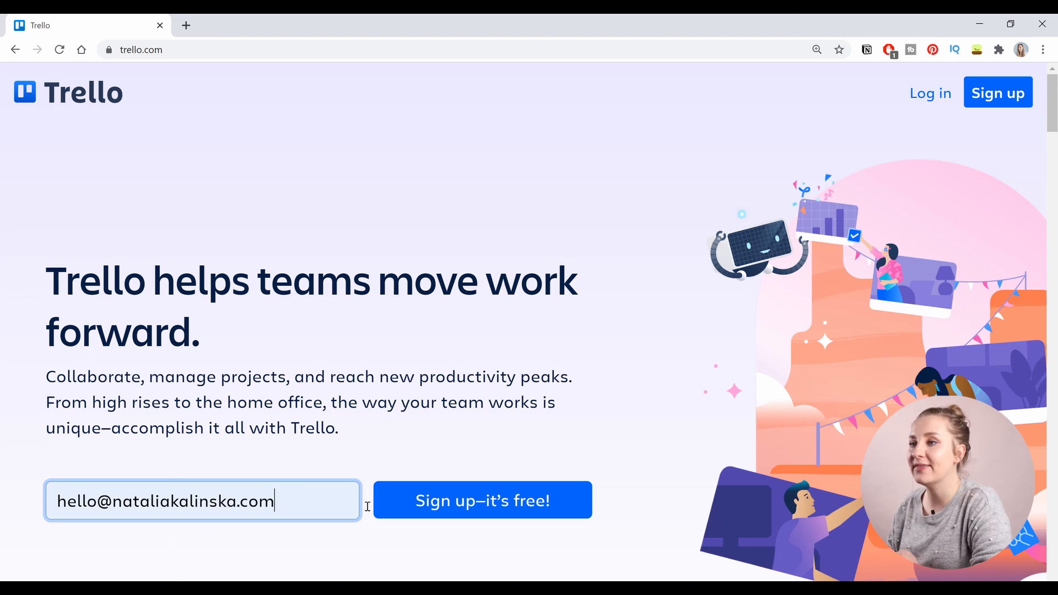
# Start the free sign-up with the entered email address and fill in the full name on the account form.
pyautogui.click(438, 507)
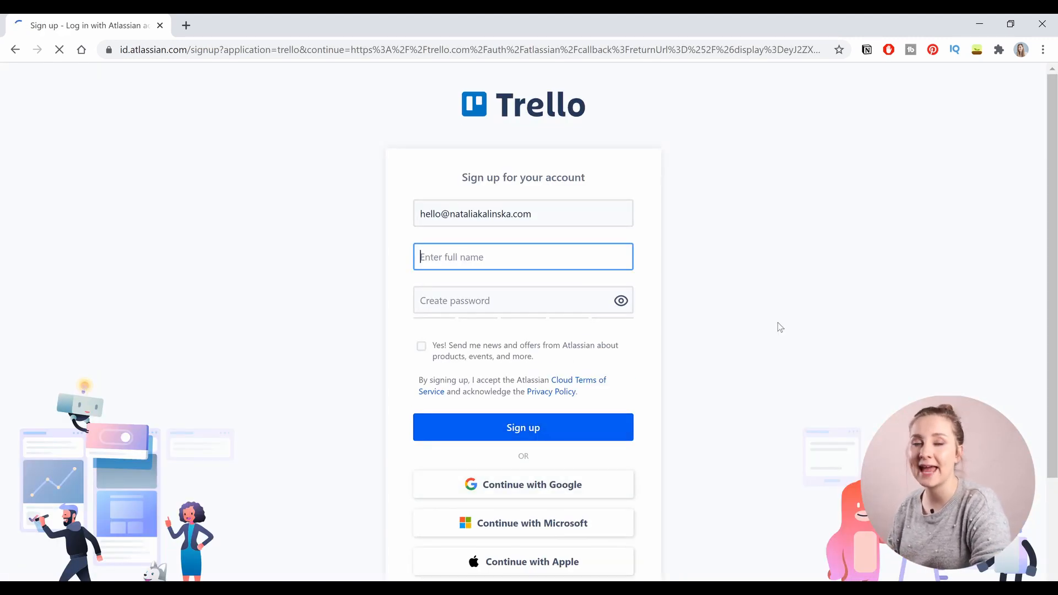
pyautogui.write('Natalia')
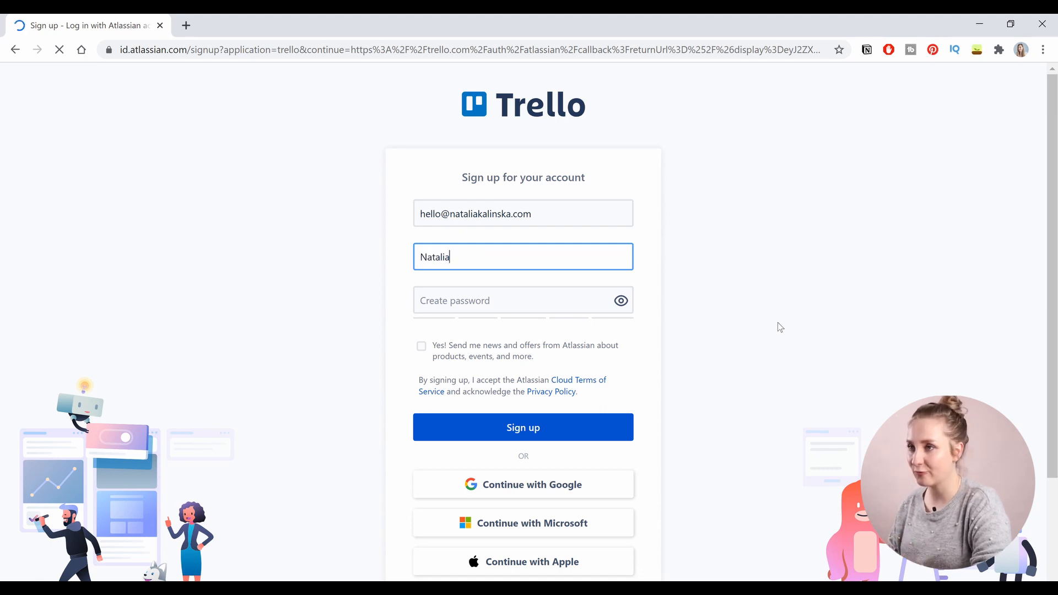
pyautogui.press('Tab')
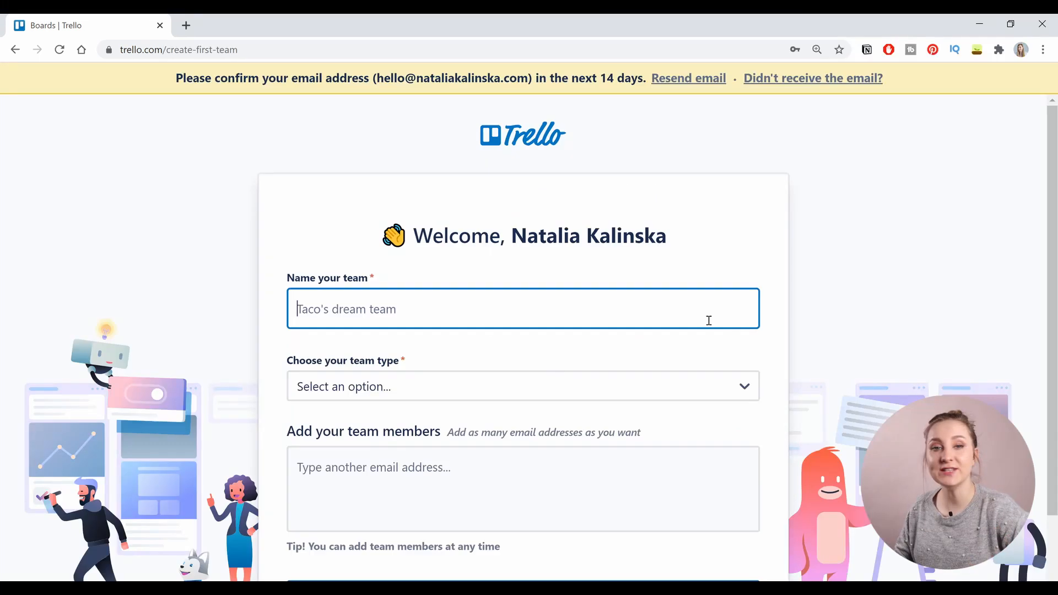
# Name the team Dream Team and set its team type to Small Business.
pyautogui.click(720, 300)
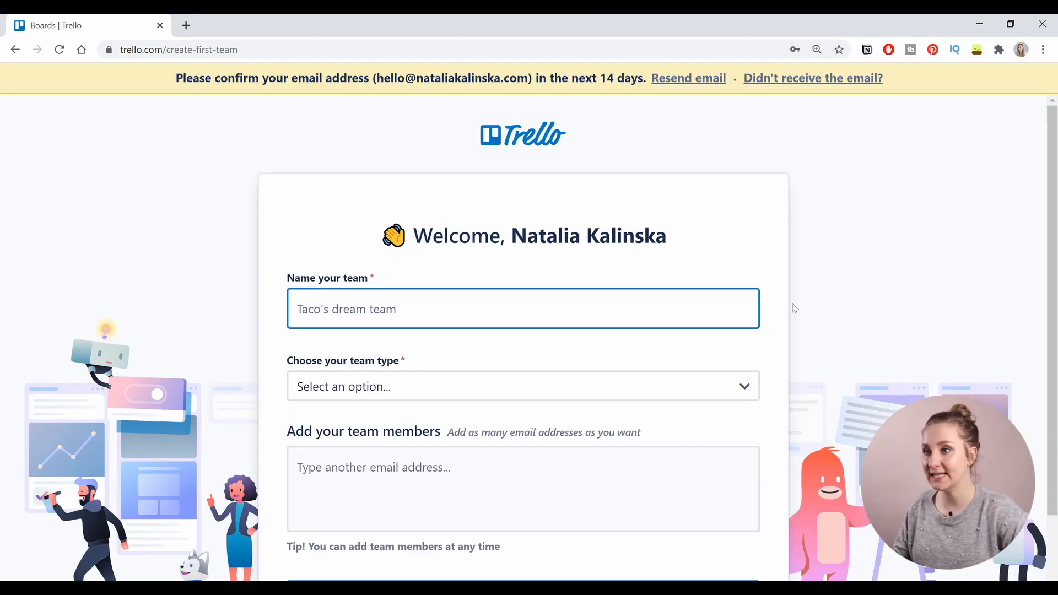
pyautogui.write('Dre')
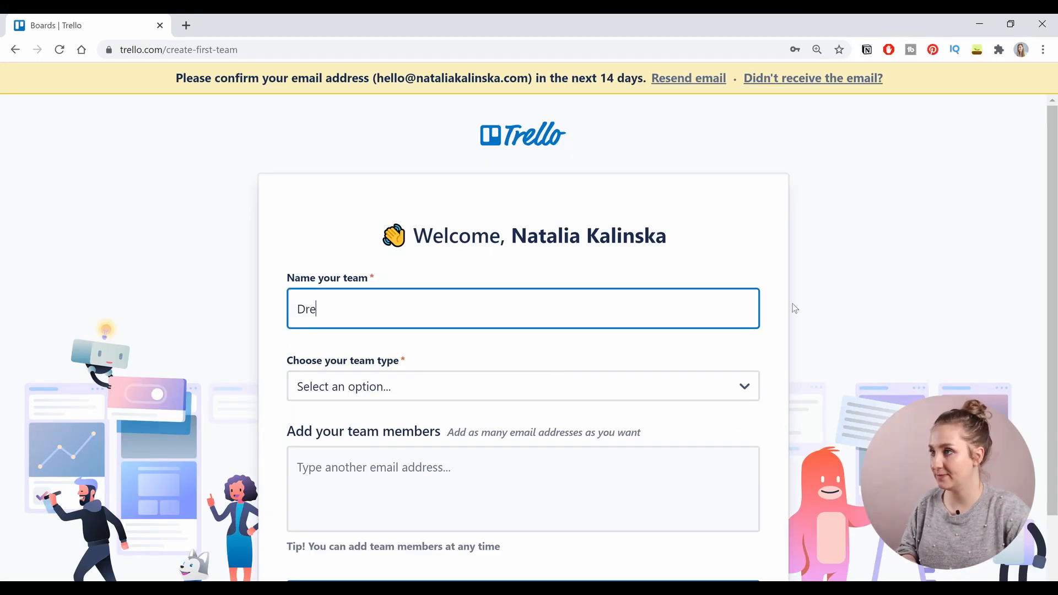
pyautogui.write('am Team')
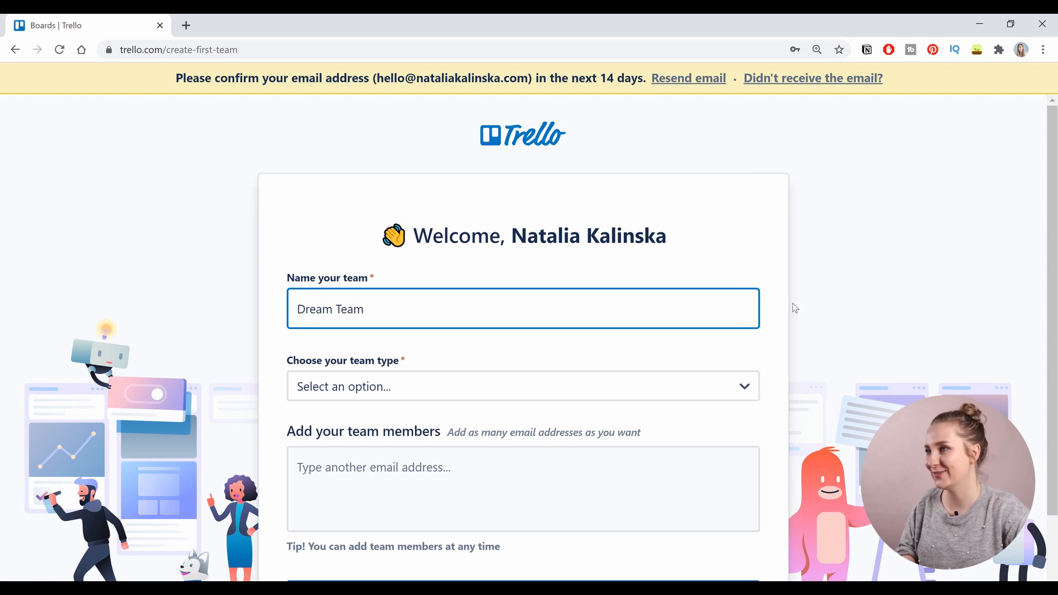
pyautogui.click(559, 392)
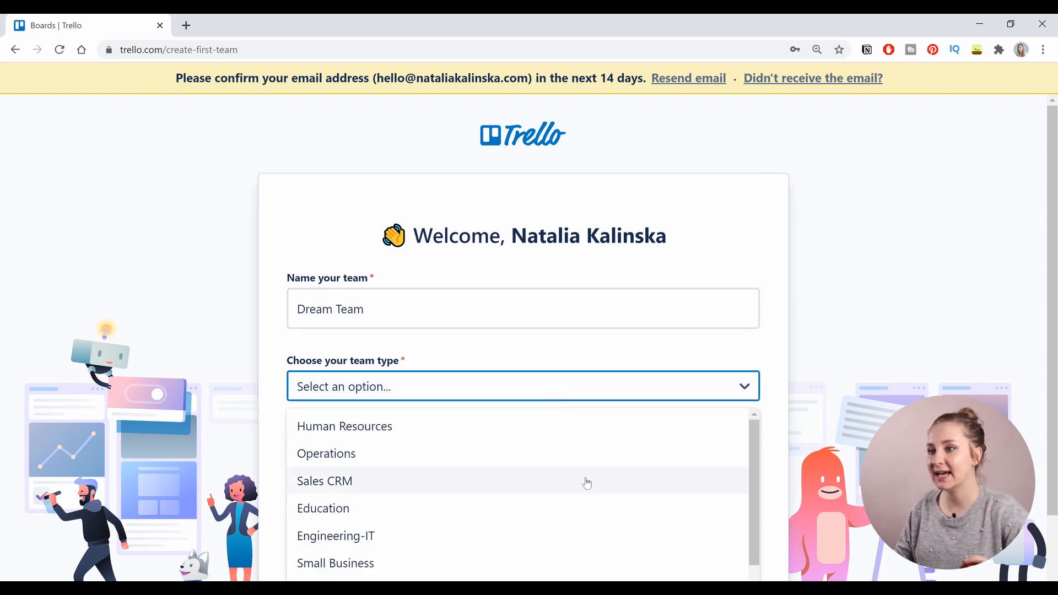
pyautogui.scroll(-1, 587, 481)
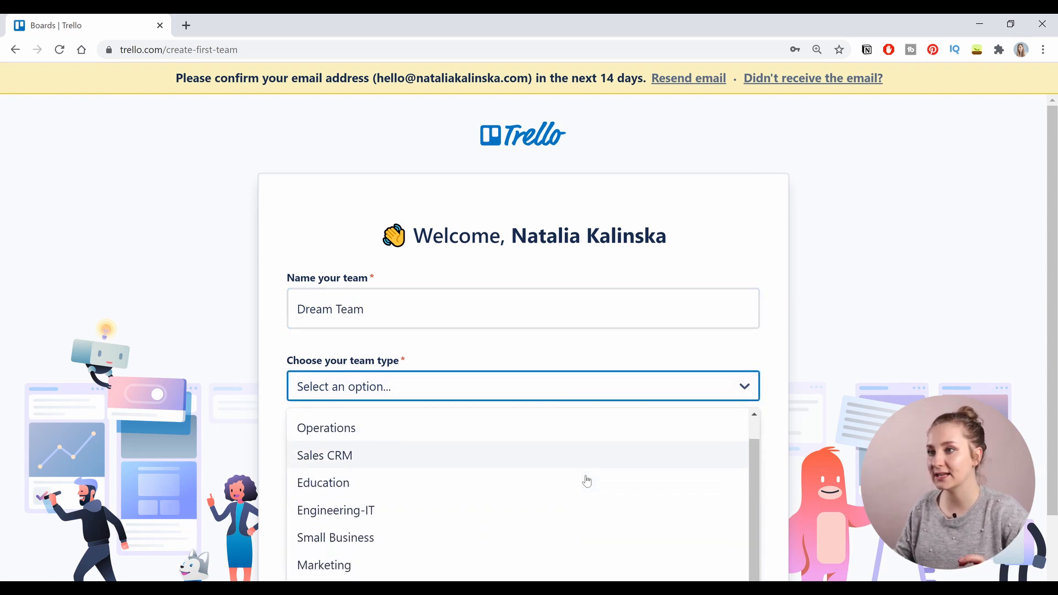
pyautogui.click(551, 536)
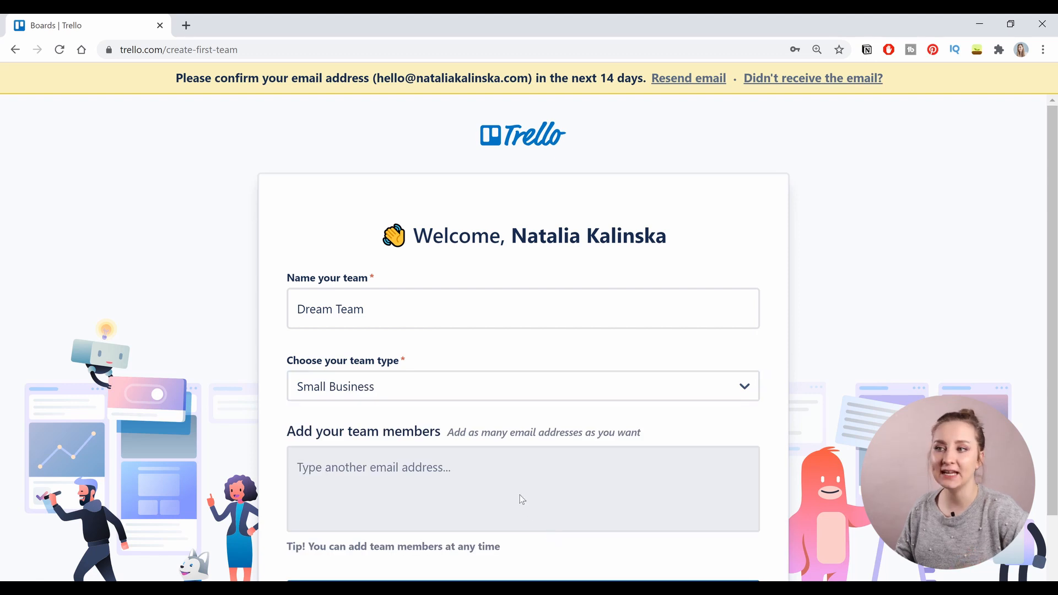
# Leave the team members field empty and submit the team form.
pyautogui.scroll(-2, 520, 504)
pyautogui.click(419, 422)
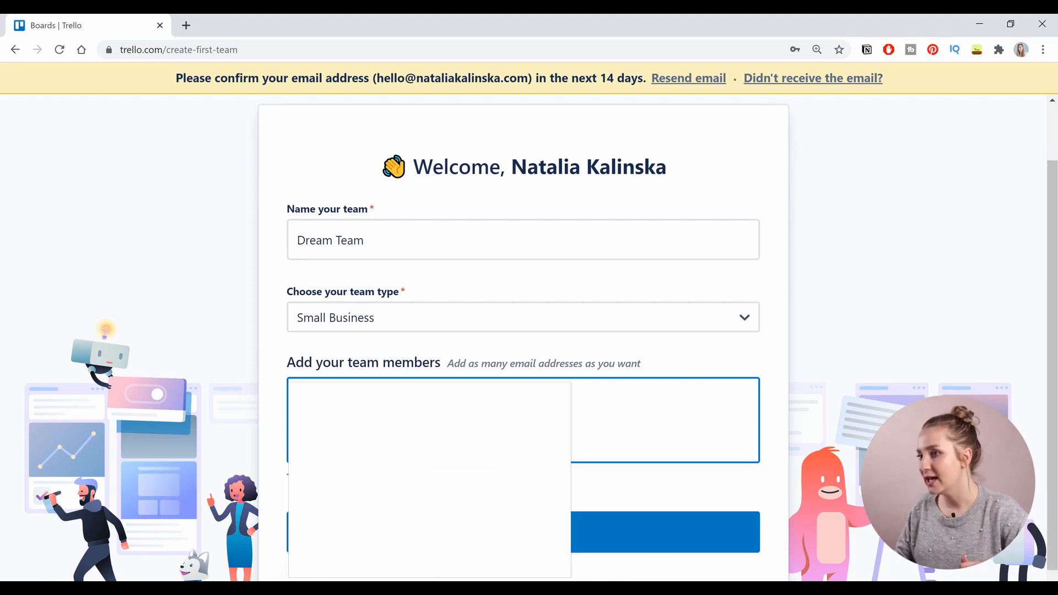
pyautogui.scroll(2, 656, 337)
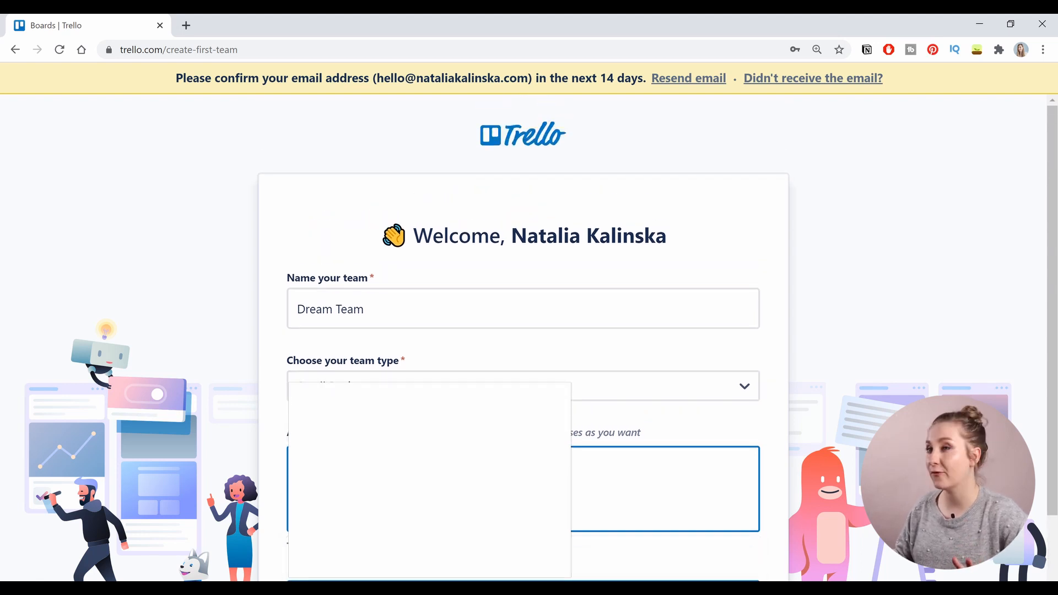
pyautogui.press('Return')
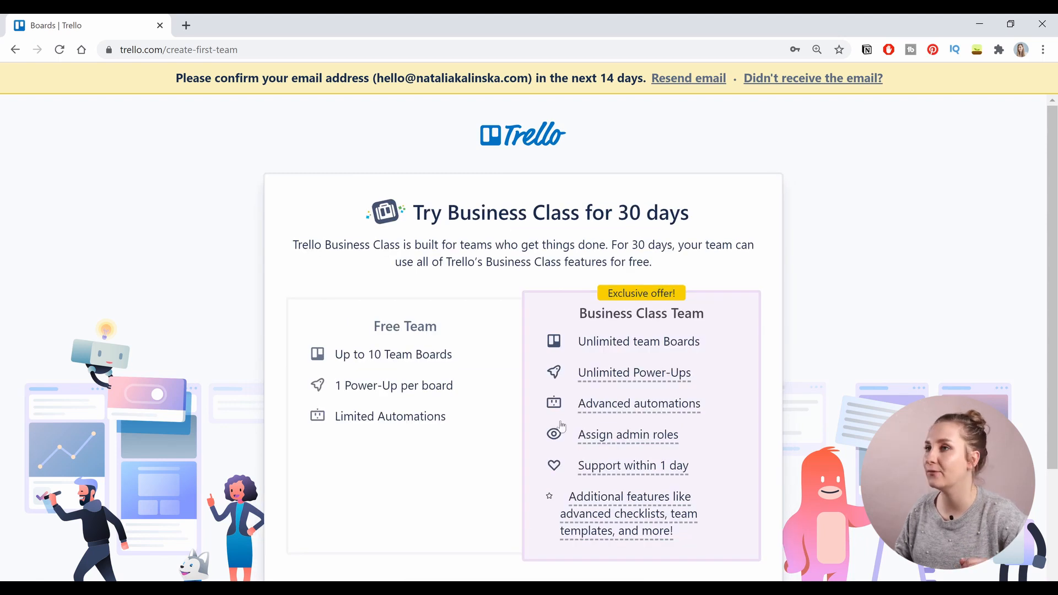
# Decline the Business Class trial to start with the free plan and proceed to the team's getting-started page.
pyautogui.scroll(-3, 541, 294)
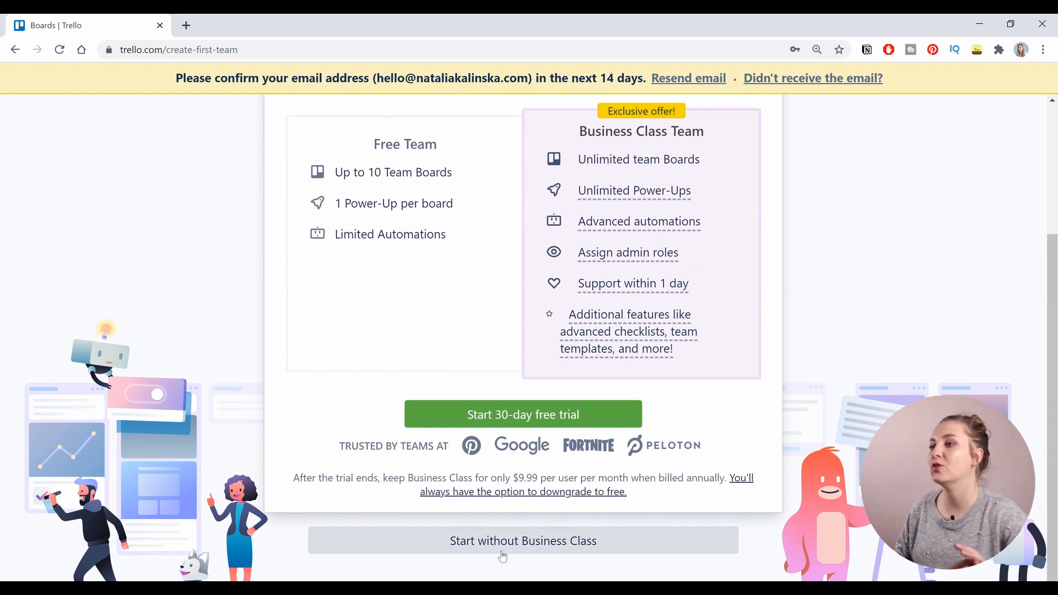
pyautogui.click(502, 543)
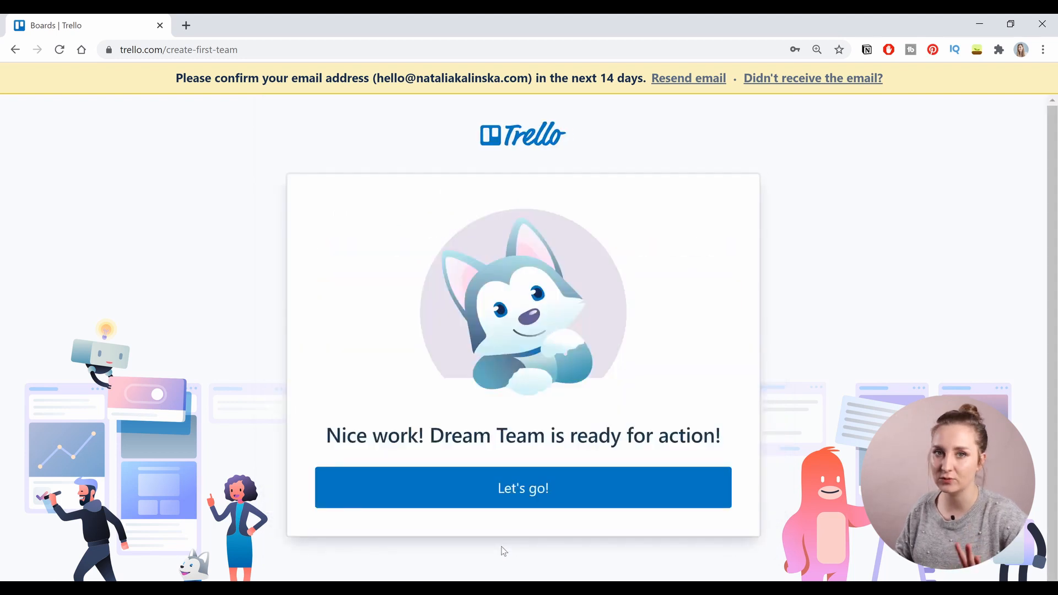
pyautogui.click(505, 500)
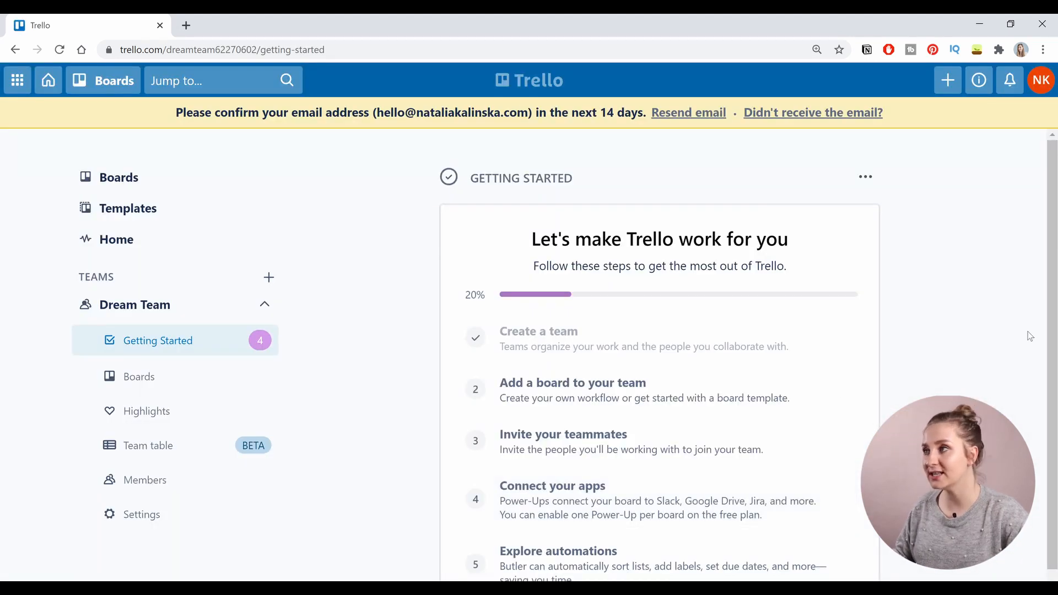
# Open the account's profile page and look through its Activity, Cards and Settings sections.
pyautogui.scroll(-1, 1030, 336)
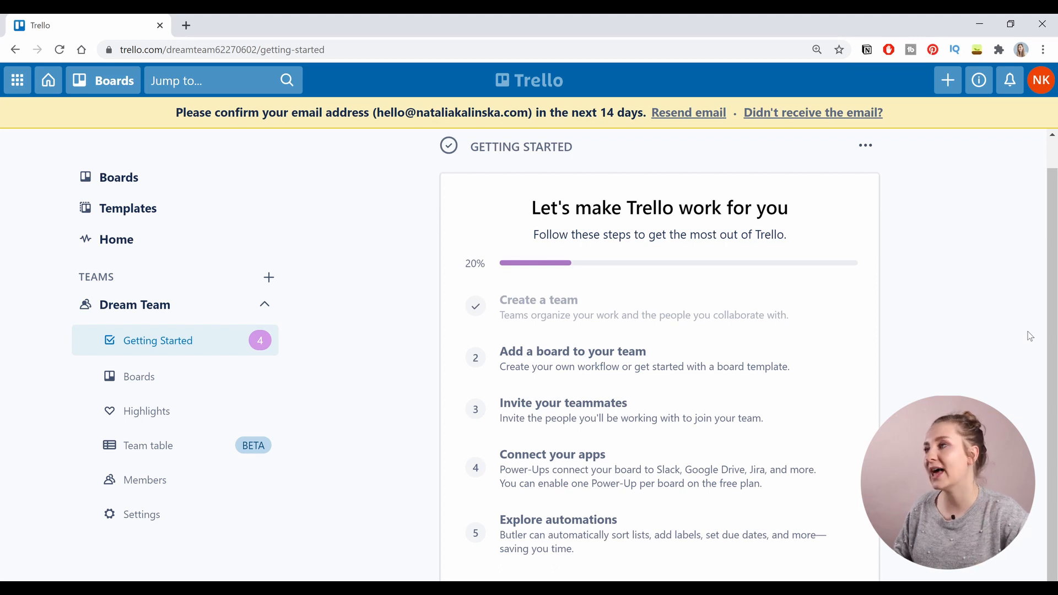
pyautogui.click(1041, 88)
pyautogui.click(953, 161)
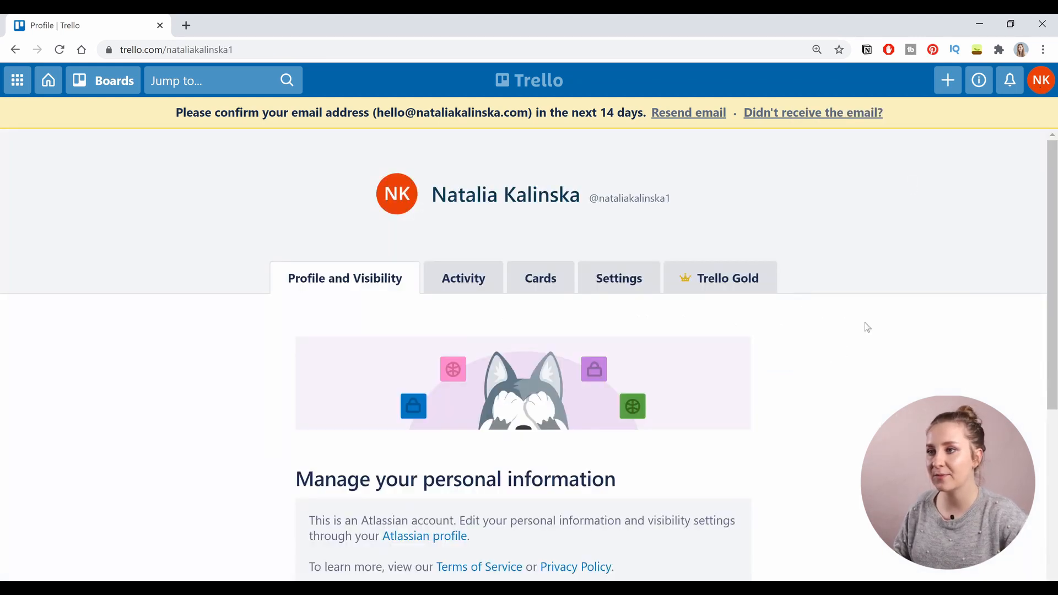
pyautogui.click(487, 284)
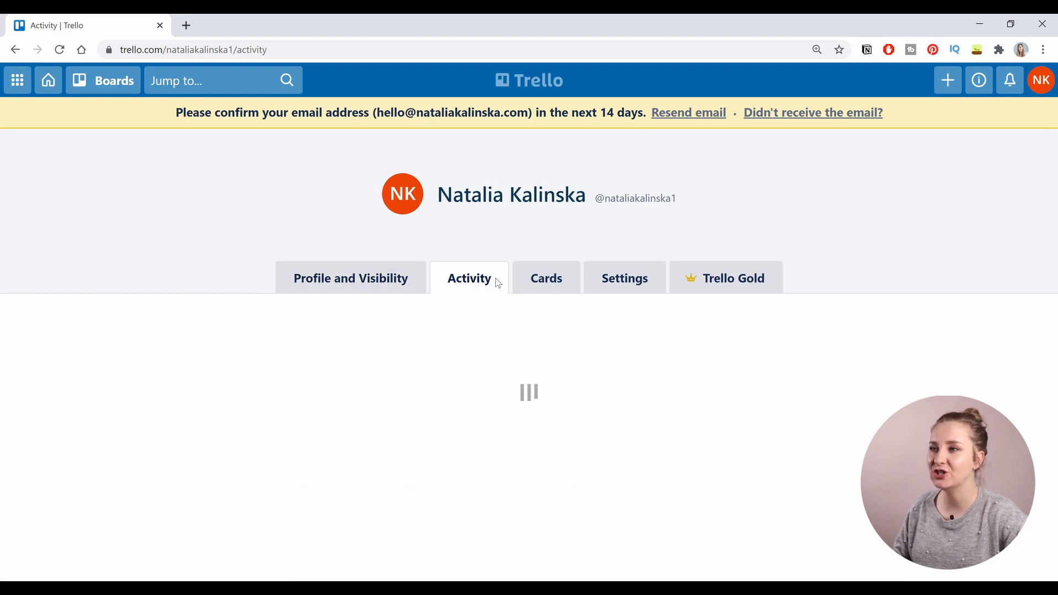
pyautogui.click(548, 290)
pyautogui.click(616, 285)
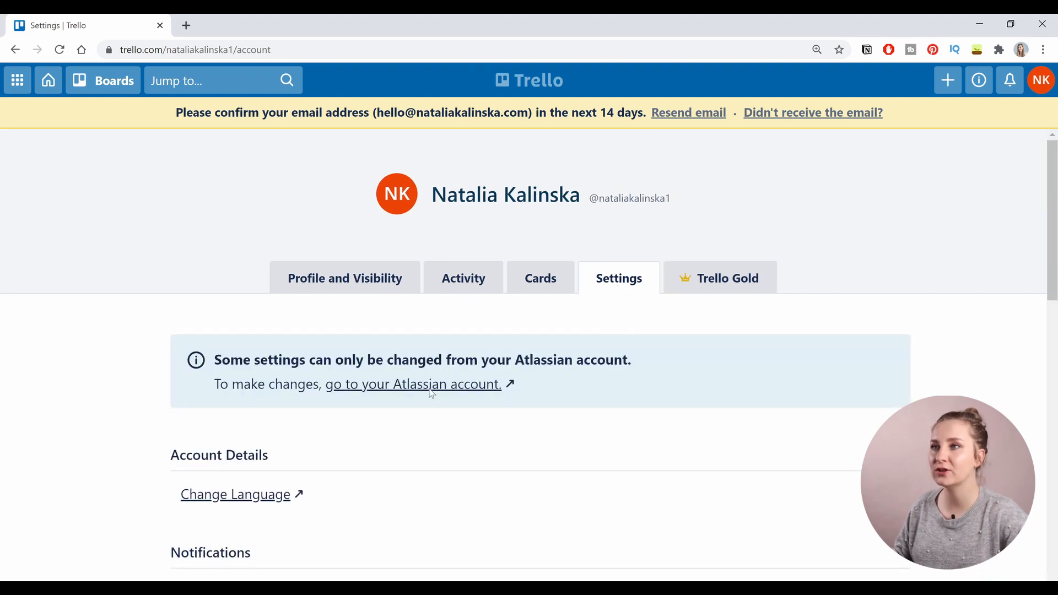
# Go to the linked Atlassian account preferences and set the time zone to Europe/London.
pyautogui.click(429, 387)
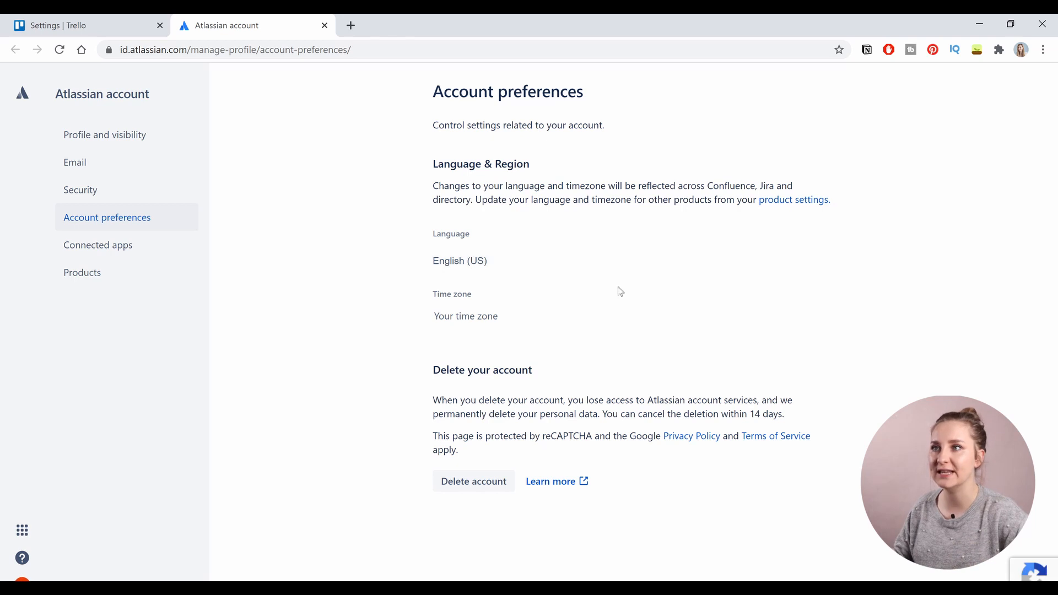
pyautogui.click(584, 318)
pyautogui.click(556, 291)
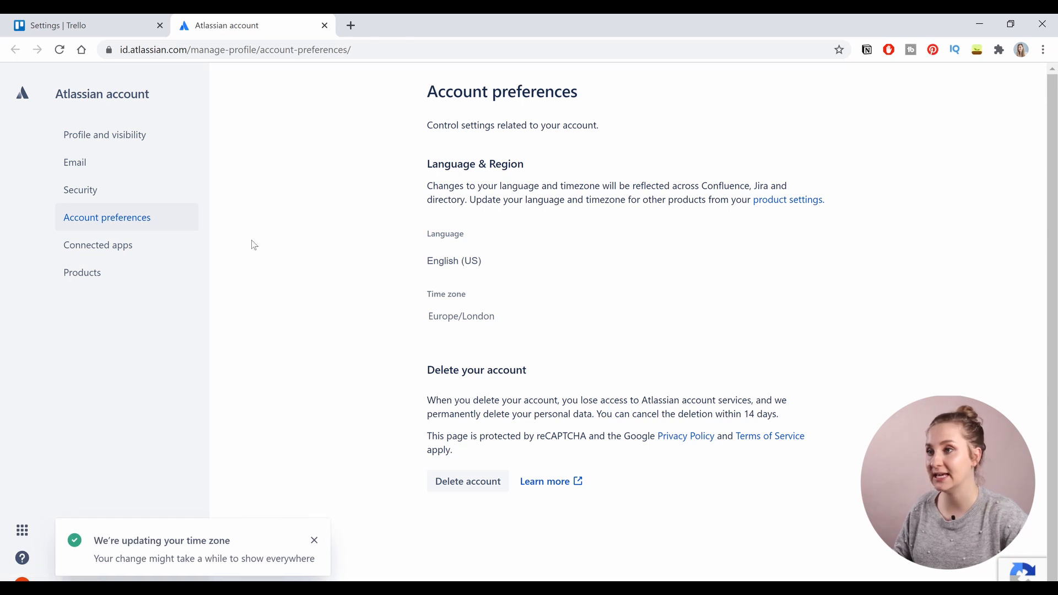
# Add a portrait as the profile photo in the Atlassian profile, adjusting its crop zoom before uploading.
pyautogui.click(124, 134)
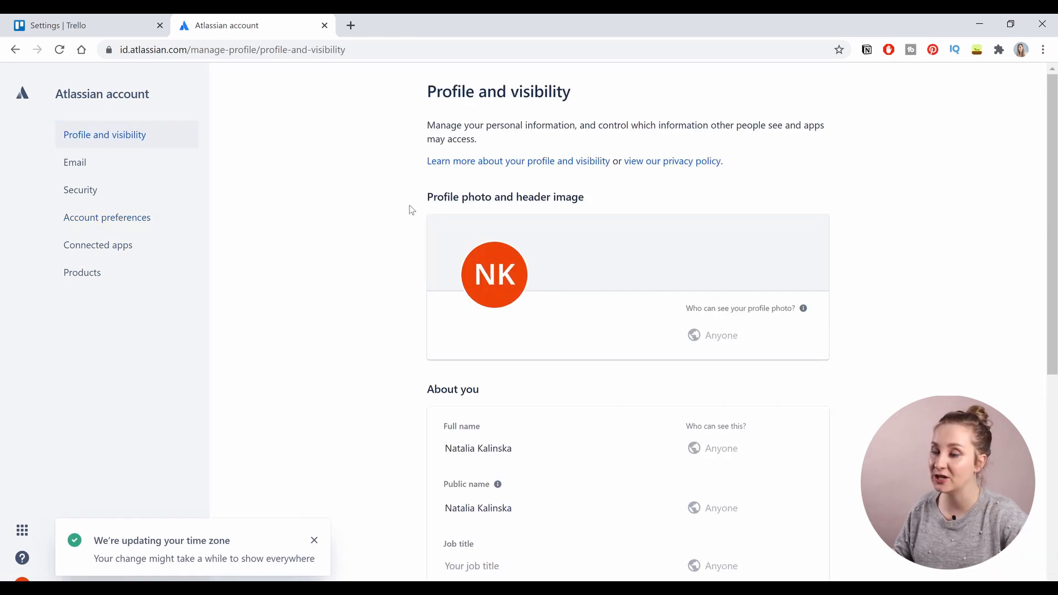
pyautogui.click(495, 276)
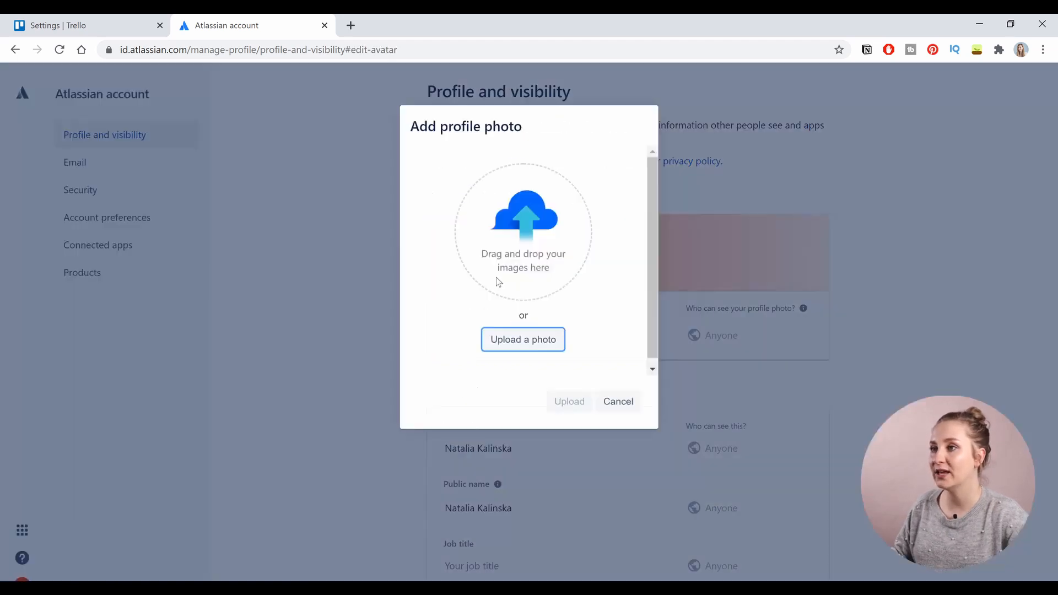
pyautogui.click(528, 340)
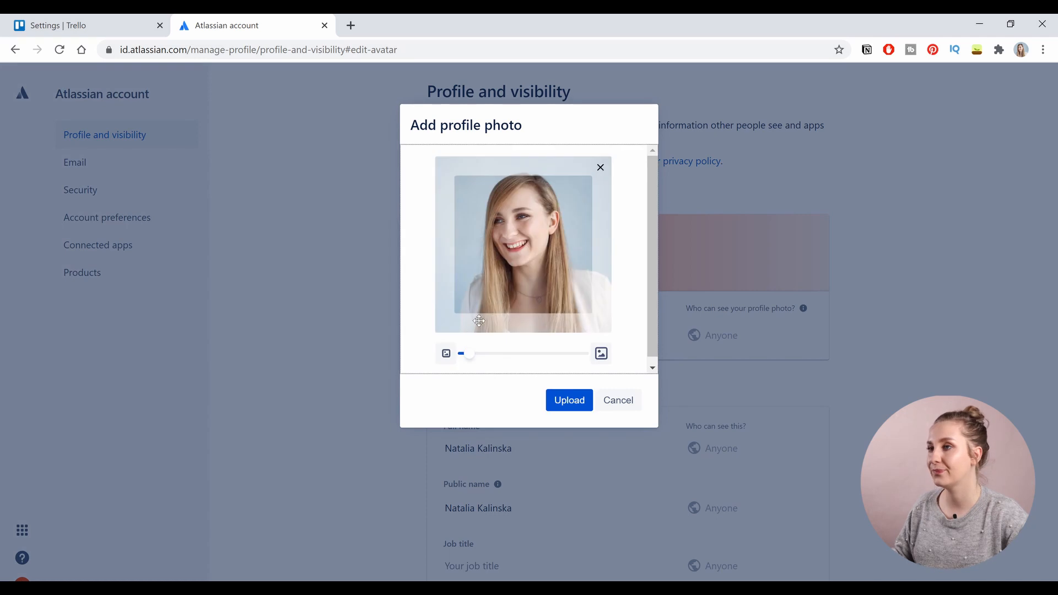
pyautogui.moveTo(464, 360); pyautogui.dragTo(472, 366)
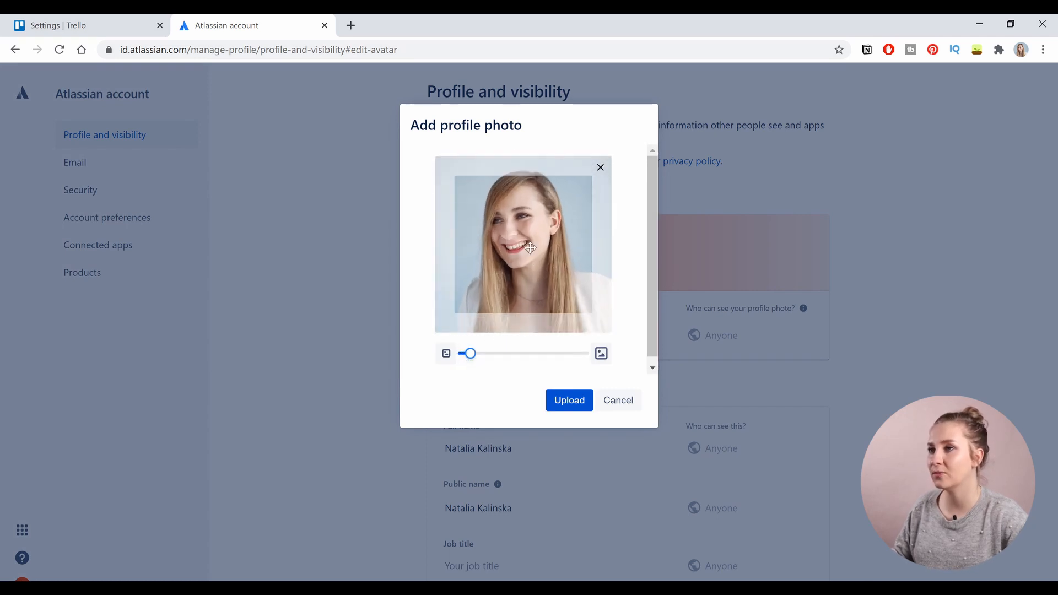
pyautogui.click(573, 400)
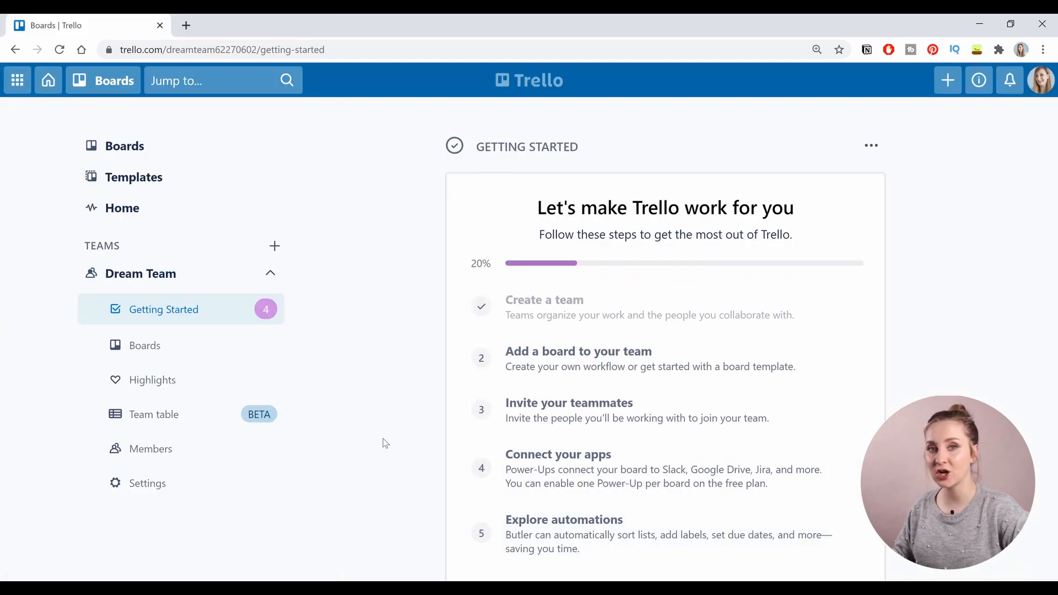
# Follow the getting-started item for adding a team board and browse the full template gallery's categories.
pyautogui.click(544, 366)
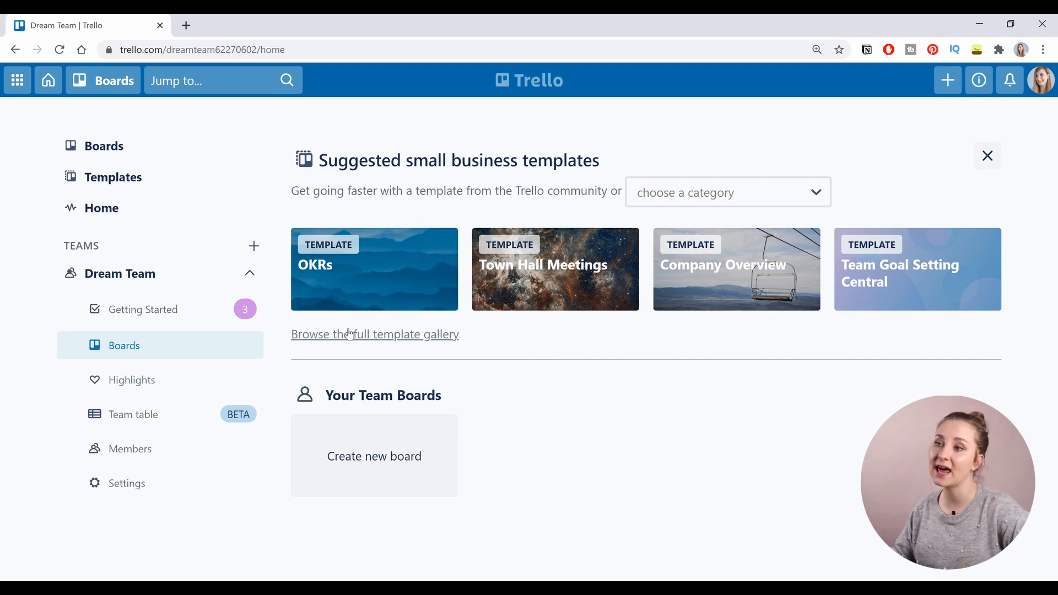
pyautogui.click(349, 333)
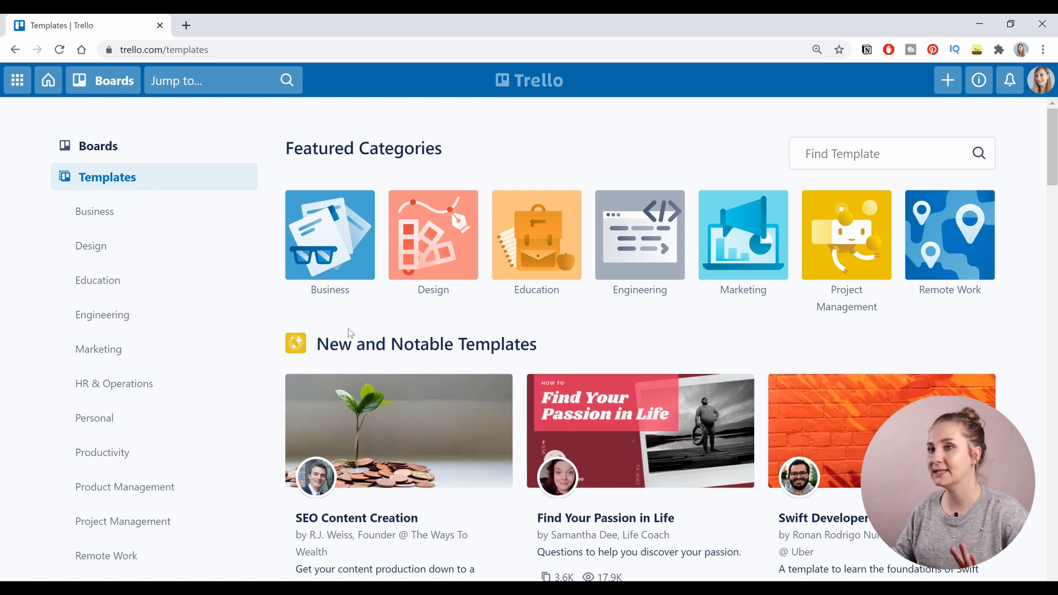
pyautogui.scroll(-5, 350, 333)
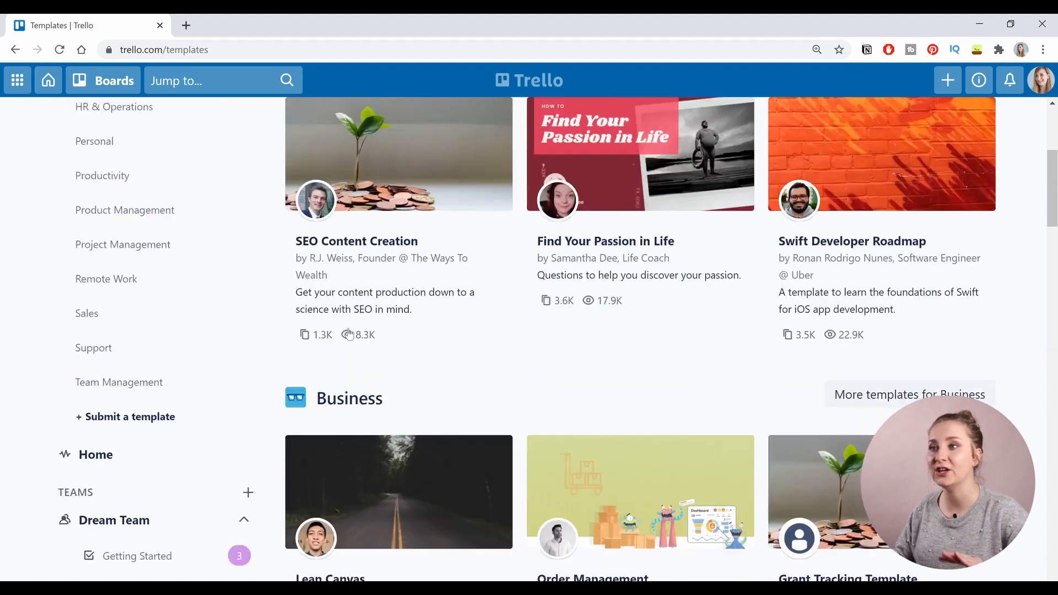
pyautogui.scroll(-2, 350, 334)
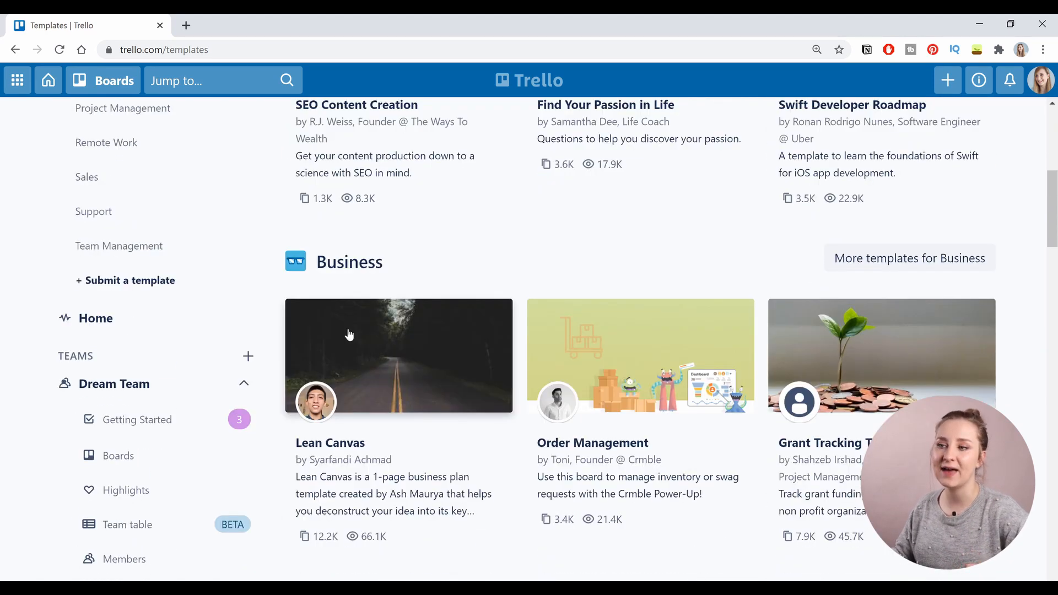
pyautogui.scroll(-4, 349, 335)
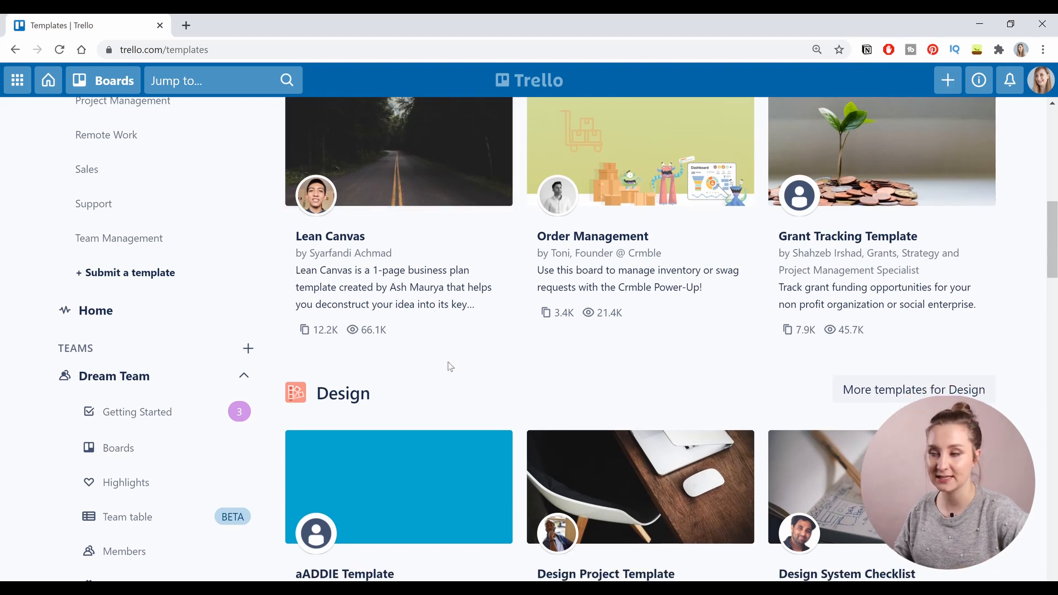
pyautogui.scroll(-20, 251, 468)
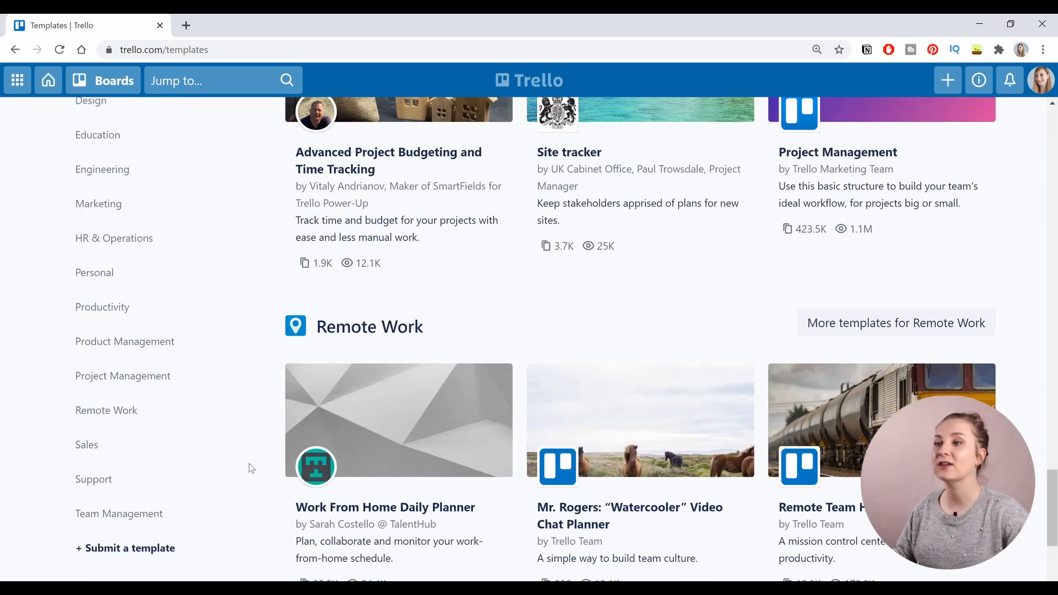
pyautogui.scroll(20, 251, 468)
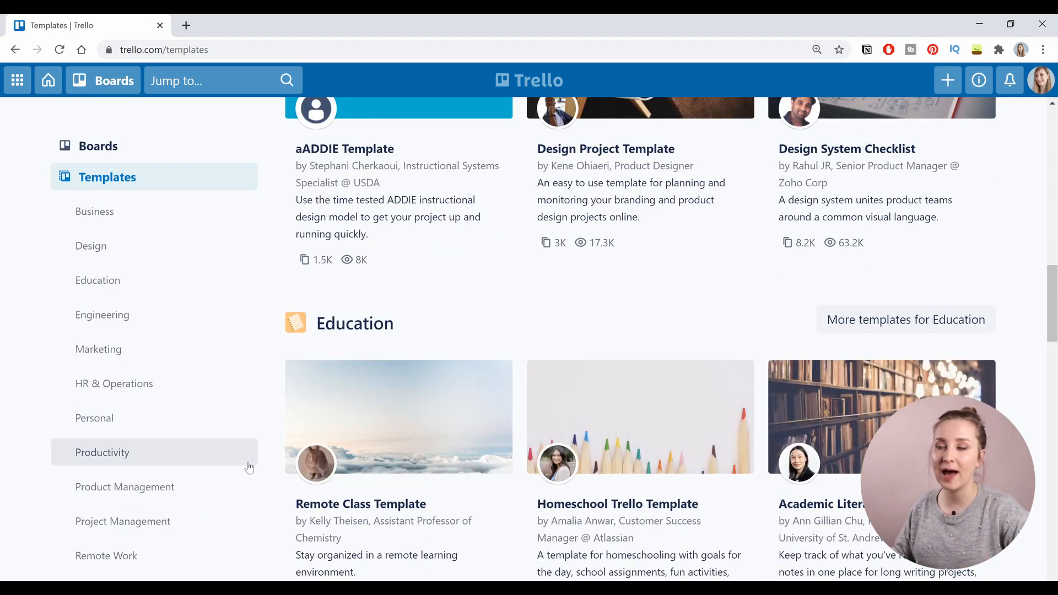
pyautogui.scroll(20, 249, 468)
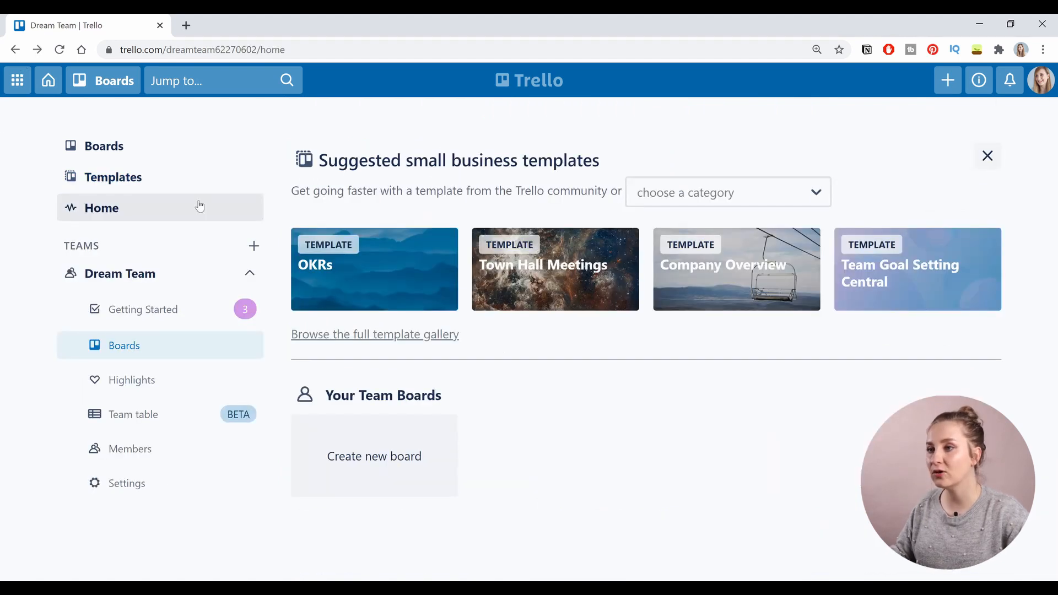
# Create a Dream Team board titled Project Management with team visibility and the plain blue background.
pyautogui.click(399, 456)
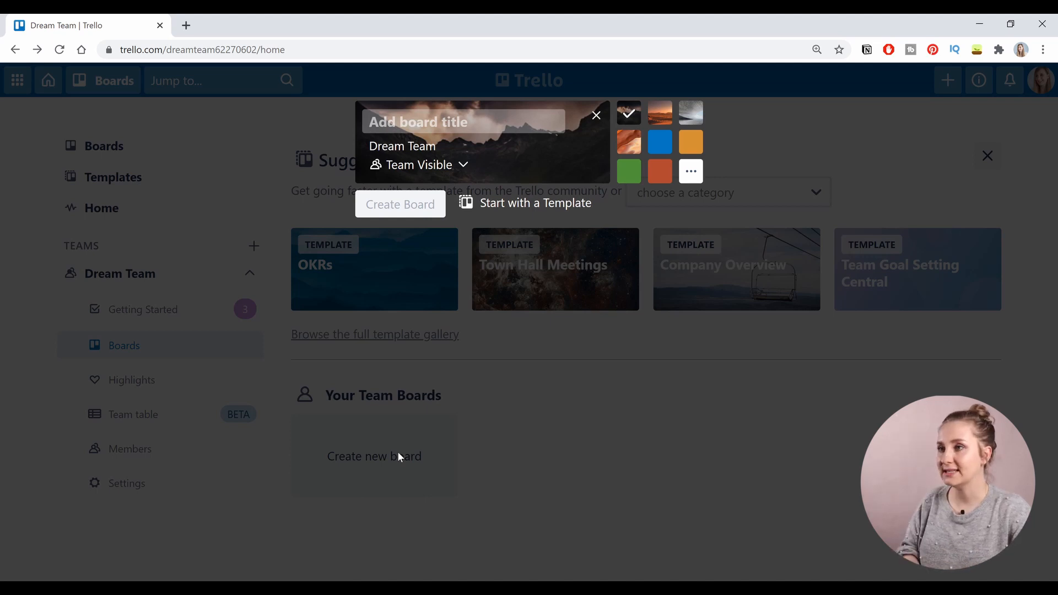
pyautogui.write('Project ')
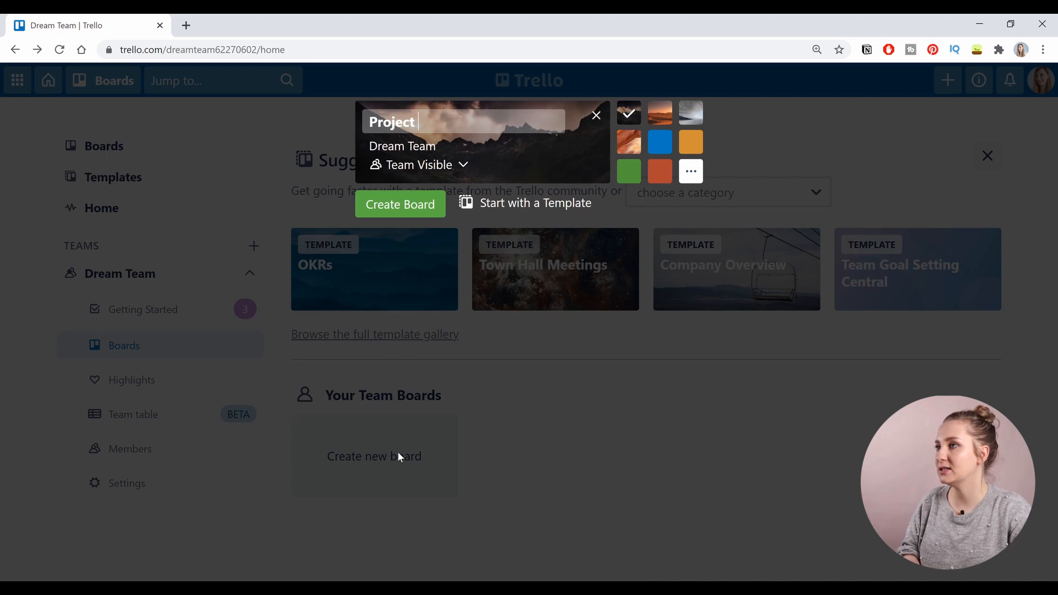
pyautogui.write('Management')
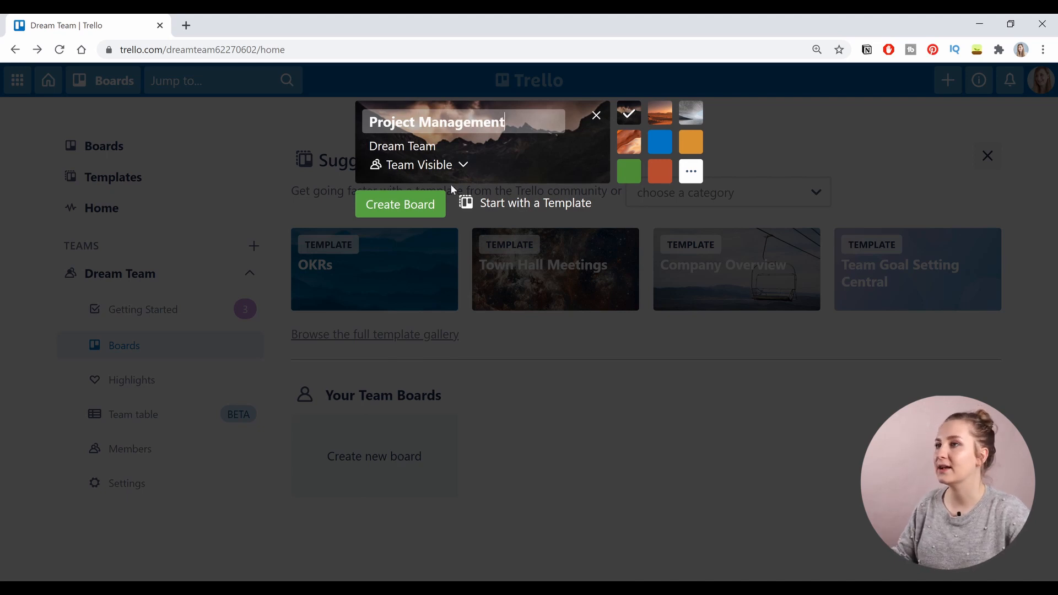
pyautogui.click(693, 121)
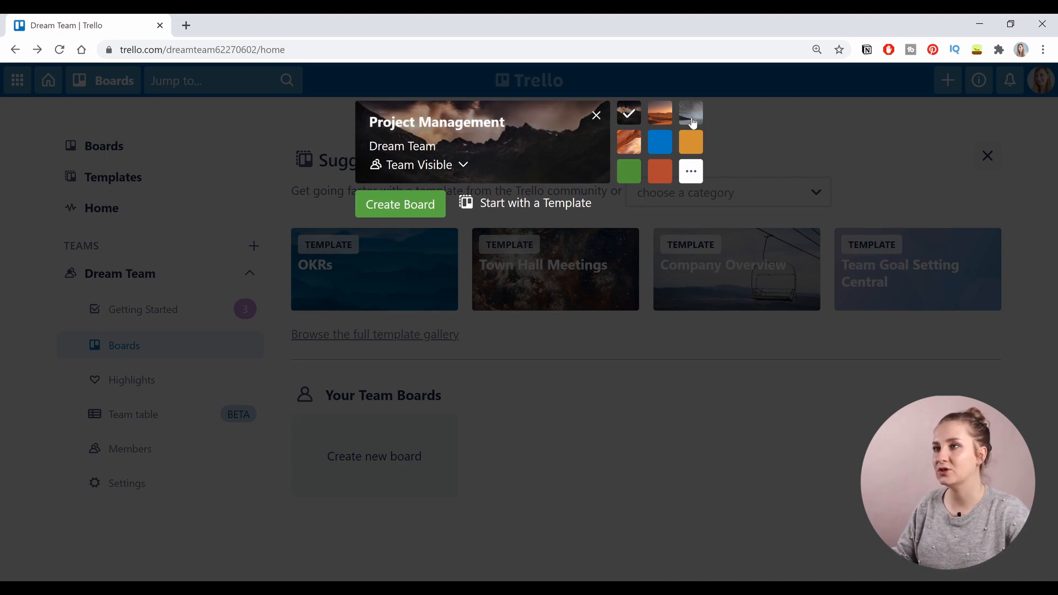
pyautogui.click(658, 123)
pyautogui.click(660, 142)
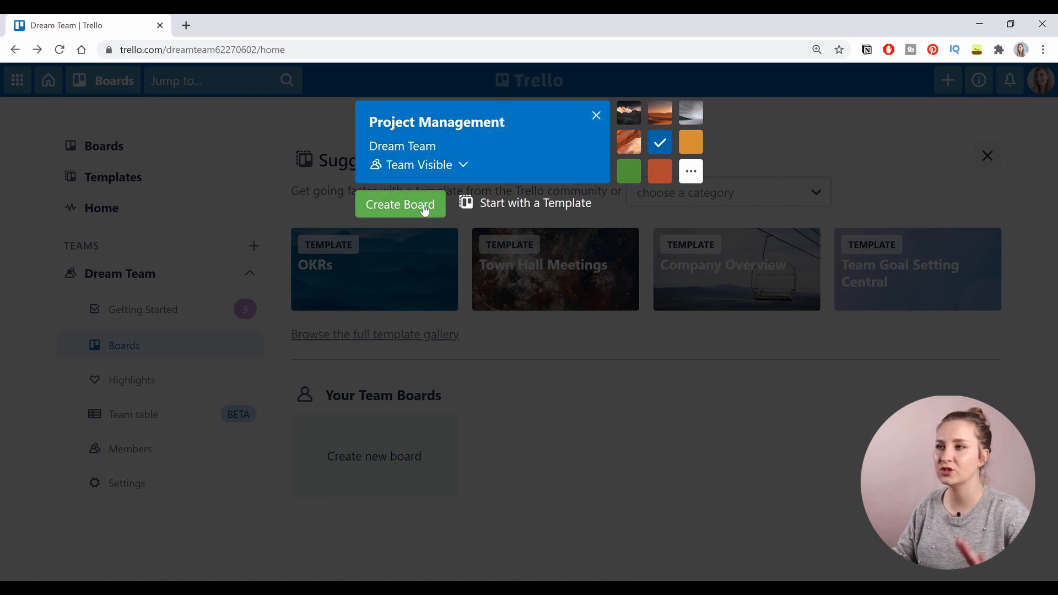
pyautogui.click(424, 209)
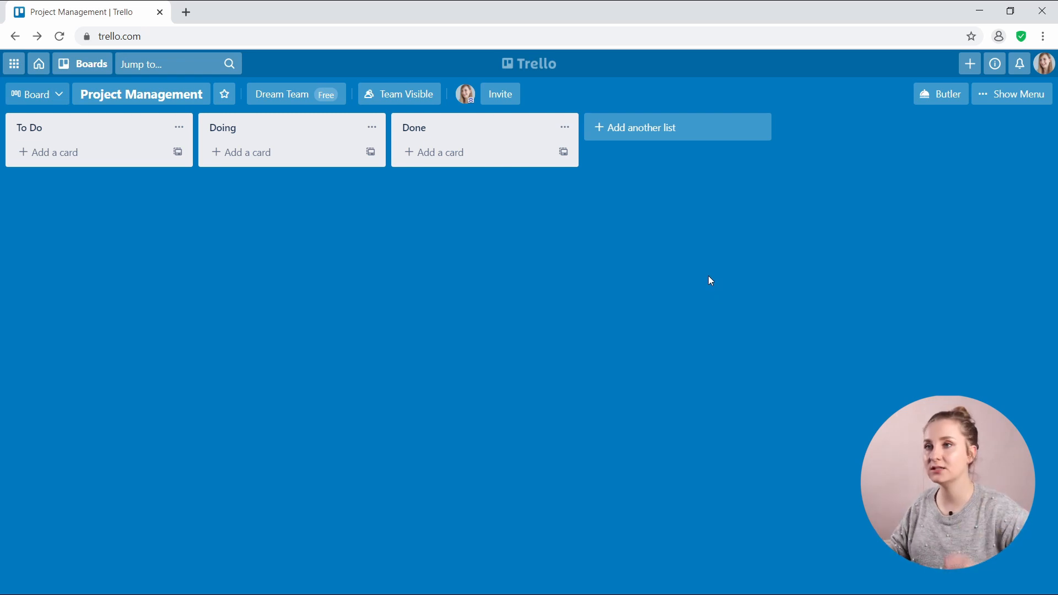
# Add a list named Ideas to the board and move it ahead of the To Do list.
pyautogui.click(676, 138)
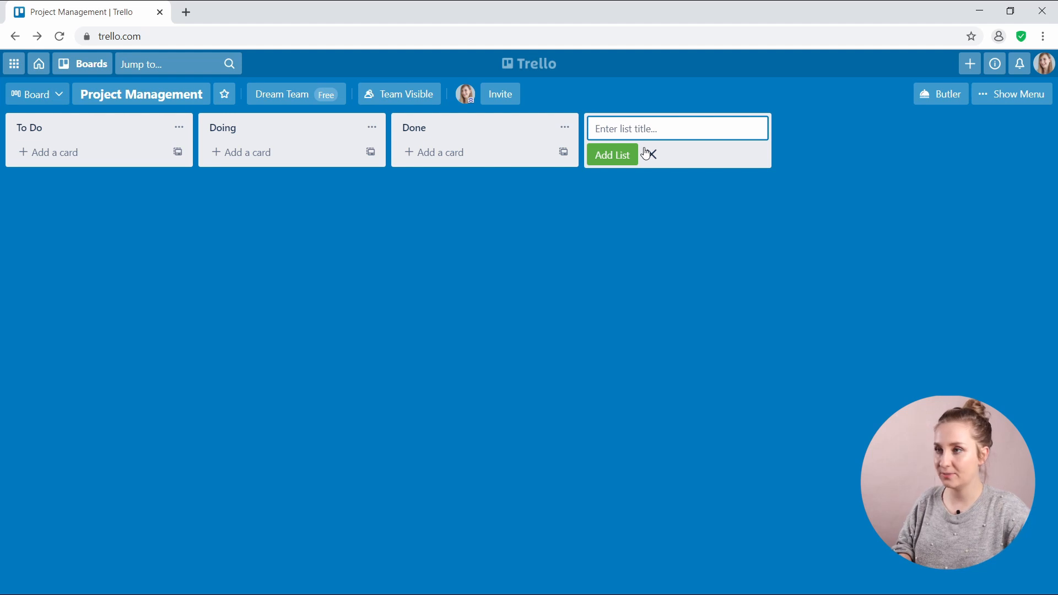
pyautogui.write('Ideas')
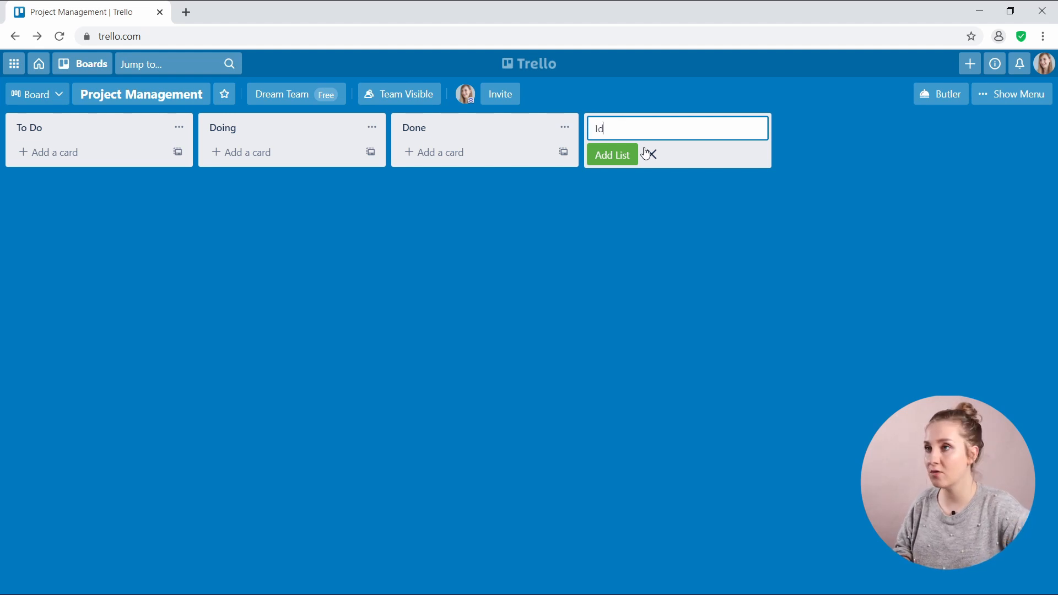
pyautogui.click(603, 159)
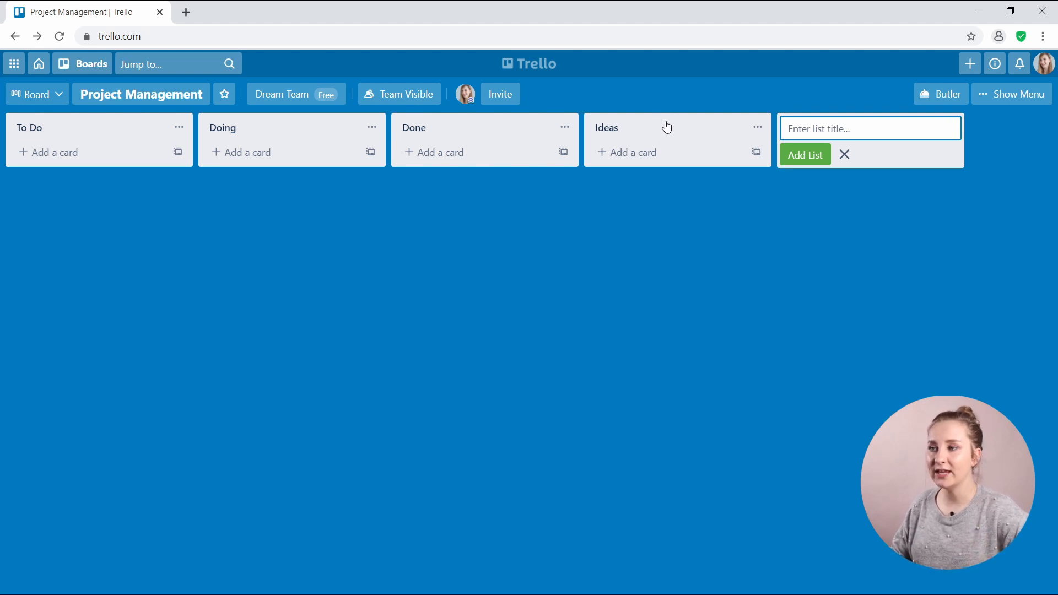
pyautogui.moveTo(683, 130); pyautogui.dragTo(132, 132)
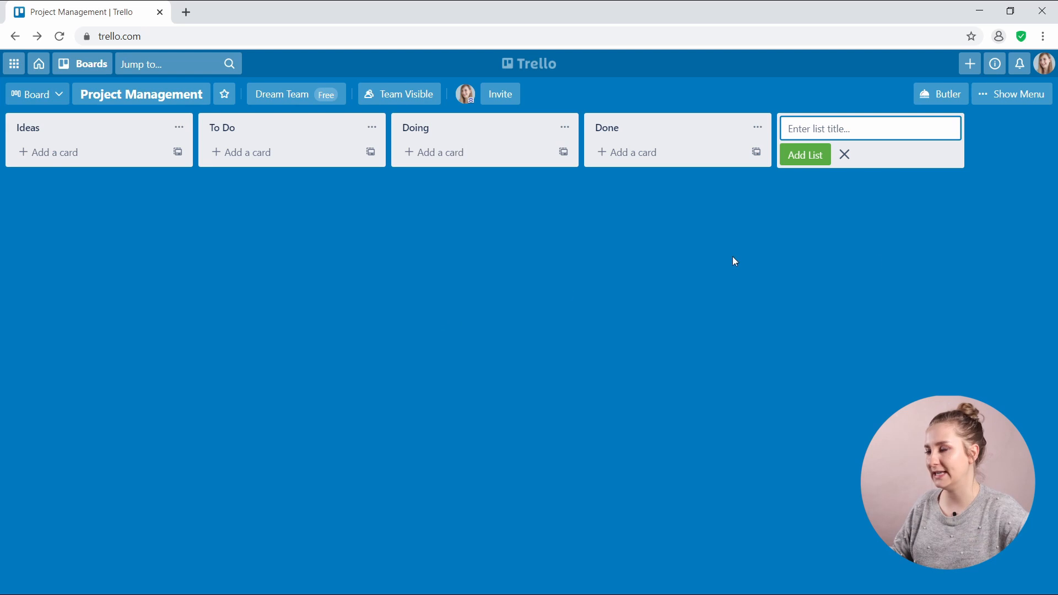
pyautogui.click(862, 291)
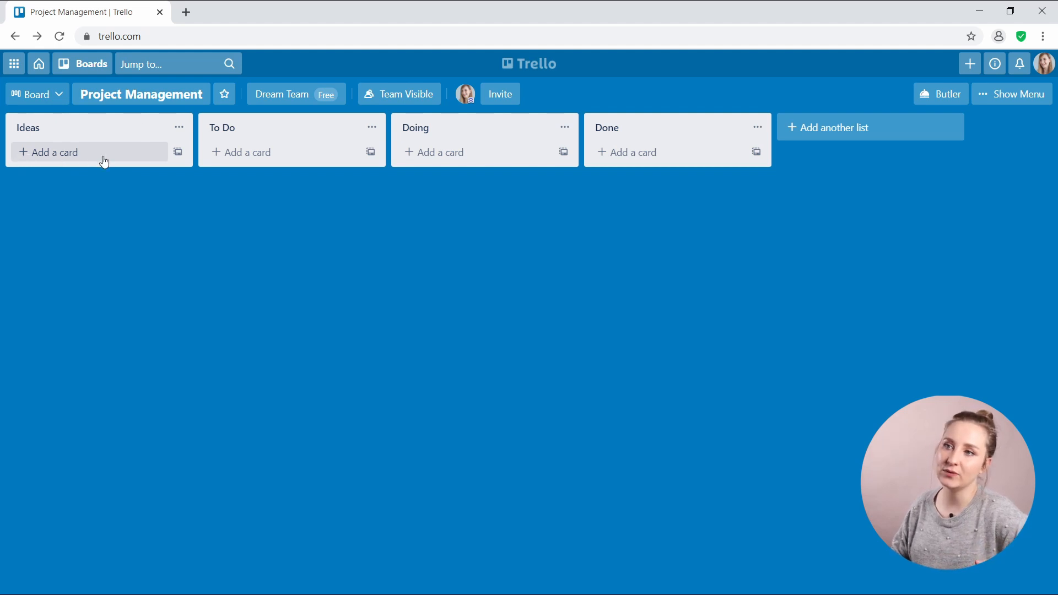
# Add a card titled Task 1 to the Ideas list.
pyautogui.click(44, 157)
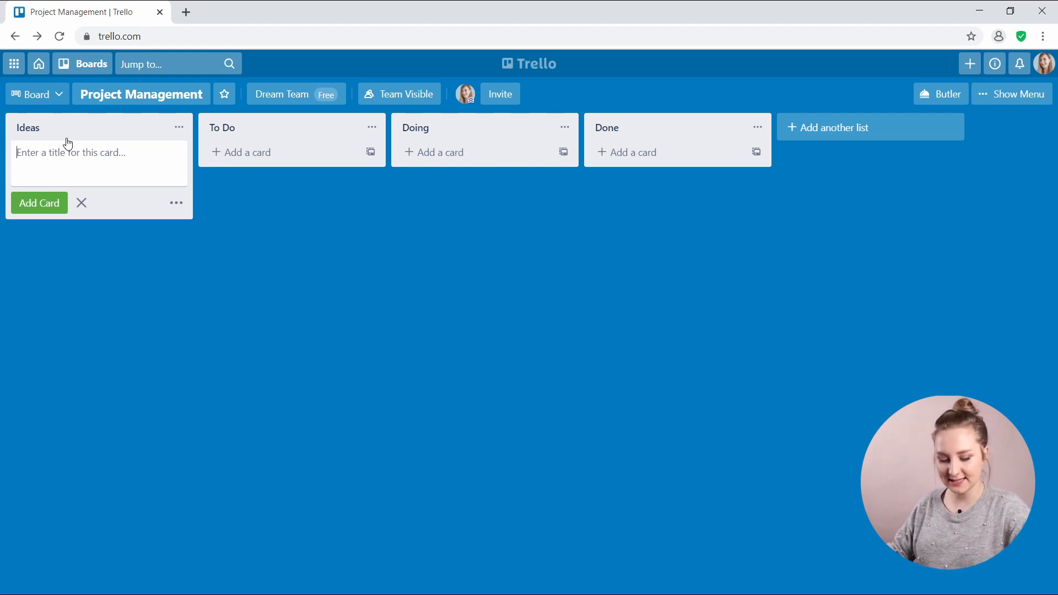
pyautogui.write('Task 1')
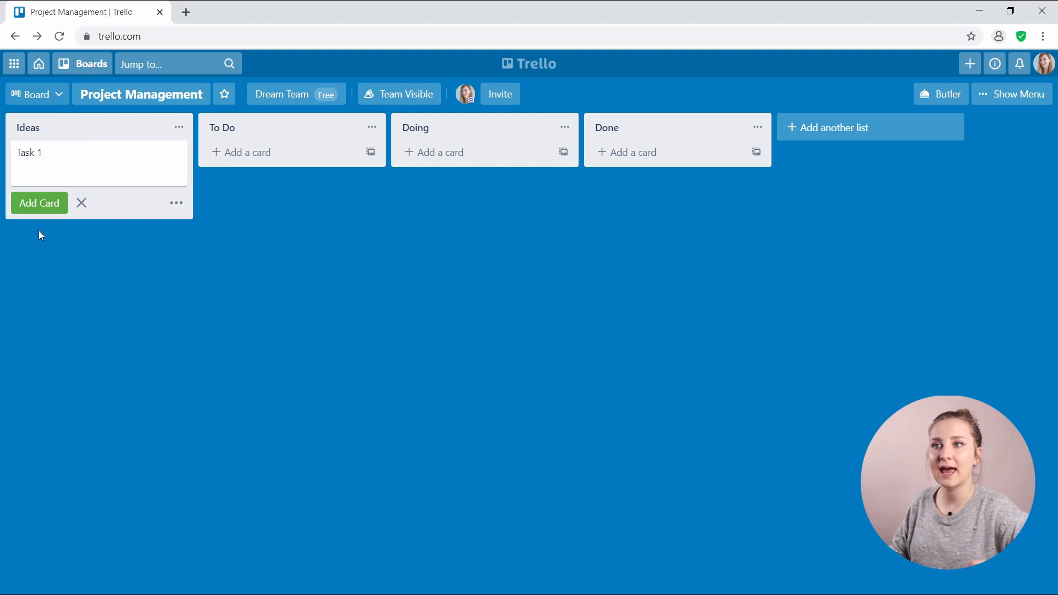
pyautogui.click(39, 205)
pyautogui.click(245, 234)
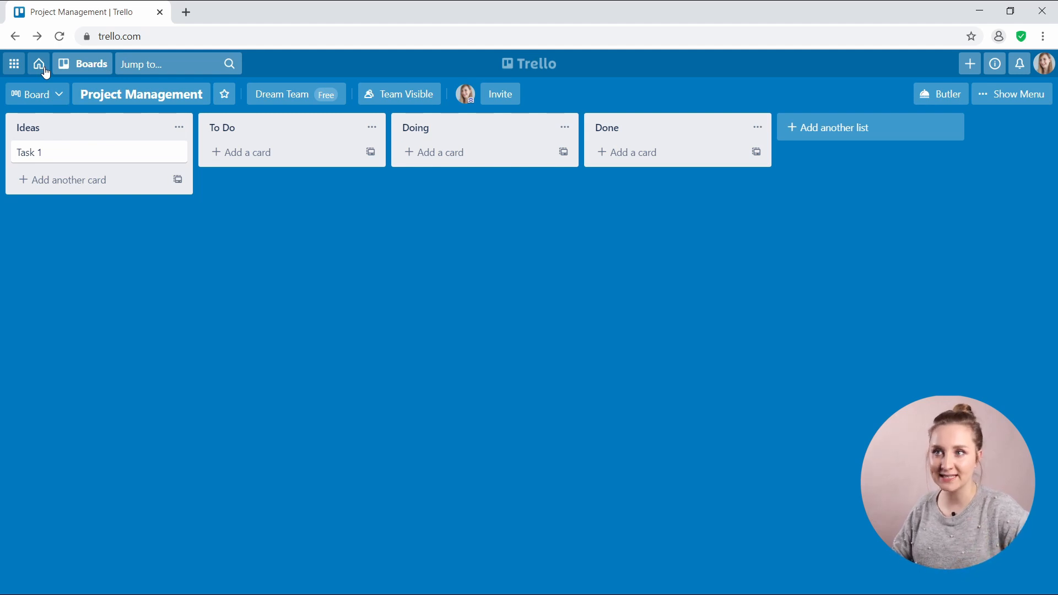
# Look through the overview of starred, recent and team boards and the search suggestions.
pyautogui.click(88, 72)
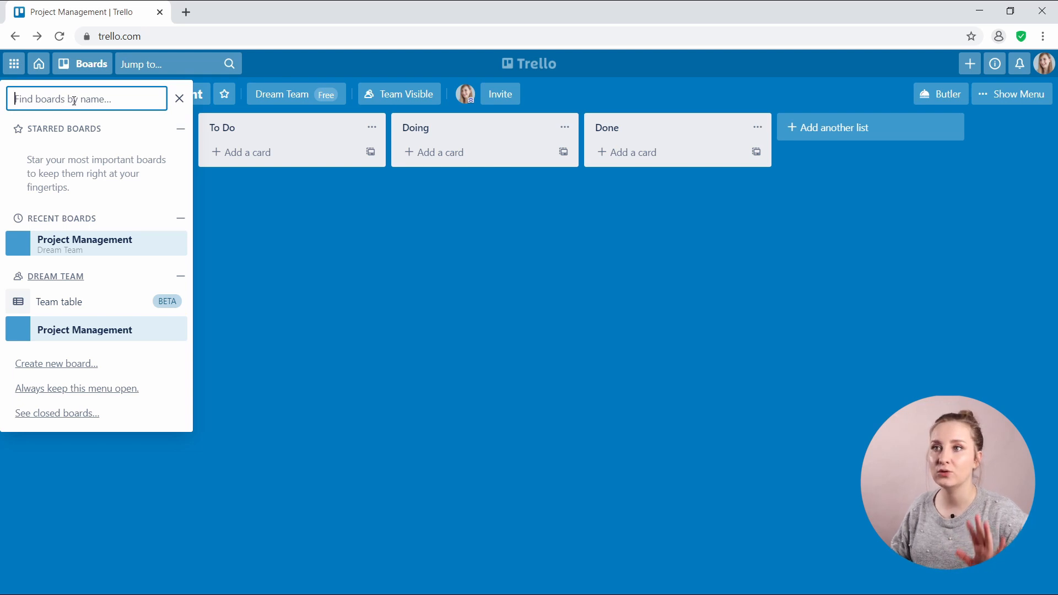
pyautogui.click(217, 184)
pyautogui.click(139, 65)
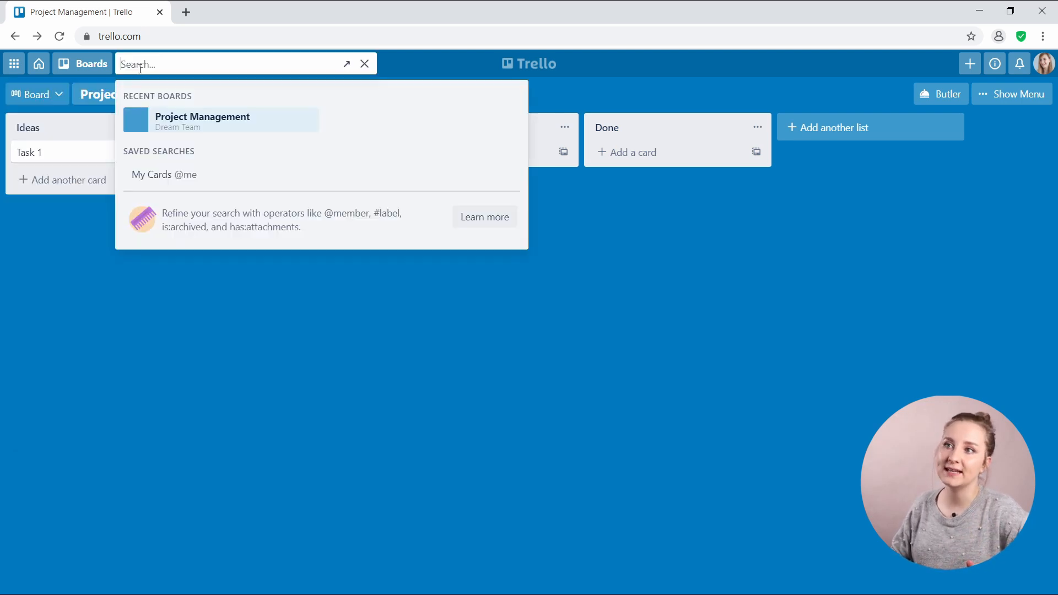
pyautogui.click(230, 134)
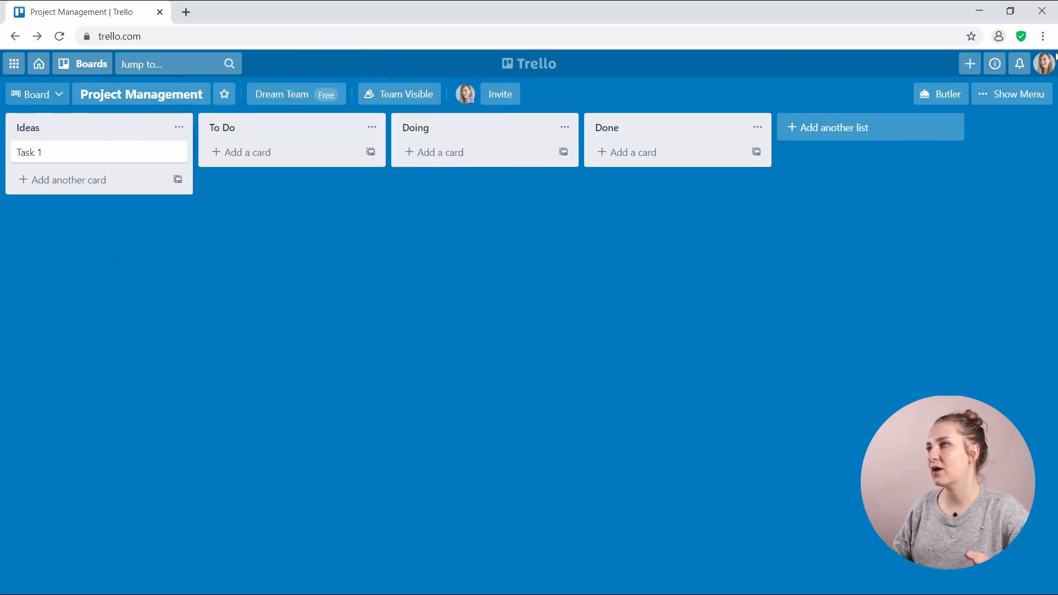
# Review the options for creating boards and teams, the information tips and the notifications.
pyautogui.click(970, 69)
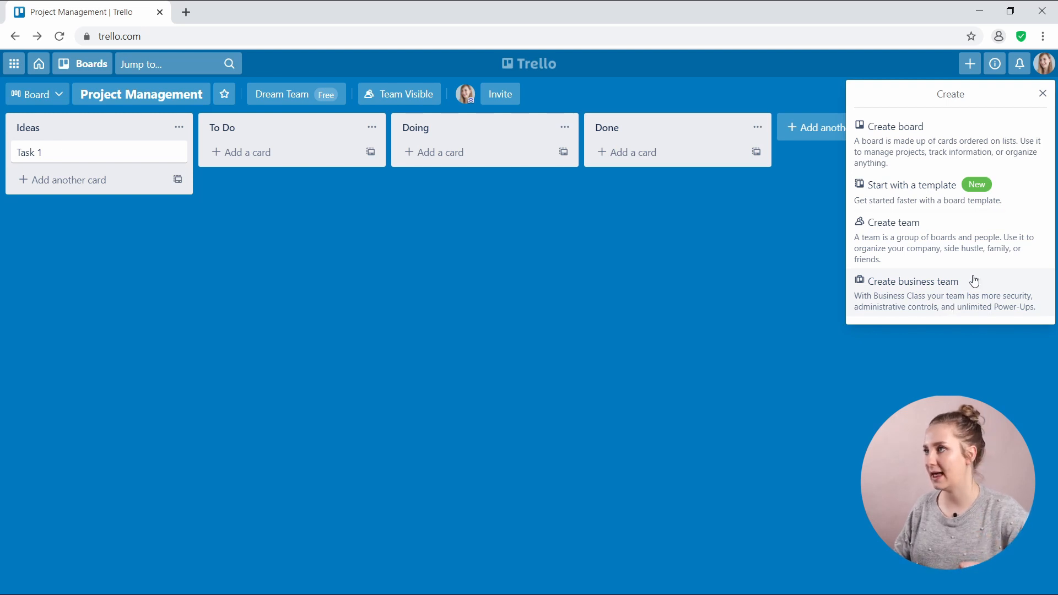
pyautogui.click(995, 65)
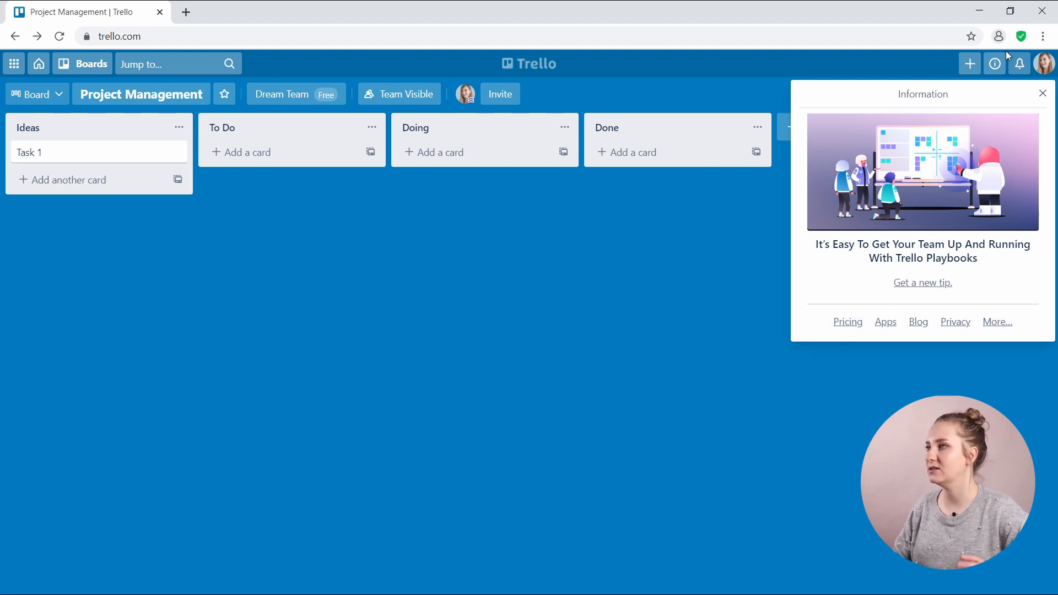
pyautogui.click(997, 64)
pyautogui.click(1021, 65)
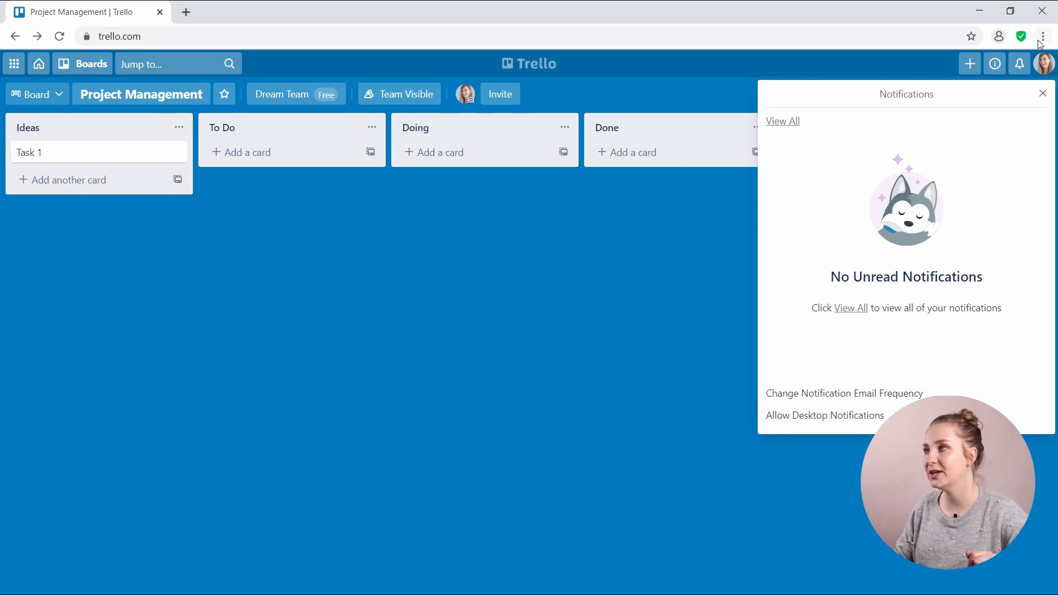
pyautogui.click(1046, 67)
pyautogui.click(1046, 69)
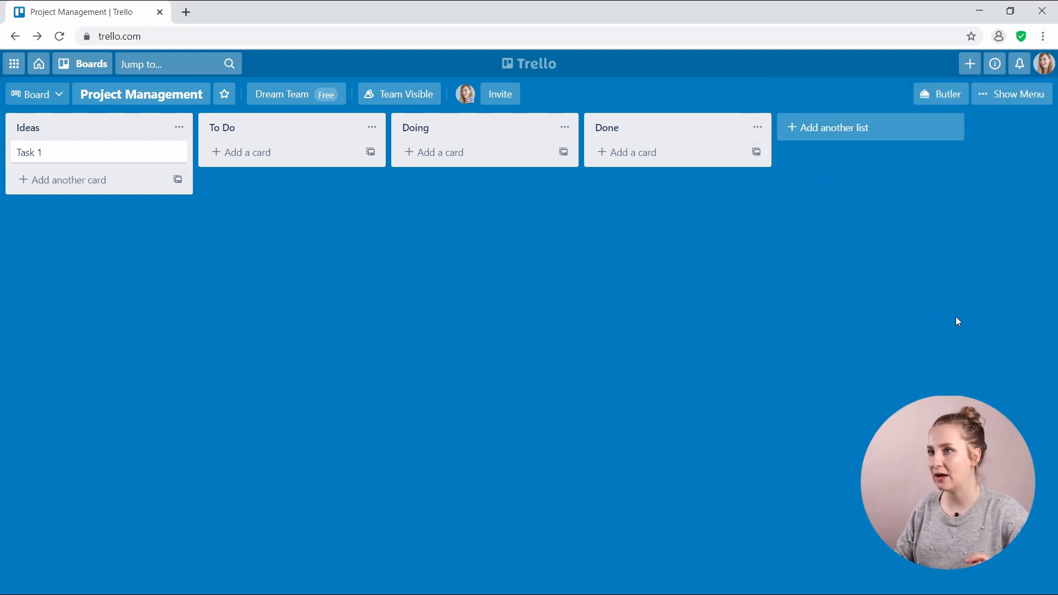
# Examine the alternative view options for the board and open its title for editing.
pyautogui.click(38, 94)
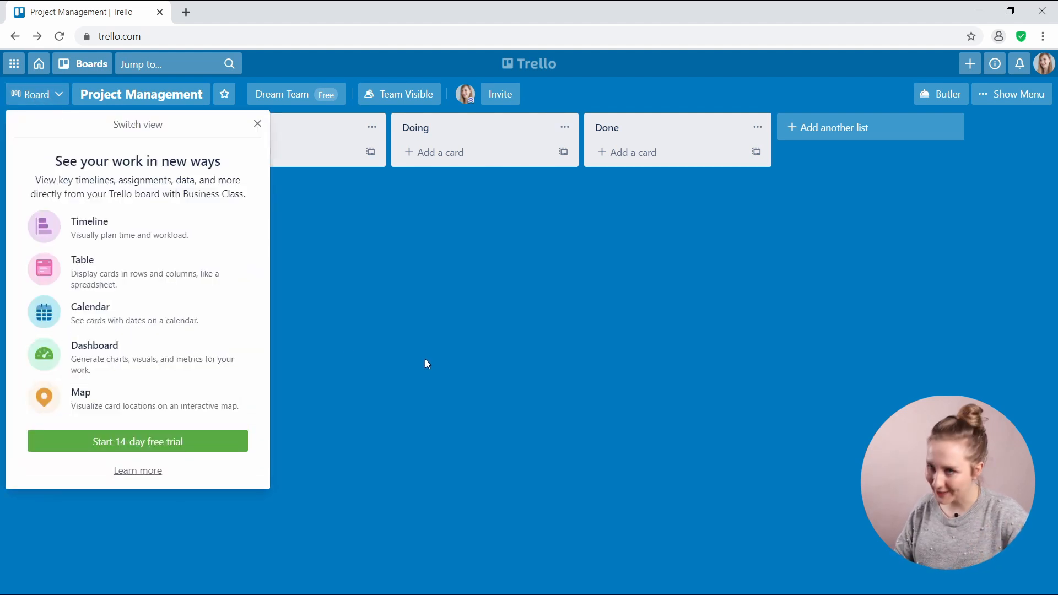
pyautogui.click(425, 364)
pyautogui.click(34, 95)
pyautogui.click(34, 95)
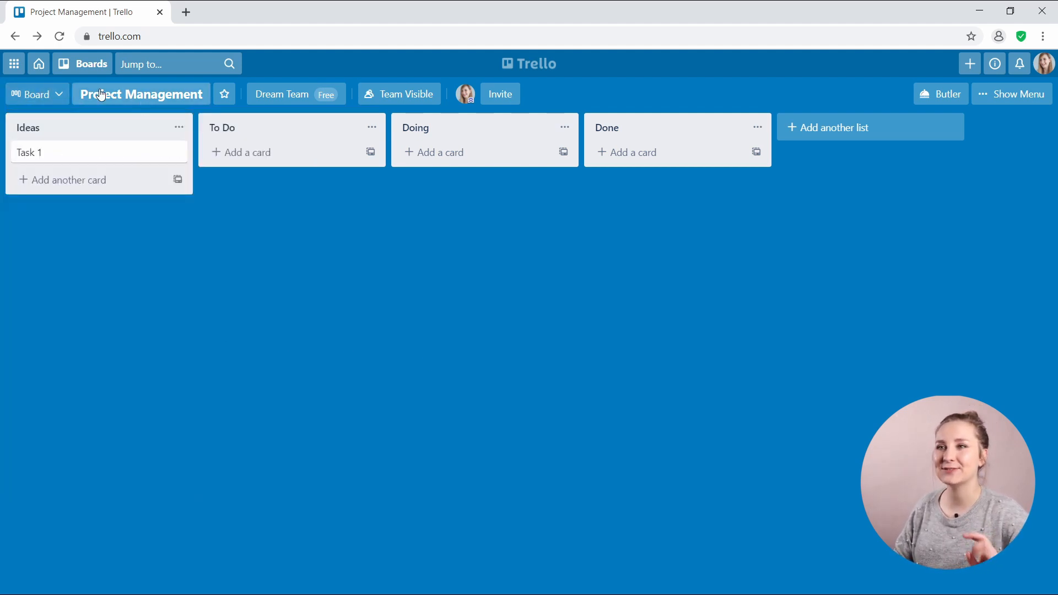
pyautogui.click(138, 99)
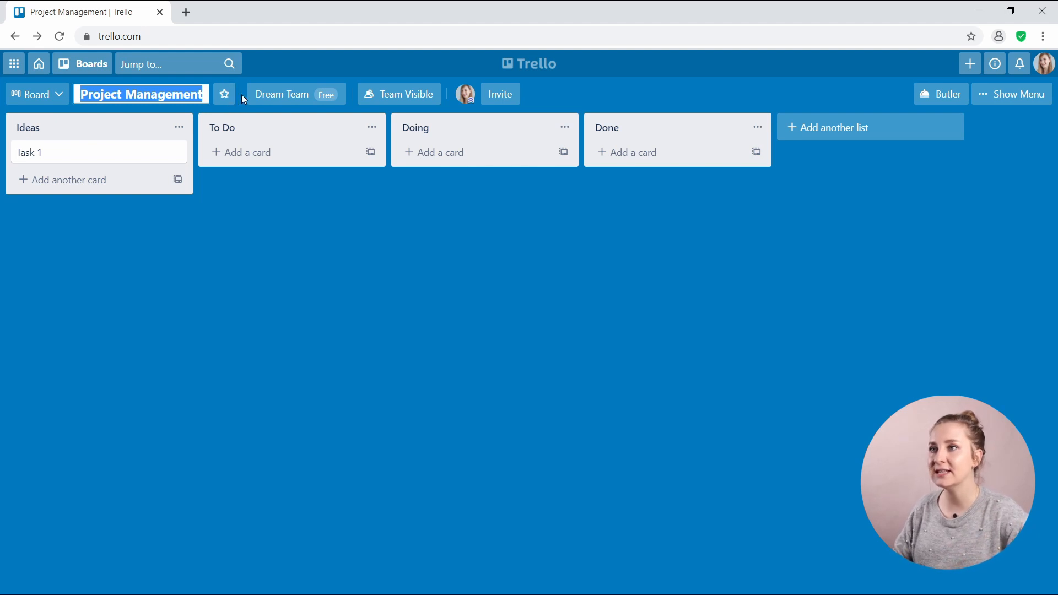
# Review the board's team options, its visibility levels and the Butler automation tips page.
pyautogui.click(283, 98)
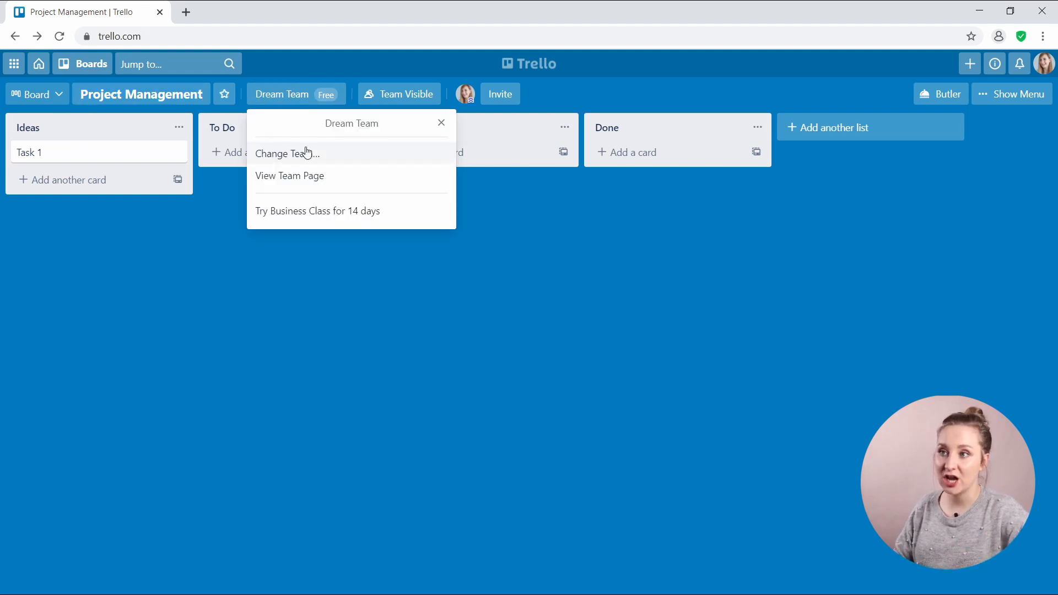
pyautogui.click(389, 101)
pyautogui.click(390, 101)
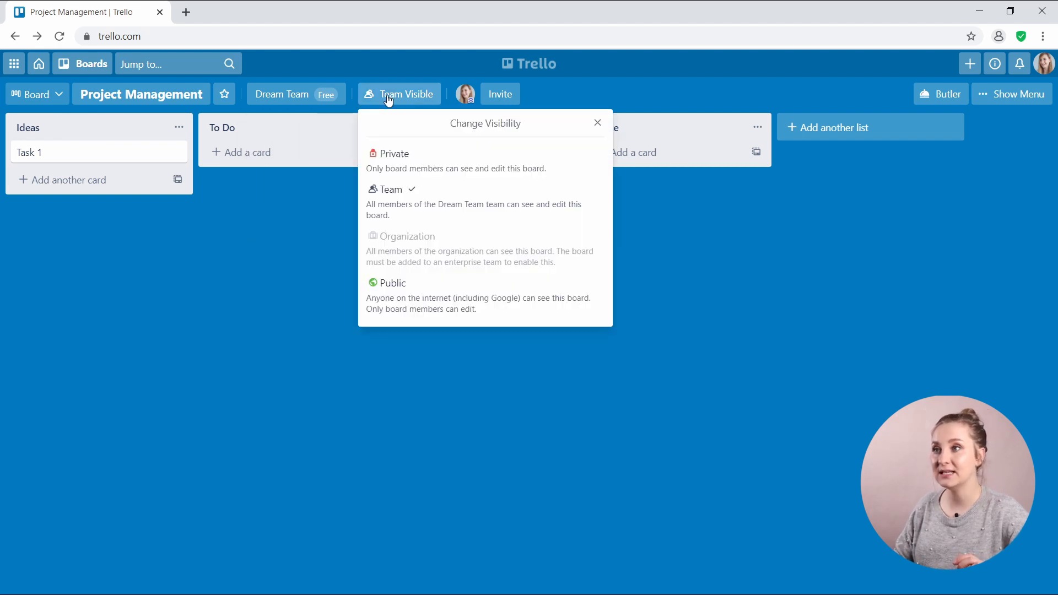
pyautogui.click(389, 101)
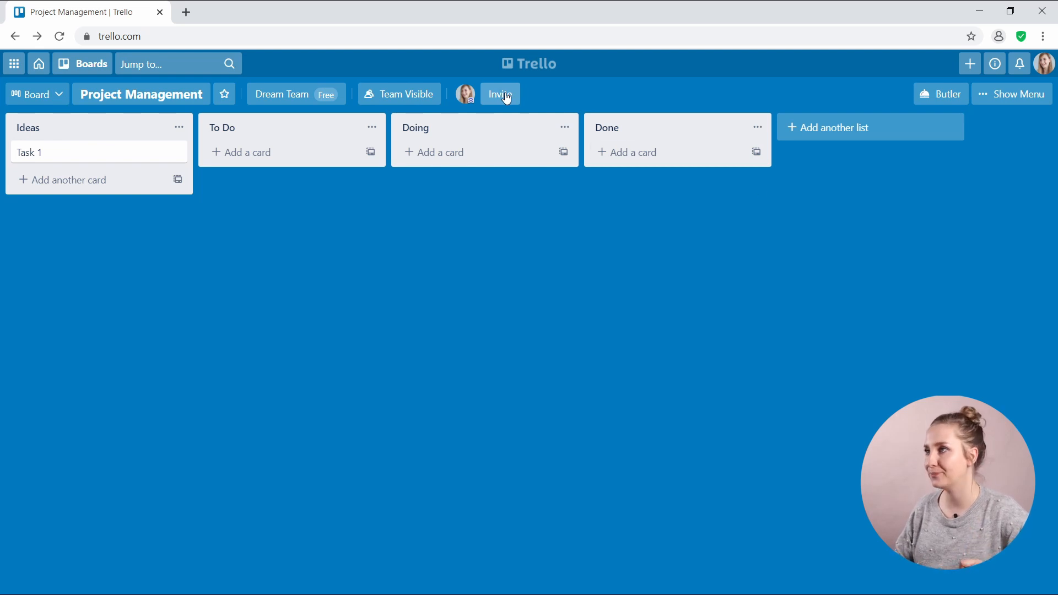
pyautogui.click(955, 100)
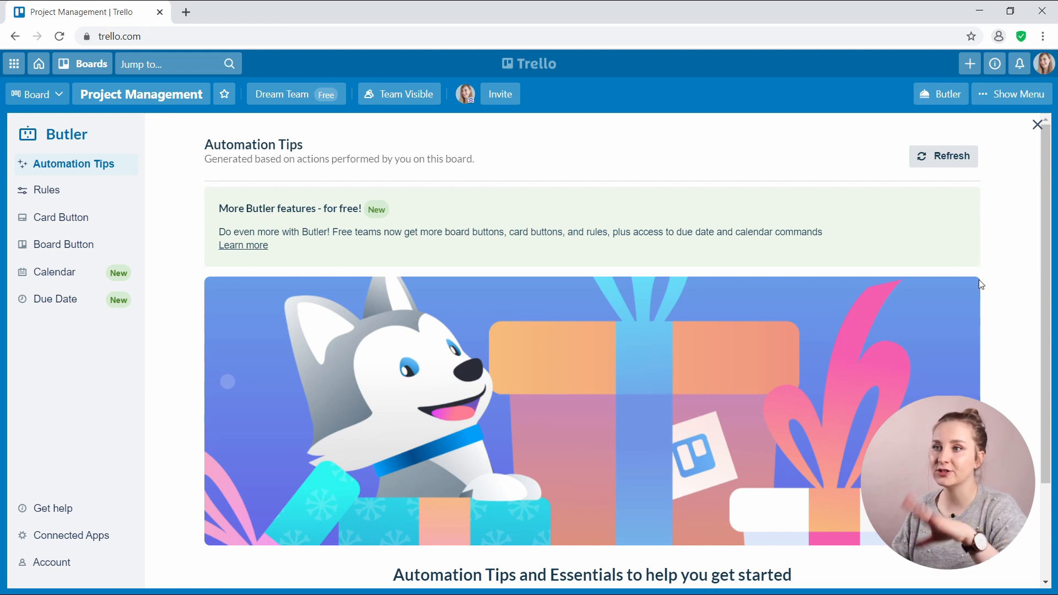
pyautogui.click(1037, 124)
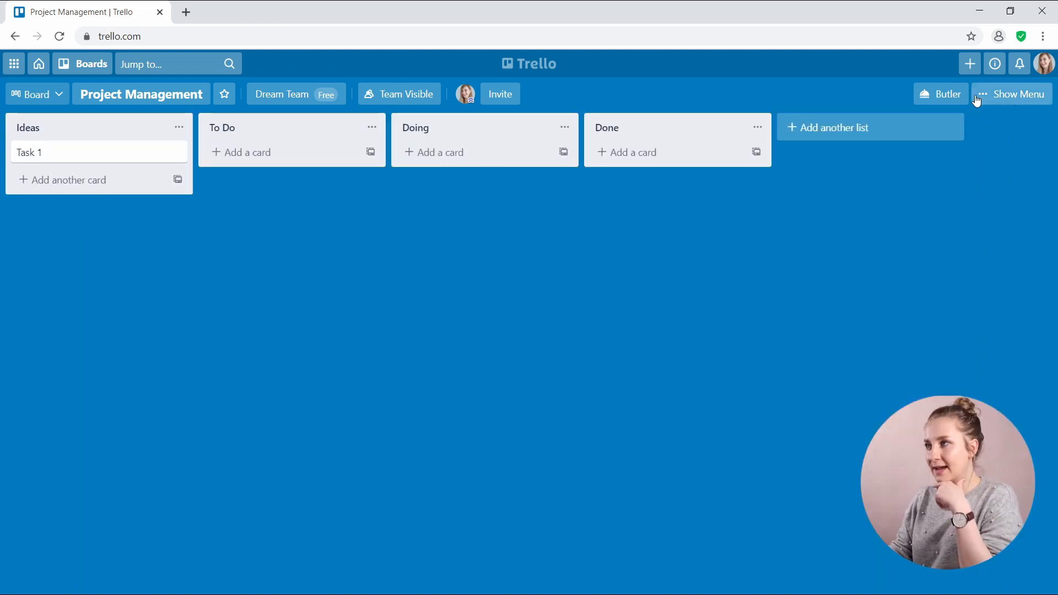
# Save the board description "This board is for our big projects and the most pressing tasks. Please make sure you're checking in daily and updating your progress.".
pyautogui.click(1012, 94)
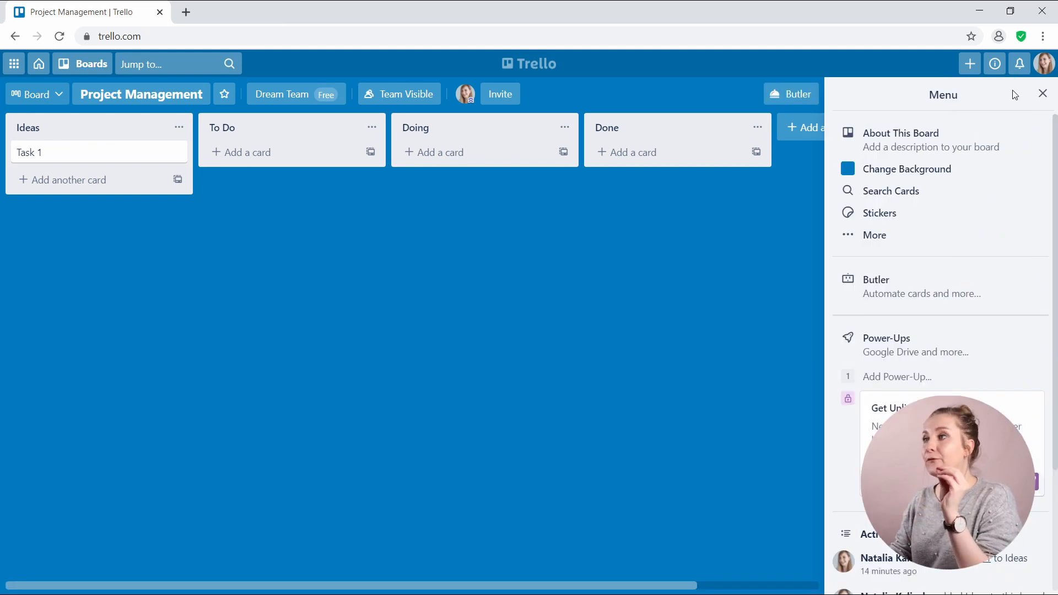
pyautogui.click(990, 149)
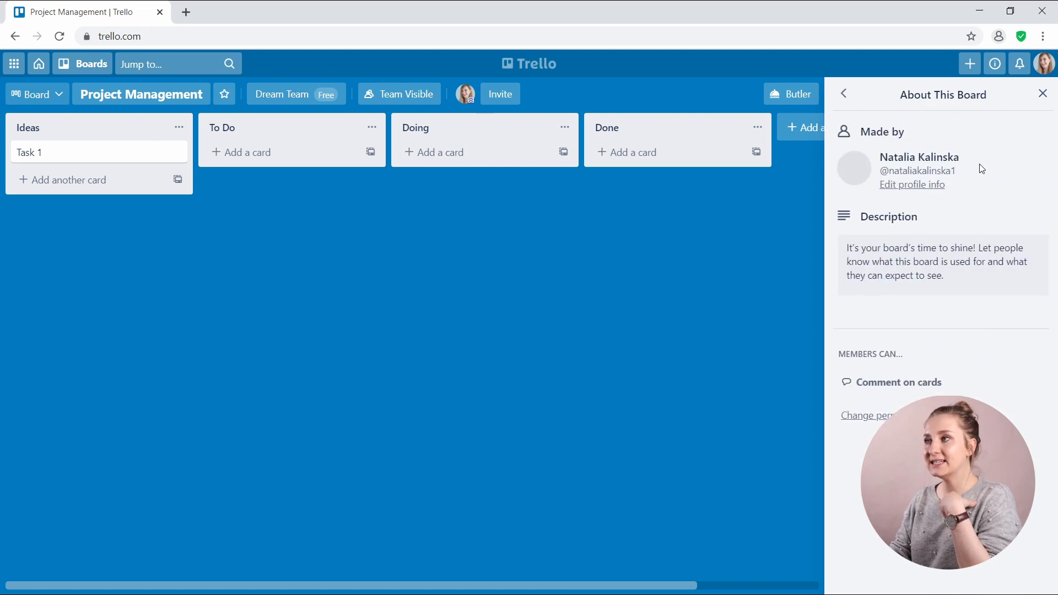
pyautogui.click(970, 278)
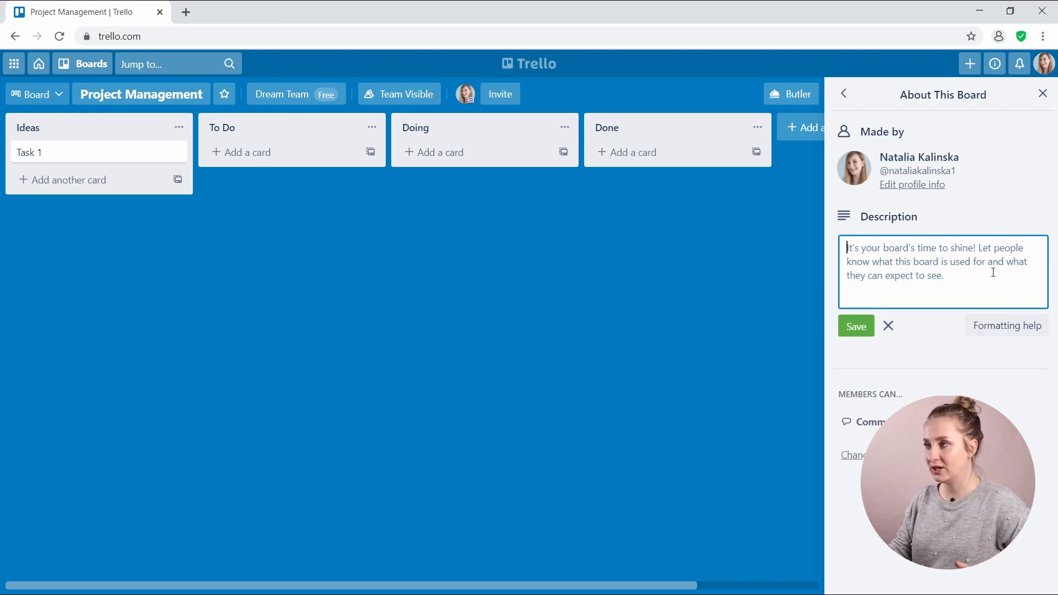
pyautogui.write("This board is for our big projects and the most pressing tasks. Please make sure you're checking in daily and updating your progress.")
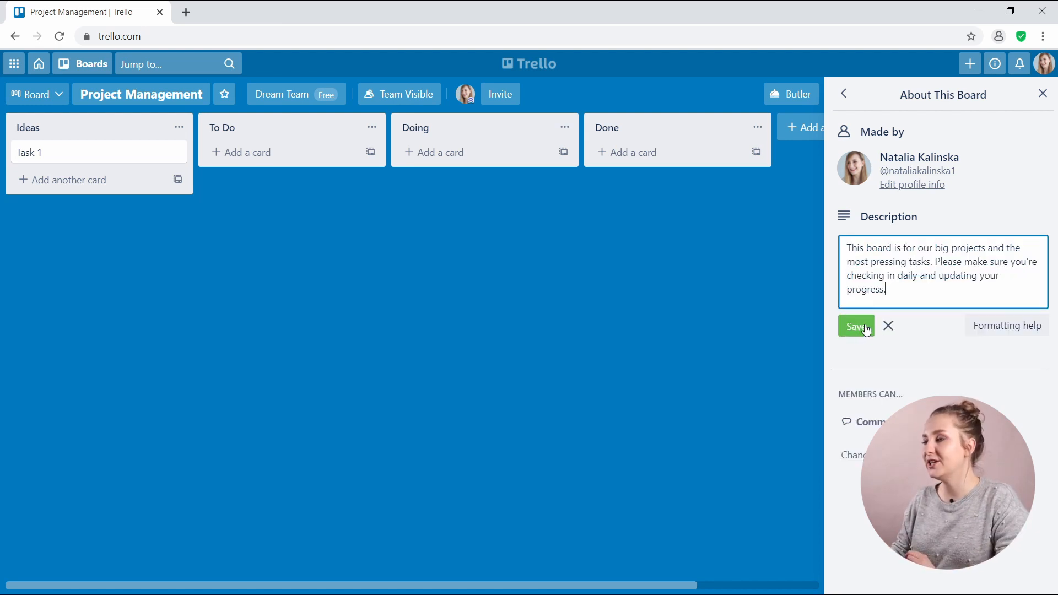
pyautogui.click(857, 330)
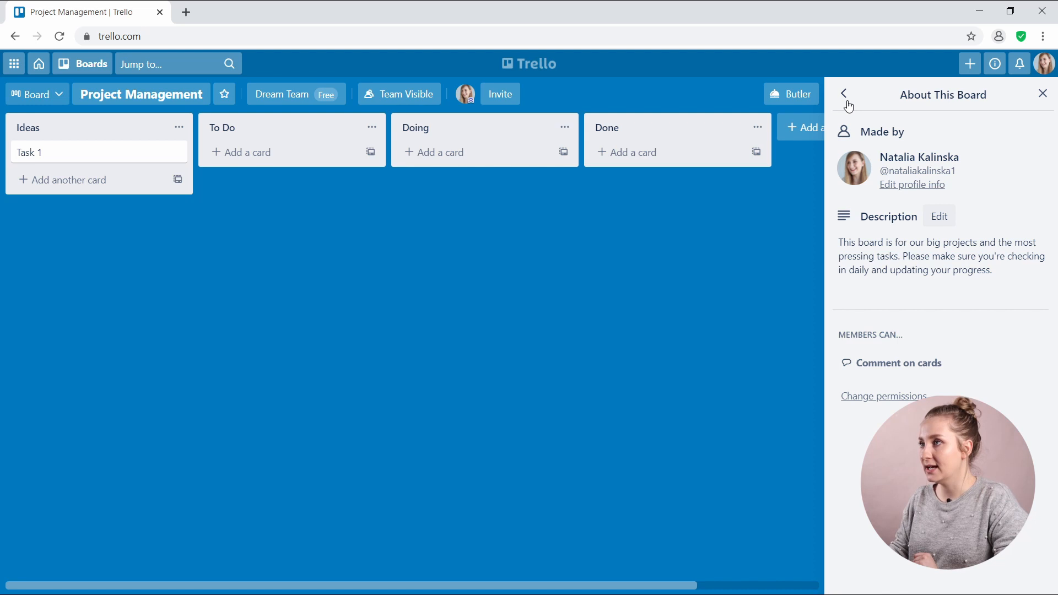
# Review the solid colors available as backgrounds for the board.
pyautogui.click(845, 95)
pyautogui.click(917, 158)
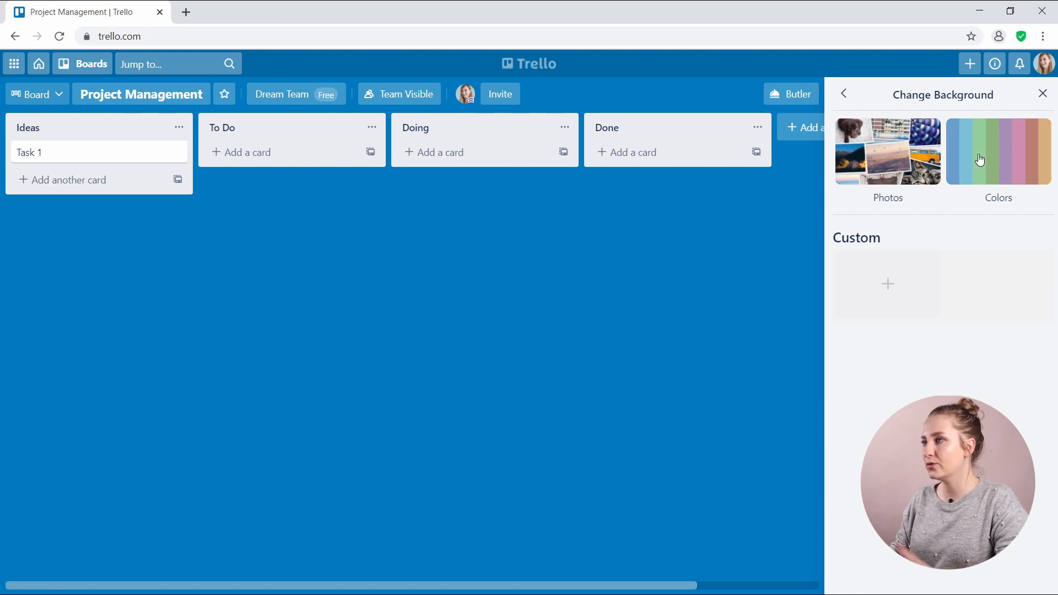
pyautogui.click(1035, 175)
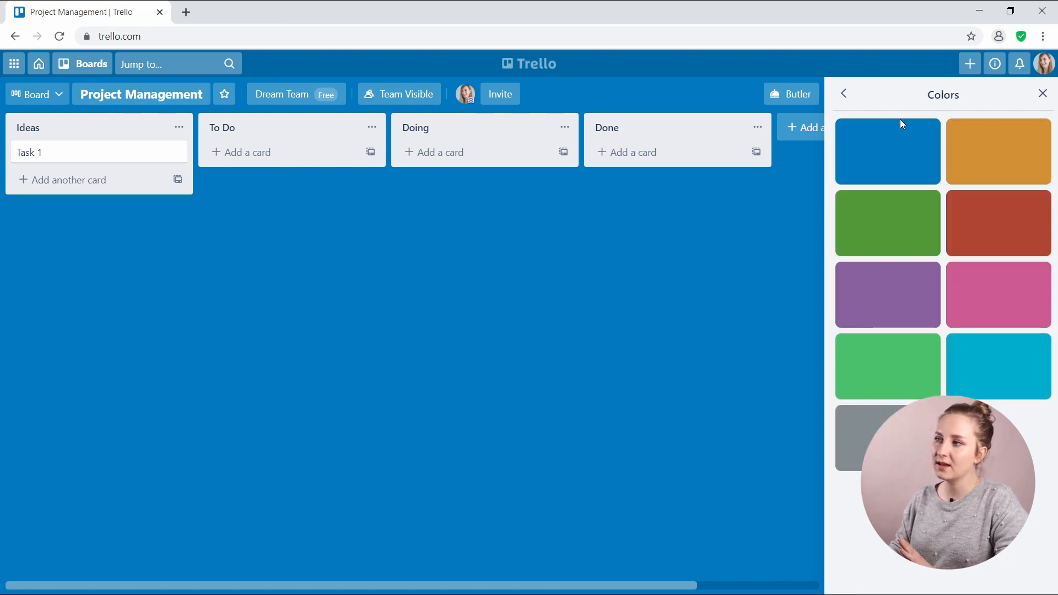
pyautogui.click(846, 99)
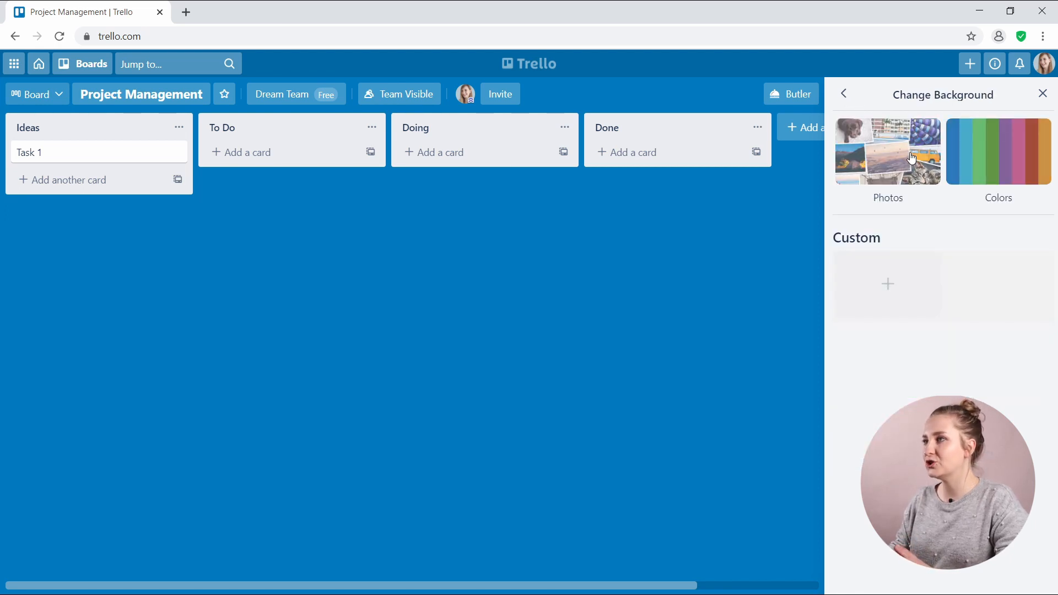
# Search the background photos for "coffee" and set the coffee mug on a beige surface as the board background.
pyautogui.click(918, 157)
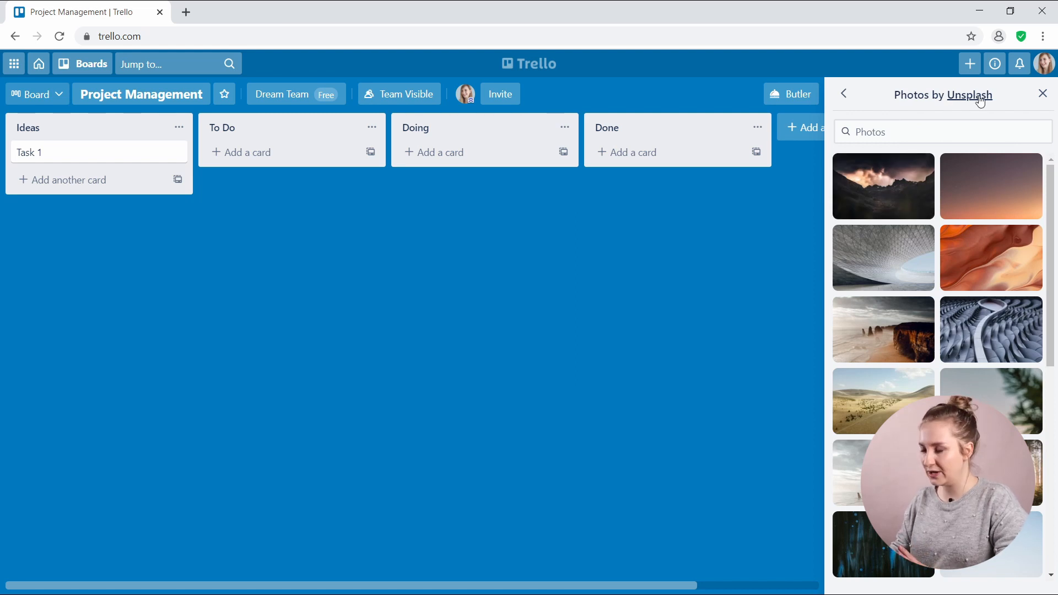
pyautogui.scroll(-3, 863, 348)
pyautogui.scroll(-10, 862, 349)
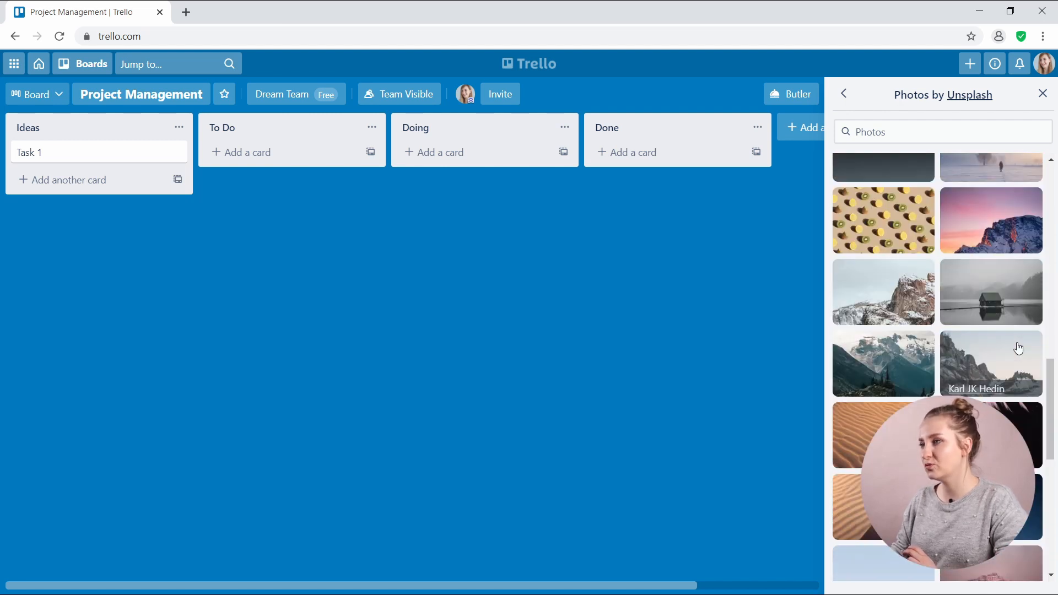
pyautogui.scroll(-5, 1018, 349)
pyautogui.click(936, 135)
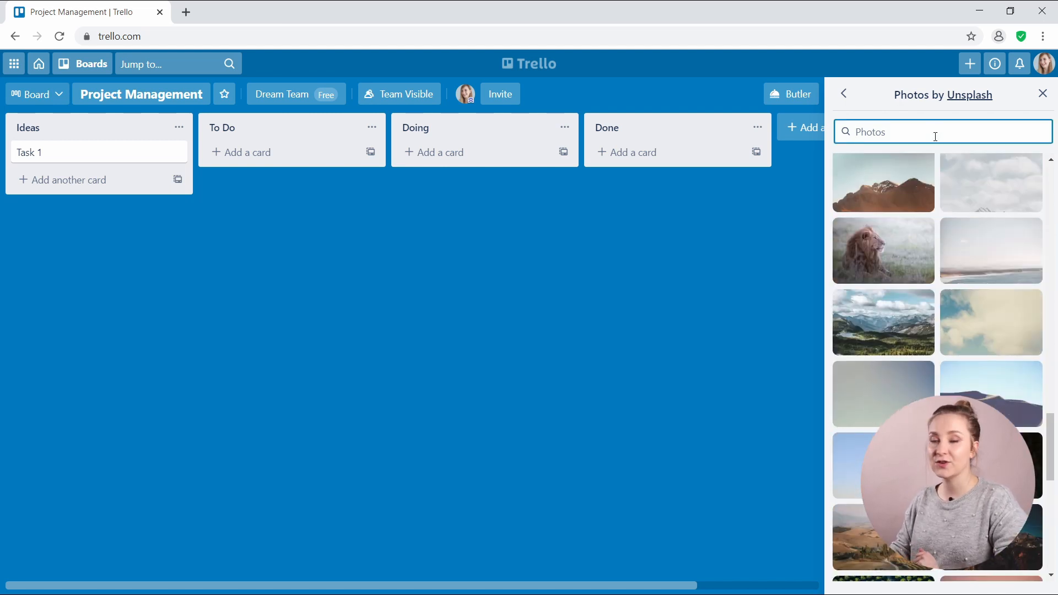
pyautogui.write('coffee')
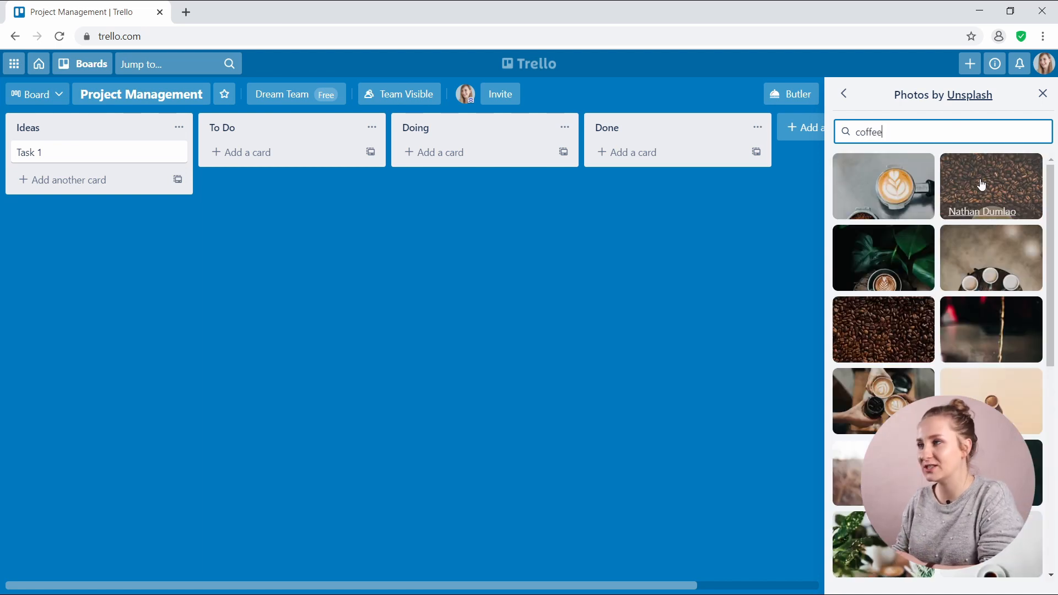
pyautogui.click(953, 372)
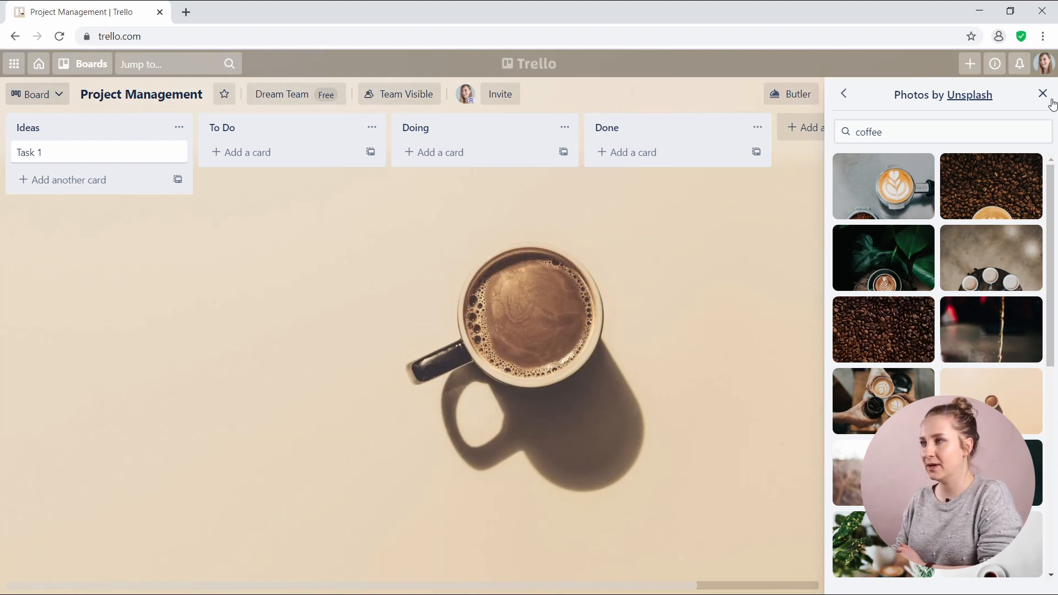
pyautogui.scroll(-4, 987, 345)
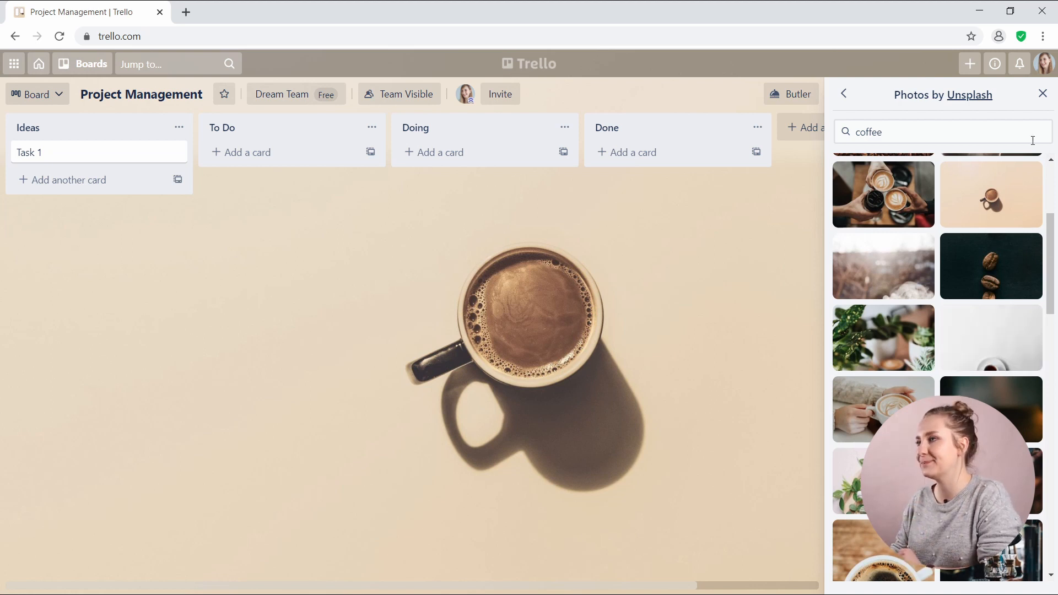
# Add the green check mark, yellow smiley and green thumbs-up stickers to the Task 1 card.
pyautogui.click(844, 93)
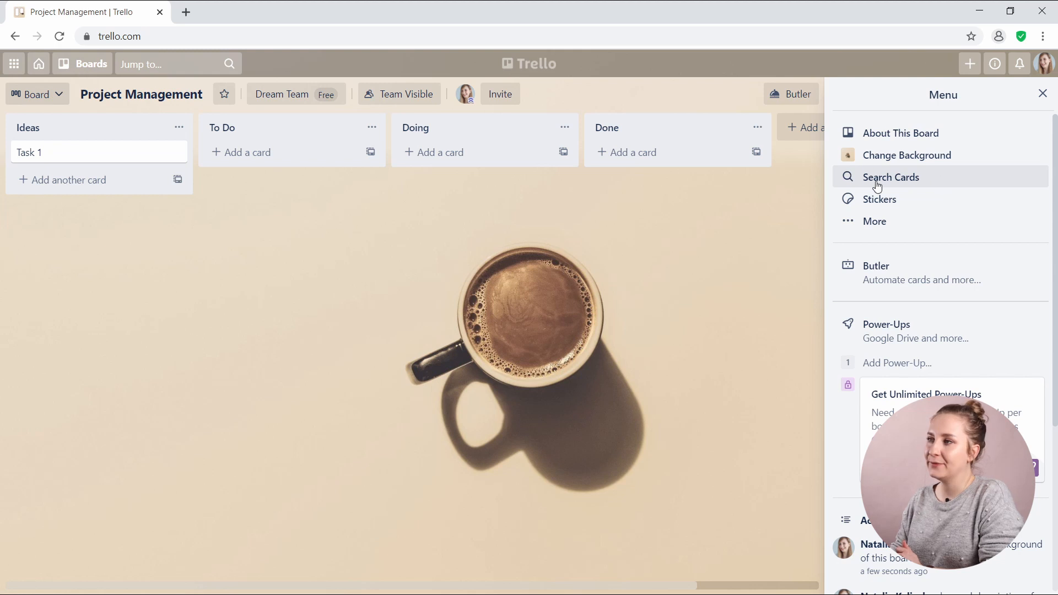
pyautogui.click(924, 204)
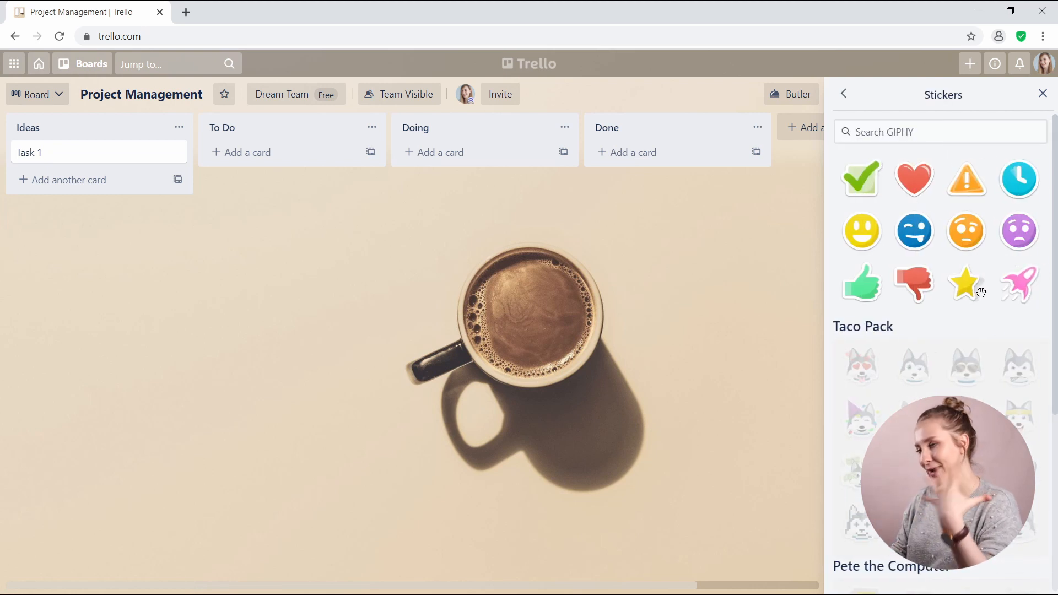
pyautogui.moveTo(863, 179); pyautogui.dragTo(76, 159)
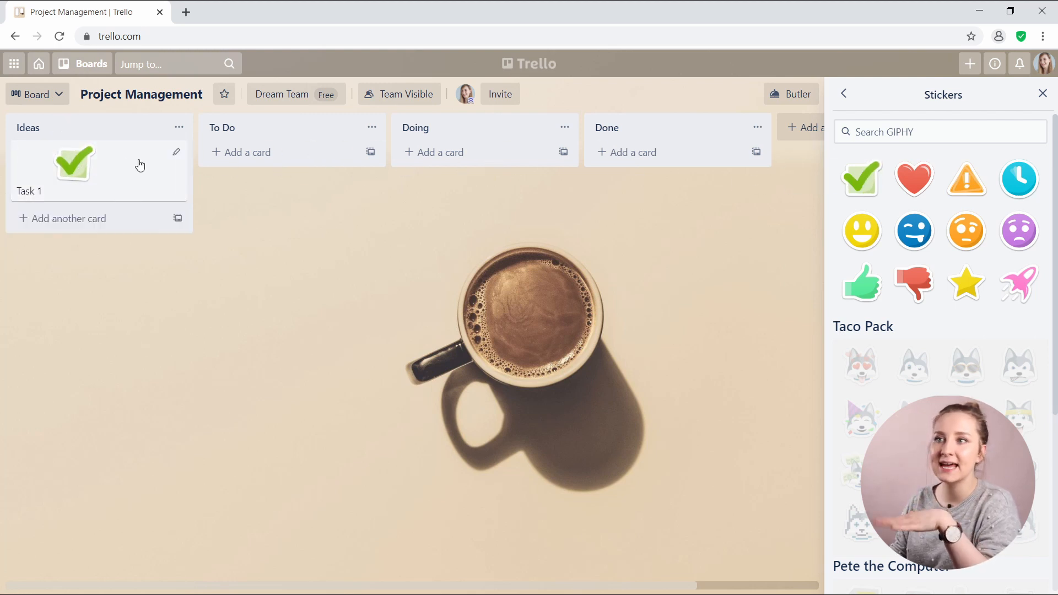
pyautogui.moveTo(871, 237); pyautogui.dragTo(113, 180)
pyautogui.moveTo(823, 290); pyautogui.dragTo(76, 178)
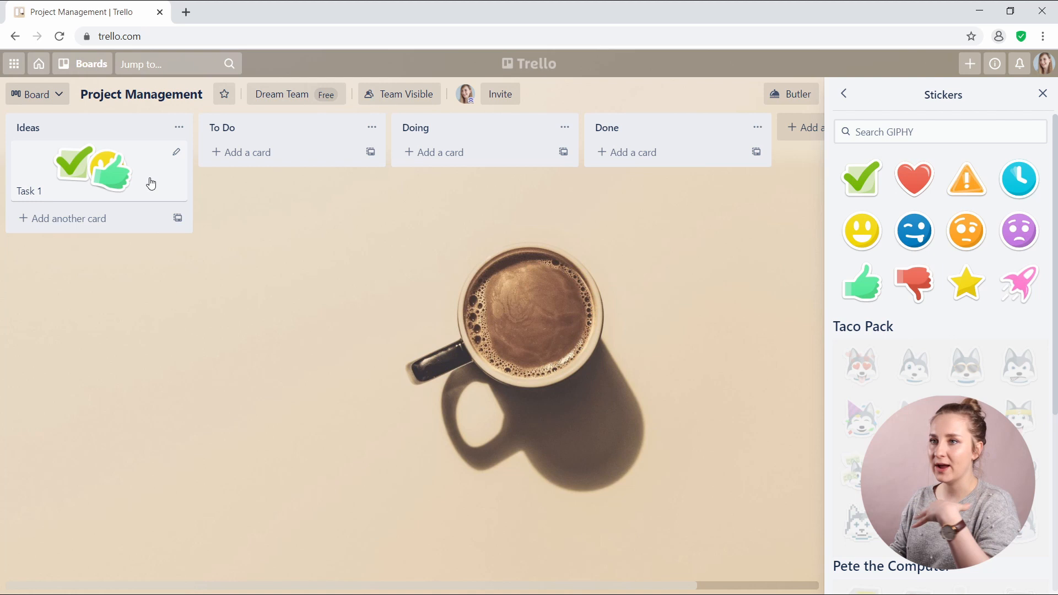
# Remove the thumbs-up, smiley and check mark stickers from the Task 1 card.
pyautogui.click(151, 183)
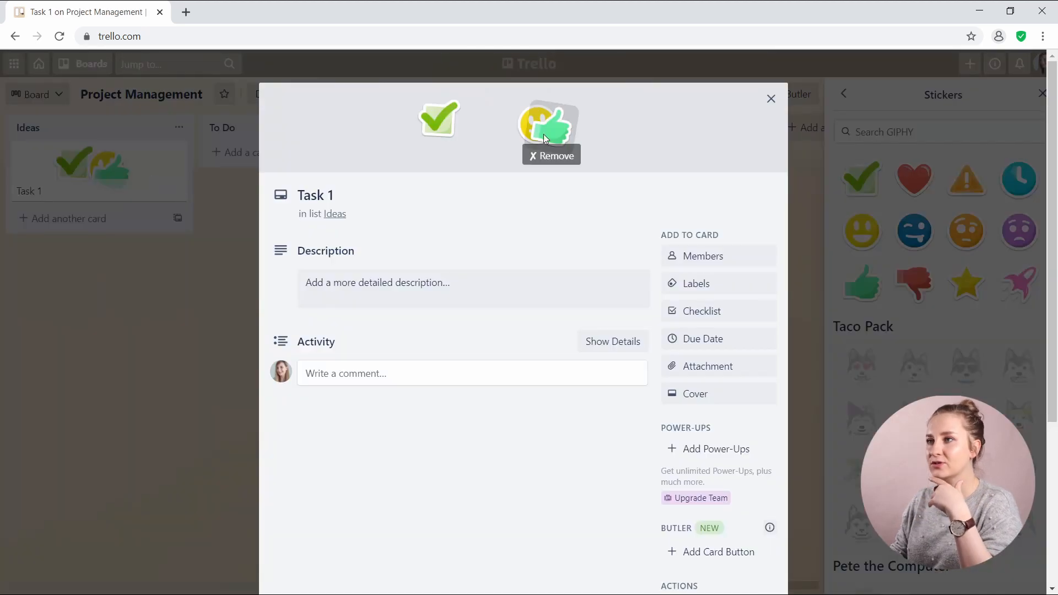
pyautogui.moveTo(548, 148)
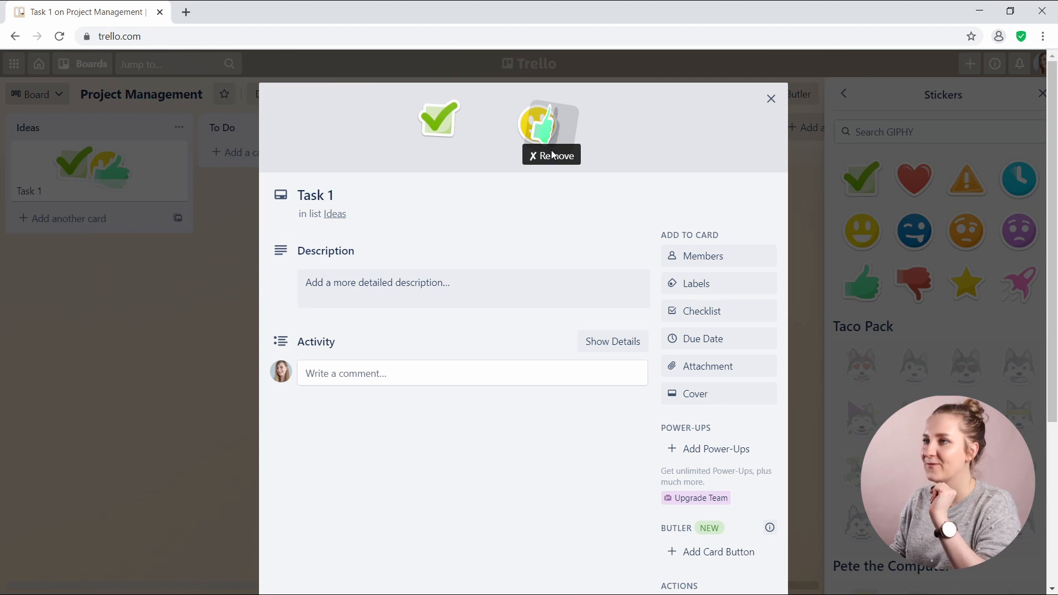
pyautogui.click(553, 156)
pyautogui.click(540, 152)
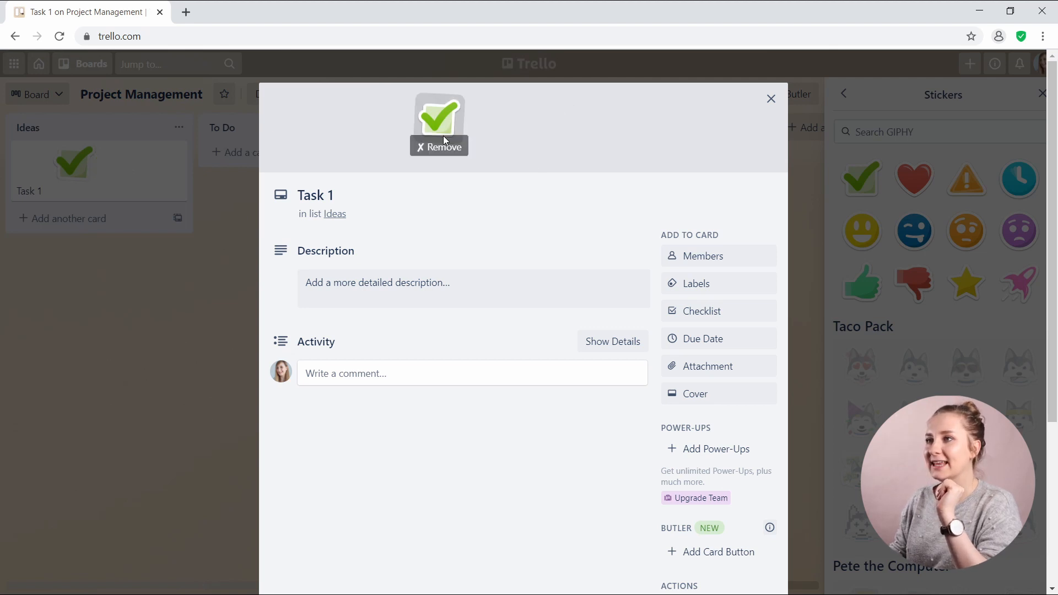
pyautogui.click(450, 152)
# Search GIPHY stickers for "michael scott" and add the animated purple headscarf sticker to the Task 1 card.
pyautogui.click(819, 146)
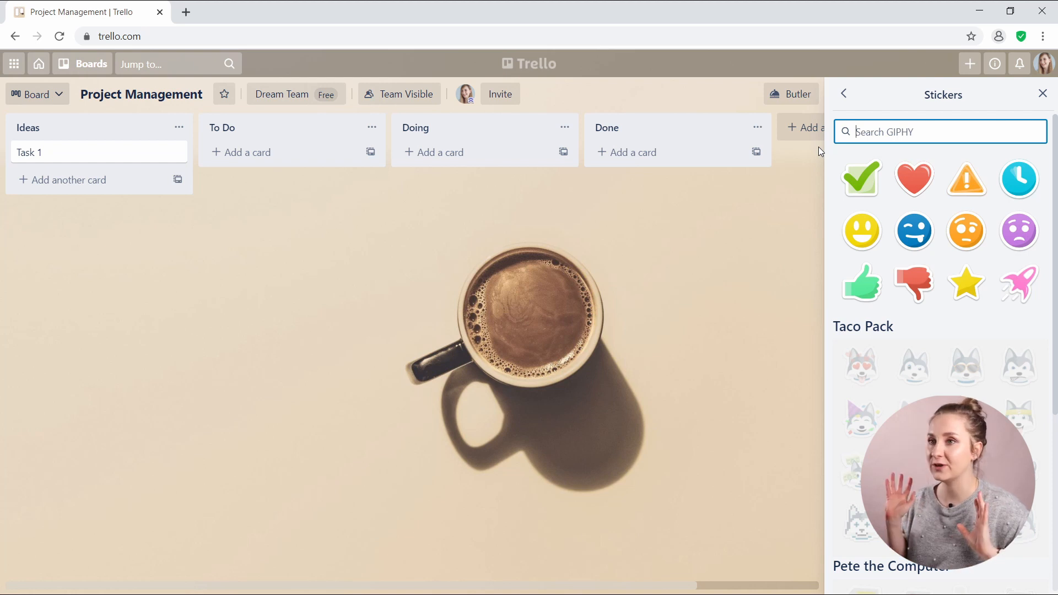
pyautogui.write('michael scott')
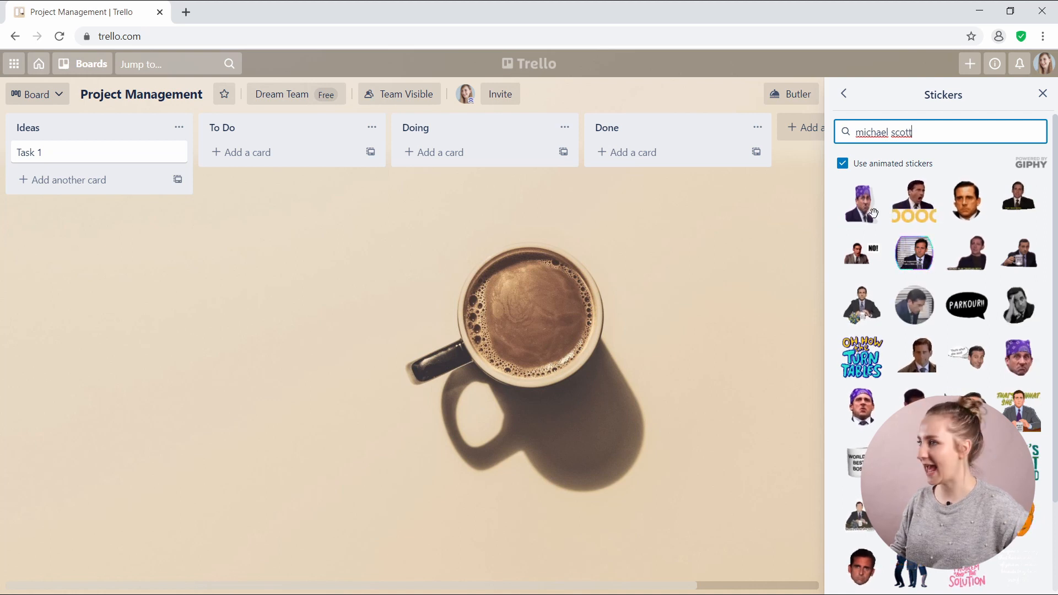
pyautogui.moveTo(871, 206); pyautogui.dragTo(126, 164)
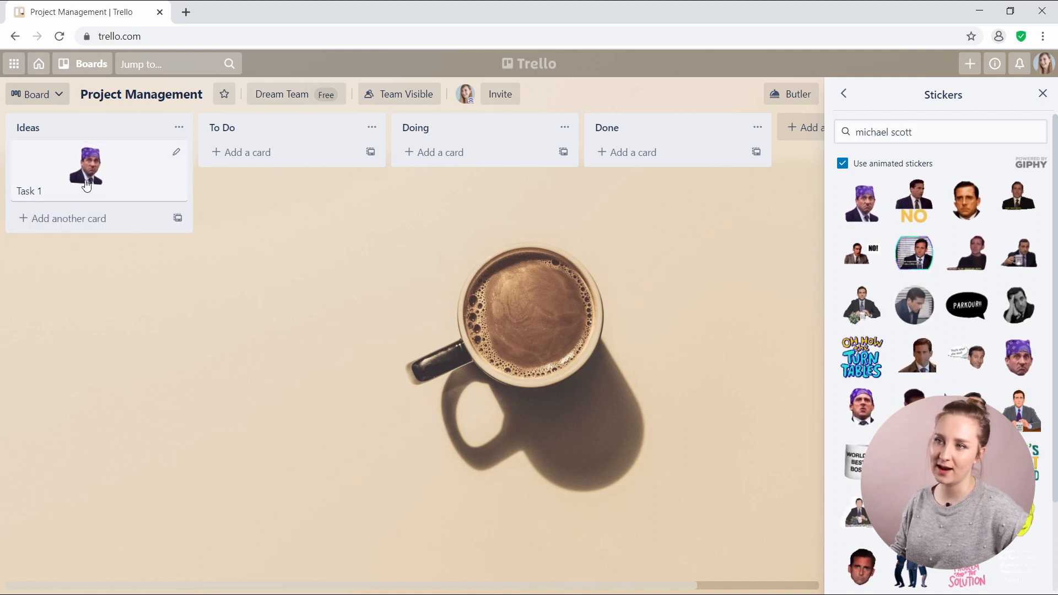
# Remove the animated sticker from the Task 1 card and close the card.
pyautogui.click(165, 166)
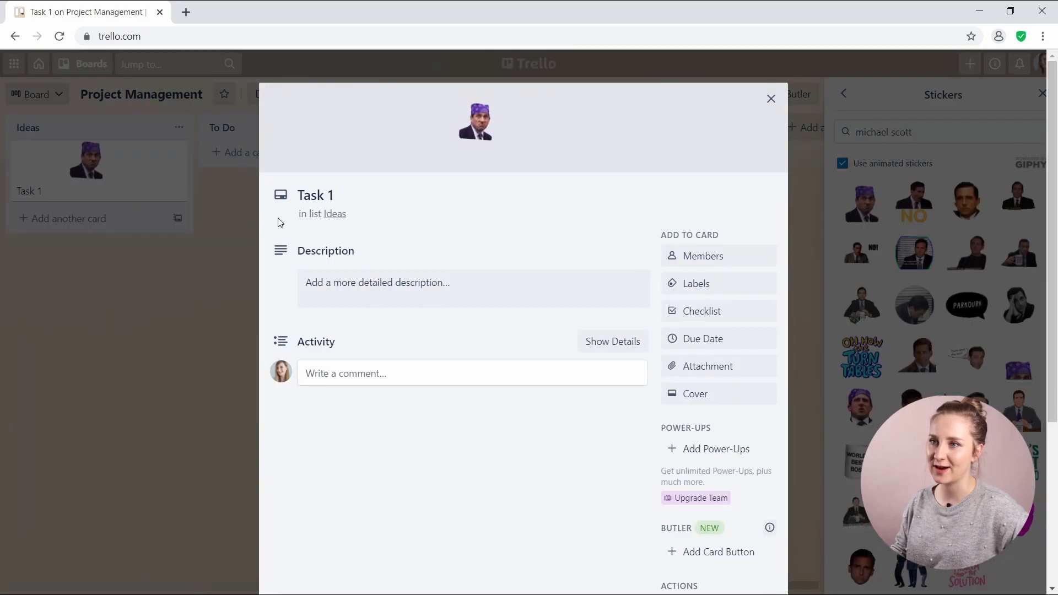
pyautogui.click(476, 144)
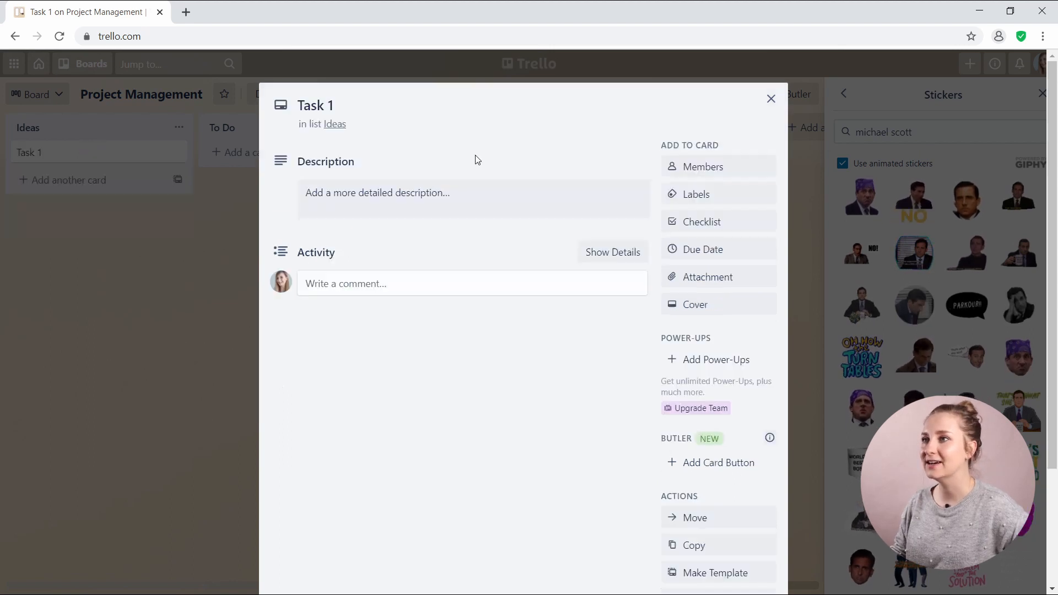
pyautogui.click(772, 100)
# Review the board's additional options and its settings for team, card covers and permissions.
pyautogui.click(842, 94)
pyautogui.click(967, 220)
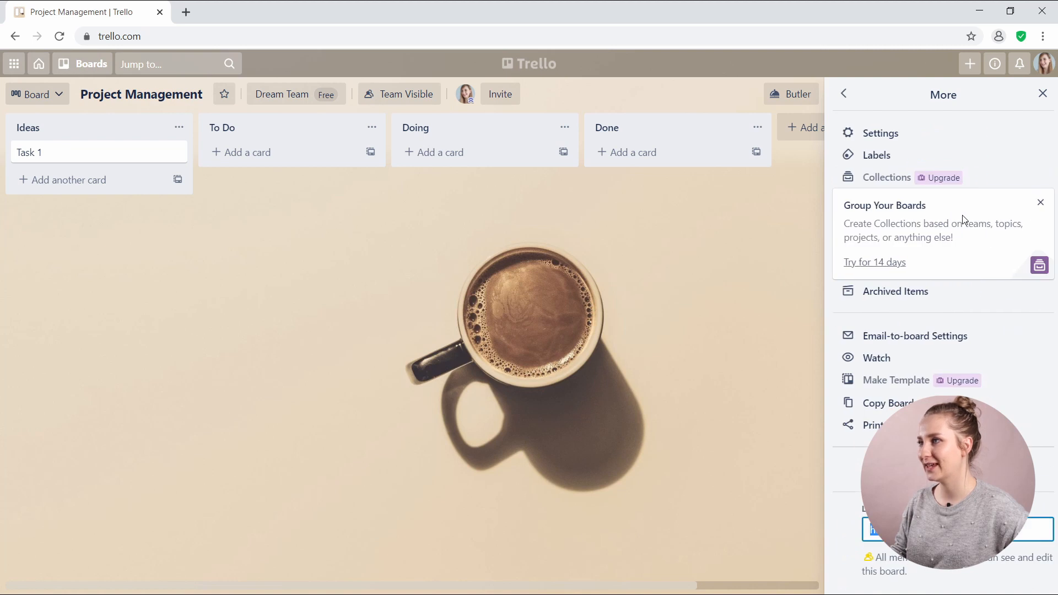
pyautogui.click(884, 132)
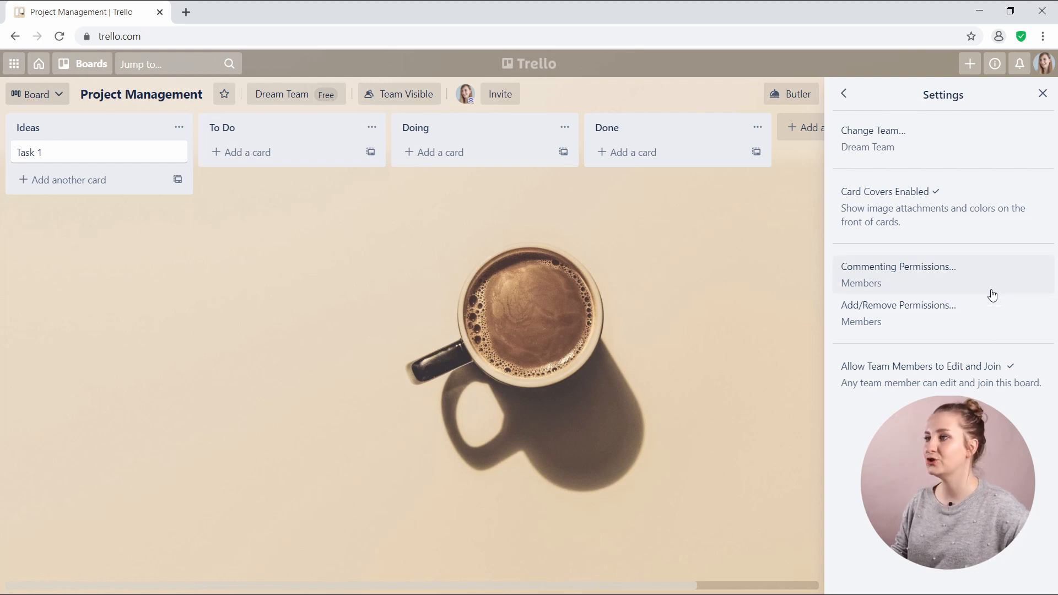
pyautogui.click(844, 95)
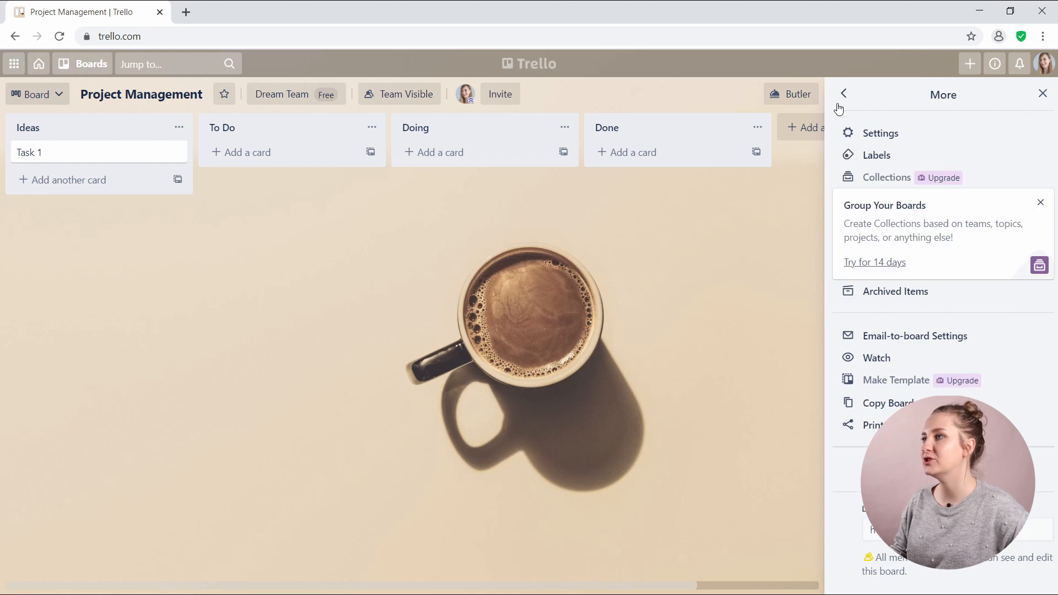
# Name the board's green label "MARKETING", keep its green color and save it.
pyautogui.click(890, 158)
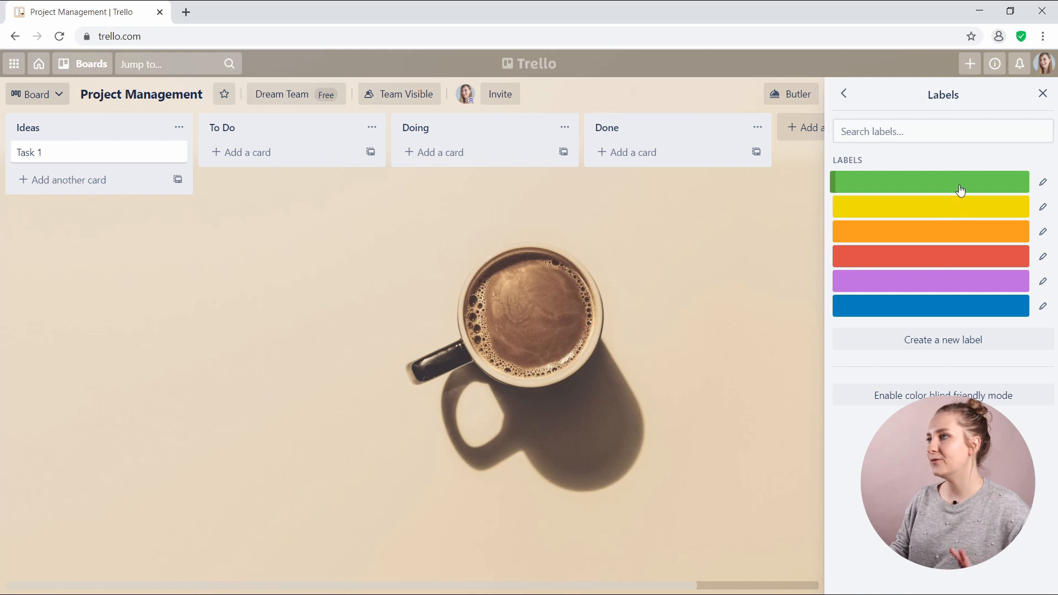
pyautogui.click(1043, 184)
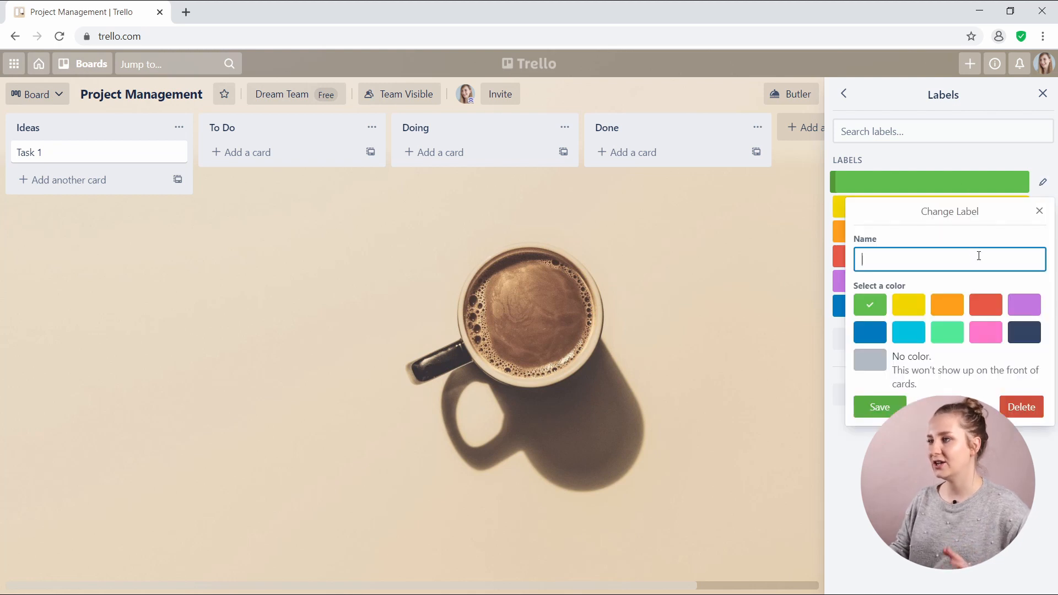
pyautogui.write('MARKETING')
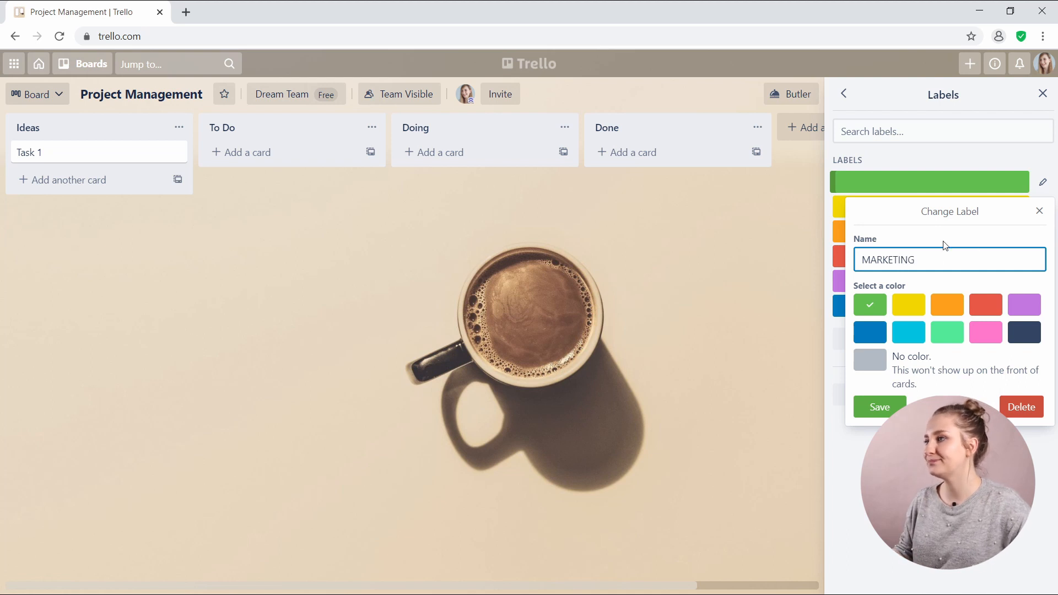
pyautogui.click(915, 306)
pyautogui.click(870, 305)
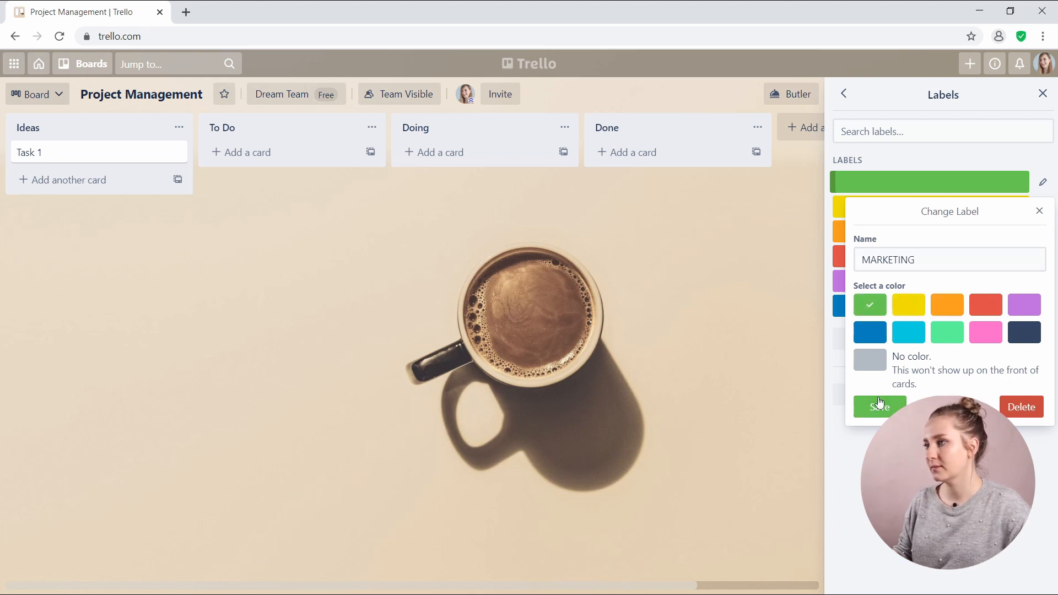
pyautogui.click(878, 407)
# Name the board's yellow label "SALES" and save it.
pyautogui.click(1044, 215)
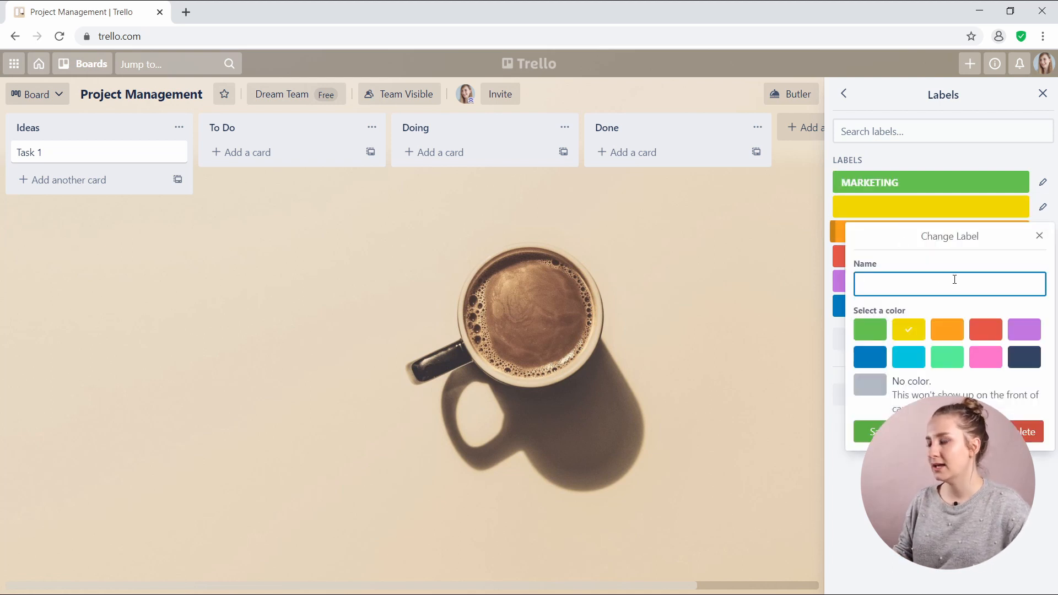
pyautogui.write('SALES')
pyautogui.click(869, 432)
# Name the orange label "WEBSITE", the red one "EVENTS", the purple one "FINANCE" and the blue one "CLIENTS".
pyautogui.click(1043, 232)
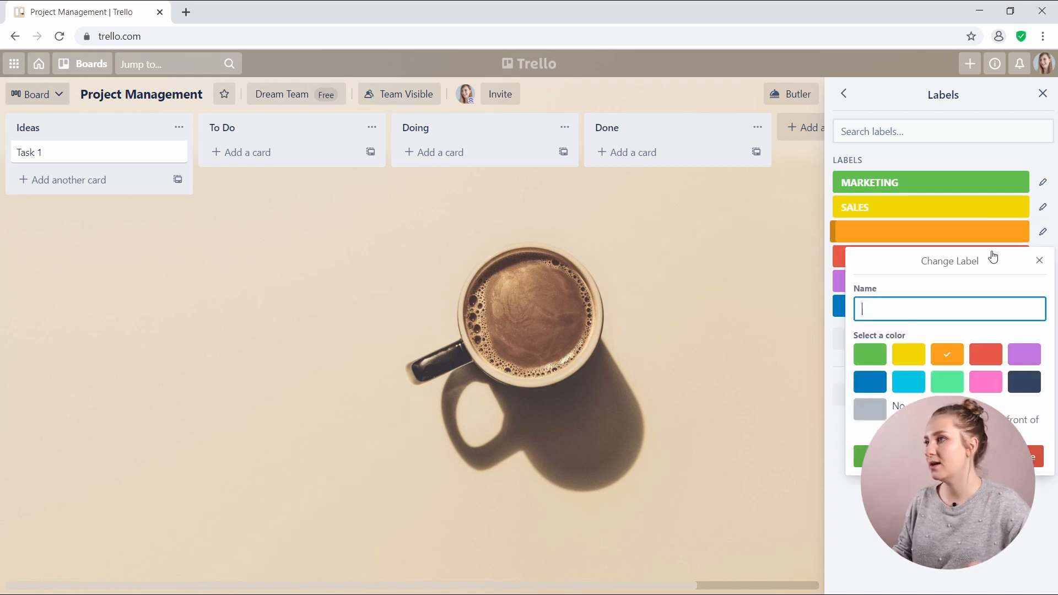
pyautogui.write('WE')
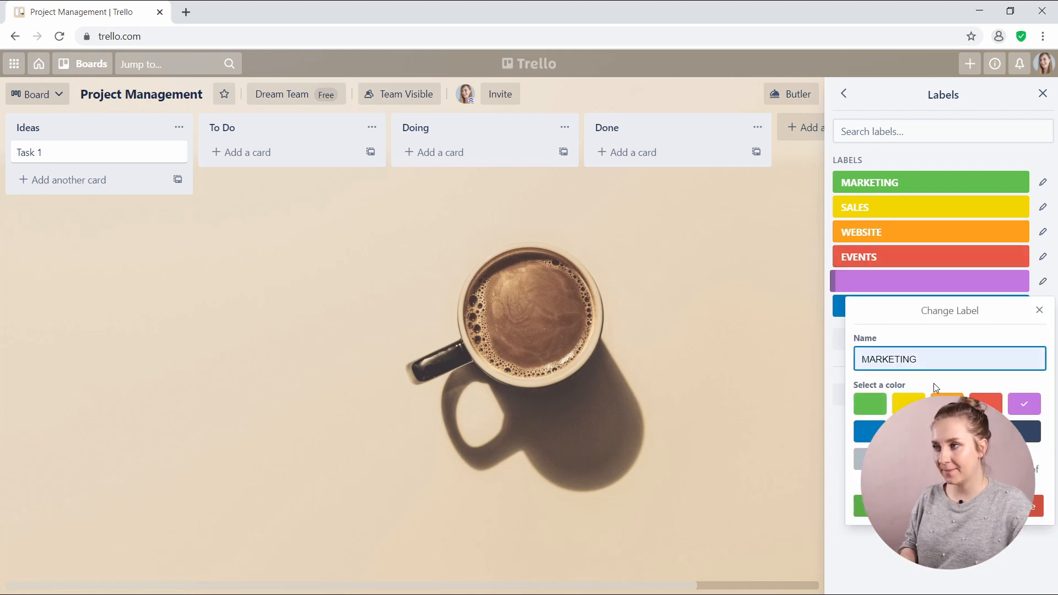
pyautogui.doubleClick(934, 358)
pyautogui.press('BackSpace')
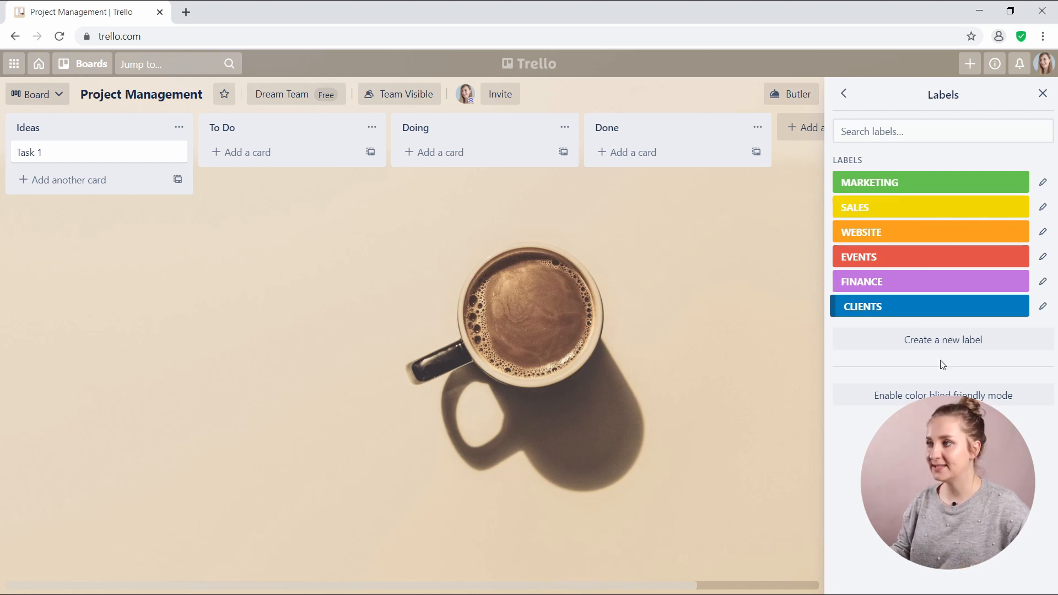
# Create a new light green board label named "HOUSEKEEPING" and check its edit options without altering it.
pyautogui.click(937, 341)
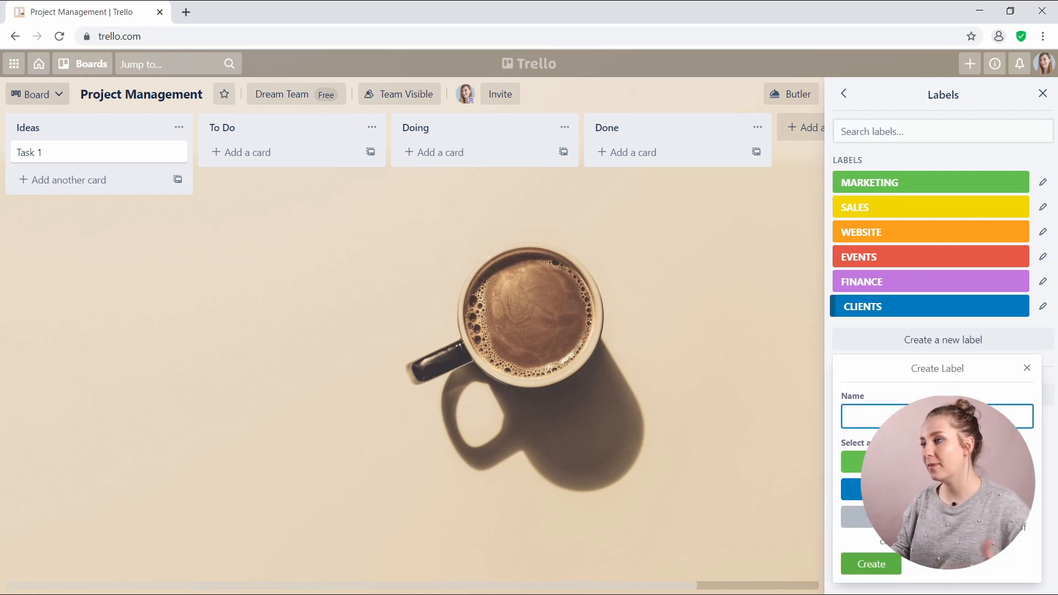
pyautogui.click(860, 416)
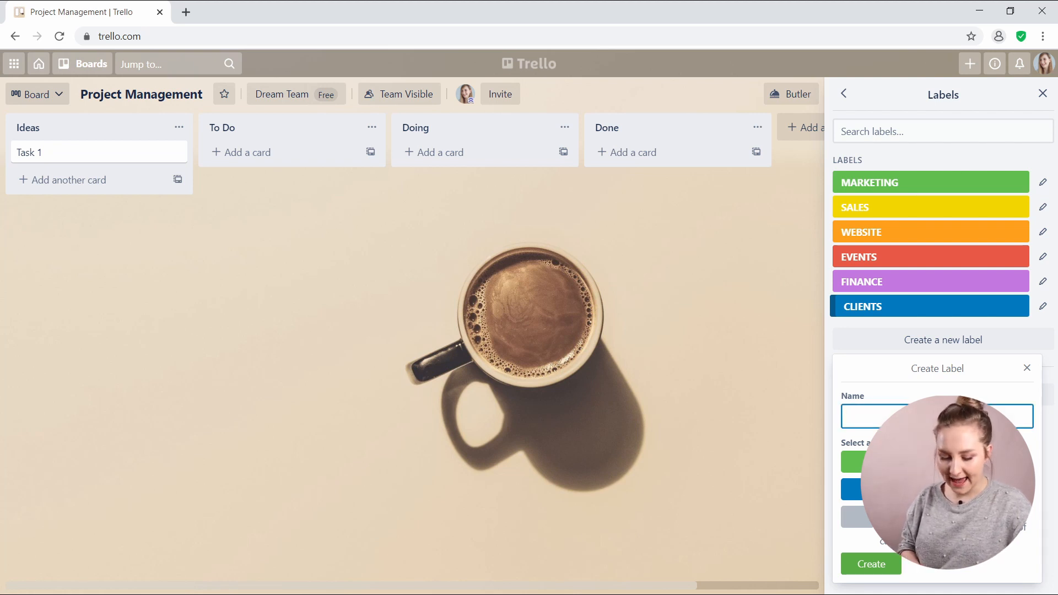
pyautogui.write('HOUSEK')
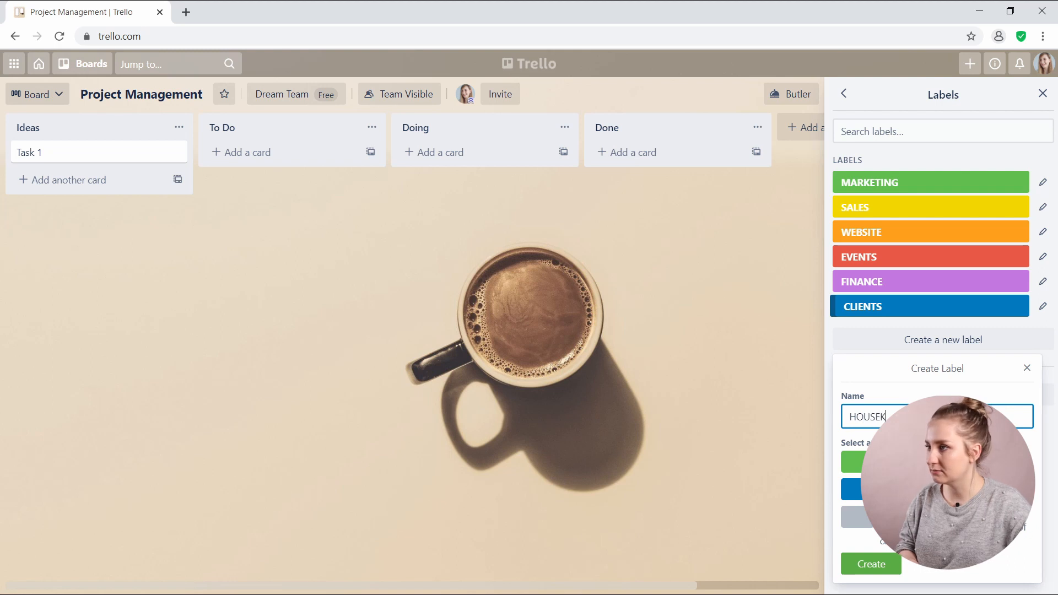
pyautogui.write('EEPING')
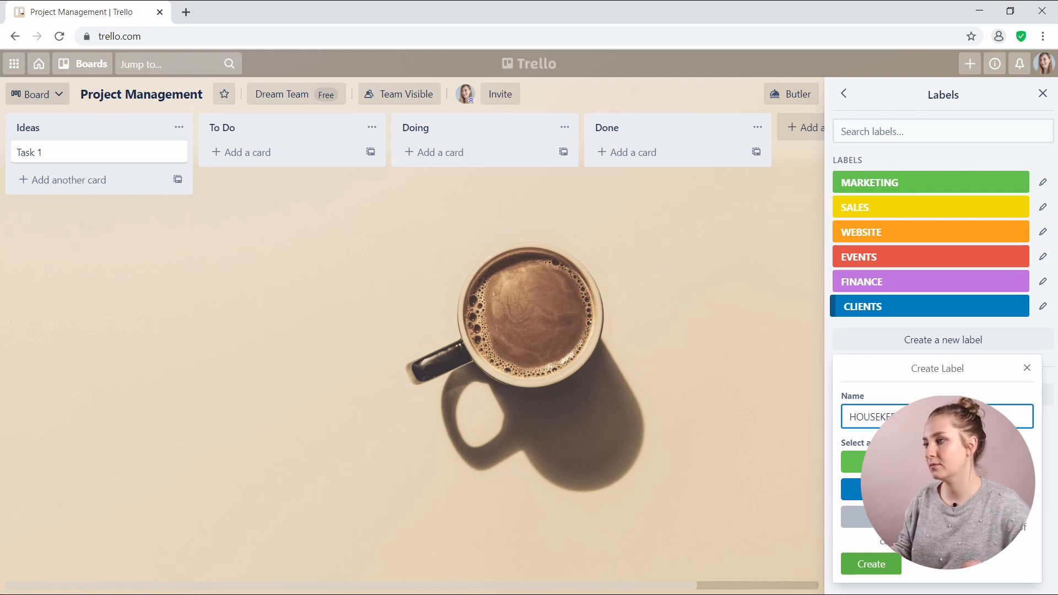
pyautogui.click(871, 564)
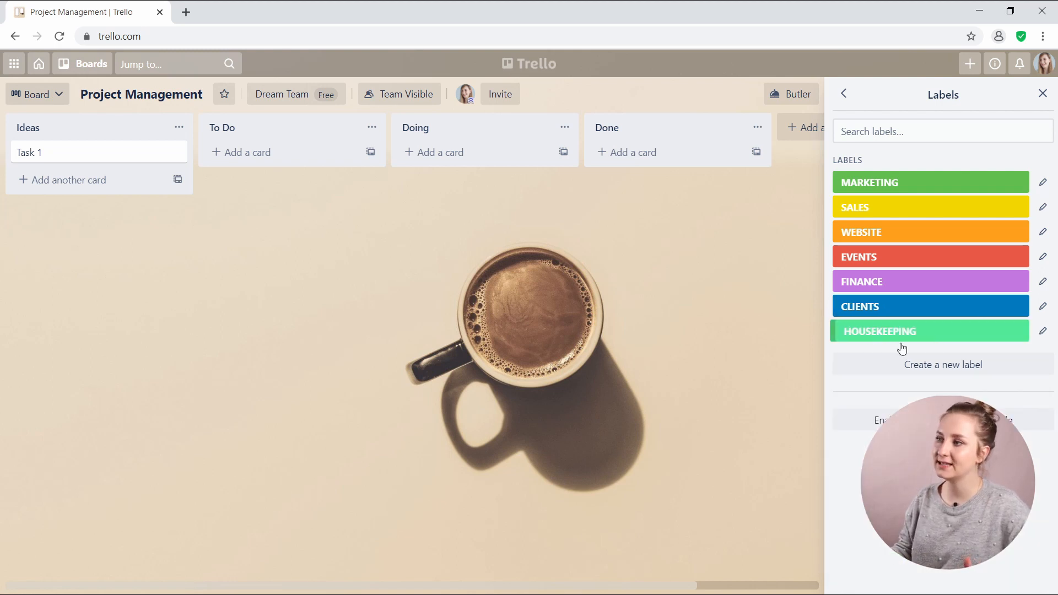
pyautogui.click(1043, 330)
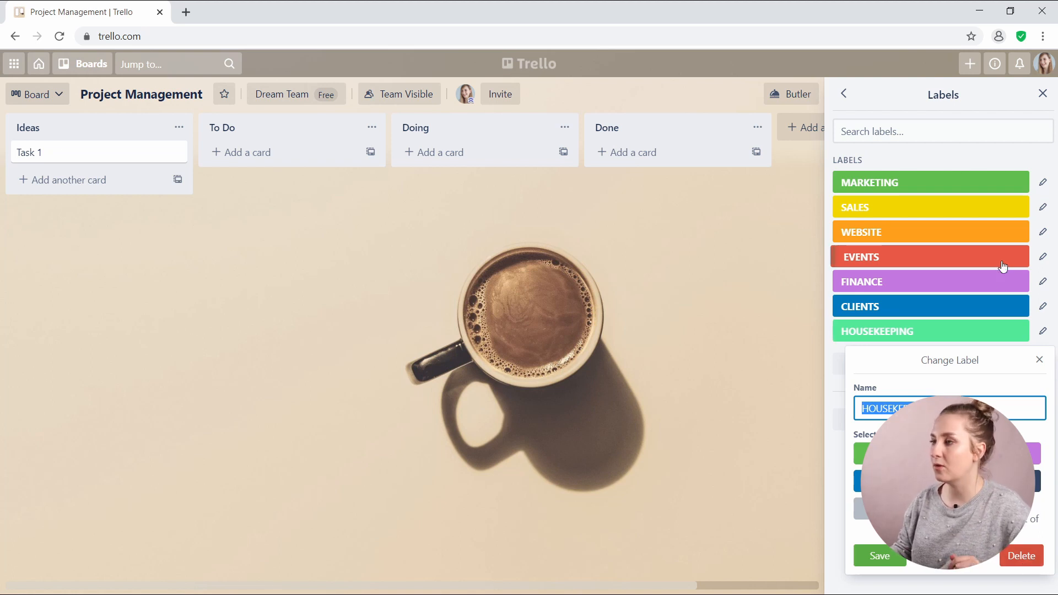
pyautogui.click(843, 95)
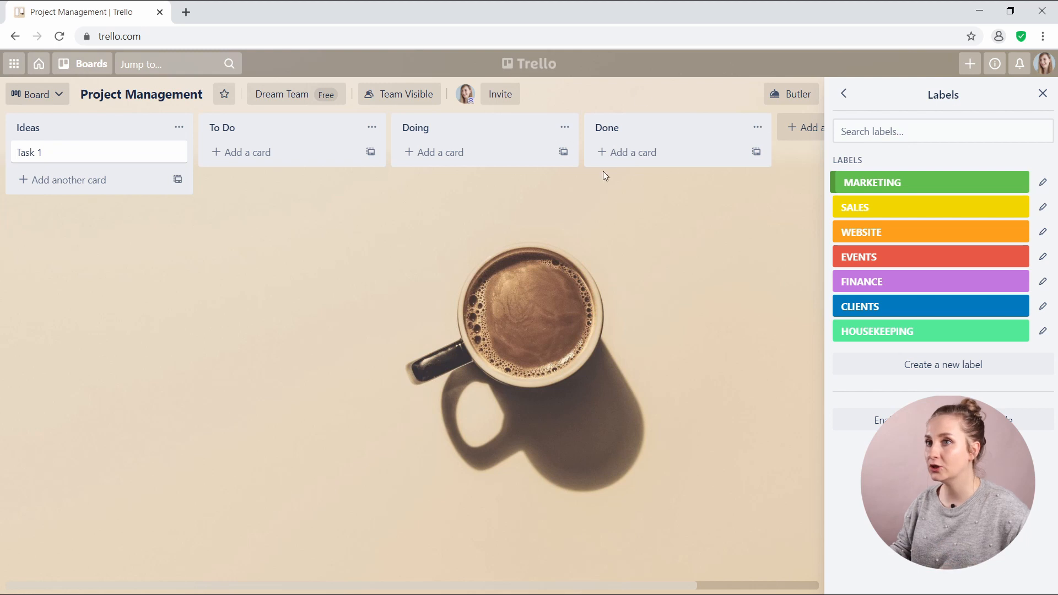
# Review the board's email-to-board settings, including the list and position where emailed cards appear.
pyautogui.click(844, 94)
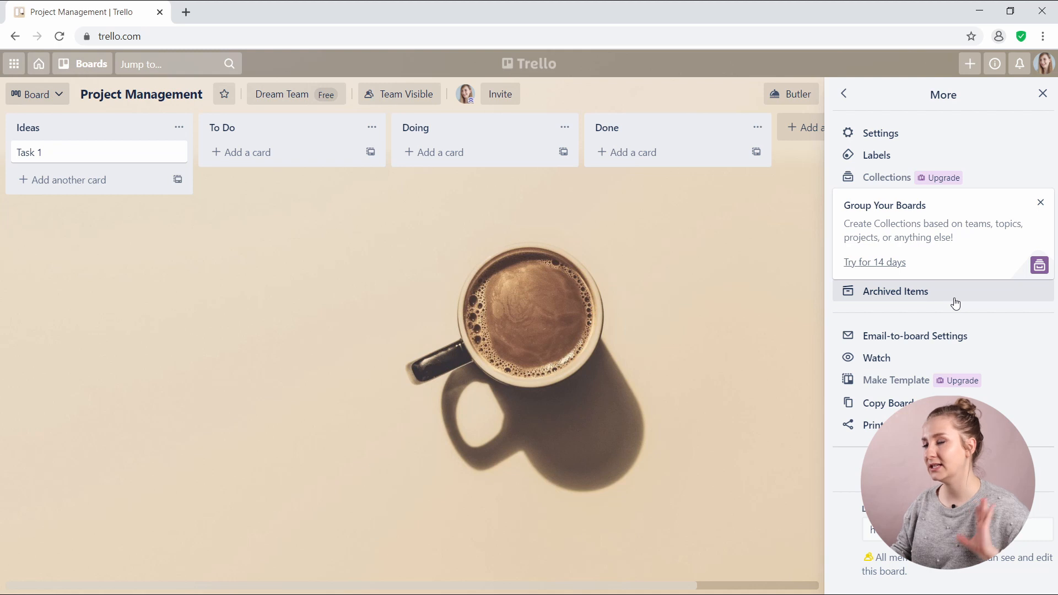
pyautogui.click(970, 339)
pyautogui.click(930, 147)
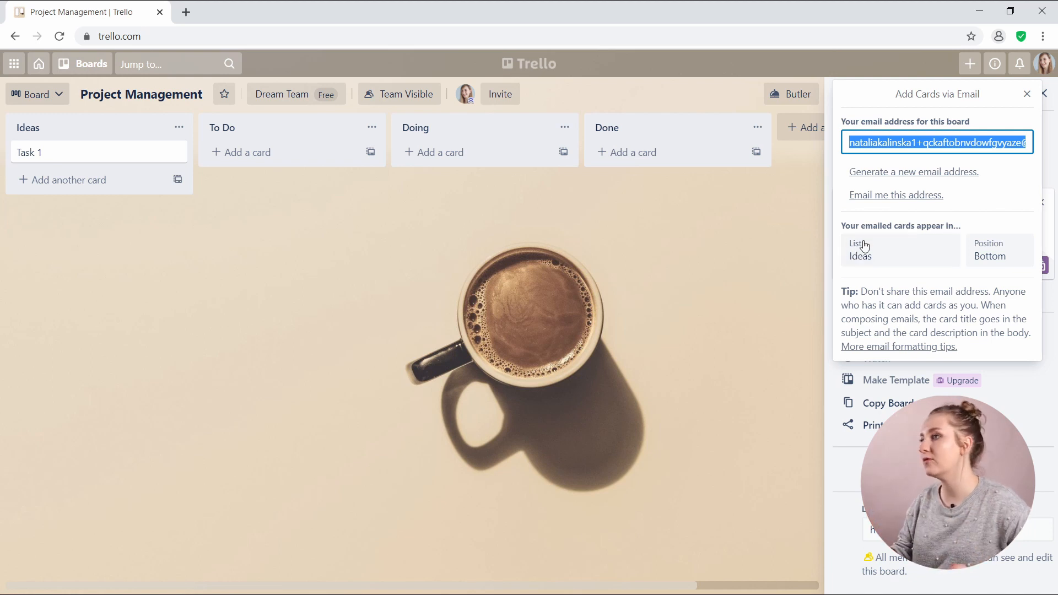
pyautogui.click(897, 259)
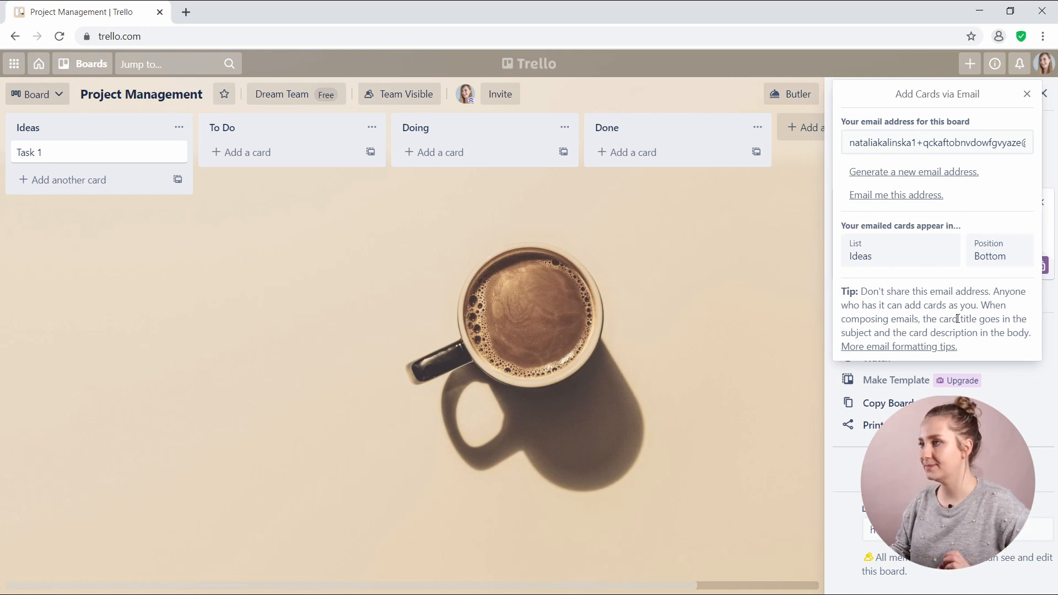
pyautogui.press('Escape')
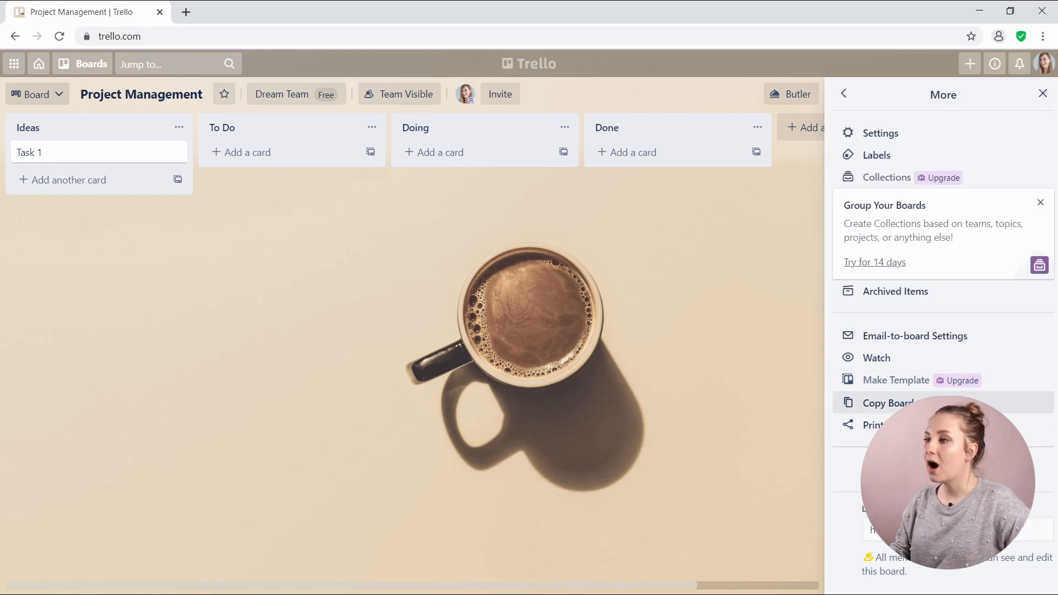
# Review the board's print and export options and its option for closing the board.
pyautogui.click(938, 424)
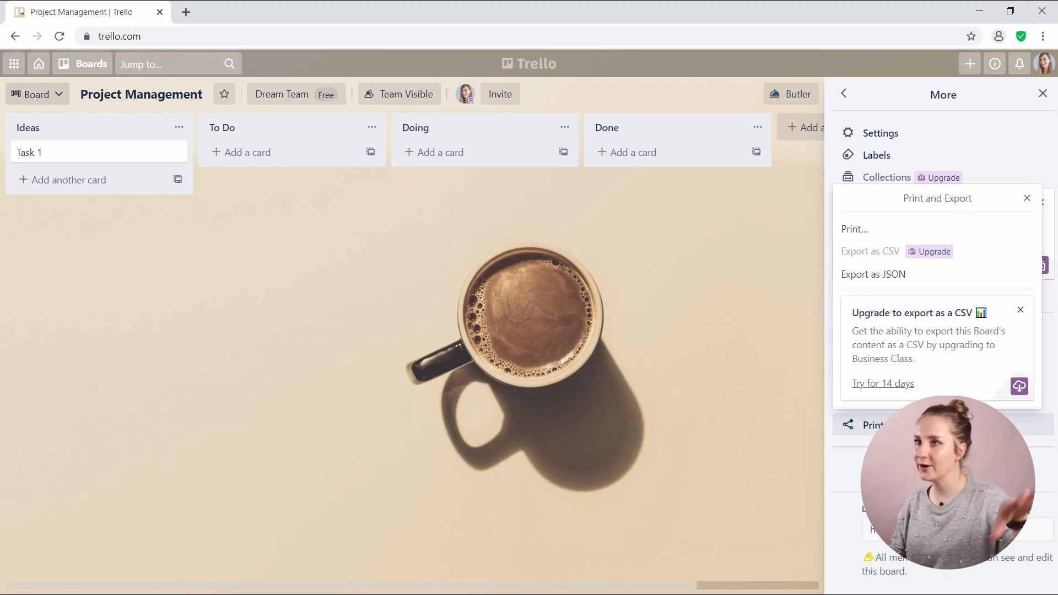
pyautogui.click(875, 275)
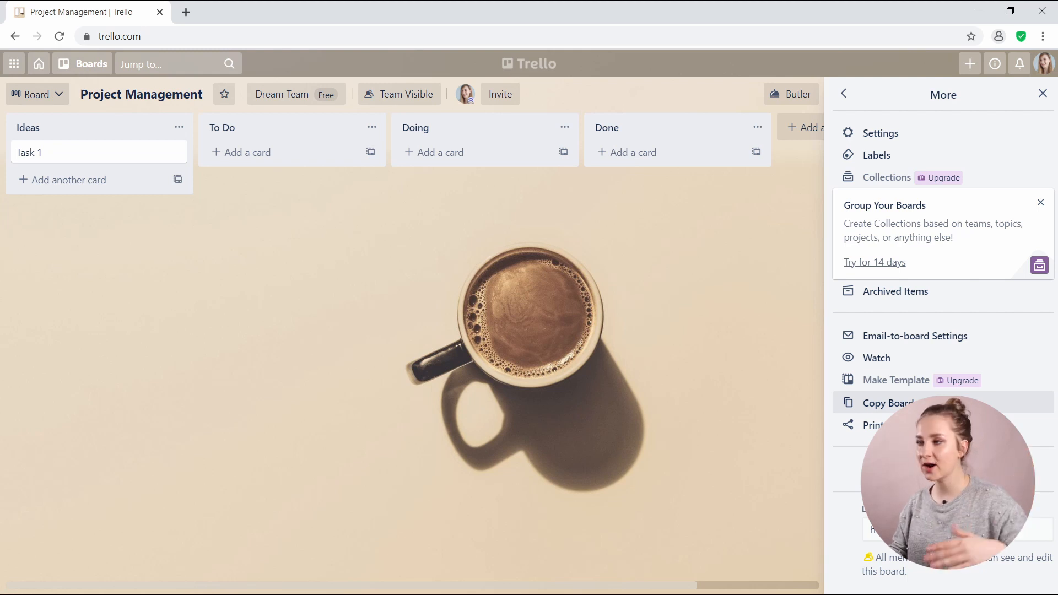
pyautogui.click(874, 425)
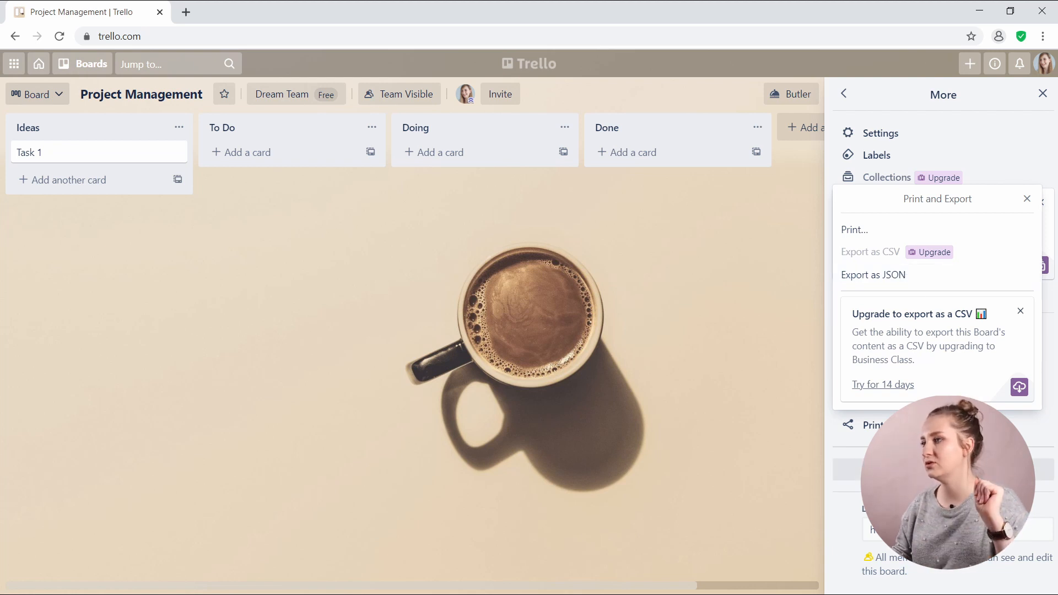
pyautogui.click(937, 469)
pyautogui.click(937, 469)
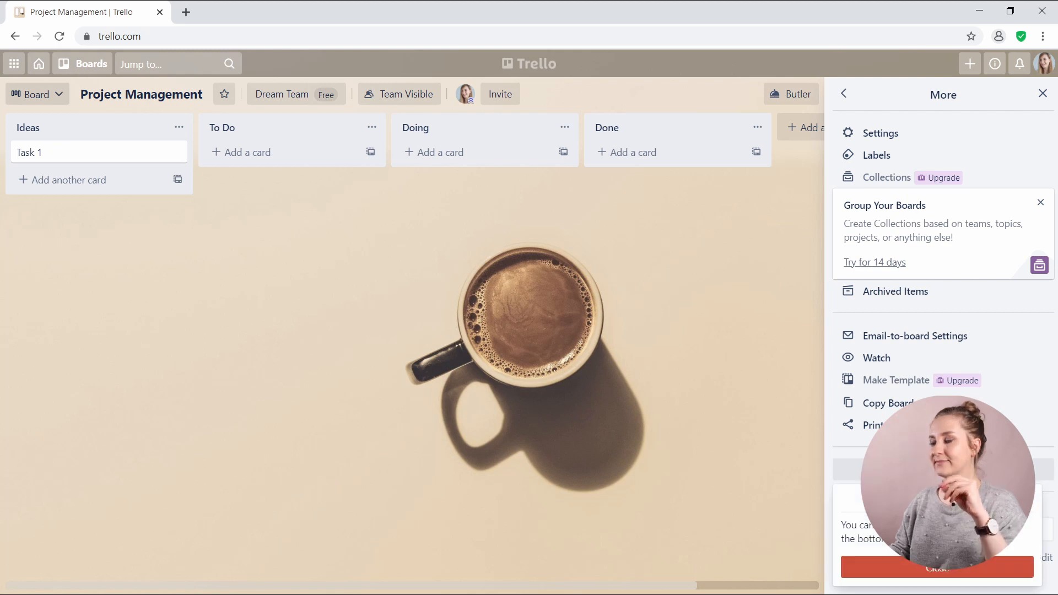
pyautogui.press('Escape')
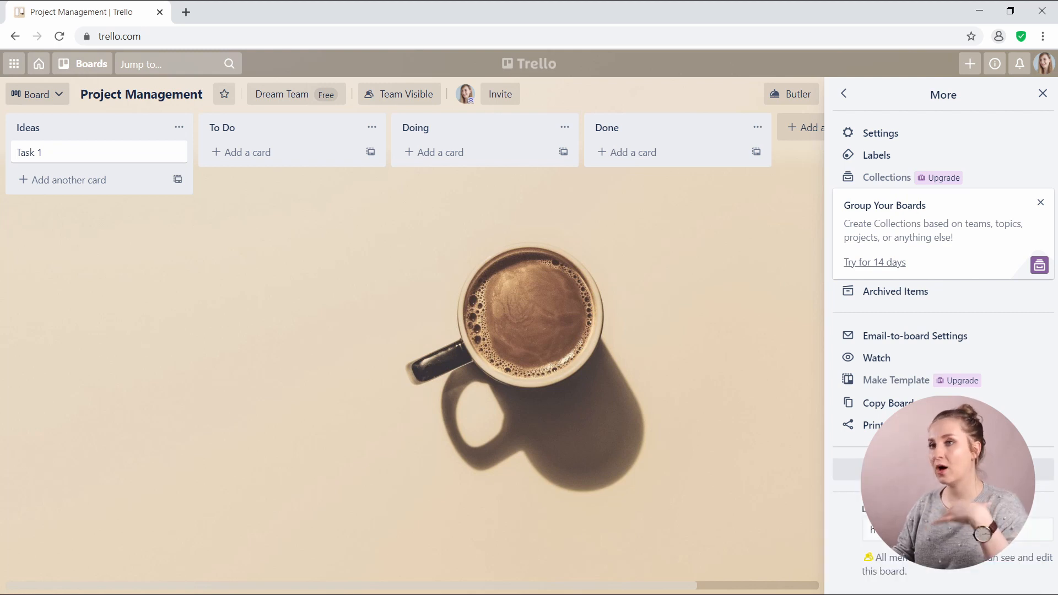
# Close the Project Management board and re-open it.
pyautogui.click(937, 469)
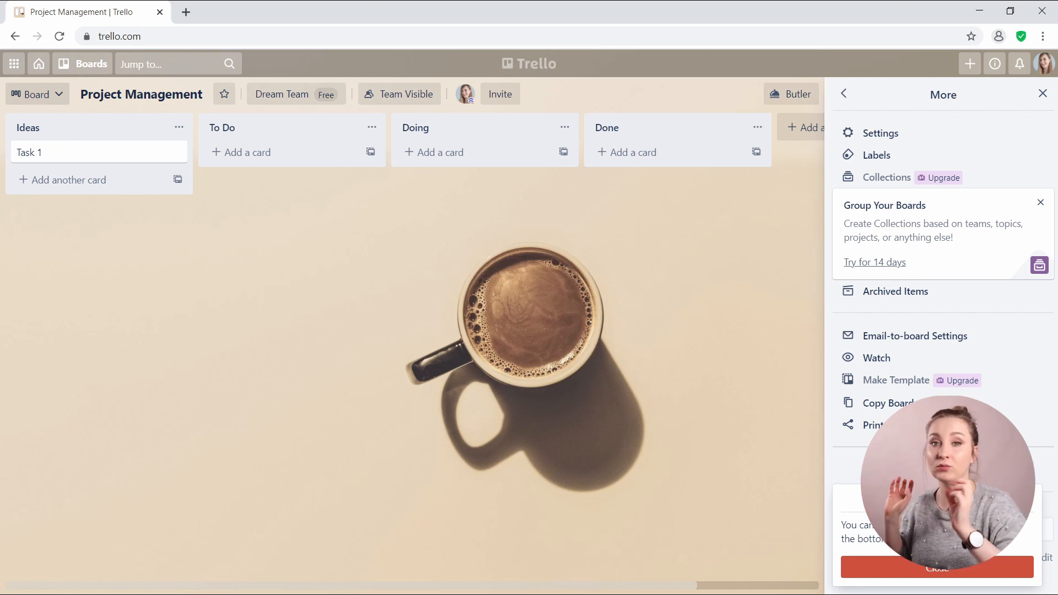
pyautogui.click(937, 568)
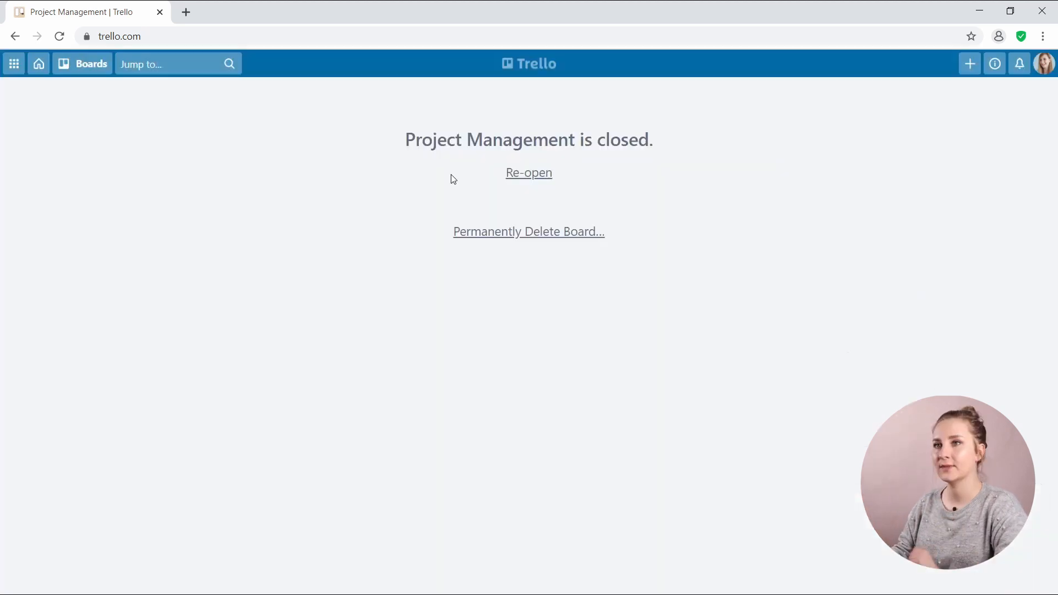
pyautogui.click(529, 174)
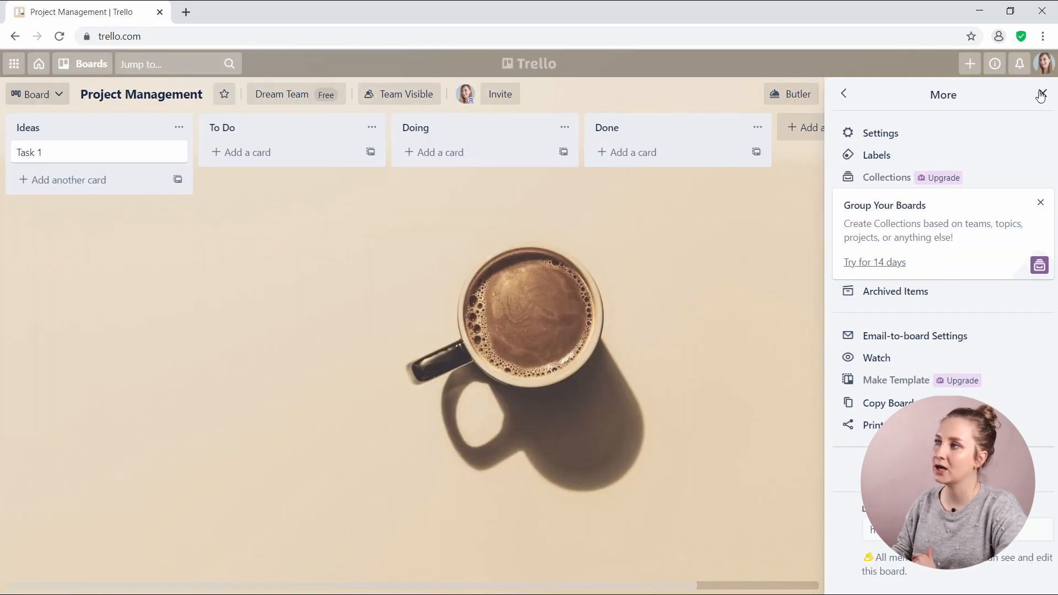
# Review the board's activity history and its comments view, and close the board menu.
pyautogui.click(846, 95)
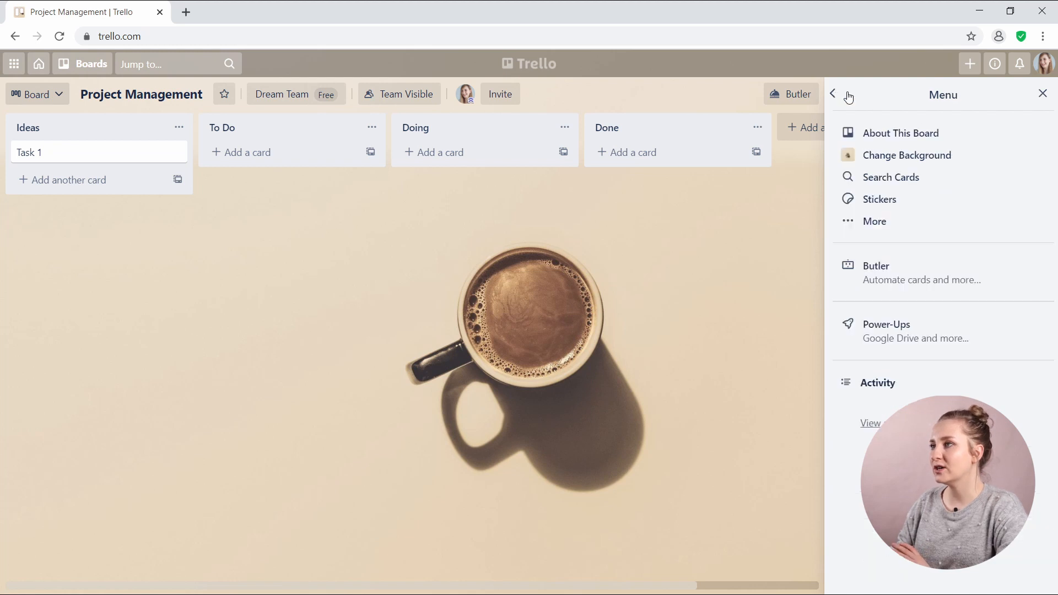
pyautogui.scroll(-2, 987, 264)
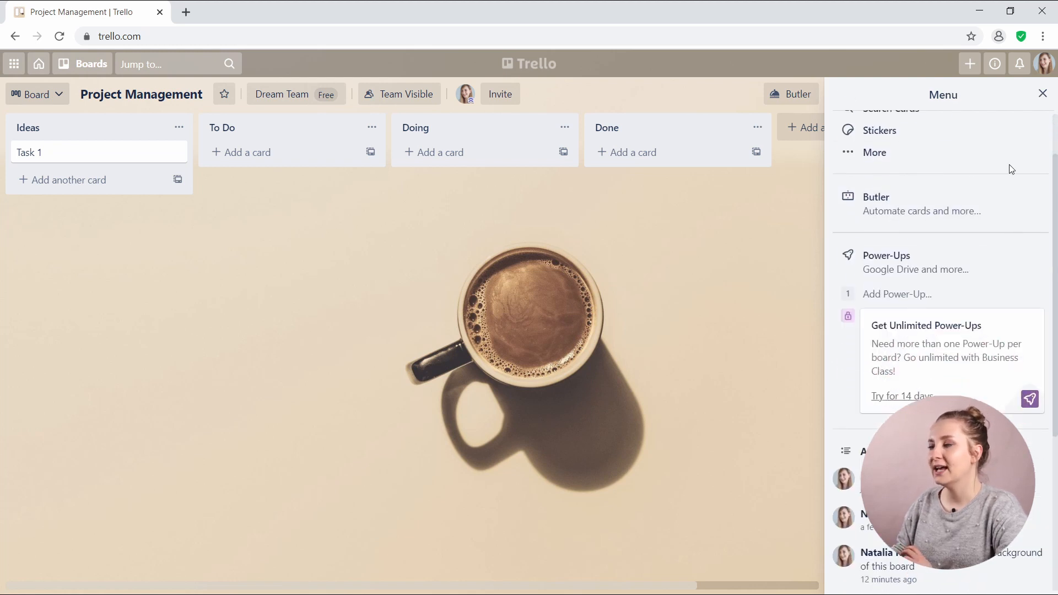
pyautogui.scroll(-5, 962, 333)
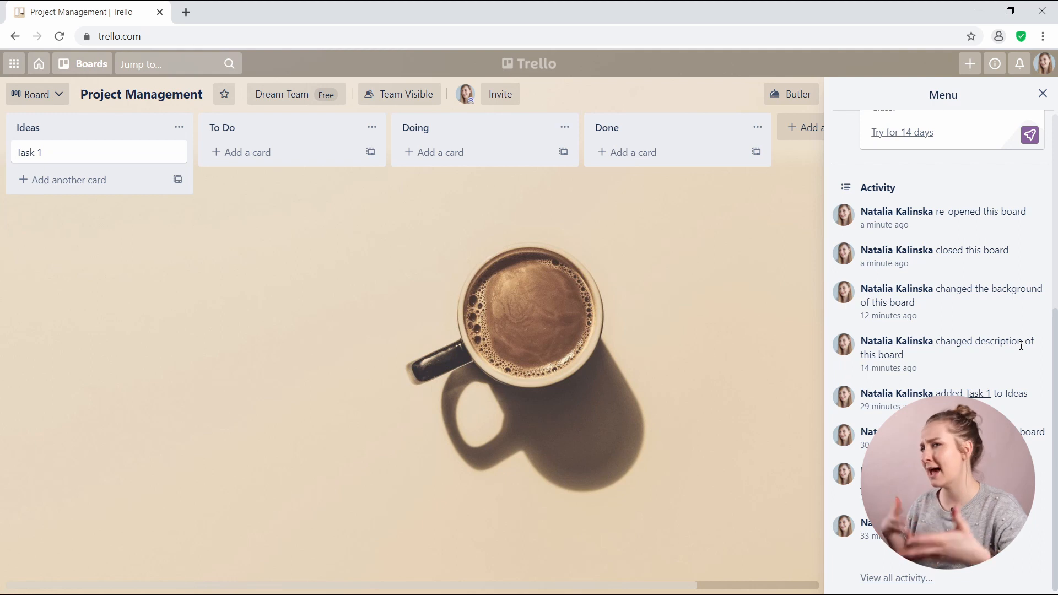
pyautogui.click(915, 578)
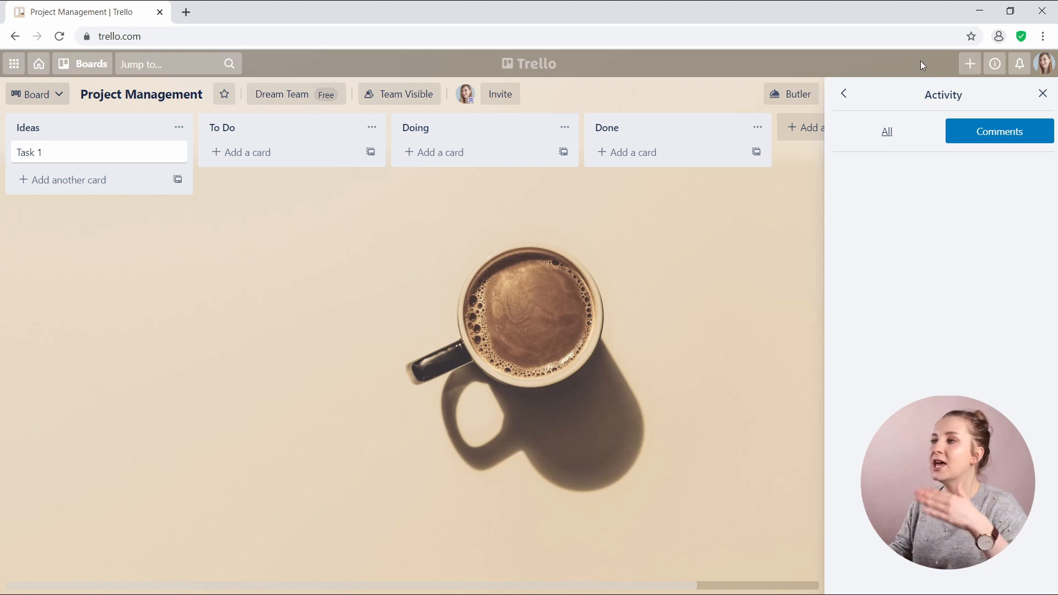
pyautogui.click(845, 95)
pyautogui.press('Escape')
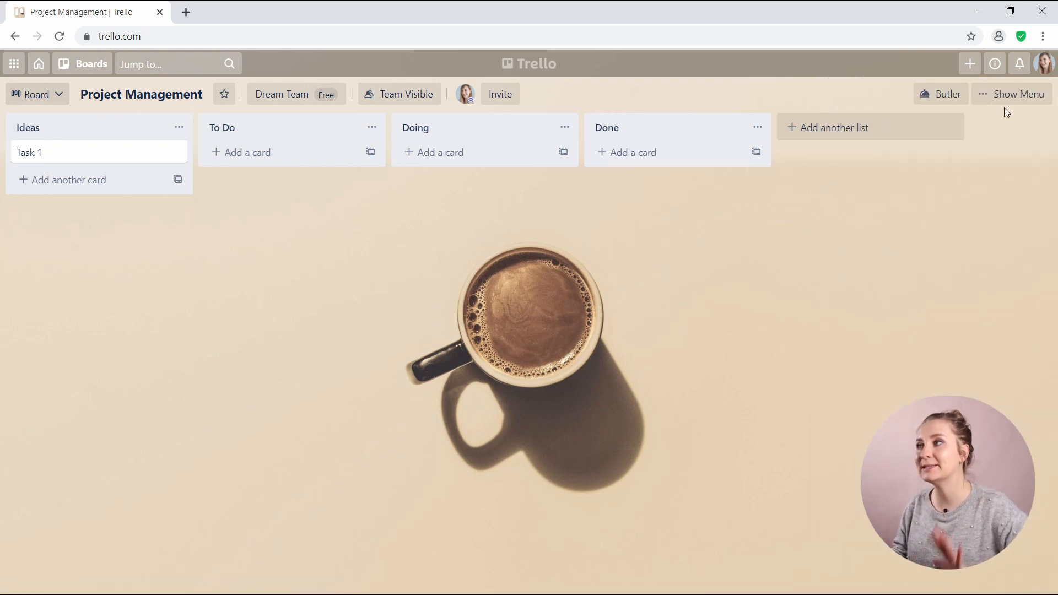
# Add the cards "Task 2" and "Task 3" to the Ideas list.
pyautogui.click(59, 182)
pyautogui.write('Task 2')
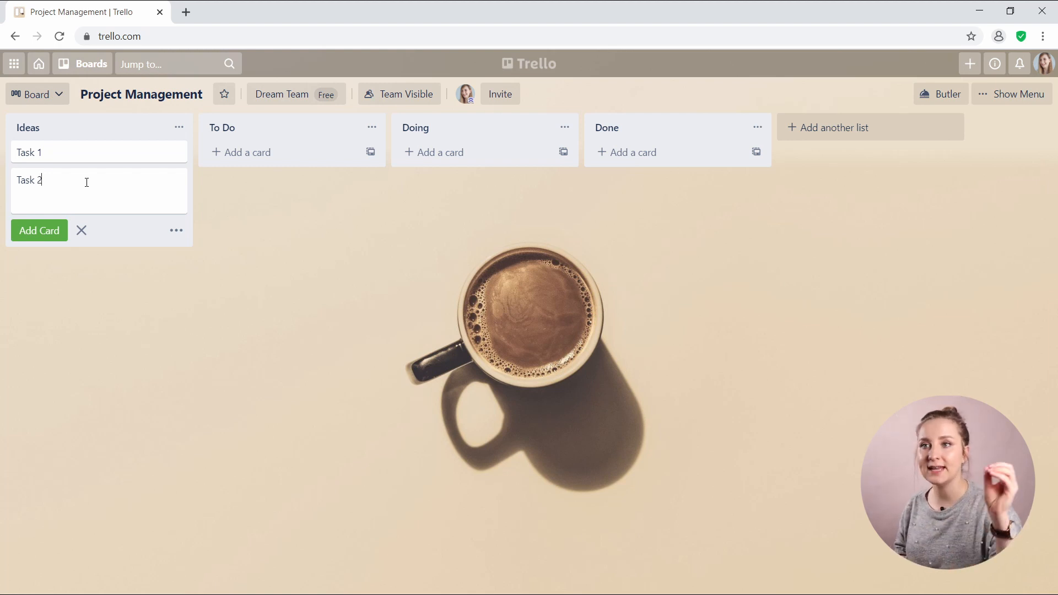
pyautogui.press('Return')
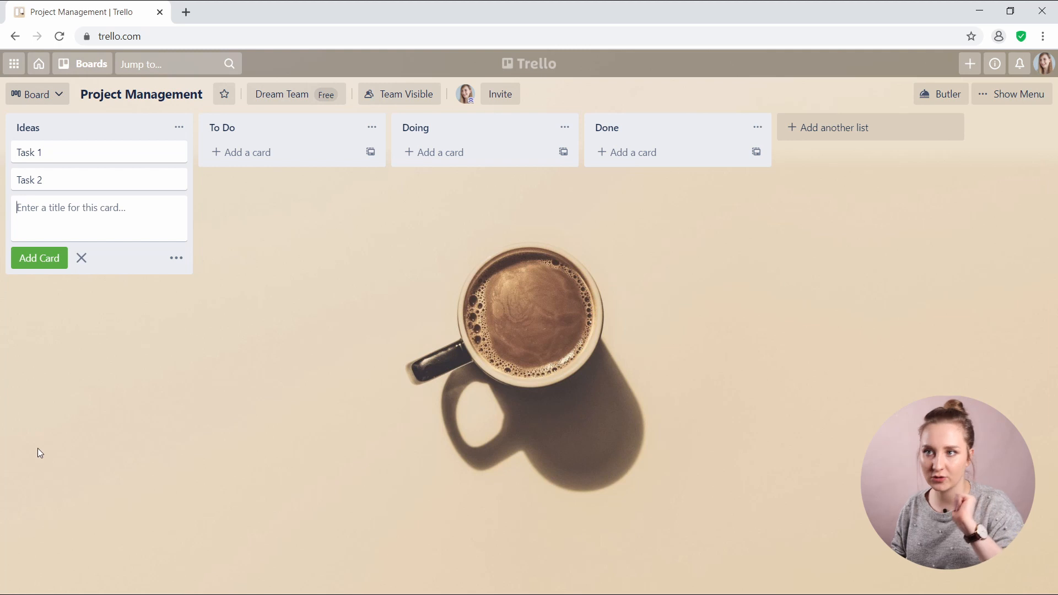
pyautogui.write('Task 3')
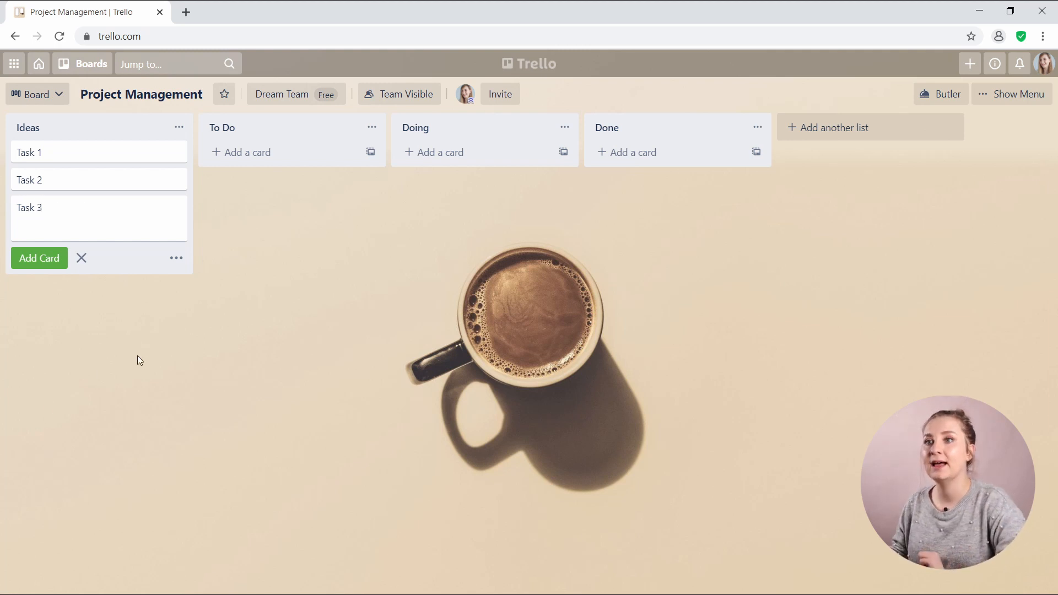
pyautogui.click(362, 217)
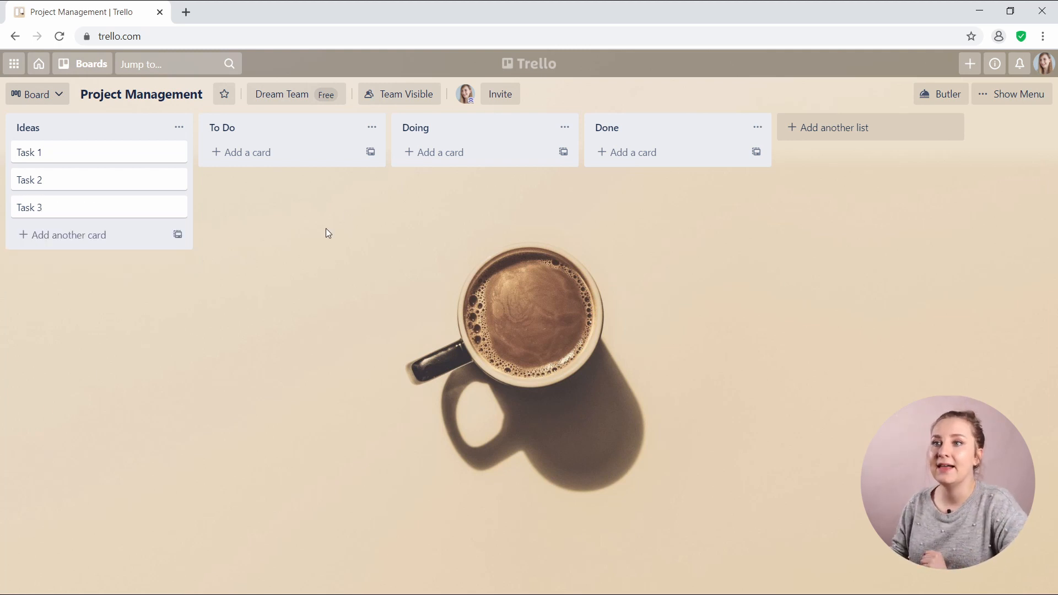
# Open the Task 1 card and save a description reminding the team to ask a contact about their requirements.
pyautogui.click(98, 154)
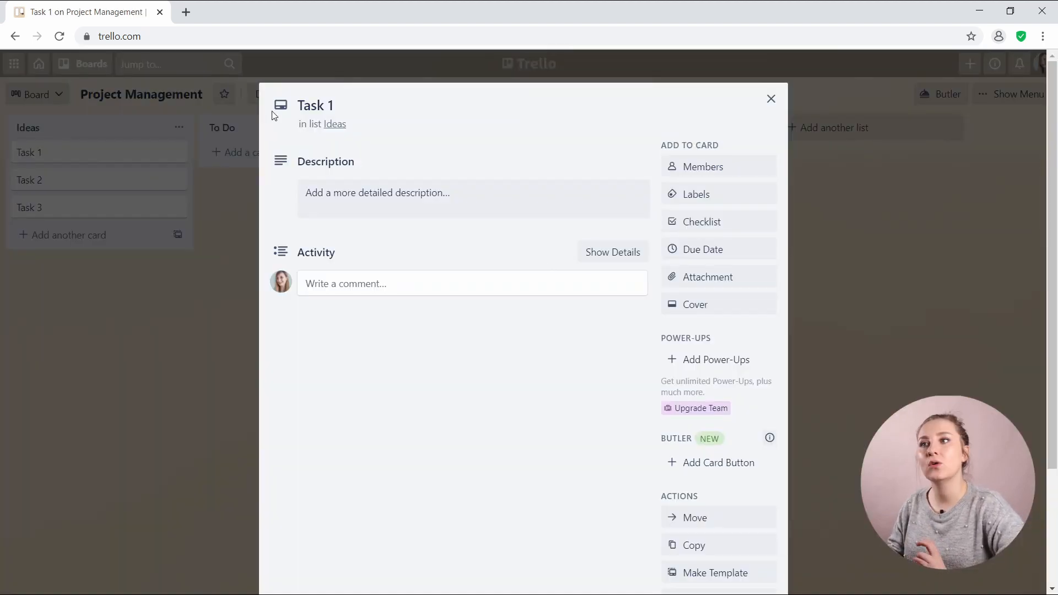
pyautogui.click(362, 107)
pyautogui.click(305, 124)
pyautogui.click(350, 104)
pyautogui.click(364, 122)
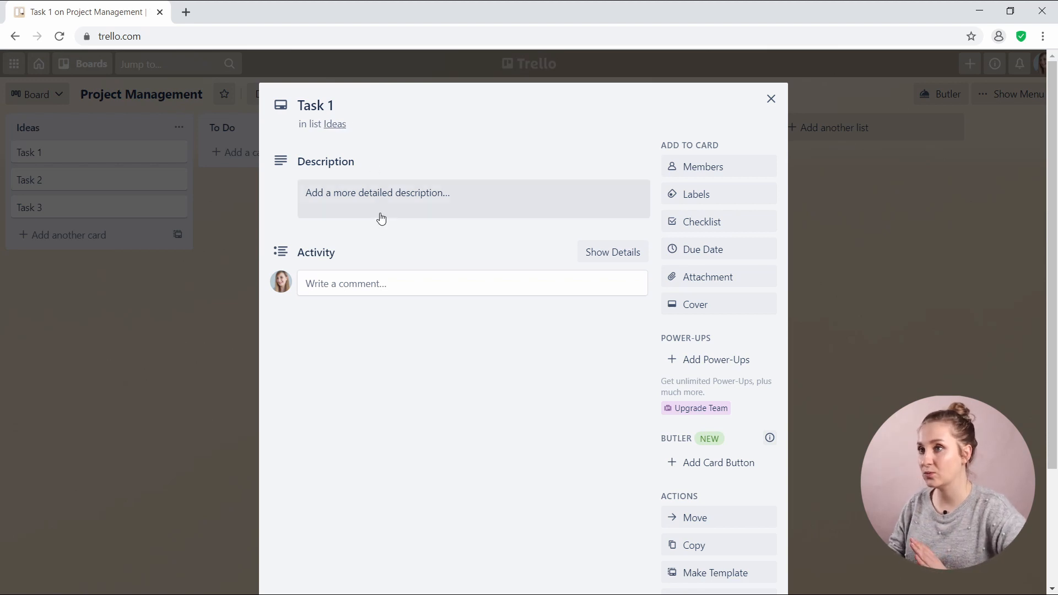
pyautogui.click(381, 196)
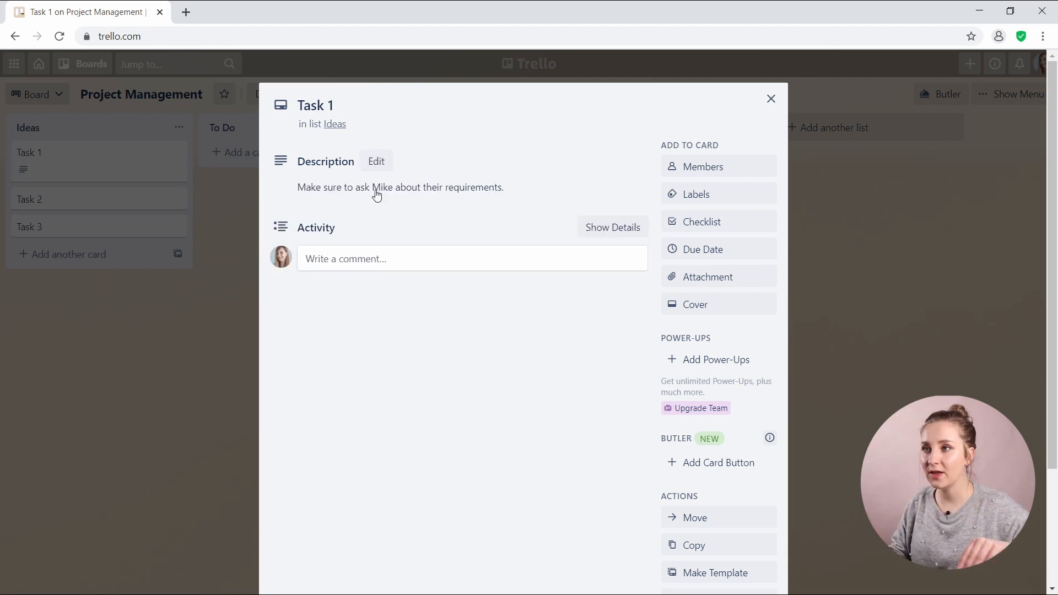
pyautogui.click(373, 194)
pyautogui.click(460, 301)
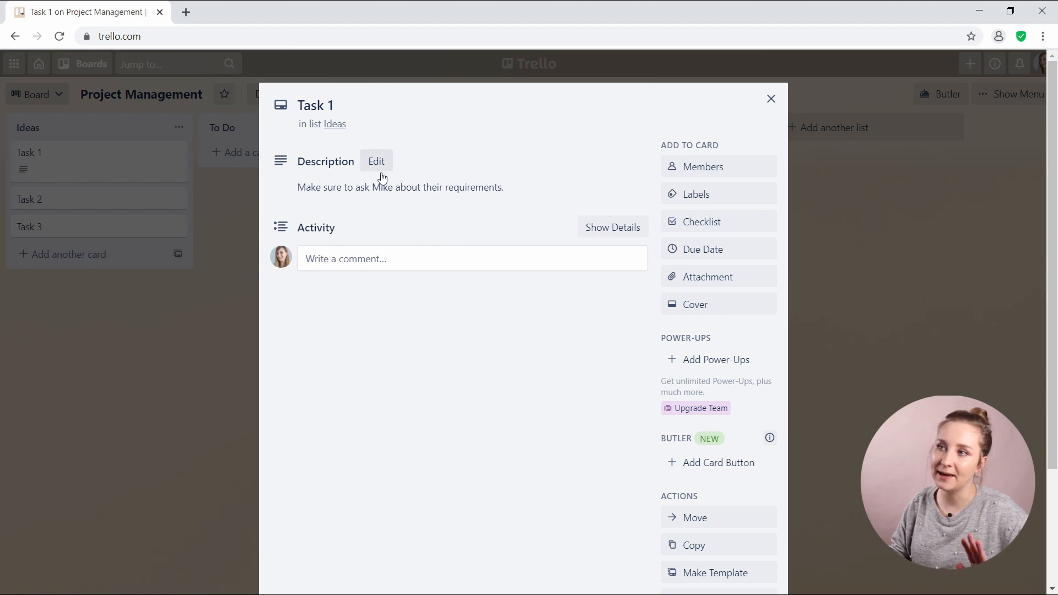
# Open the Task 1 description for editing and read through the Markdown formatting help.
pyautogui.click(391, 194)
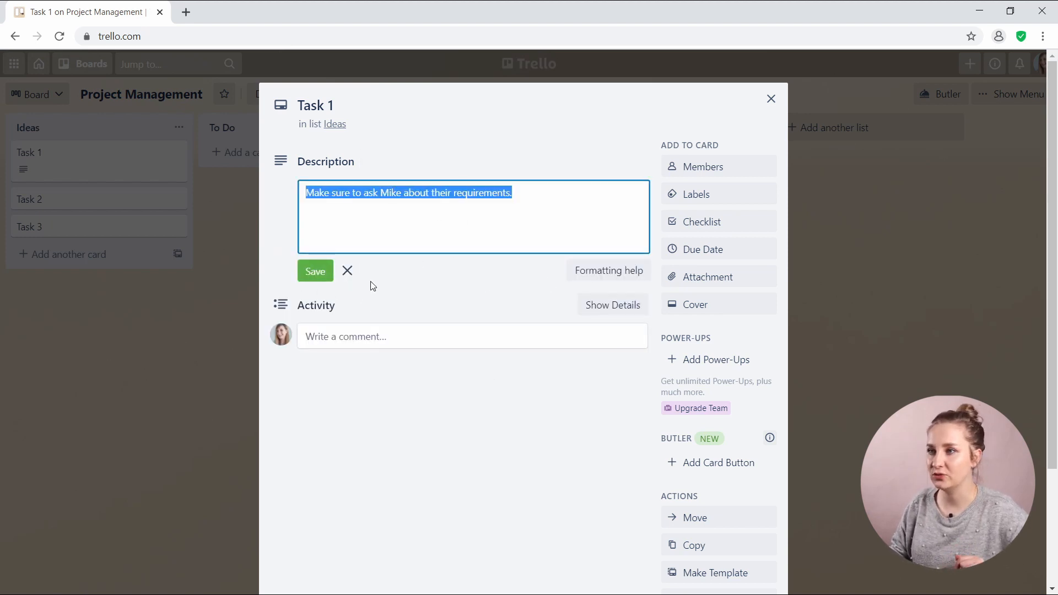
pyautogui.click(323, 281)
pyautogui.click(493, 196)
pyautogui.click(620, 272)
pyautogui.click(405, 189)
pyautogui.click(618, 276)
pyautogui.click(619, 276)
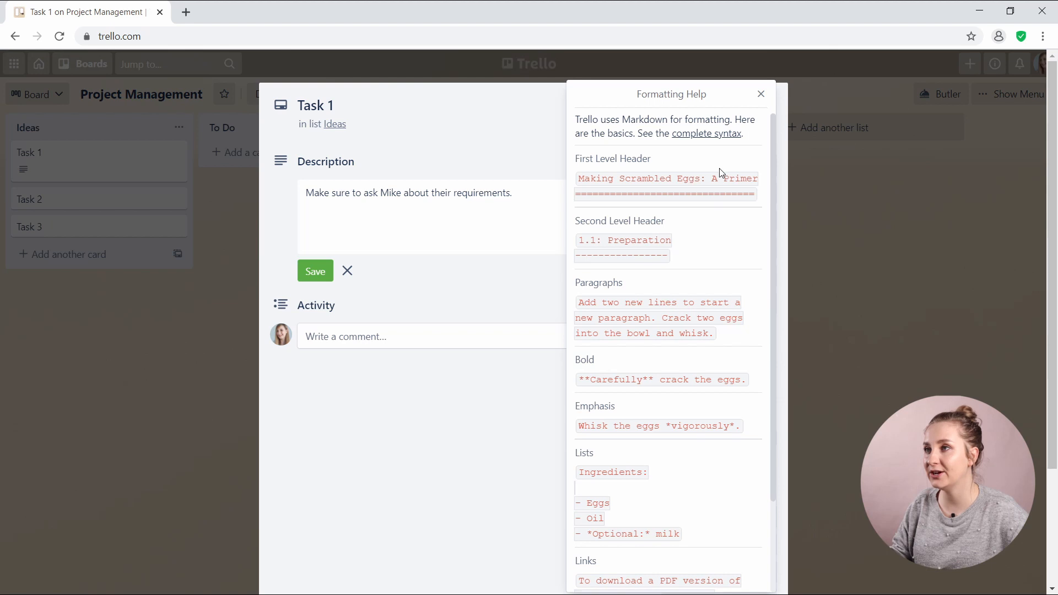
pyautogui.scroll(-2, 722, 173)
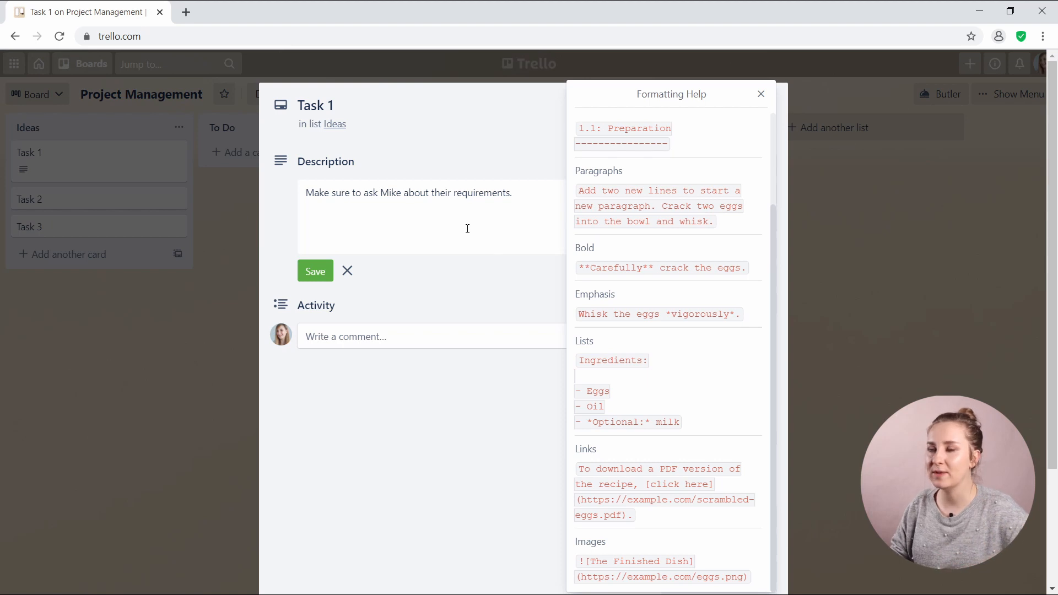
# Make the word "requirements" bold with Markdown asterisks in the Task 1 description and save it.
pyautogui.click(457, 194)
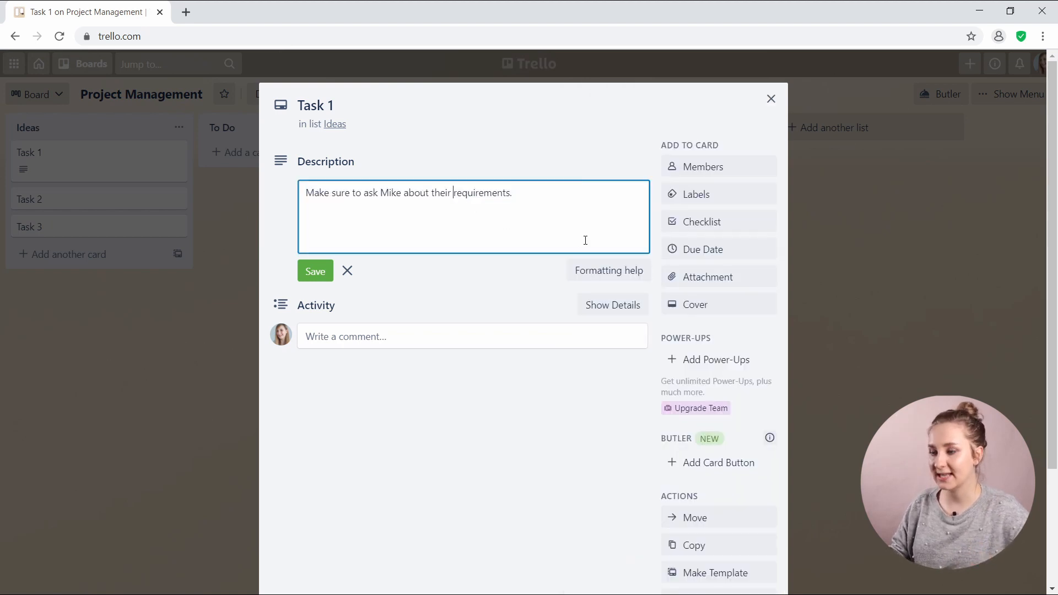
pyautogui.write('**')
pyautogui.click(518, 193)
pyautogui.write('**')
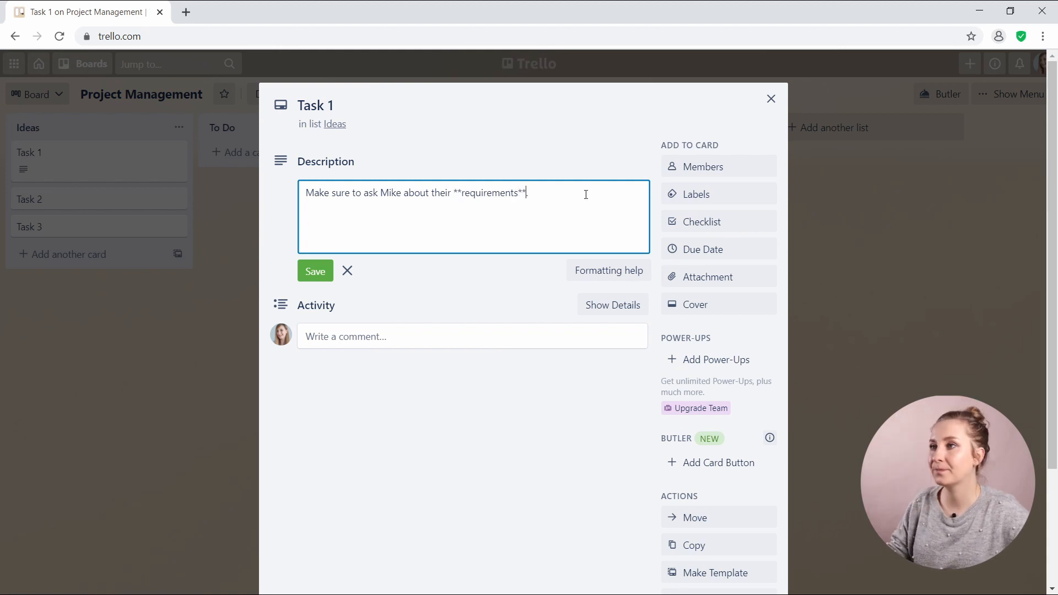
pyautogui.click(315, 271)
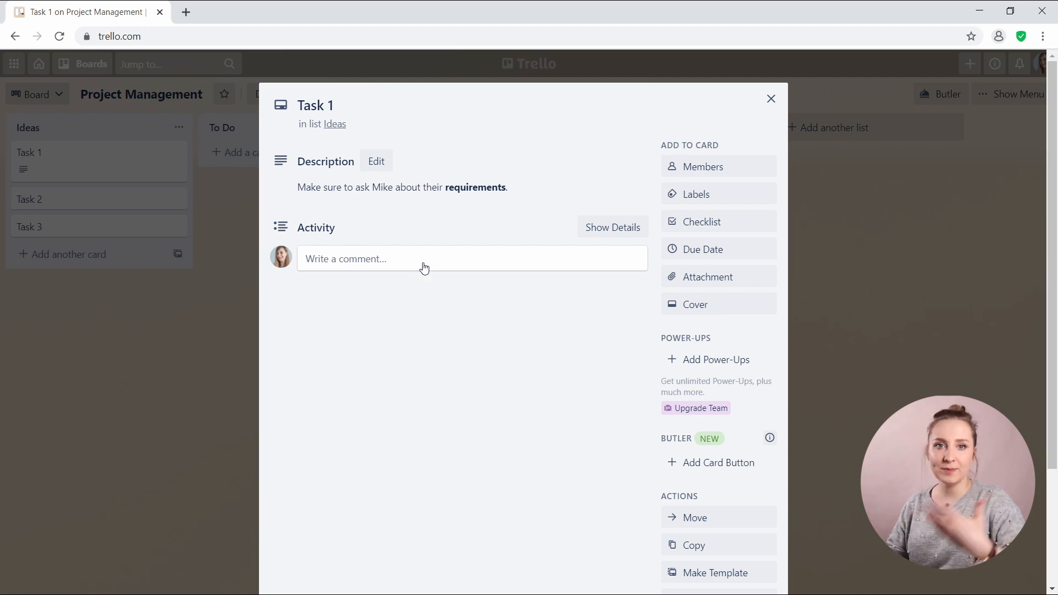
# Show the Task 1 activity details and post a comment that a colleague has been consulted and will check with another contact before proceeding.
pyautogui.click(616, 235)
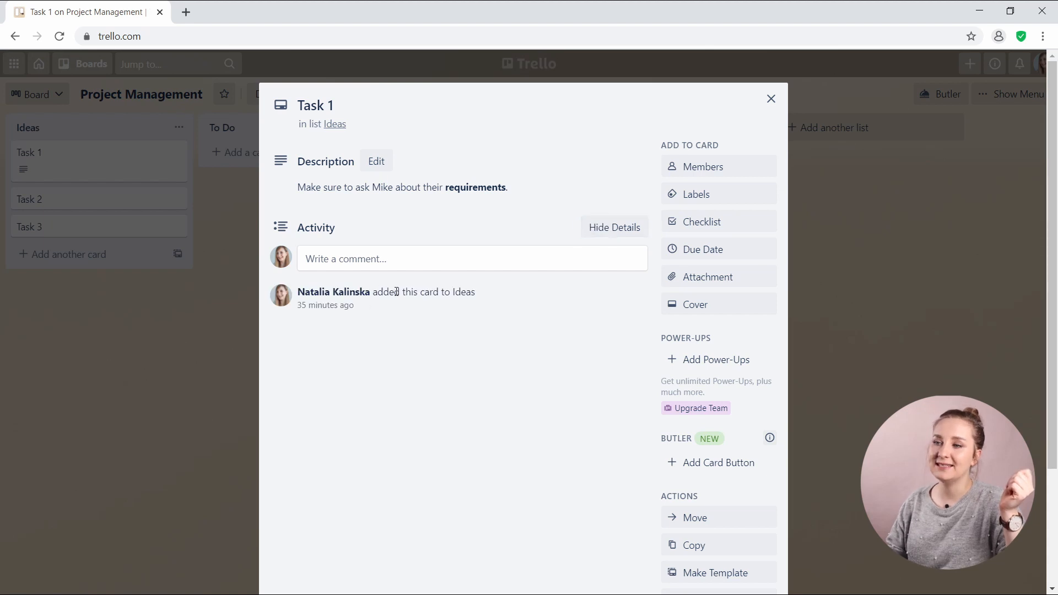
pyautogui.click(389, 267)
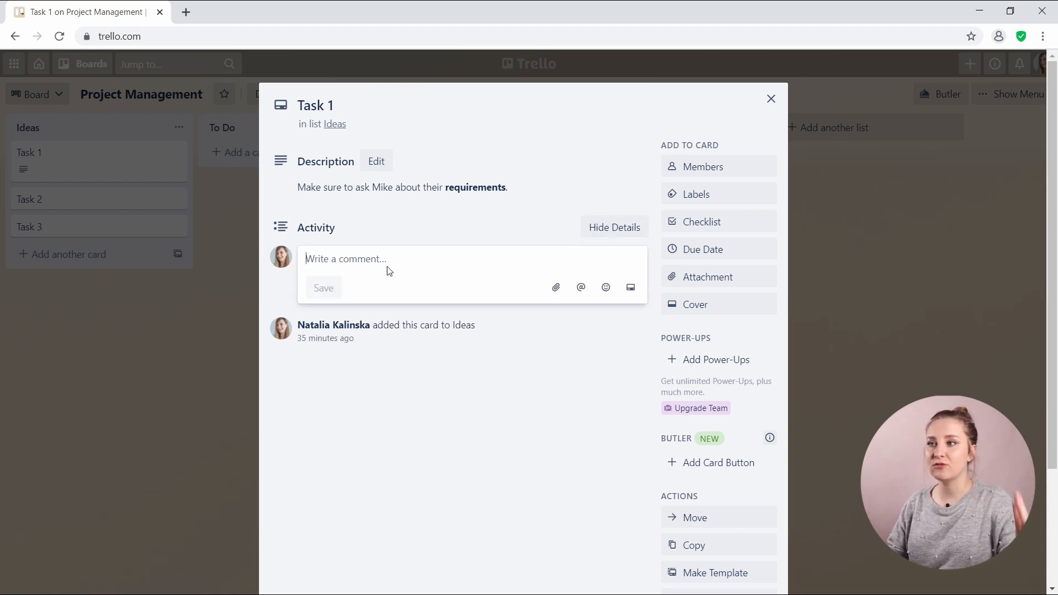
pyautogui.write("I've spoken to Mike beforehand and he's going to check with them before we proceed.")
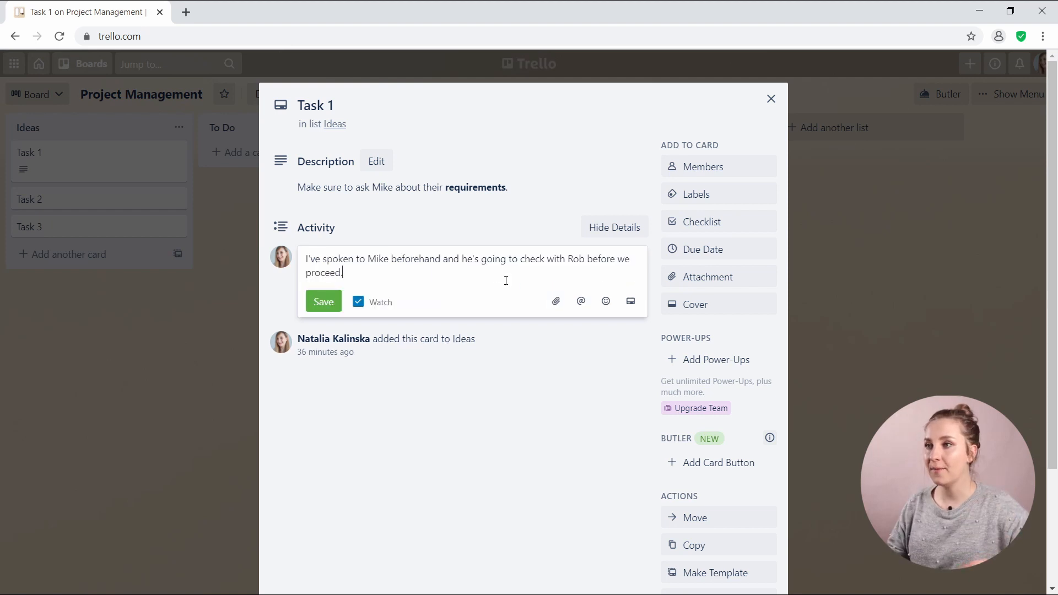
pyautogui.click(557, 300)
pyautogui.click(490, 292)
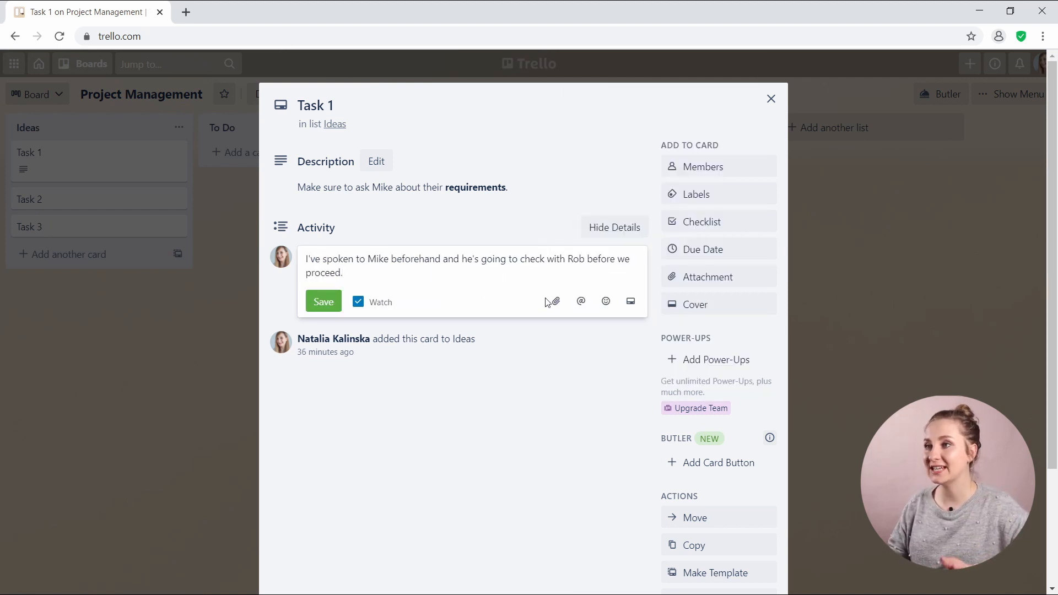
pyautogui.click(557, 301)
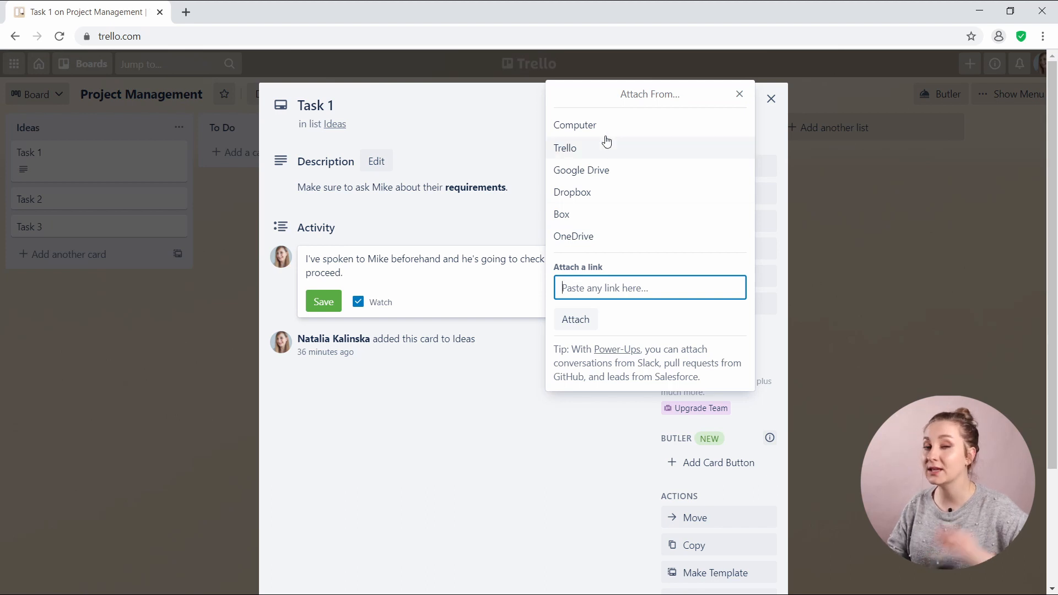
pyautogui.click(456, 305)
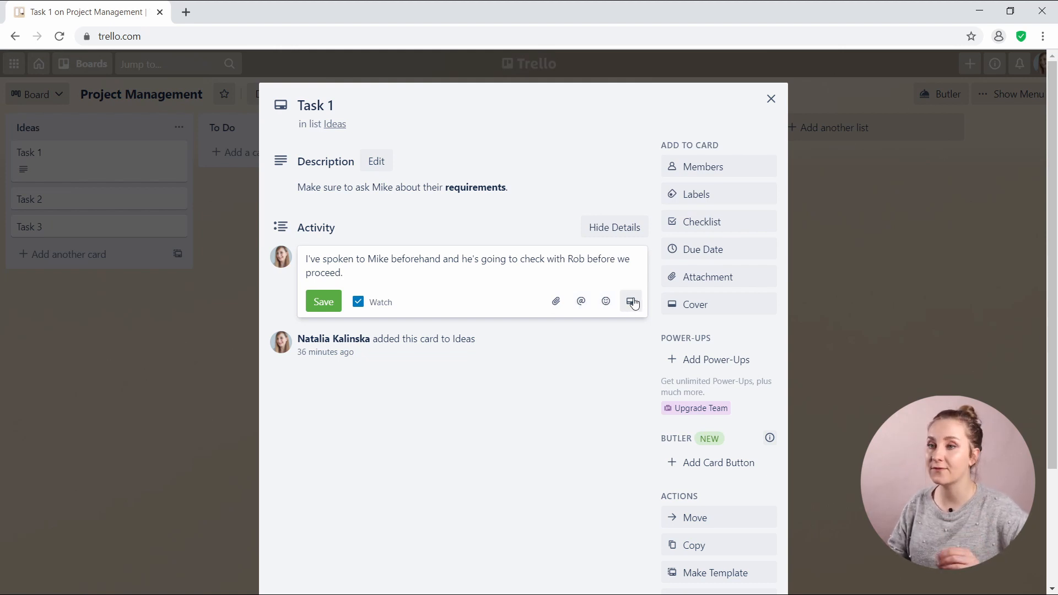
pyautogui.click(323, 298)
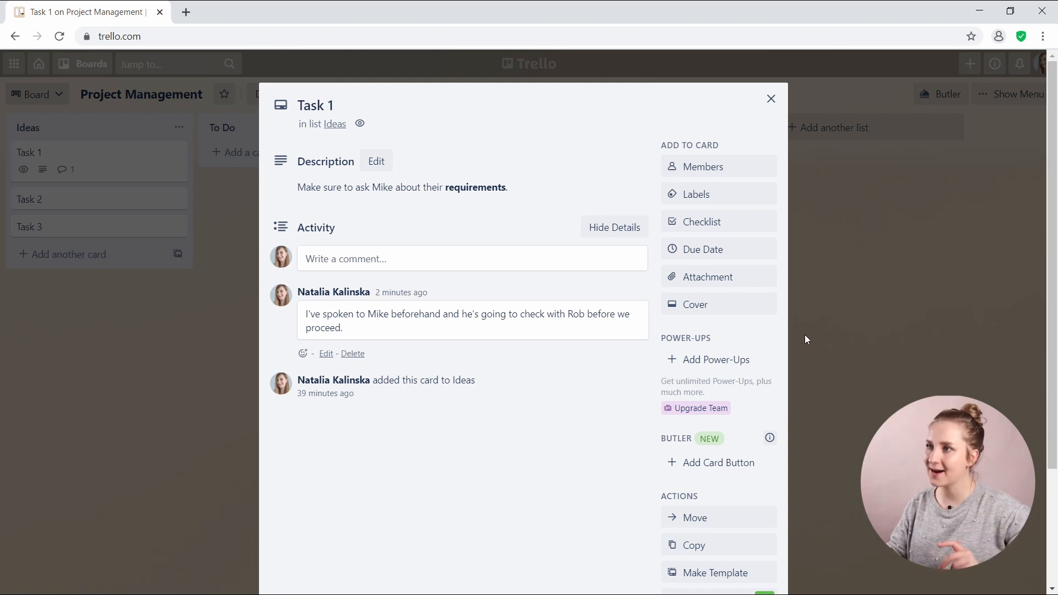
# Add the other team member, who is not yet on the board, to the Task 1 card.
pyautogui.click(749, 171)
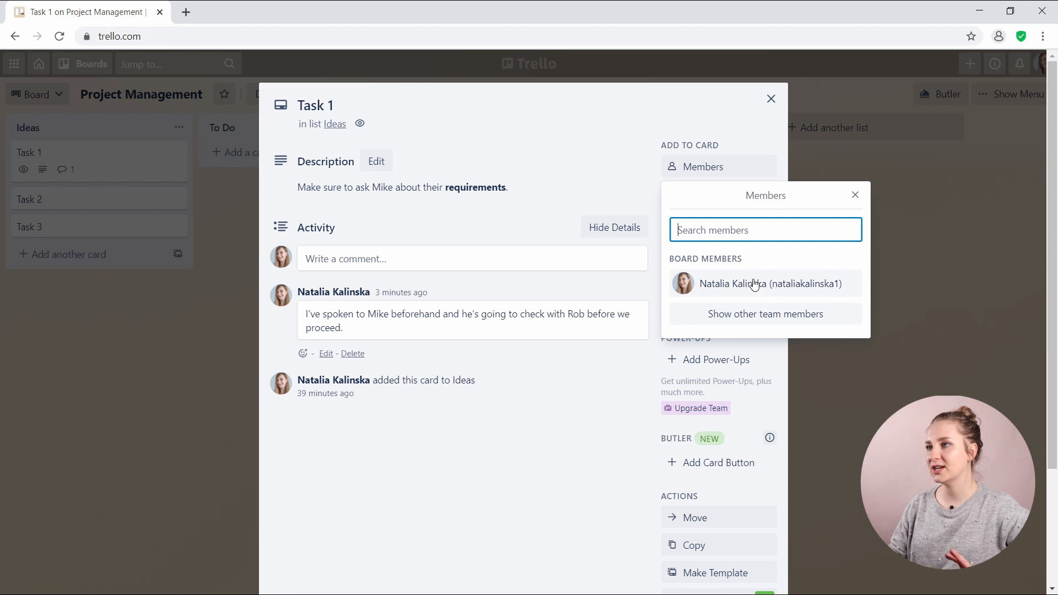
pyautogui.click(749, 326)
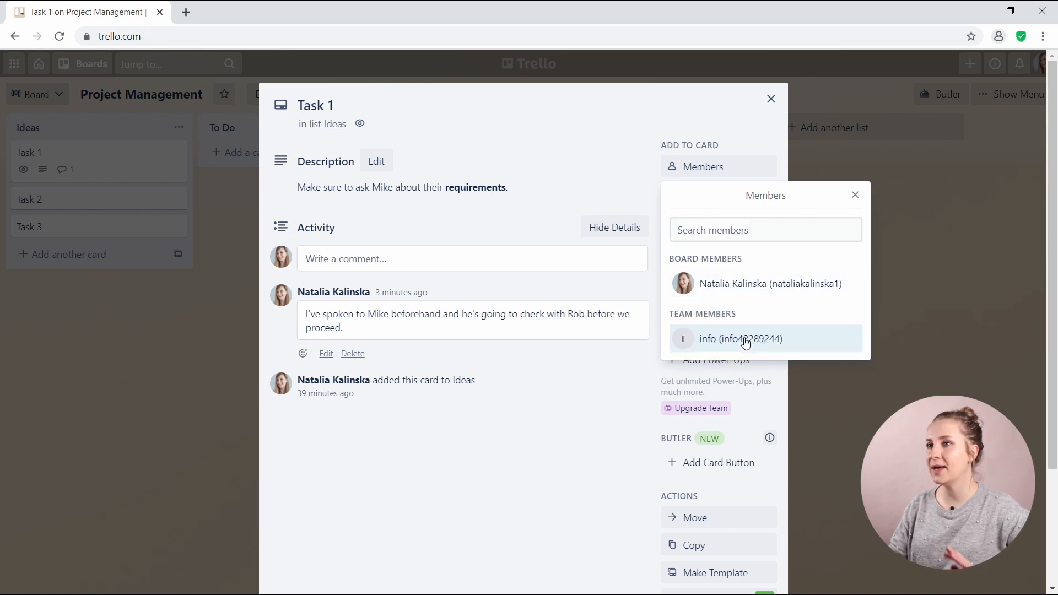
pyautogui.click(746, 340)
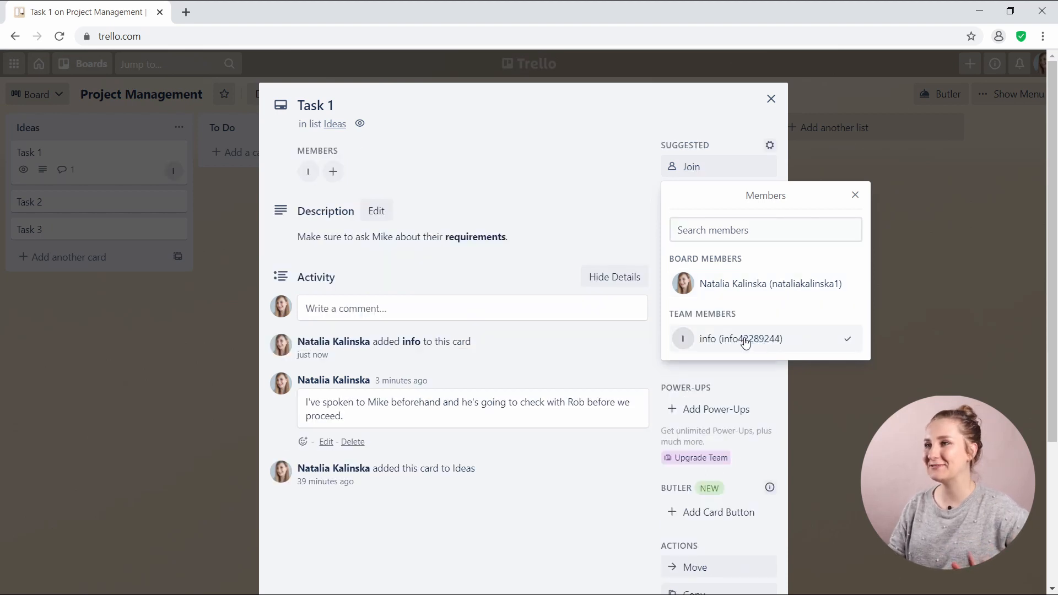
pyautogui.click(649, 185)
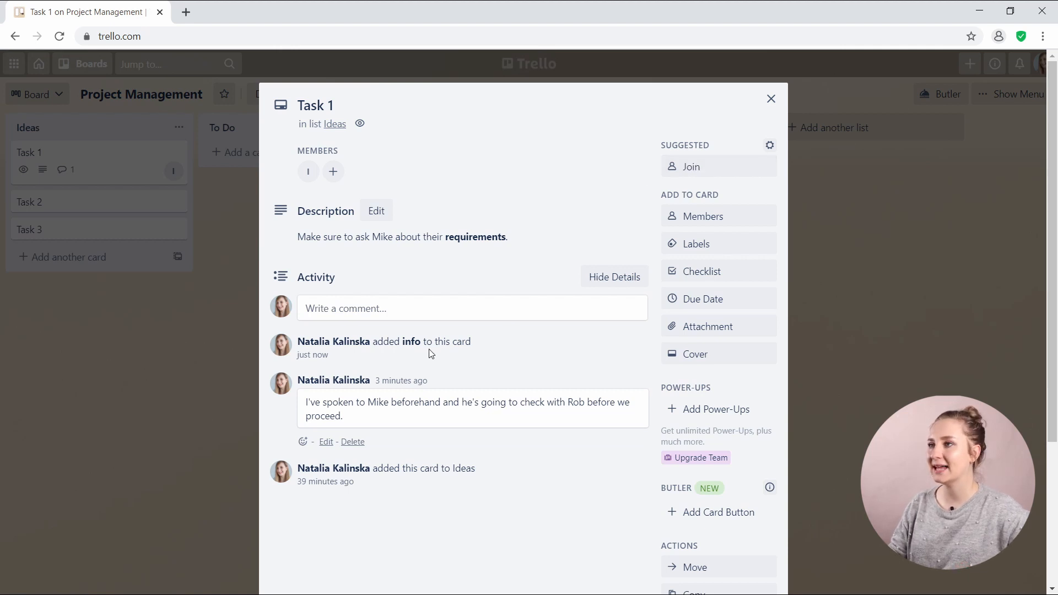
pyautogui.moveTo(449, 340); pyautogui.dragTo(299, 342)
pyautogui.click(379, 354)
pyautogui.moveTo(379, 353); pyautogui.dragTo(461, 347)
pyautogui.click(437, 334)
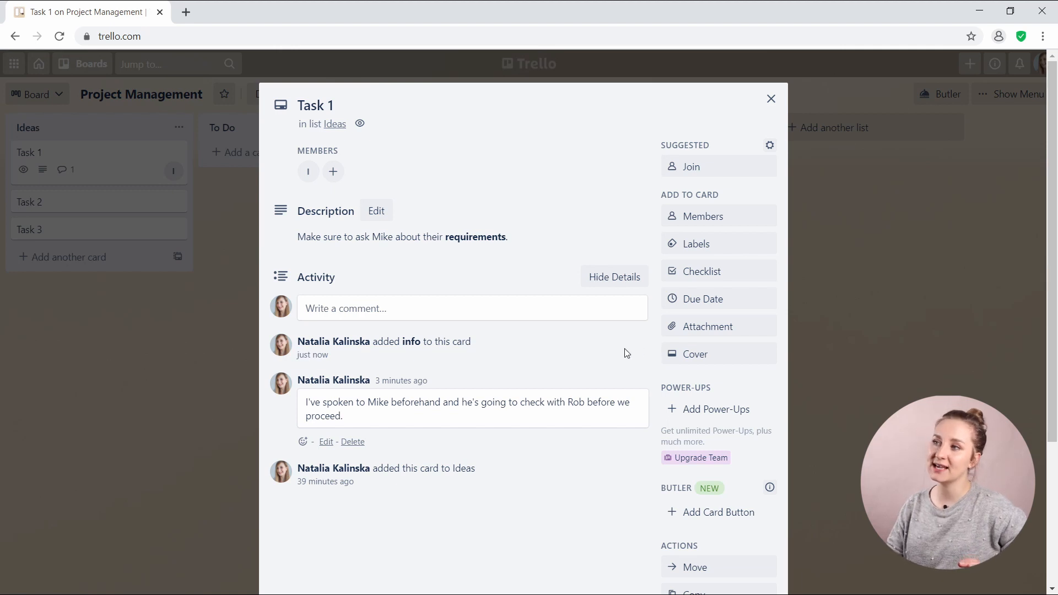
# Join the Task 1 card as a member and return to the board.
pyautogui.click(751, 173)
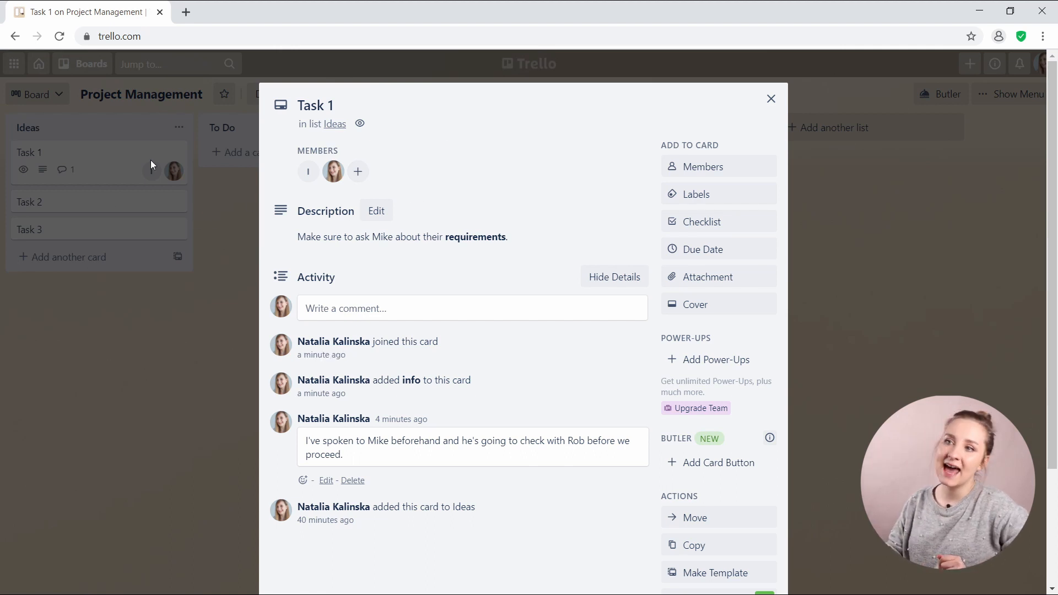
pyautogui.click(197, 173)
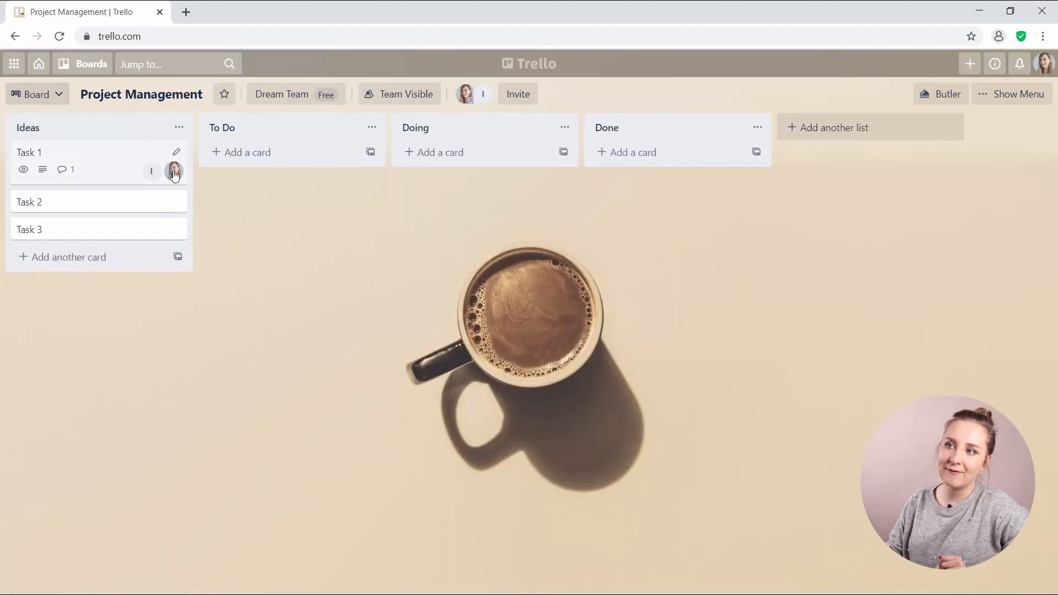
# Assign the Marketing and Sales labels to the Task 1 card, and remove the Marketing label again.
pyautogui.click(110, 162)
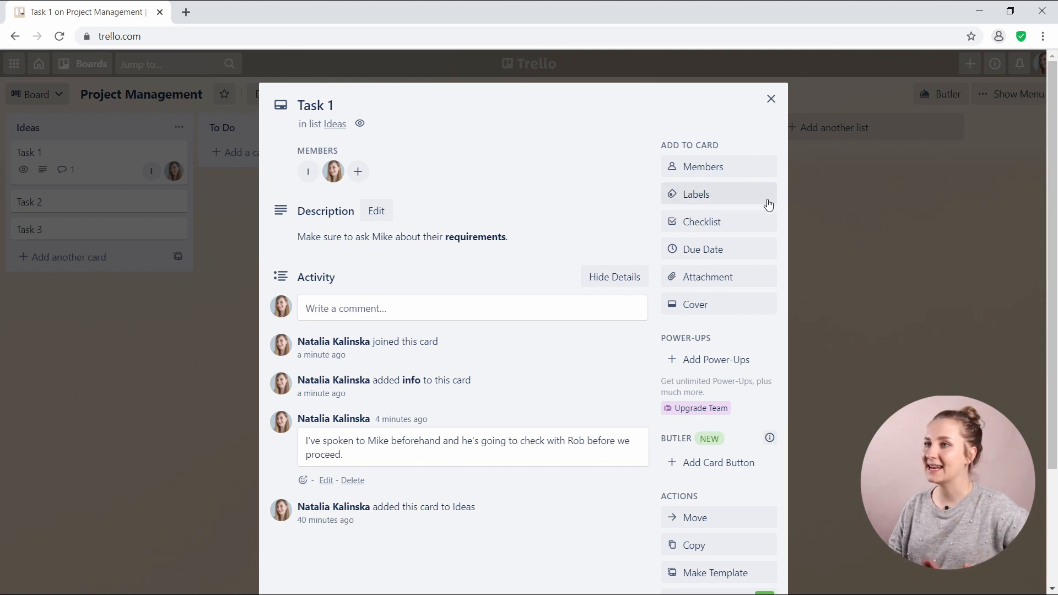
pyautogui.click(735, 200)
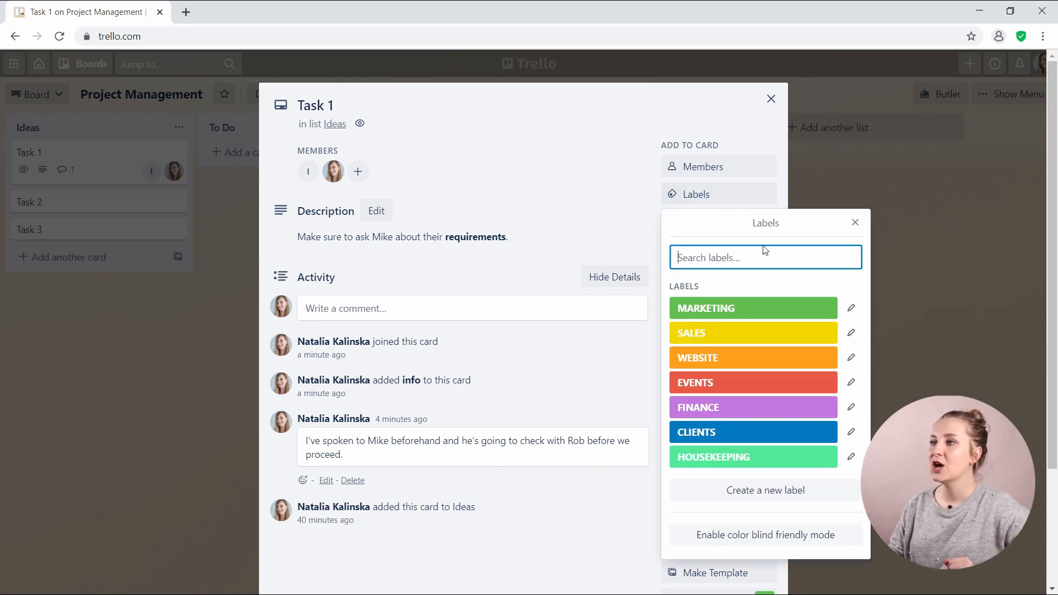
pyautogui.click(790, 314)
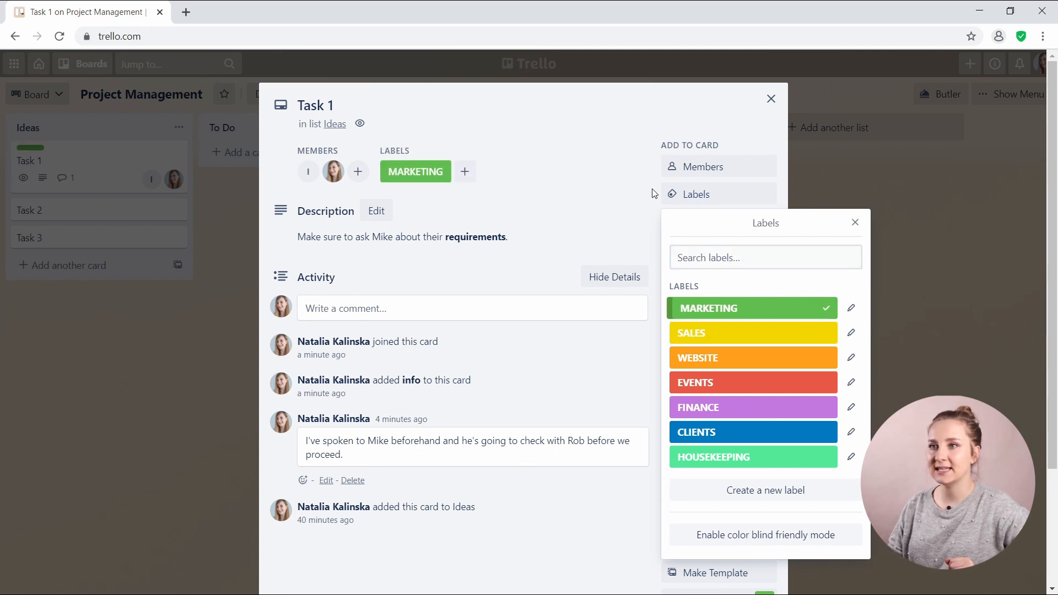
pyautogui.click(739, 341)
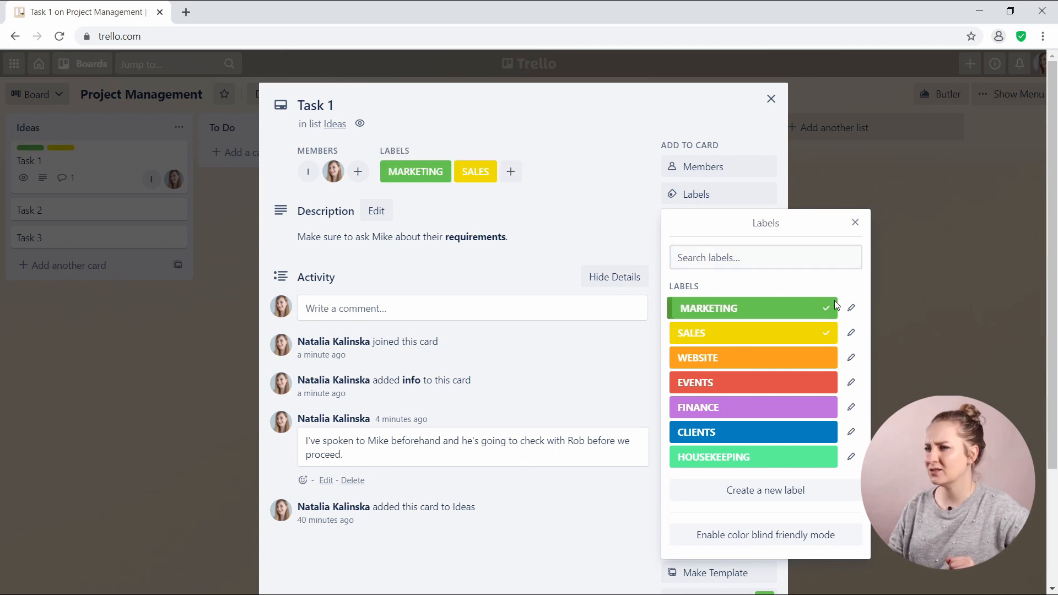
pyautogui.click(783, 314)
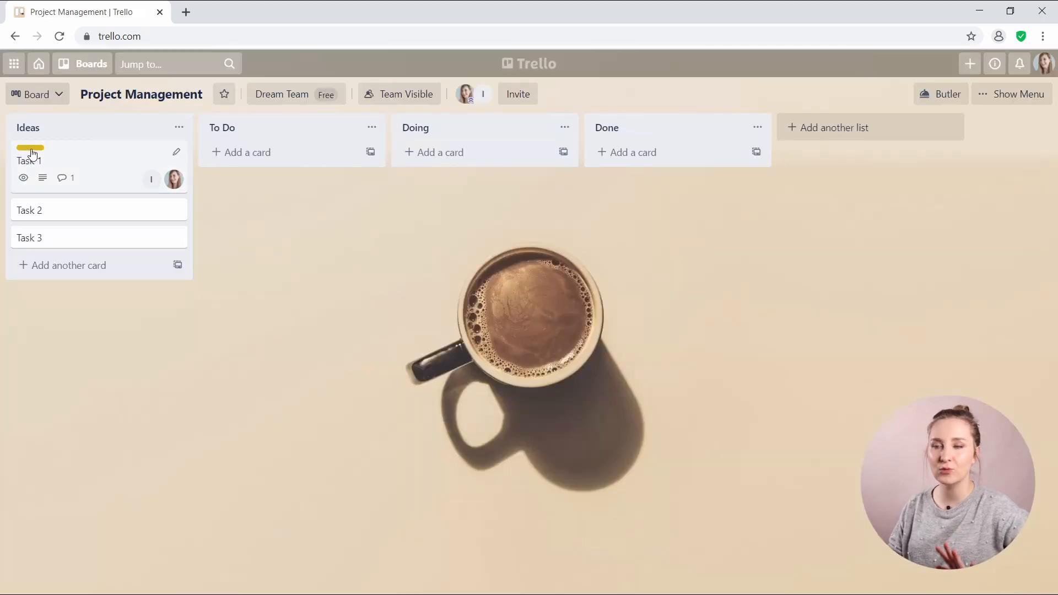
# Toggle the label display on the board's cards so that the label names are shown.
pyautogui.click(30, 148)
pyautogui.click(30, 148)
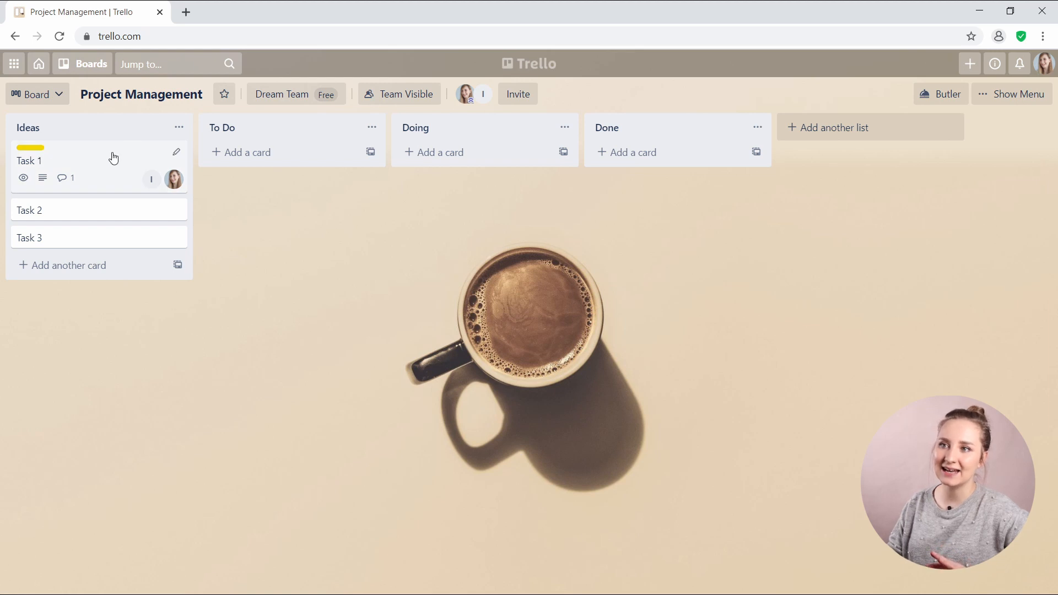
pyautogui.click(34, 150)
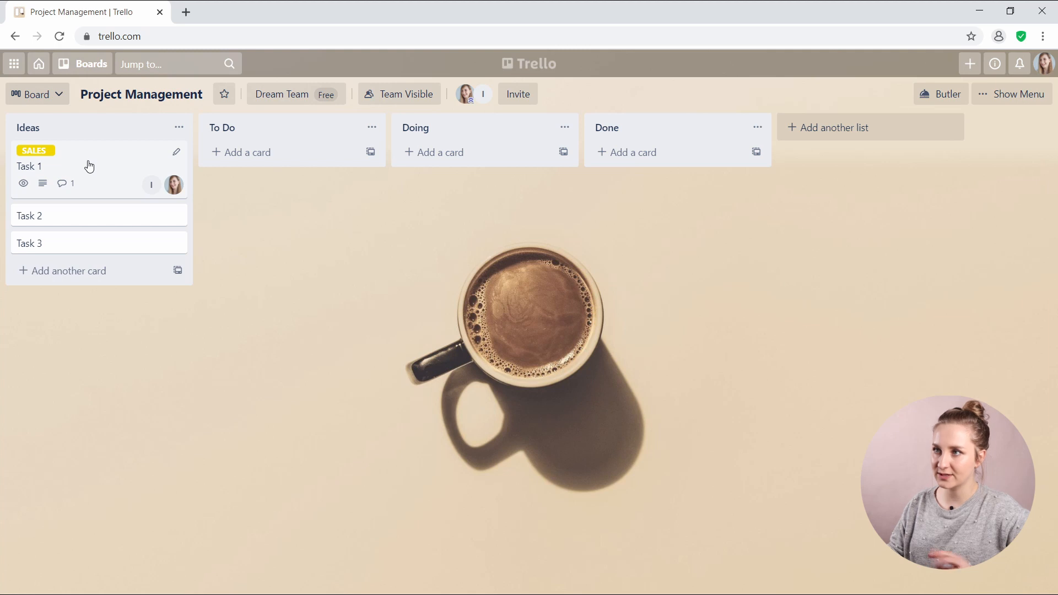
# Add a checklist titled "Process" to the Task 1 card.
pyautogui.click(125, 179)
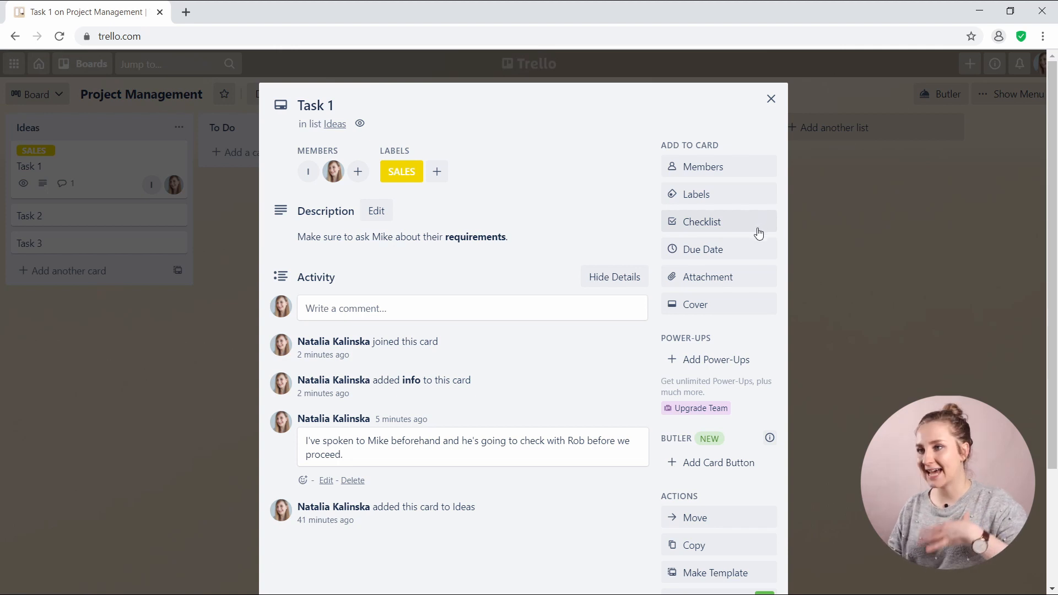
pyautogui.click(729, 221)
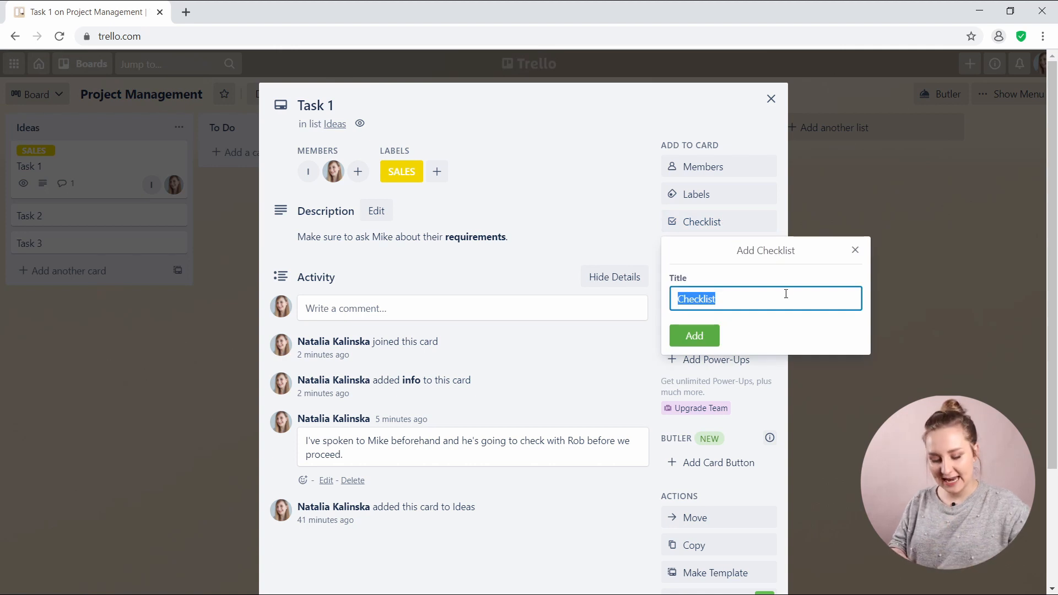
pyautogui.write('Procv')
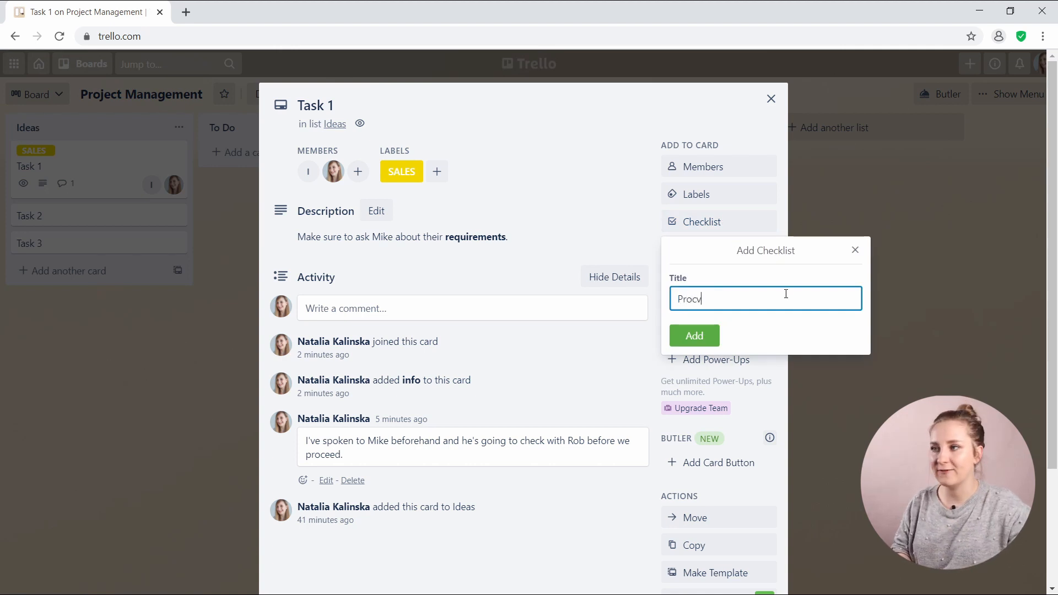
pyautogui.write('ss')
pyautogui.click(695, 335)
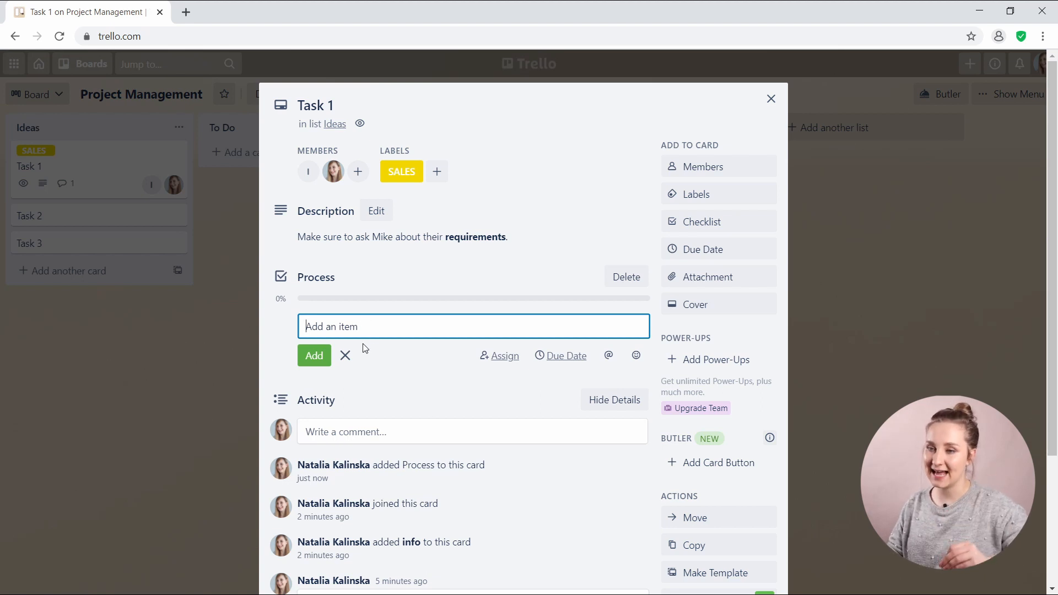
# Add the items "Subtask 1", "Subtask 2" and "Subtask 3" to the Process checklist.
pyautogui.write('SU')
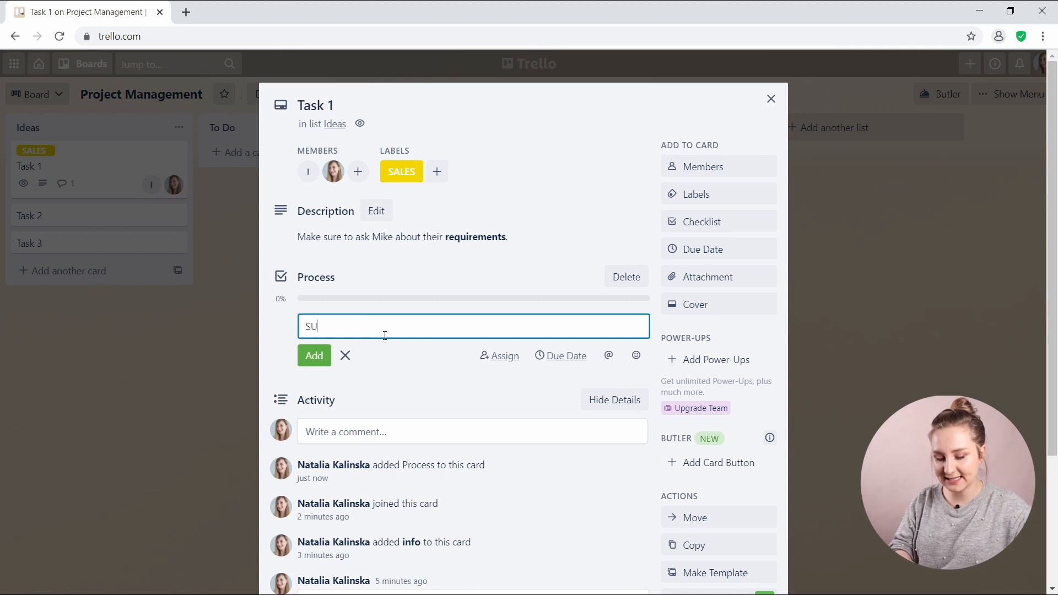
pyautogui.write('btask 1')
pyautogui.press('Return')
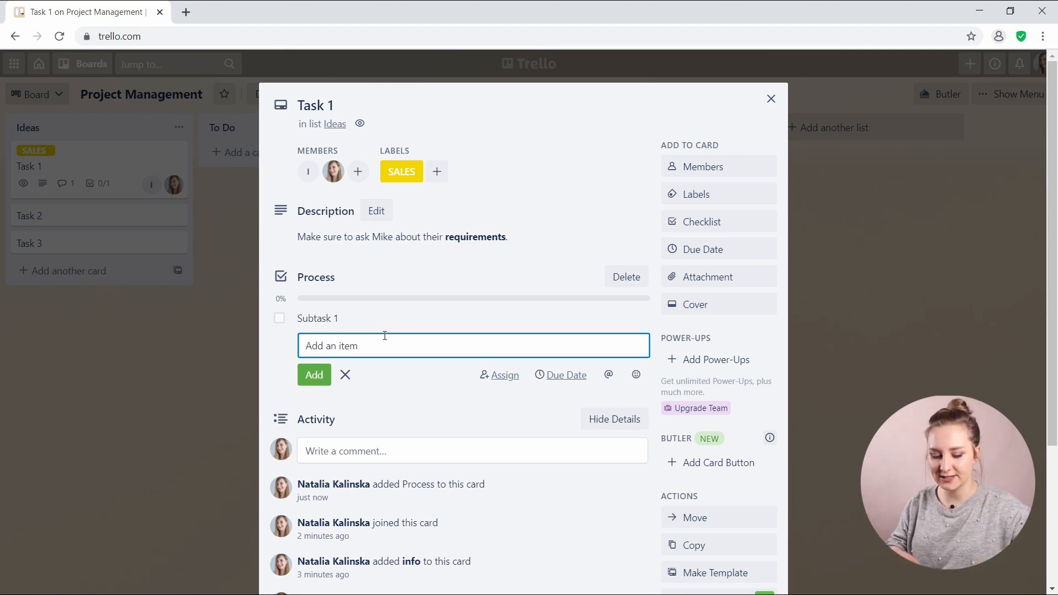
pyautogui.write('Subtask 2')
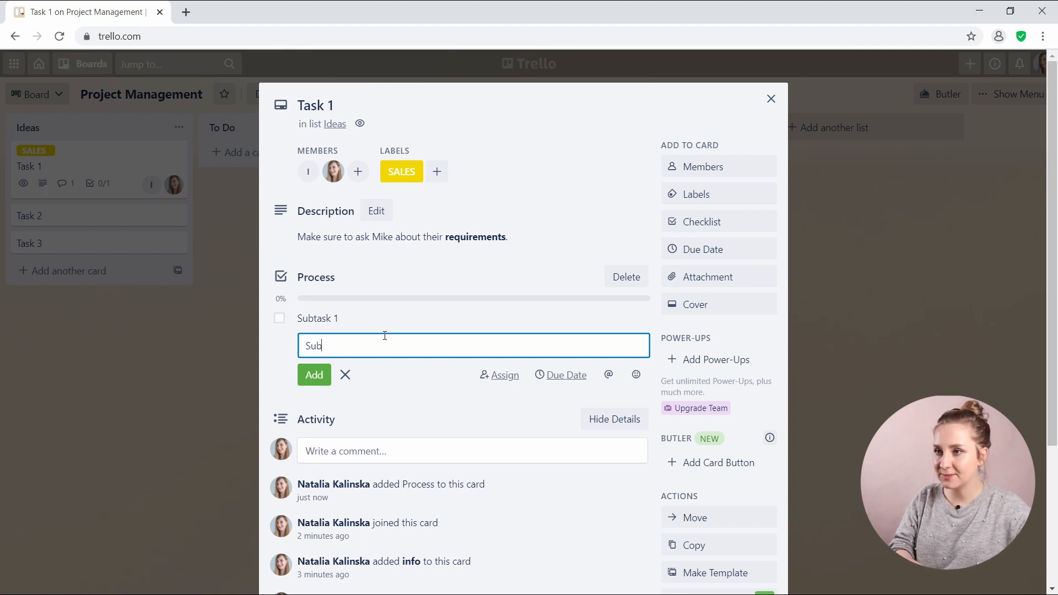
pyautogui.press('Return')
pyautogui.write('Subtask 3')
pyautogui.press('Return')
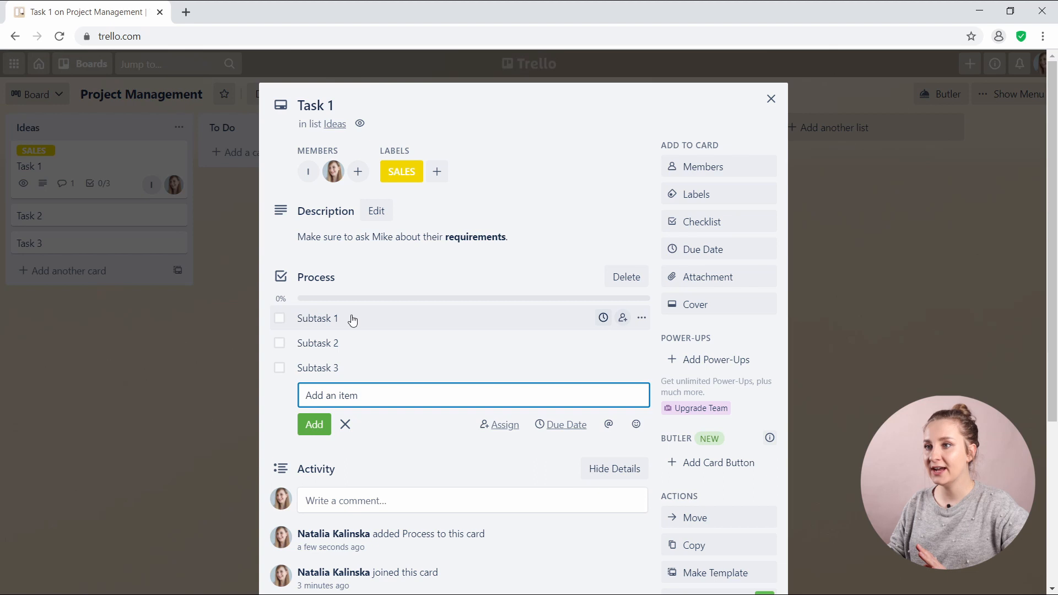
# Open Subtask 1 for editing, review its item actions, and save the item without changing it.
pyautogui.click(389, 319)
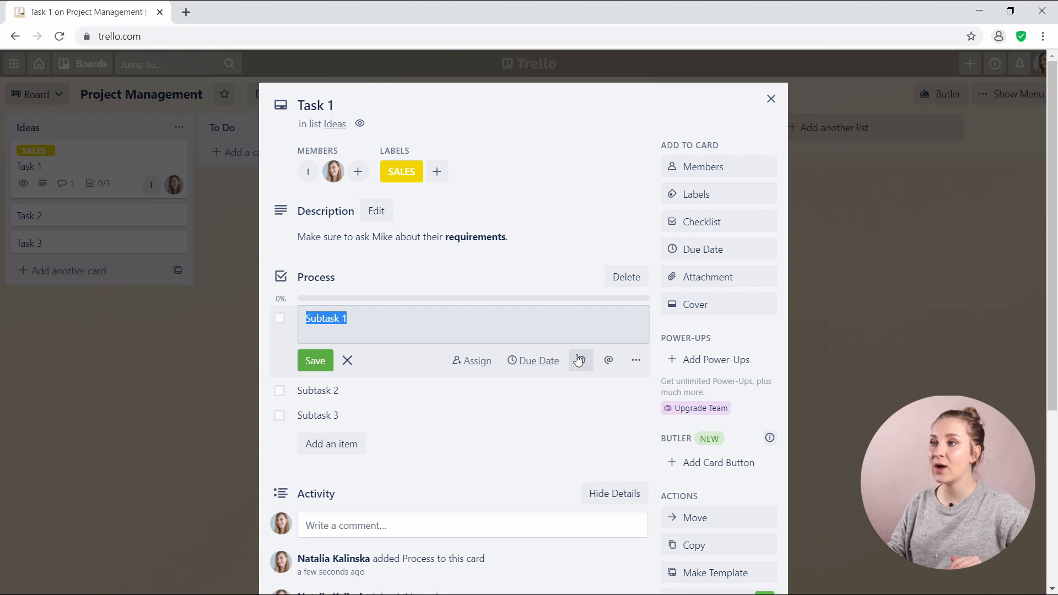
pyautogui.click(637, 364)
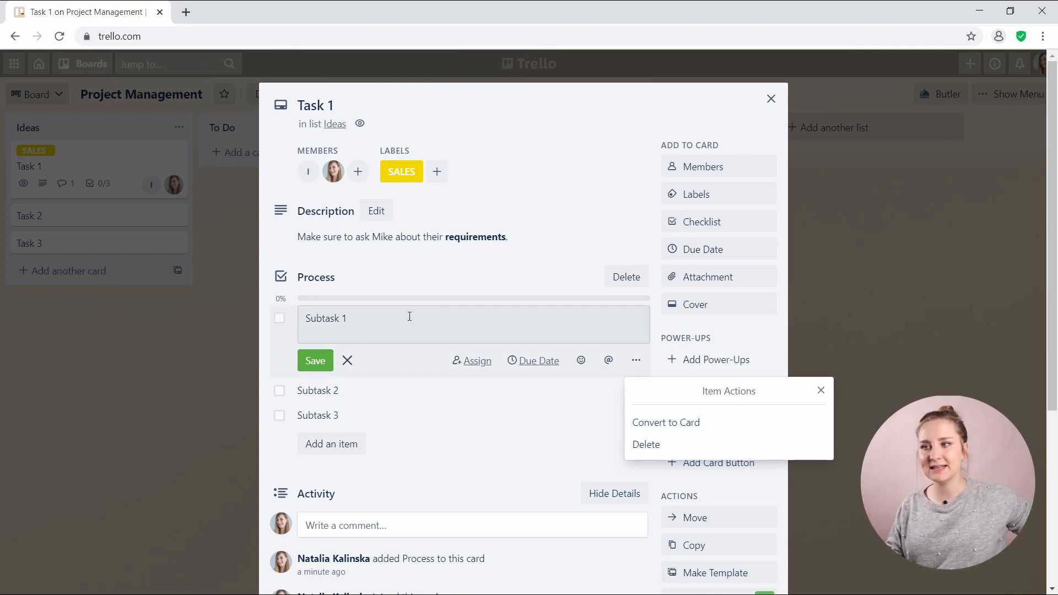
pyautogui.click(323, 359)
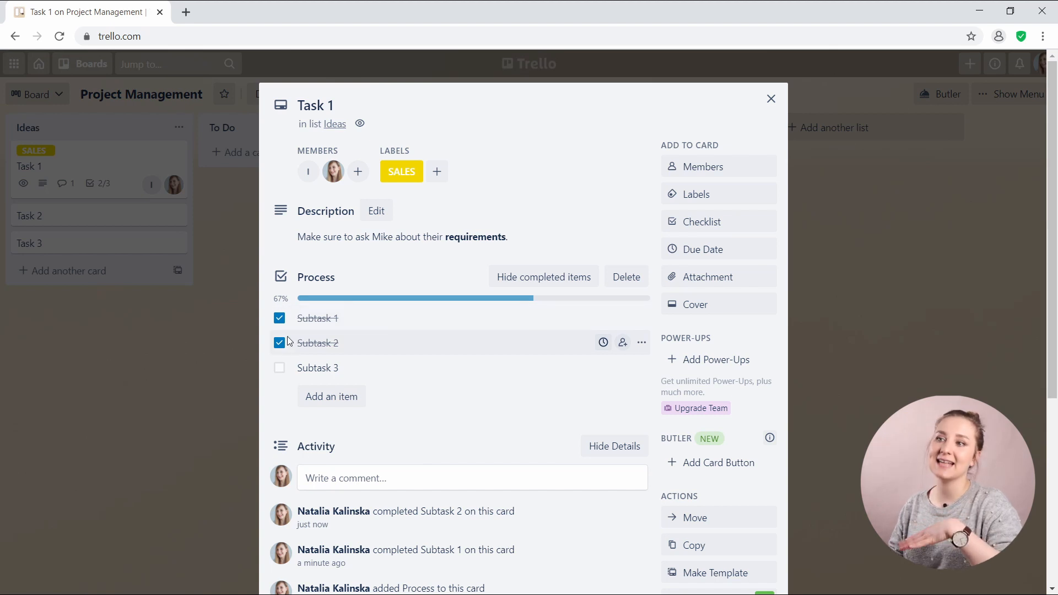
# Review the completed items in Task 1's Process checklist and the card's activity history.
pyautogui.click(390, 283)
pyautogui.click(282, 334)
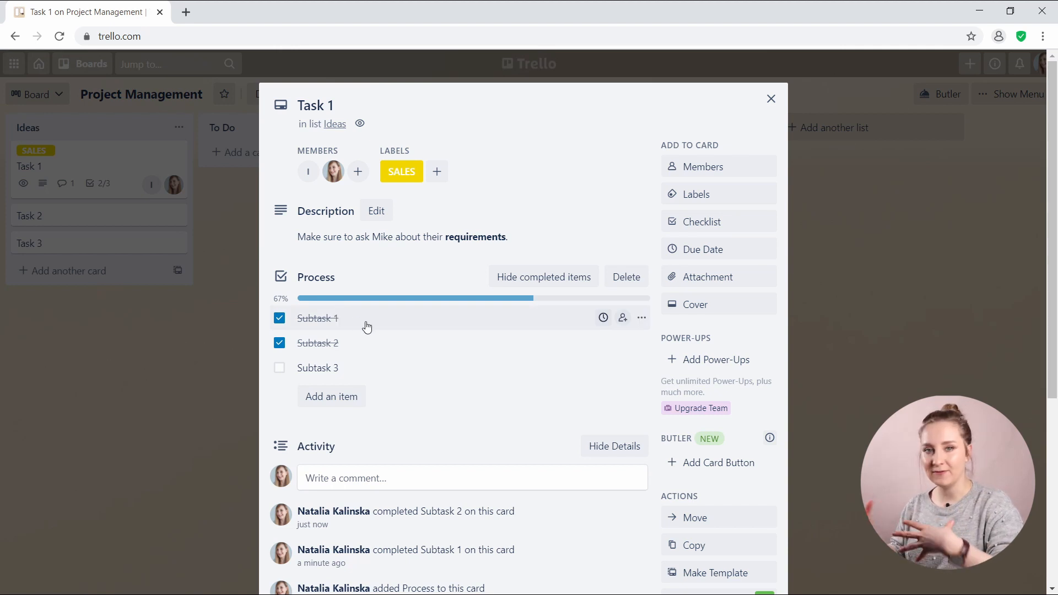
pyautogui.scroll(-4, 415, 281)
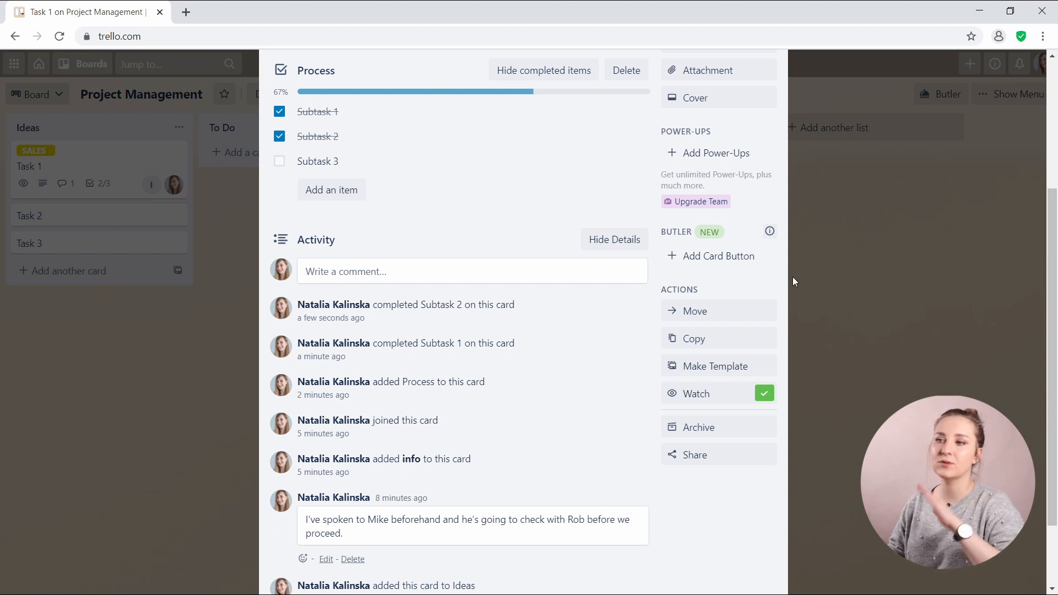
pyautogui.scroll(4, 572, 365)
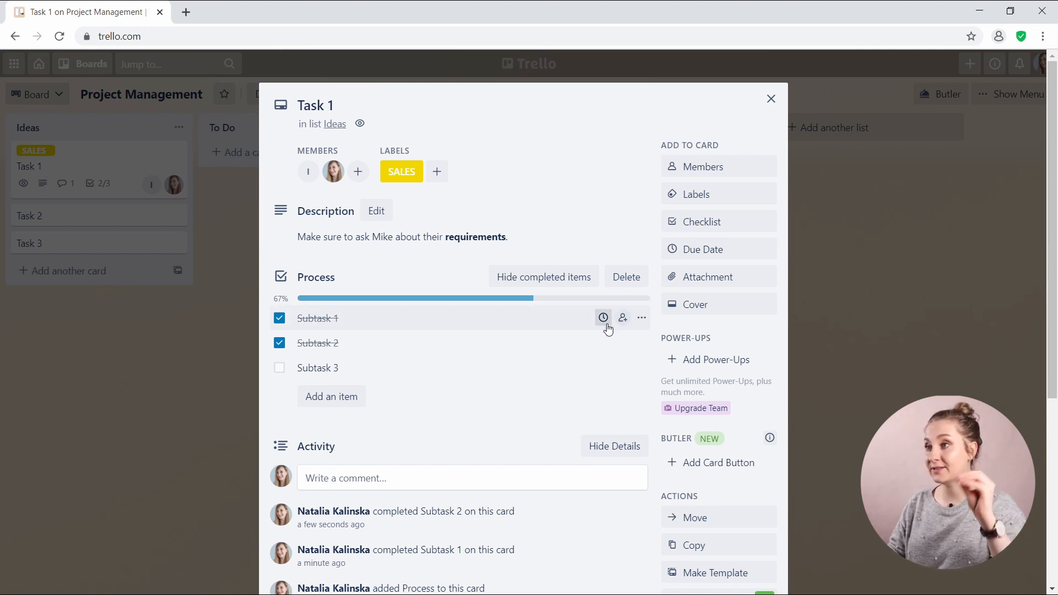
# Choose March 23, 2021 as Task 1's due date, with no start date set.
pyautogui.click(751, 257)
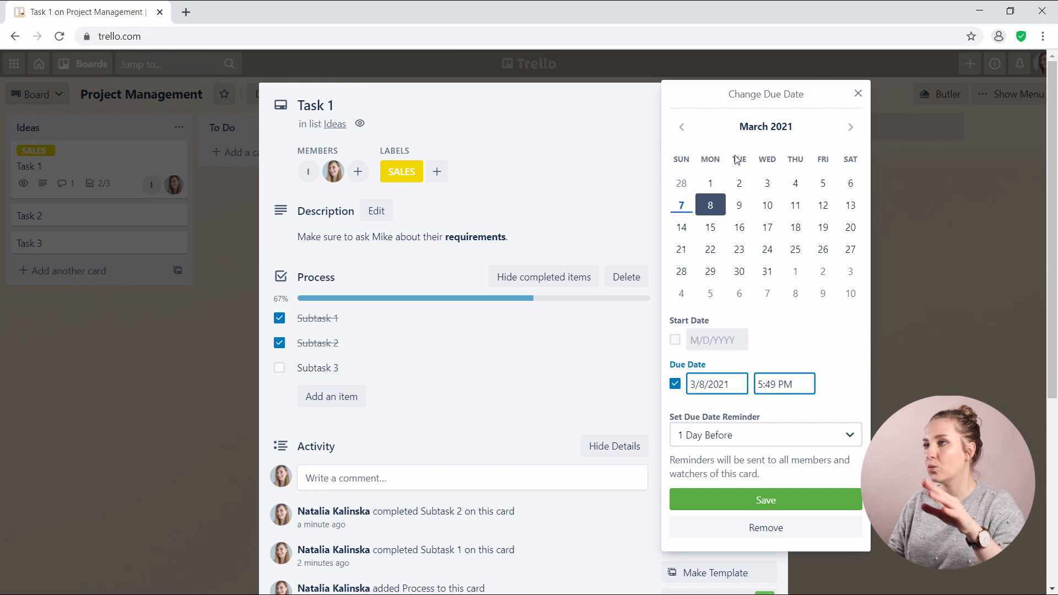
pyautogui.click(676, 340)
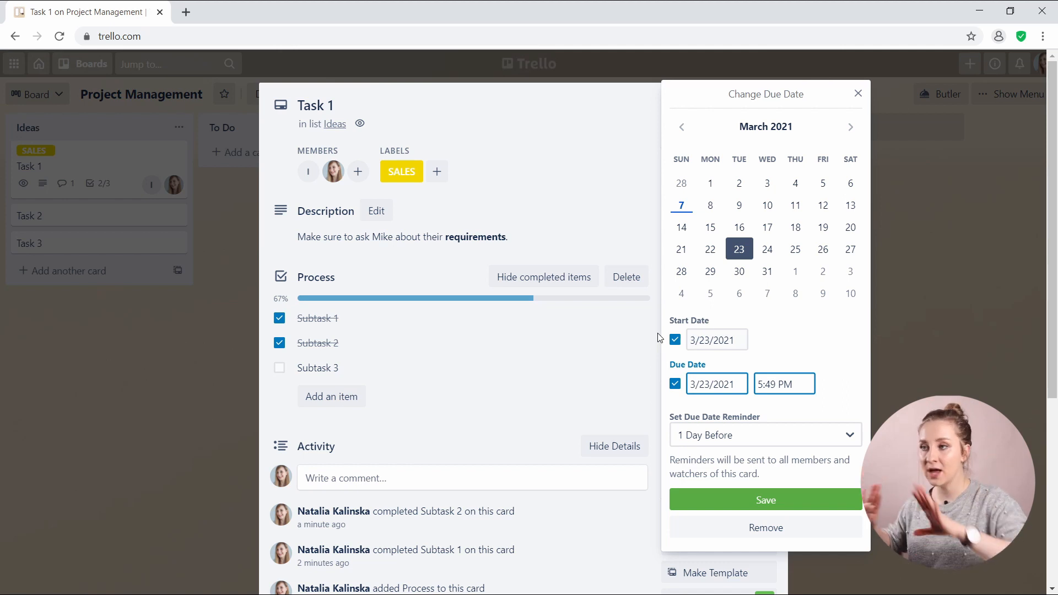
pyautogui.click(675, 340)
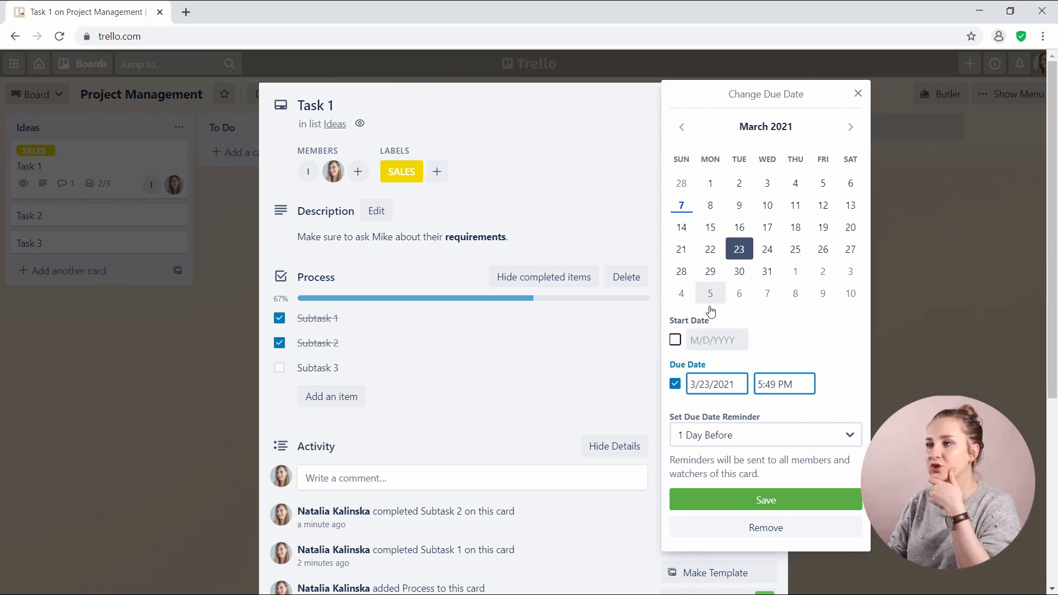
pyautogui.click(739, 250)
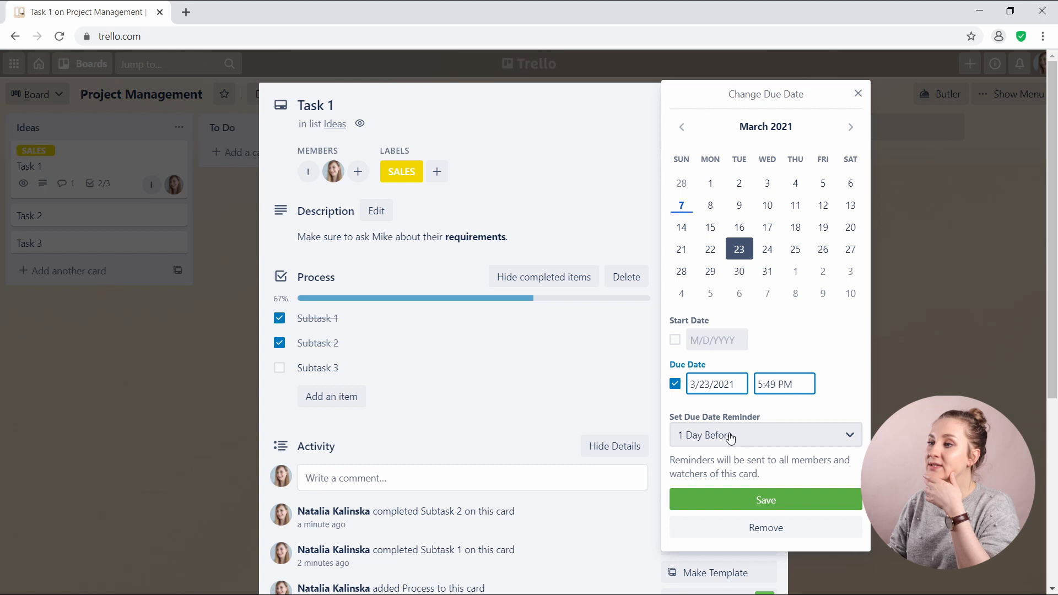
# Review the due date reminder choices, keep the reminder at 1 Day Before, and save Task 1's due date.
pyautogui.click(772, 440)
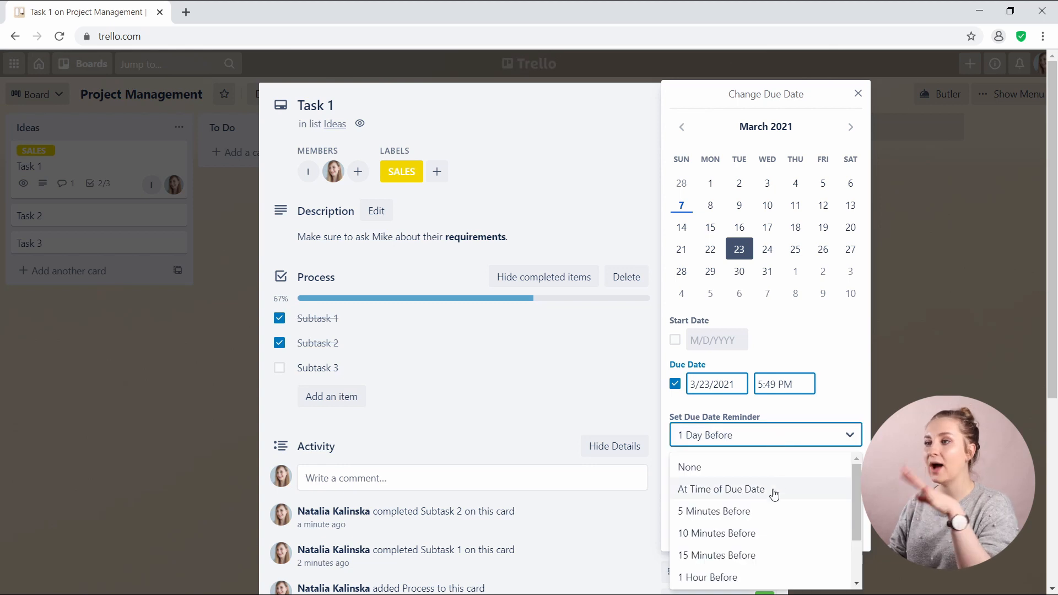
pyautogui.scroll(-1, 783, 551)
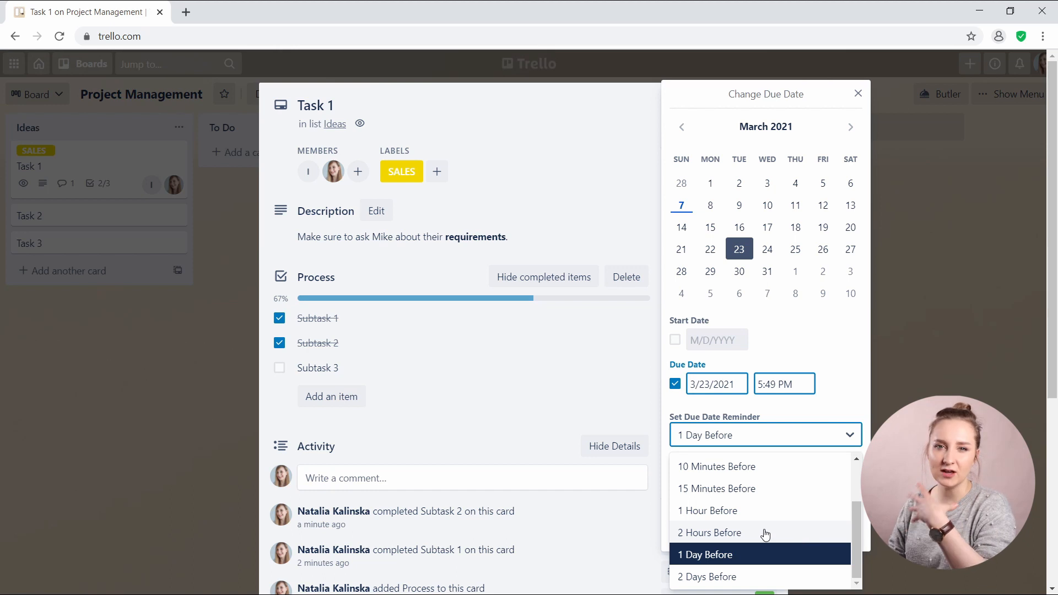
pyautogui.scroll(2, 794, 538)
pyautogui.scroll(-2, 779, 544)
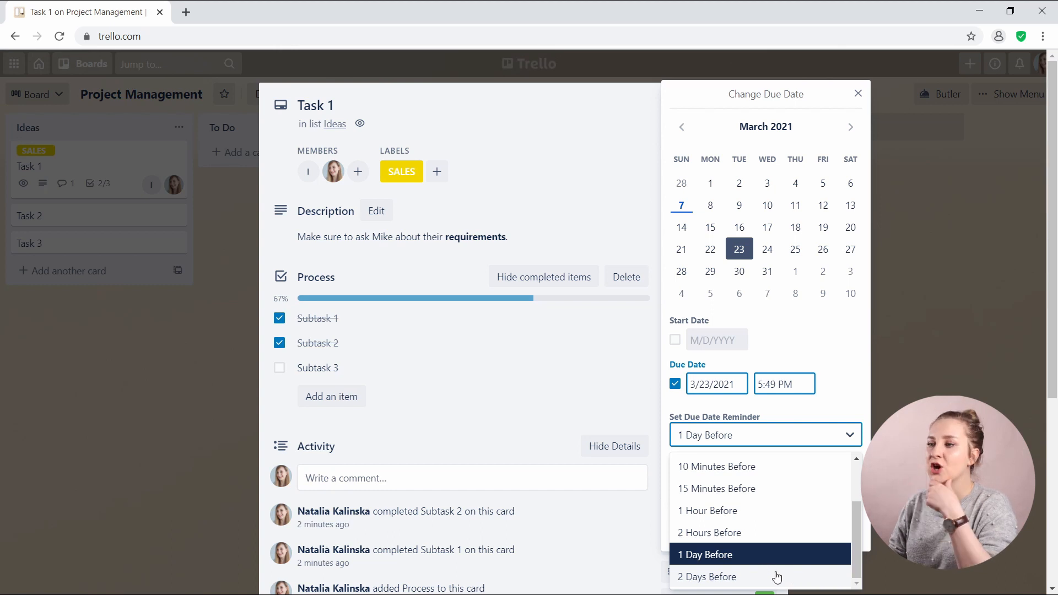
pyautogui.click(747, 556)
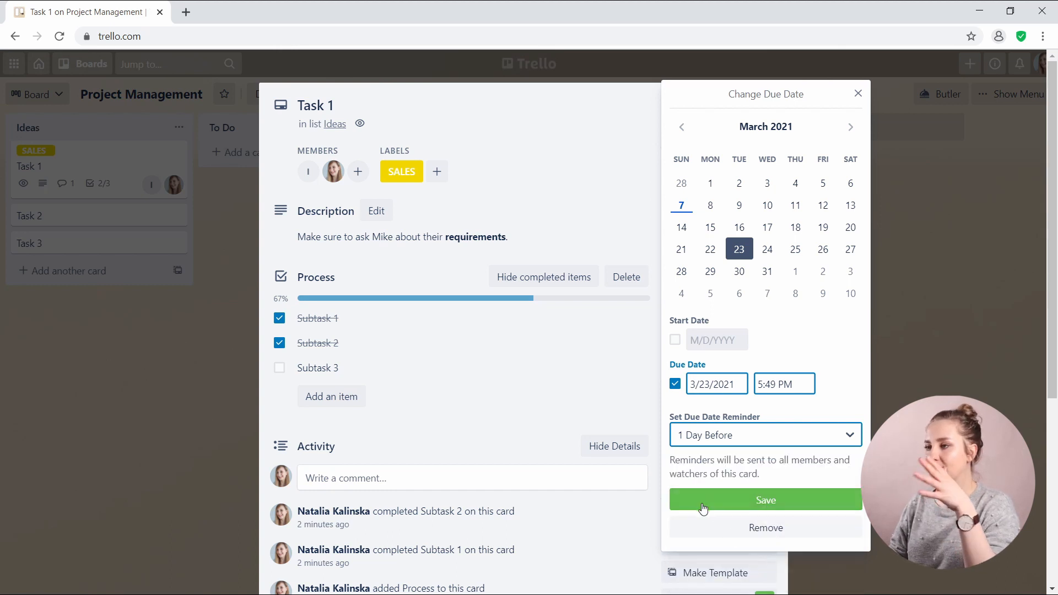
pyautogui.click(713, 501)
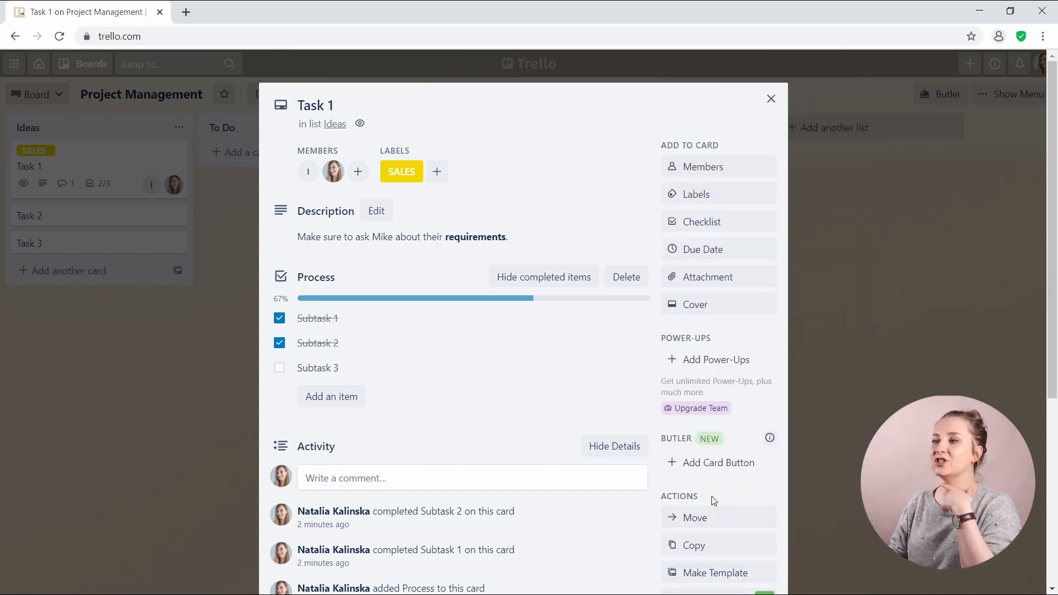
# Review Task 1's saved due date settings, mark the due date as complete, and return to the board.
pyautogui.click(713, 258)
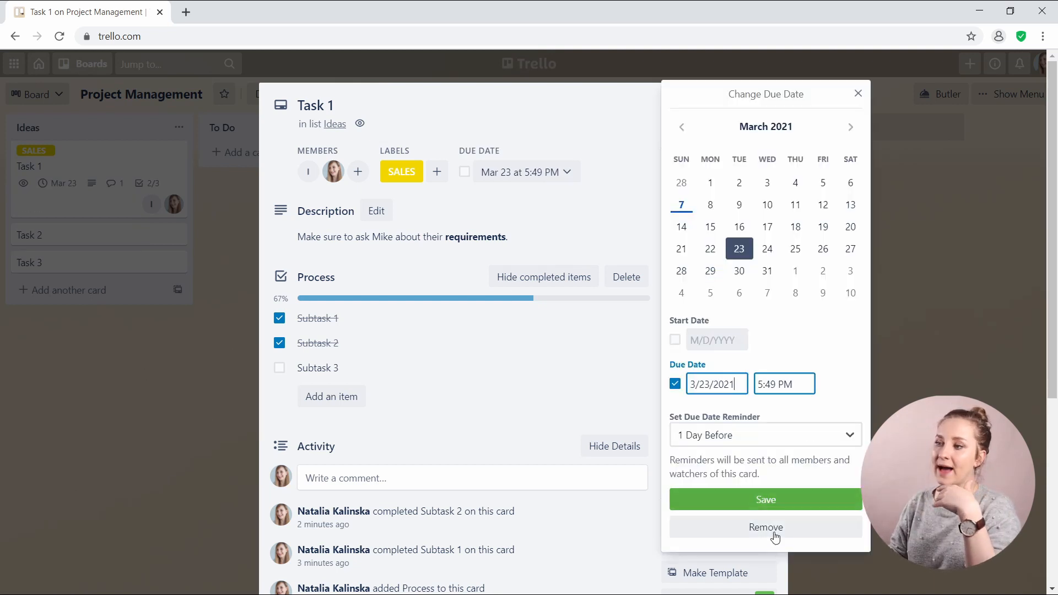
pyautogui.click(622, 192)
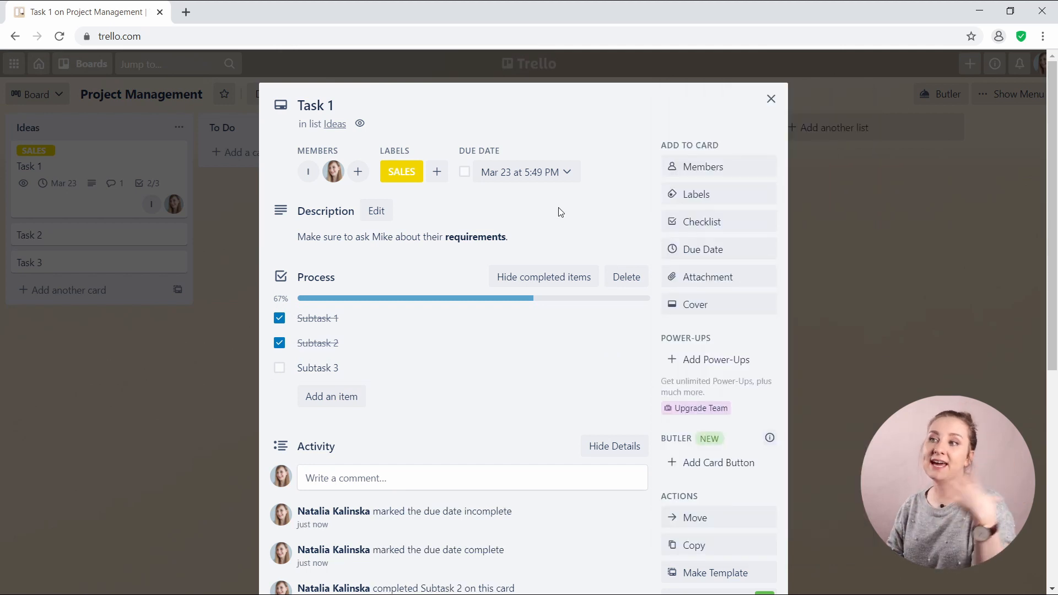
pyautogui.click(465, 173)
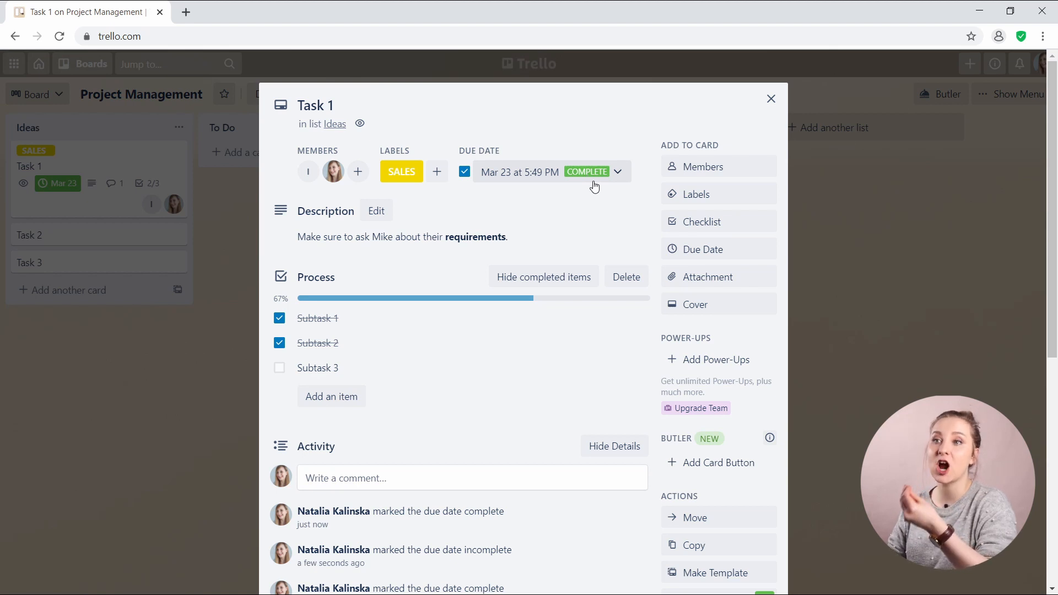
pyautogui.click(196, 220)
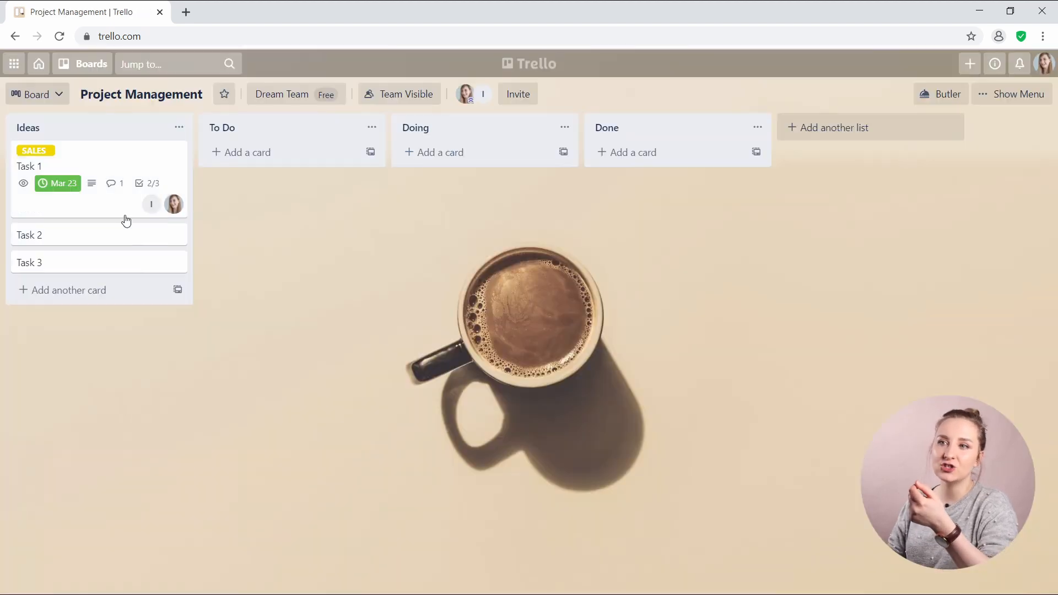
# Attach the file meerkat.gif from the computer to the Task 1 card.
pyautogui.click(97, 165)
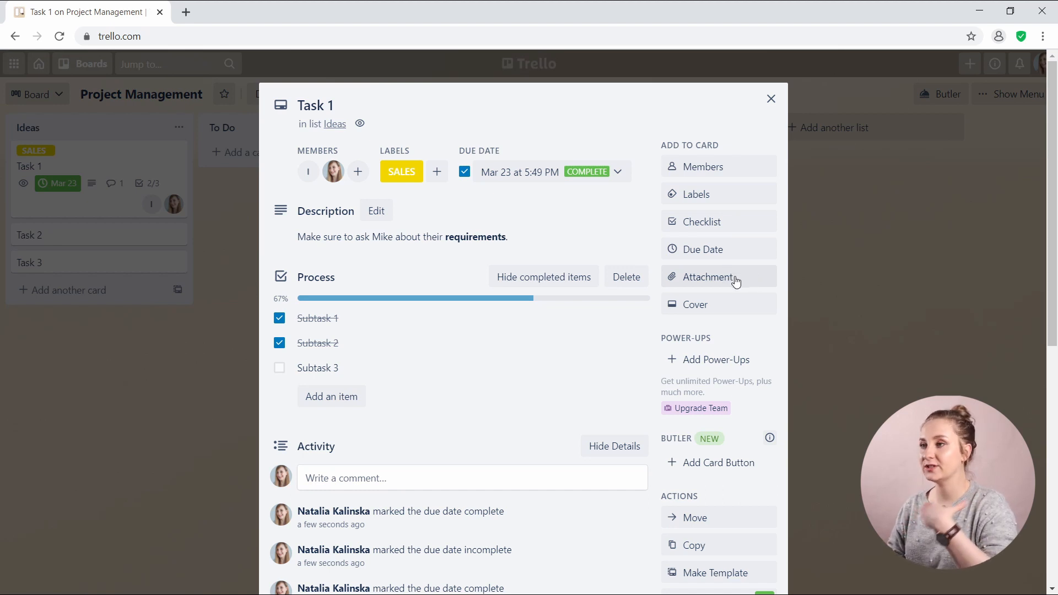
pyautogui.click(737, 282)
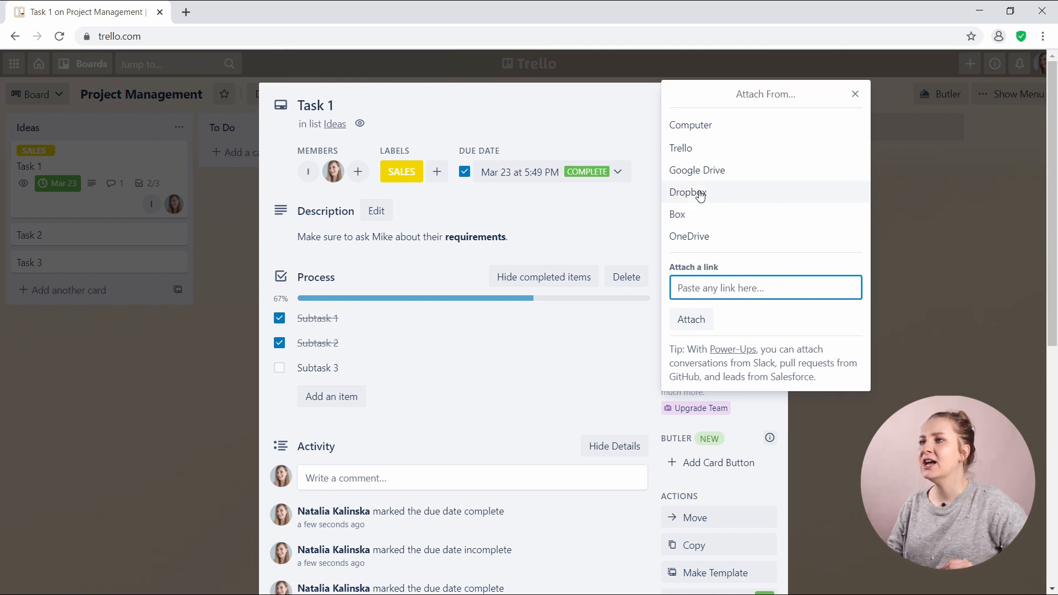
pyautogui.click(724, 130)
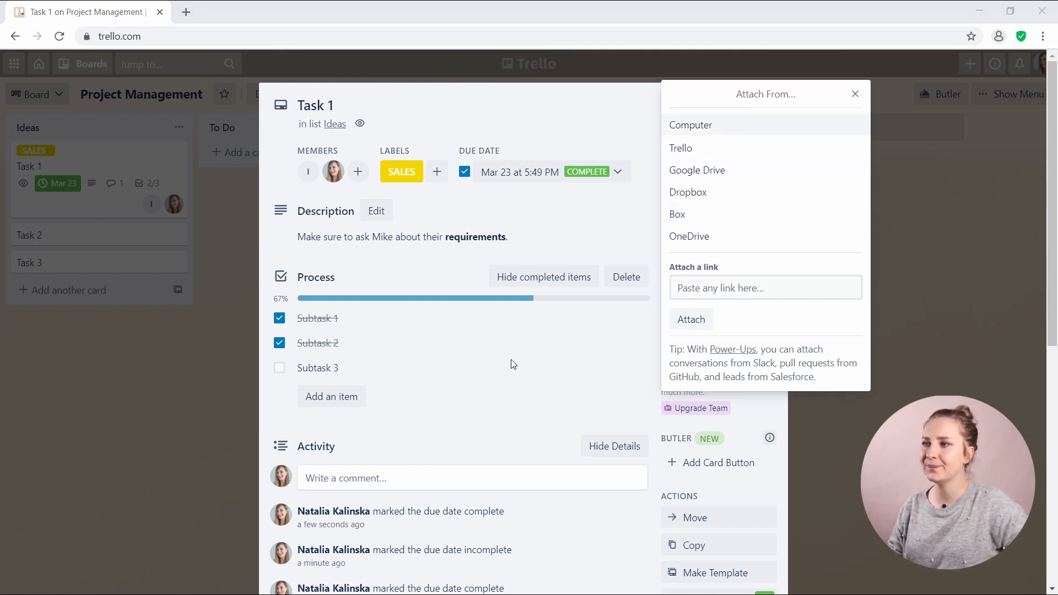
pyautogui.doubleClick(512, 364)
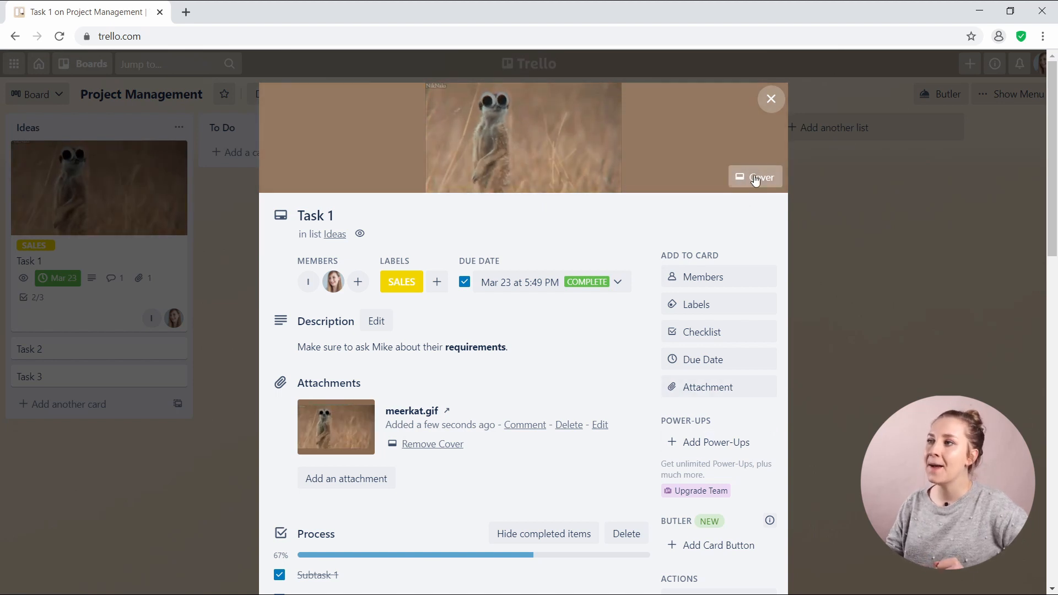
# Try the full-size cover on Task 1, switch back to the header-size cover, and close the card.
pyautogui.click(756, 178)
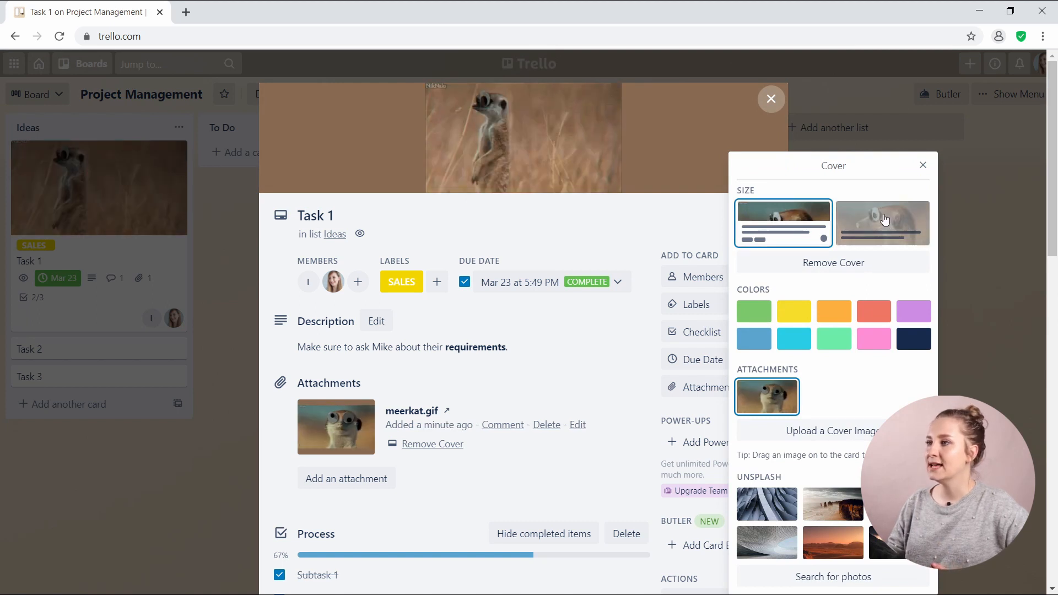
pyautogui.click(859, 230)
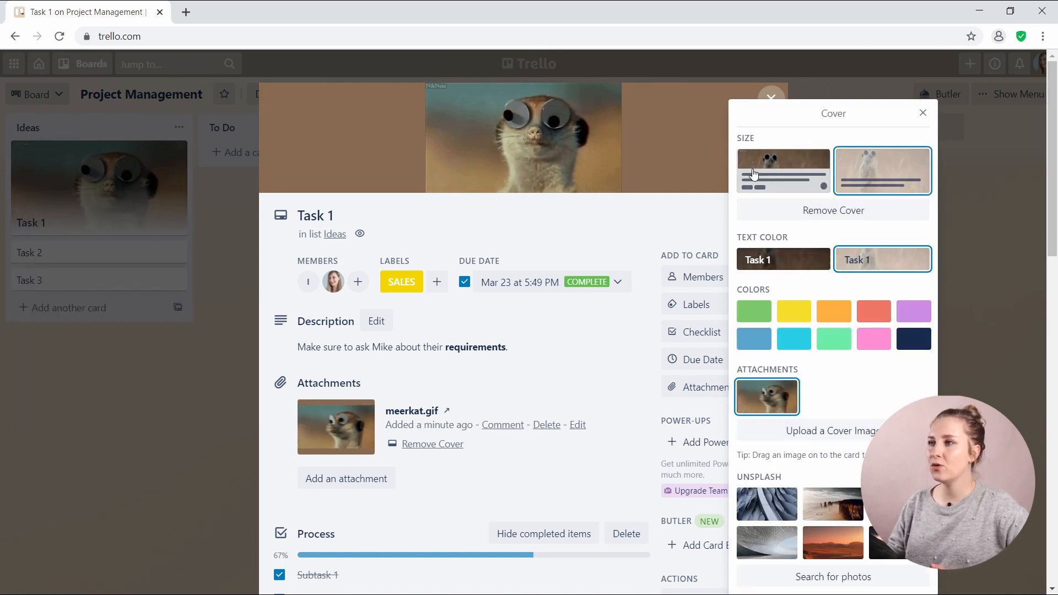
pyautogui.click(757, 186)
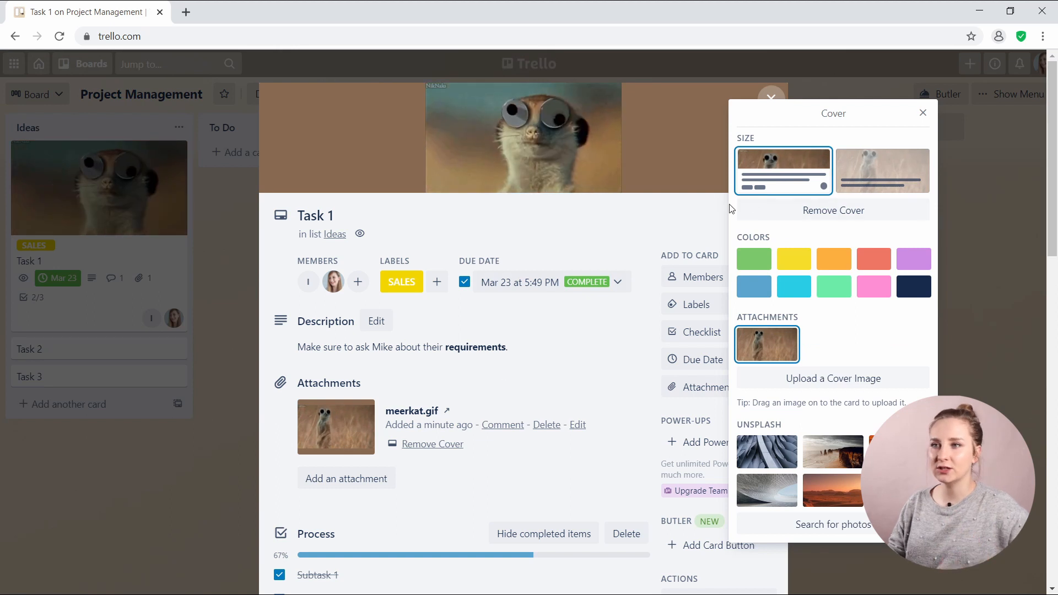
pyautogui.click(223, 418)
pyautogui.click(222, 418)
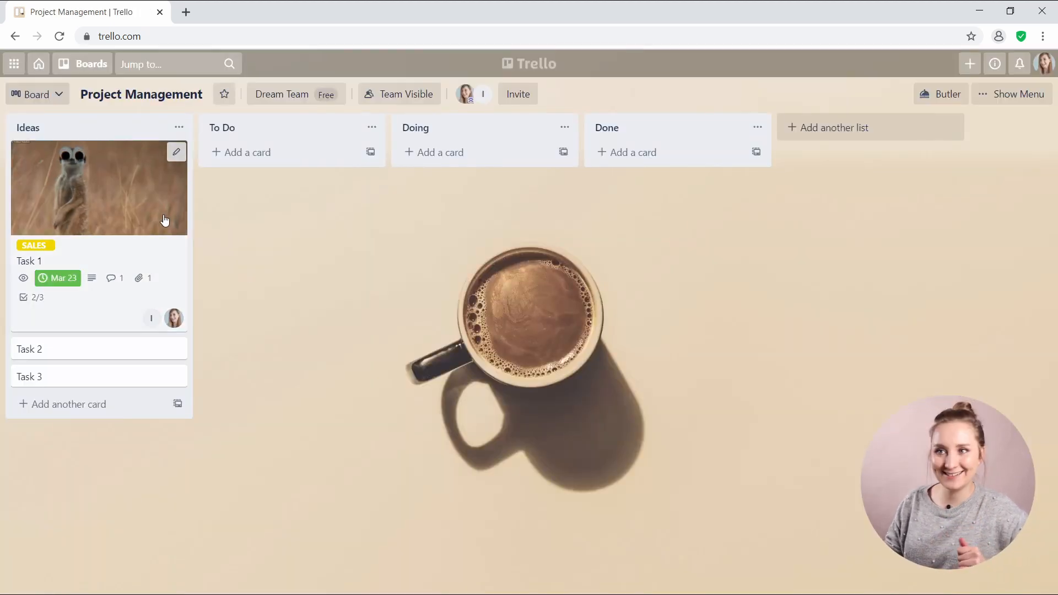
# Apply the full-size cover to Task 1 and view the card on the board.
pyautogui.click(85, 201)
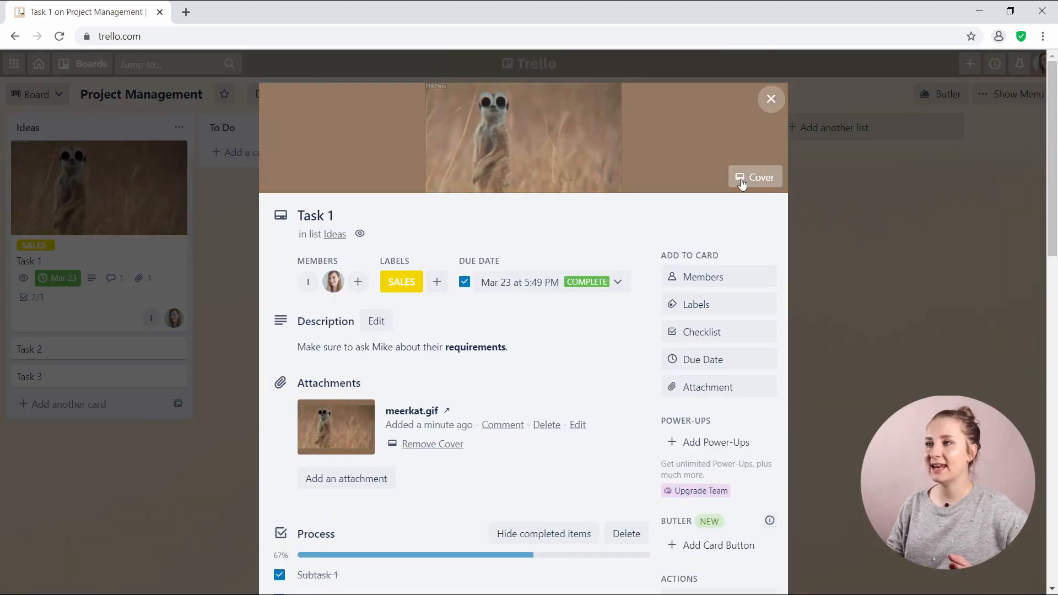
pyautogui.click(753, 179)
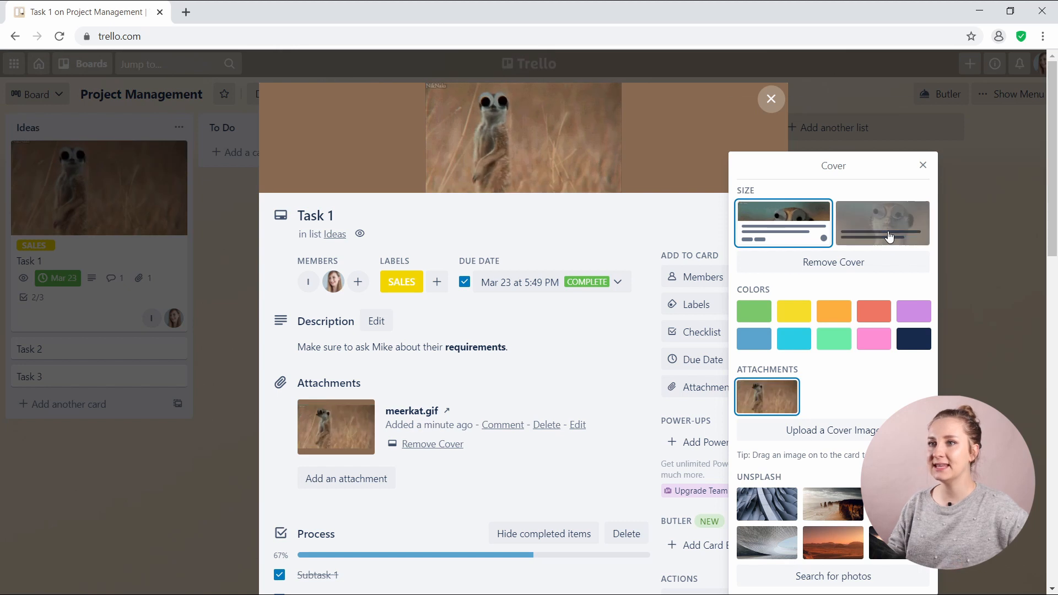
pyautogui.click(887, 235)
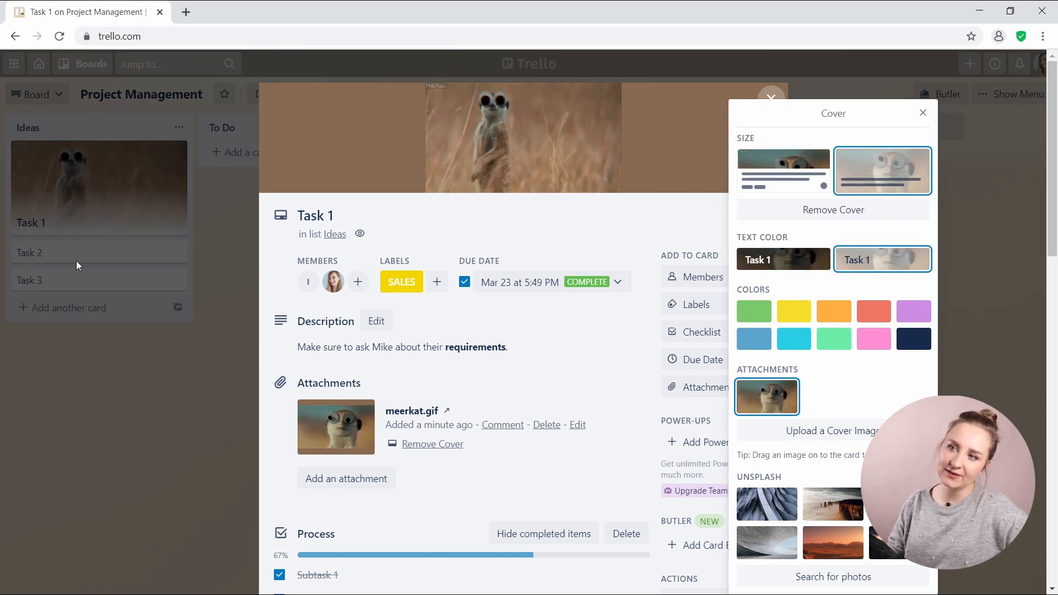
pyautogui.press('Escape')
pyautogui.click(24, 222)
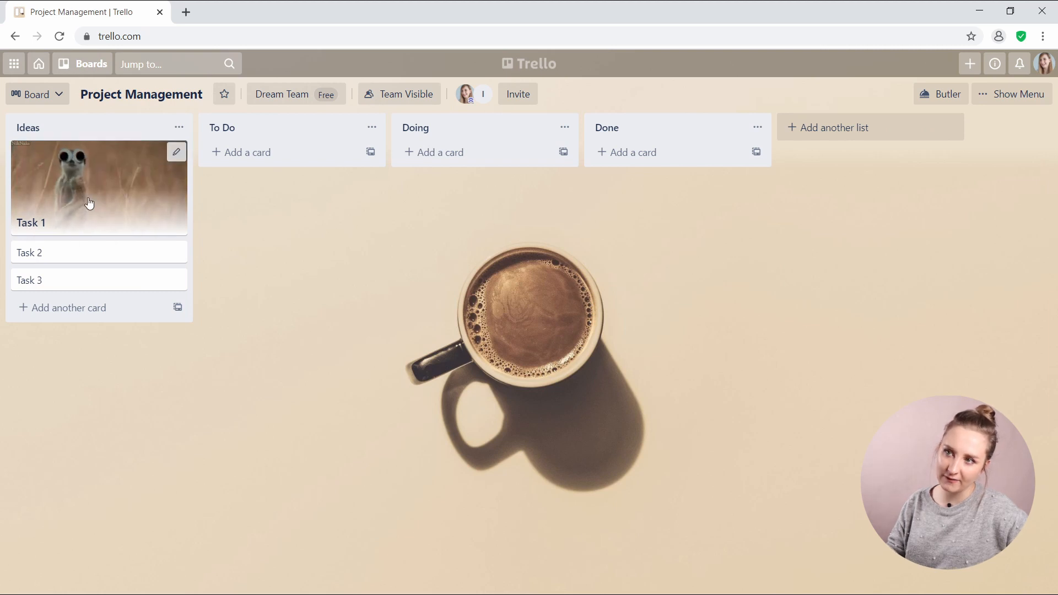
# Return Task 1's cover to the header size and try the green and yellow cover colors.
pyautogui.click(37, 231)
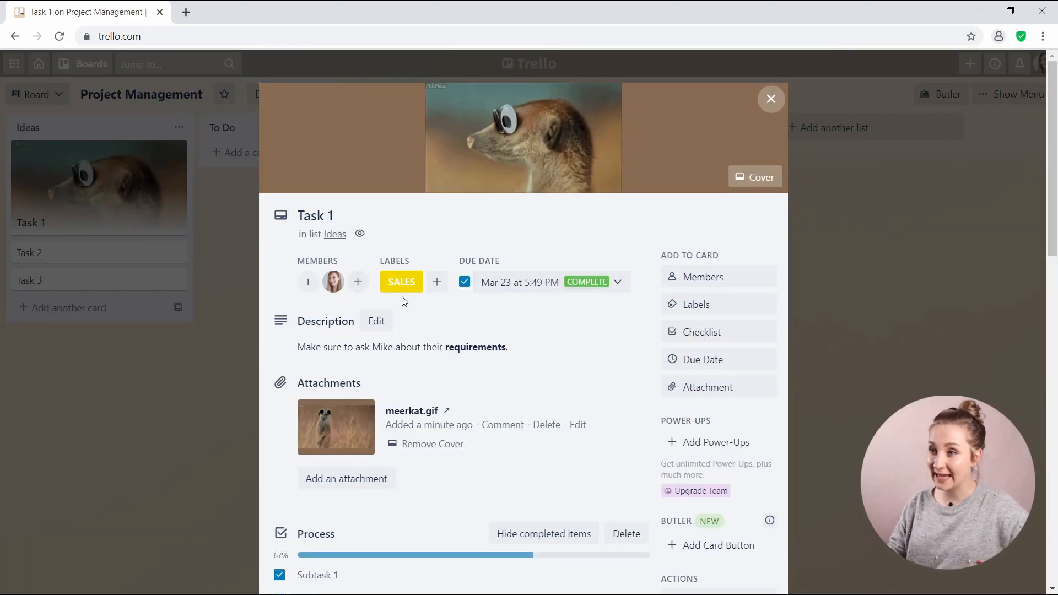
pyautogui.click(755, 178)
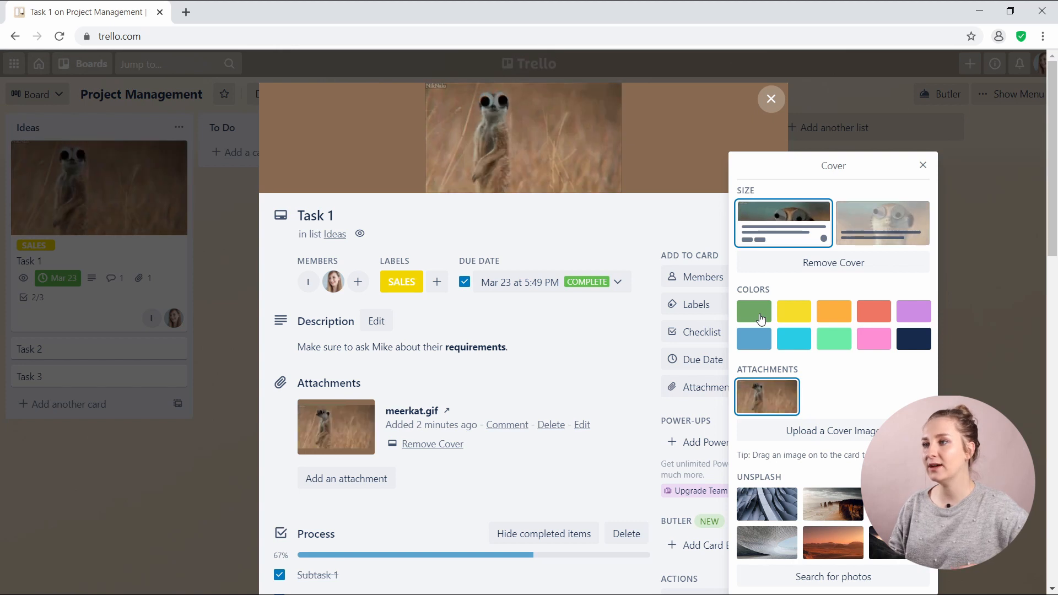
pyautogui.click(760, 317)
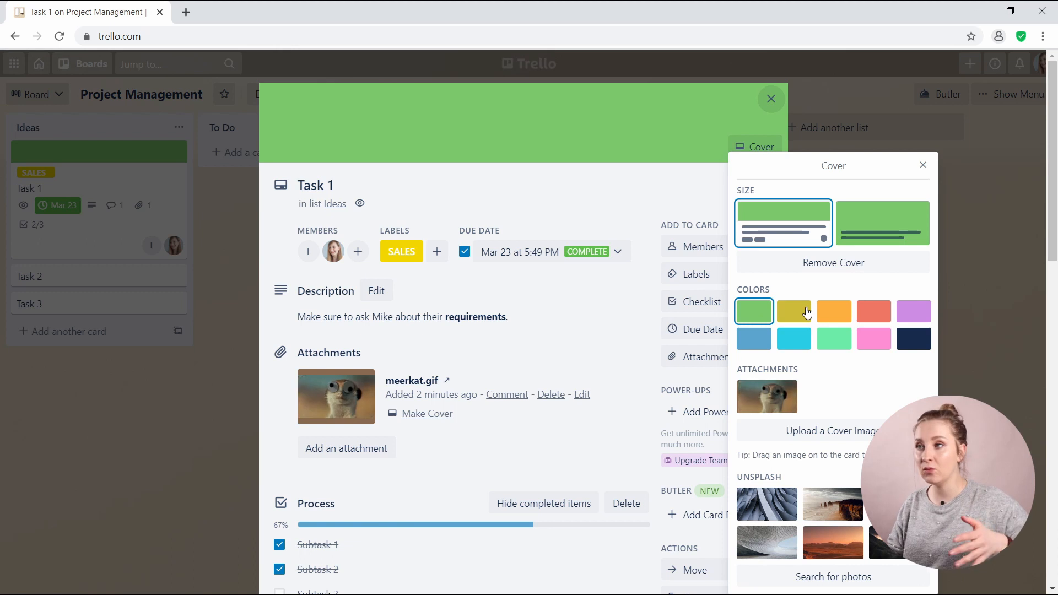
pyautogui.click(803, 311)
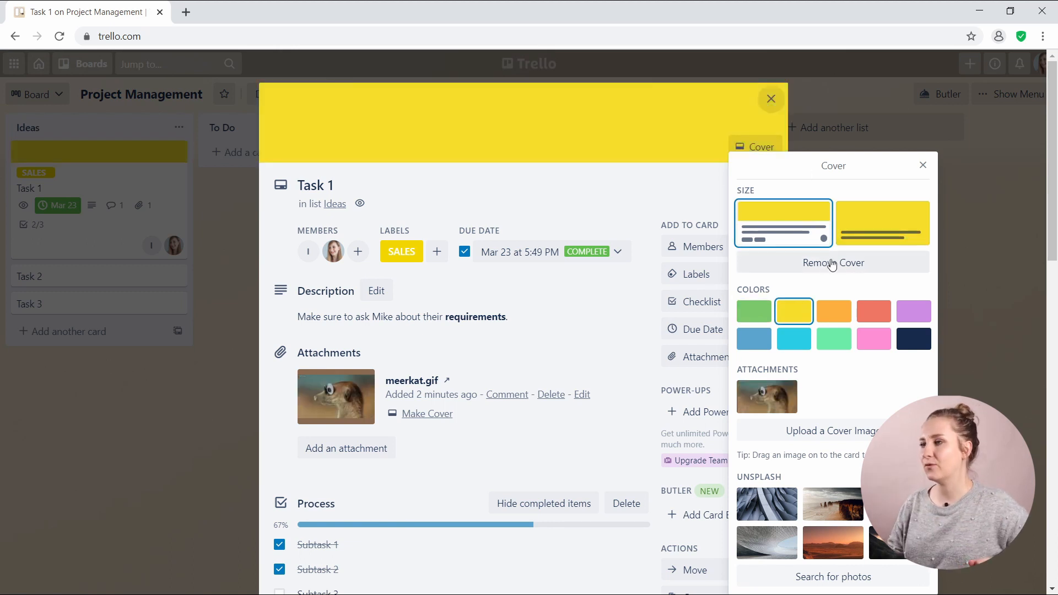
# Switch Task 1's cover to meerkat.gif, replace it with the red-and-orange abstract Unsplash photo, and return to the board.
pyautogui.click(765, 405)
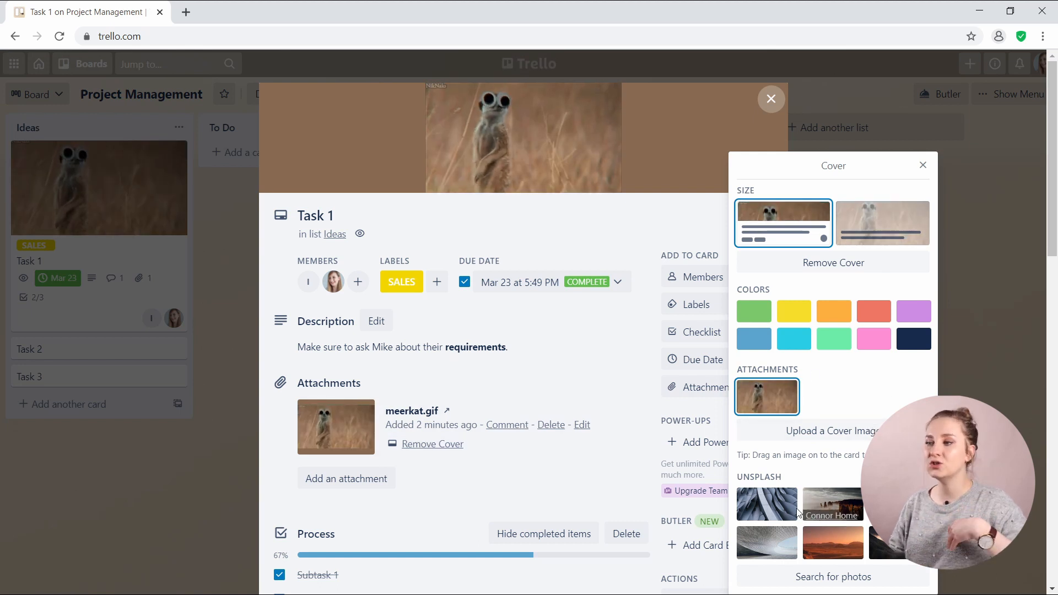
pyautogui.click(833, 500)
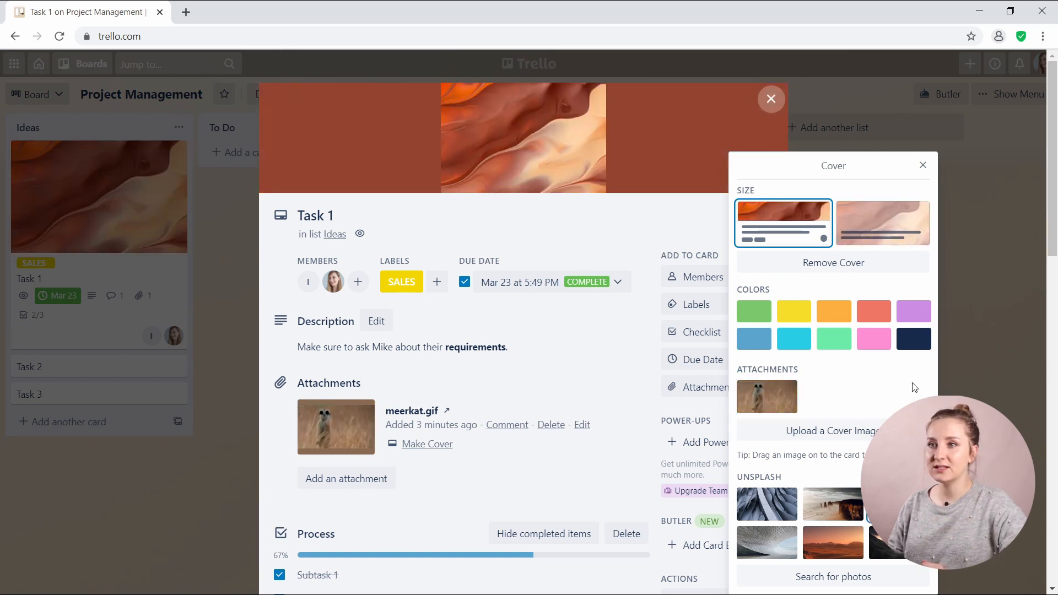
pyautogui.click(220, 226)
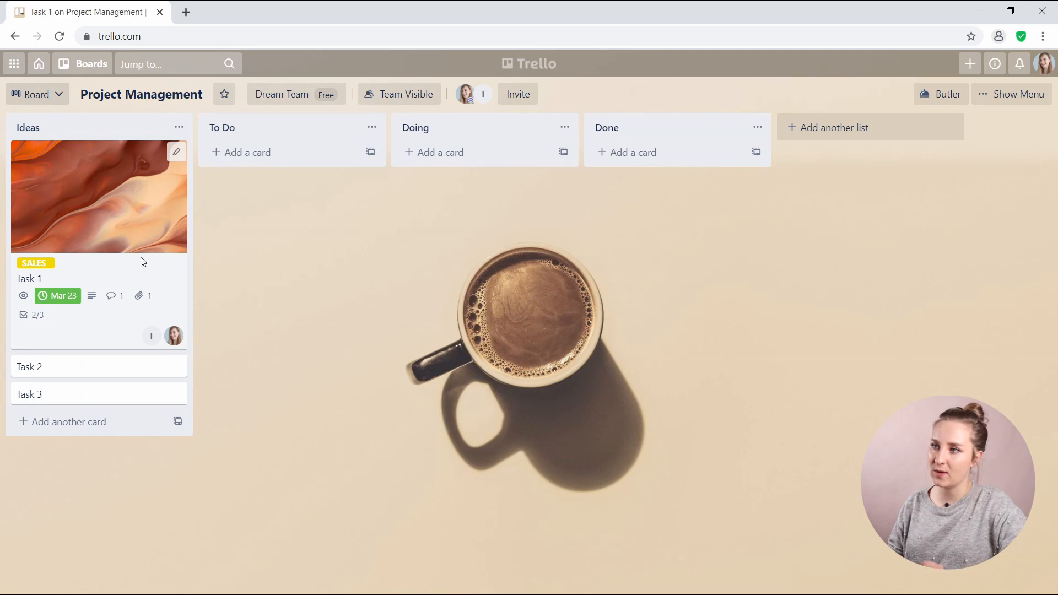
# Open the Task 1 card and view the destination options for moving it, leaving the card in place.
pyautogui.click(142, 263)
pyautogui.scroll(-4, 755, 246)
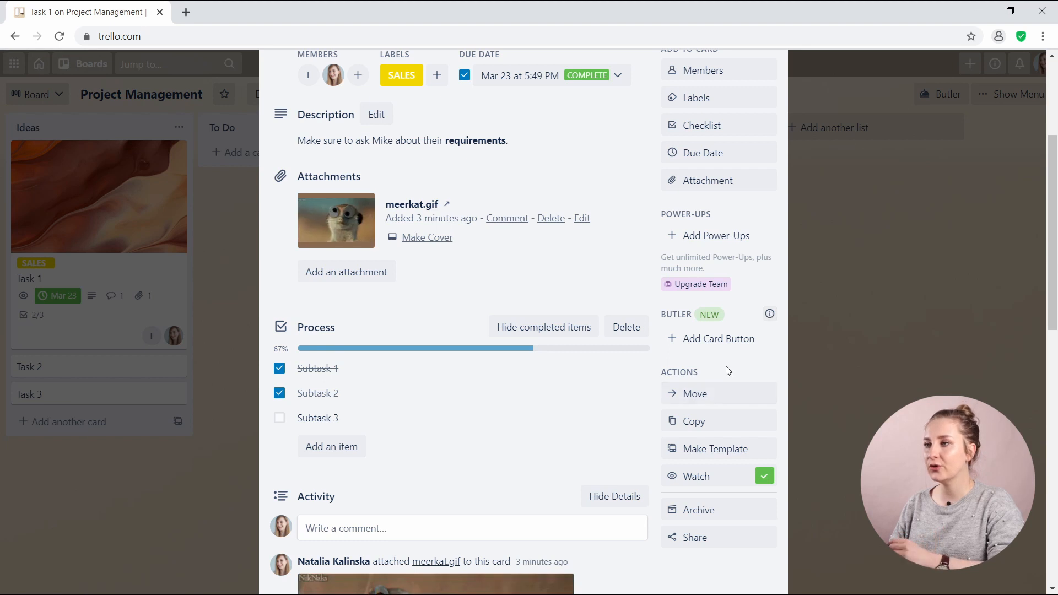
pyautogui.scroll(-1, 678, 297)
pyautogui.moveTo(705, 310)
pyautogui.mouseDown()
pyautogui.moveTo(309, 259)
pyautogui.moveTo(711, 306)
pyautogui.moveTo(710, 319)
pyautogui.mouseUp()
pyautogui.click(719, 334)
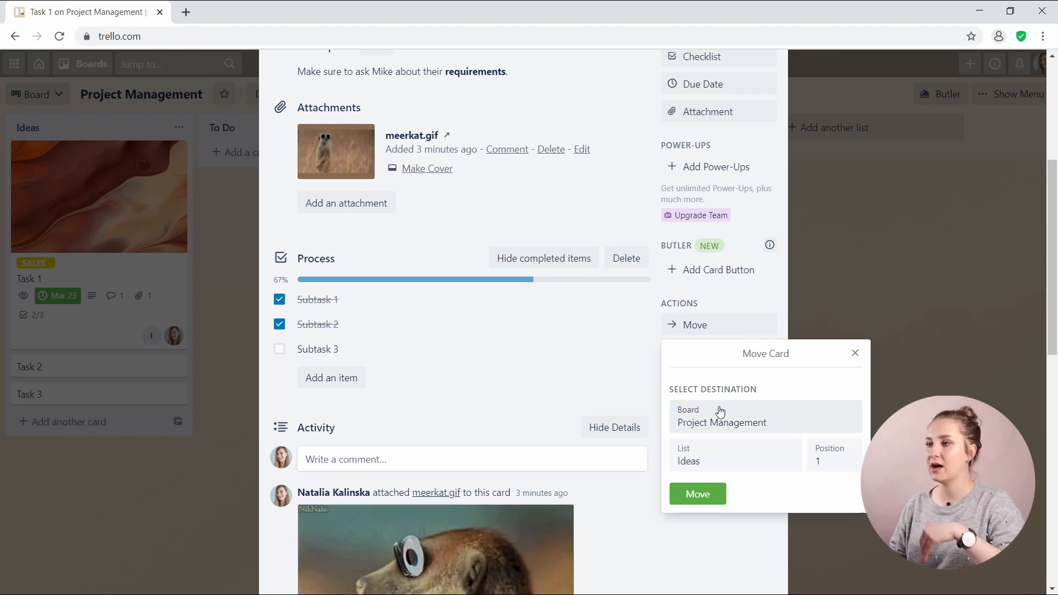
pyautogui.click(733, 290)
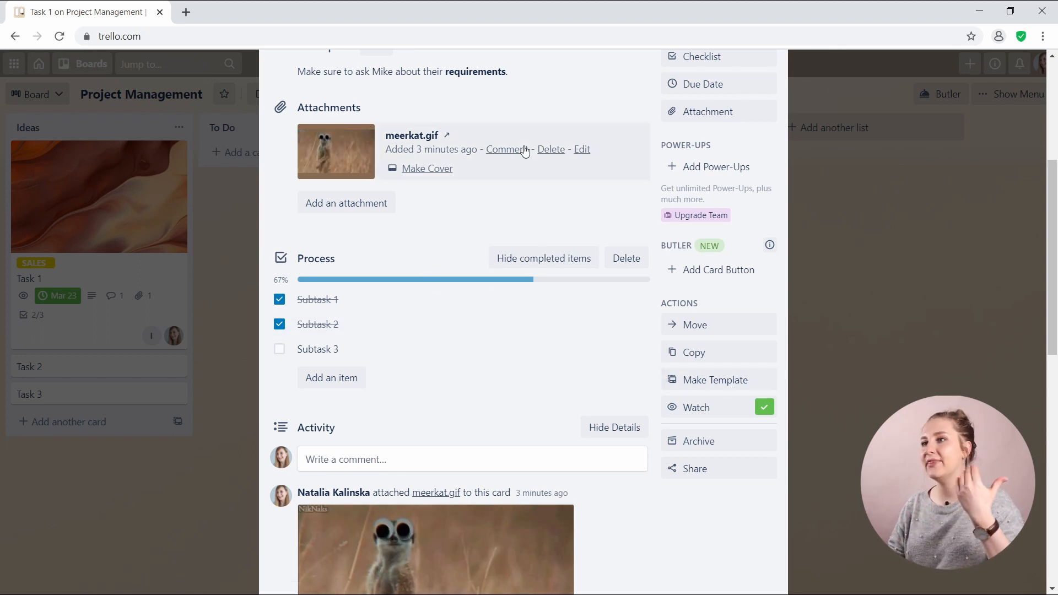
# View Task 1's sharing options, checking the card link, embed code and card e-mail address, and close them.
pyautogui.scroll(1, 563, 180)
pyautogui.scroll(-2, 549, 226)
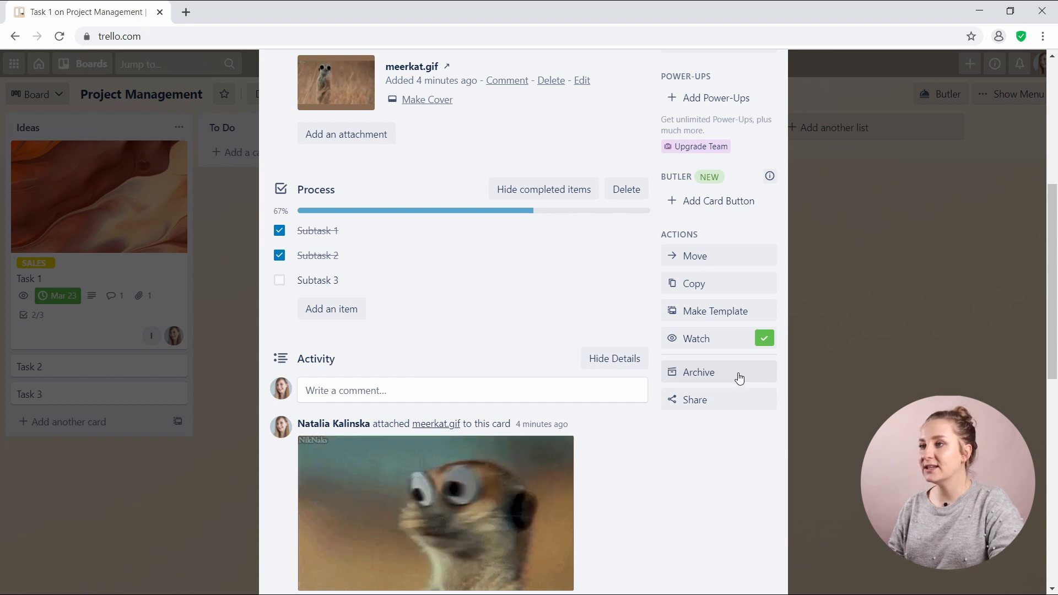
pyautogui.click(736, 406)
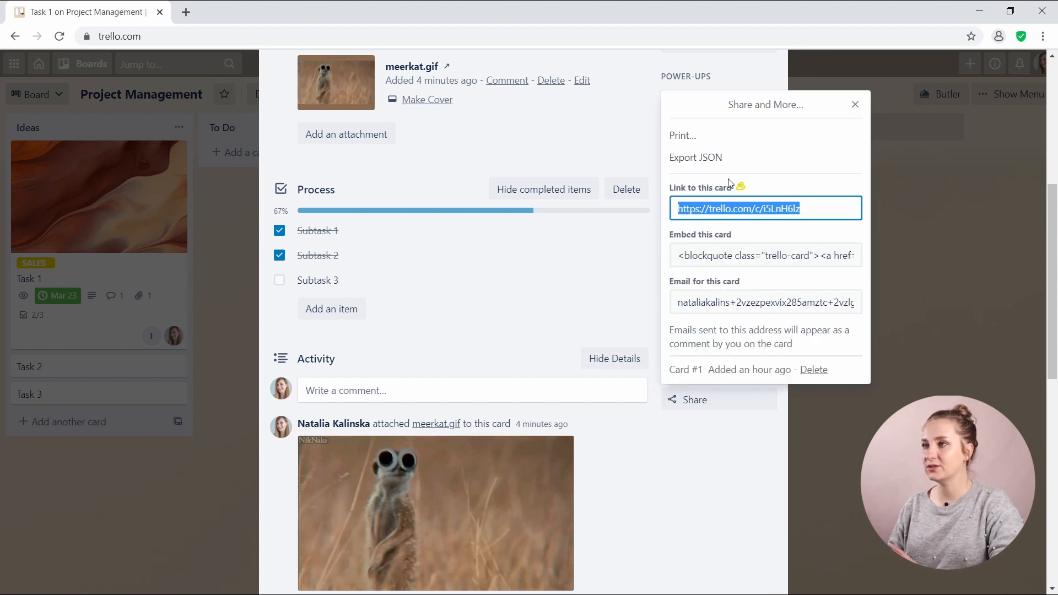
pyautogui.click(776, 262)
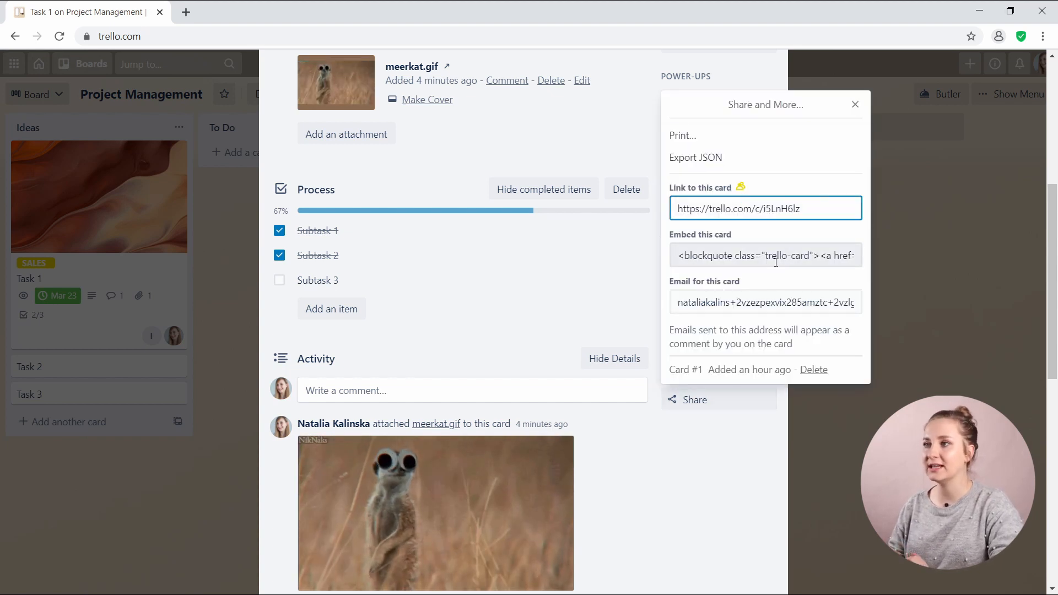
pyautogui.click(776, 262)
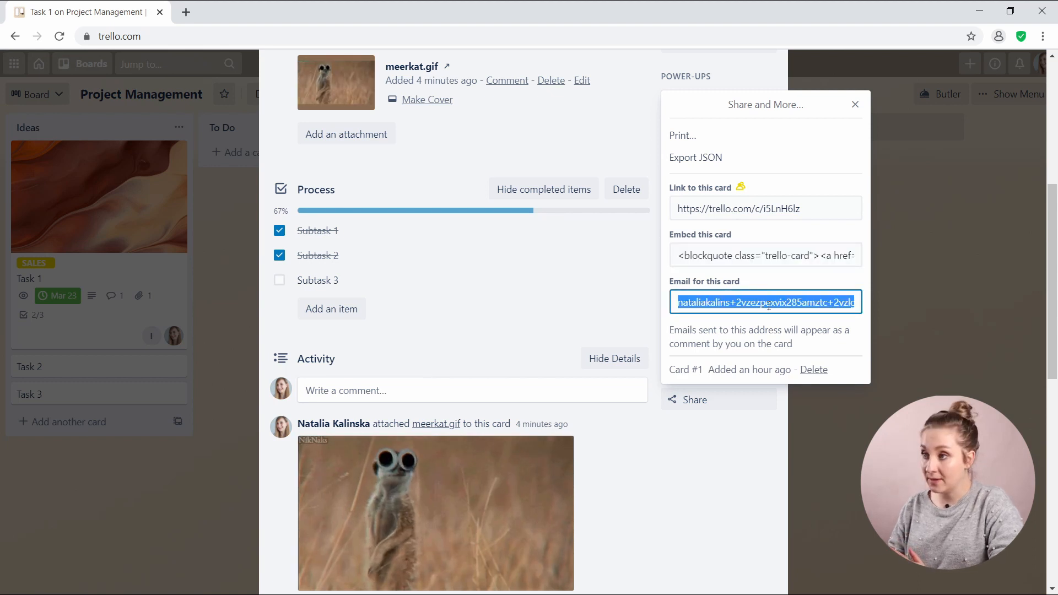
pyautogui.click(609, 435)
# Review the full Task 1 card from its cover to its activity history and return to the board.
pyautogui.scroll(6, 608, 434)
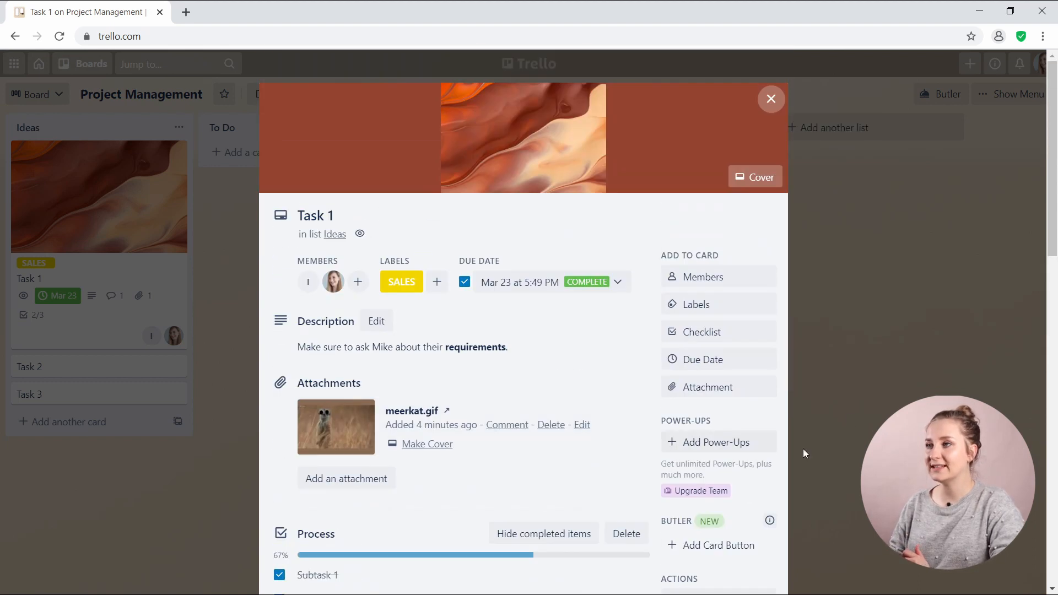
pyautogui.scroll(-15, 614, 373)
pyautogui.scroll(15, 761, 342)
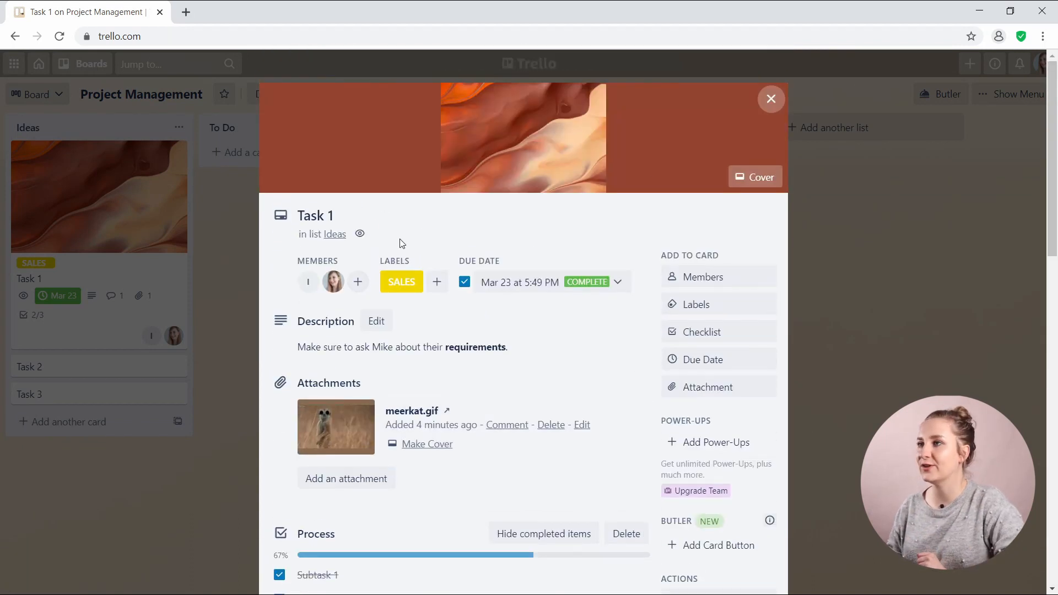
pyautogui.click(772, 101)
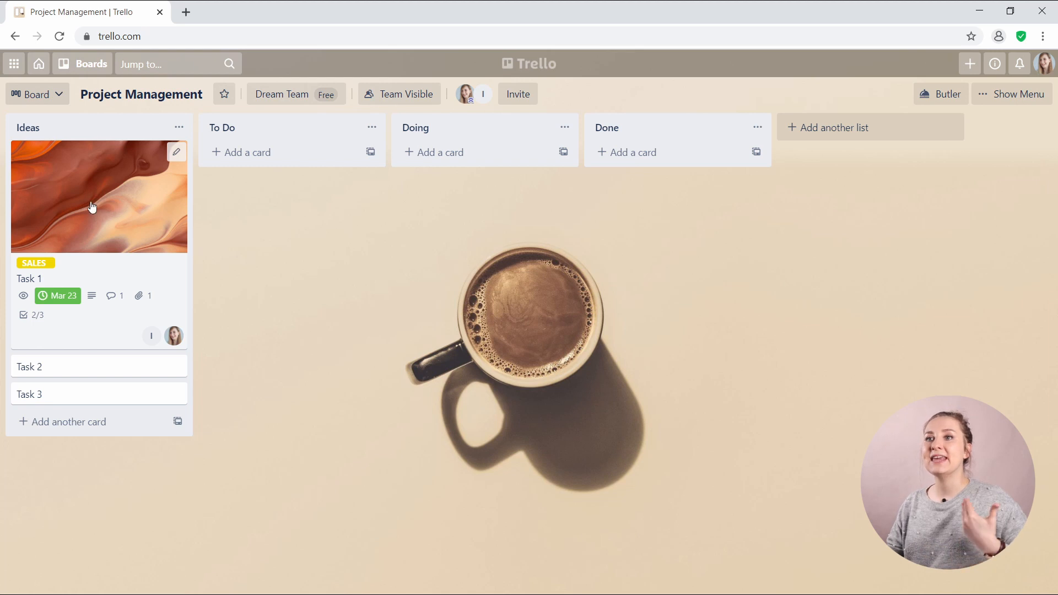
# Move Task 1 to Doing, back to To Do and to Doing again, place Task 2 in To Do, and move Task 1 to Done.
pyautogui.moveTo(61, 196); pyautogui.dragTo(419, 182)
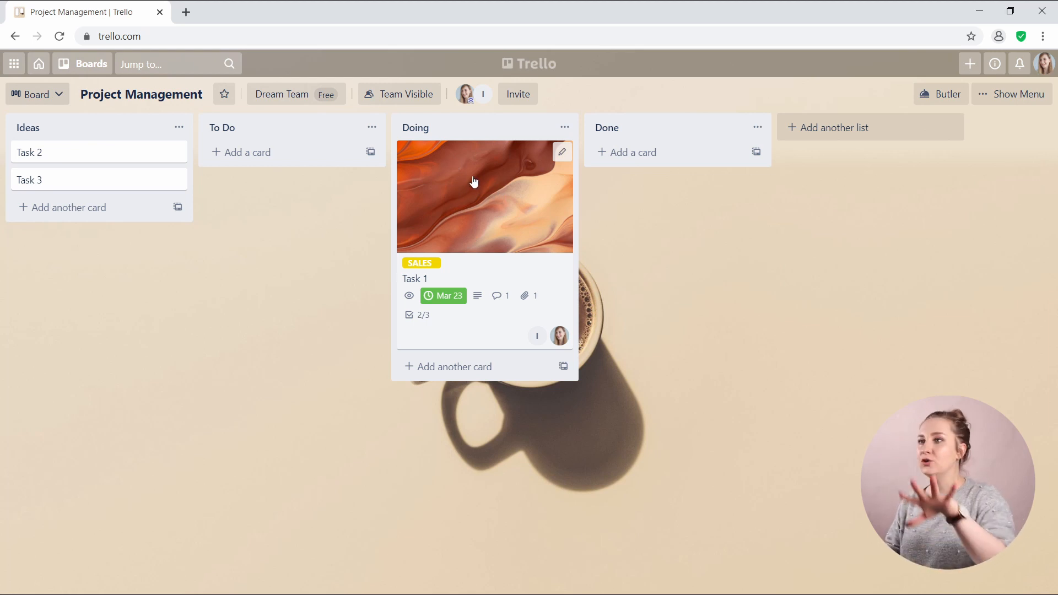
pyautogui.moveTo(513, 205); pyautogui.dragTo(364, 144)
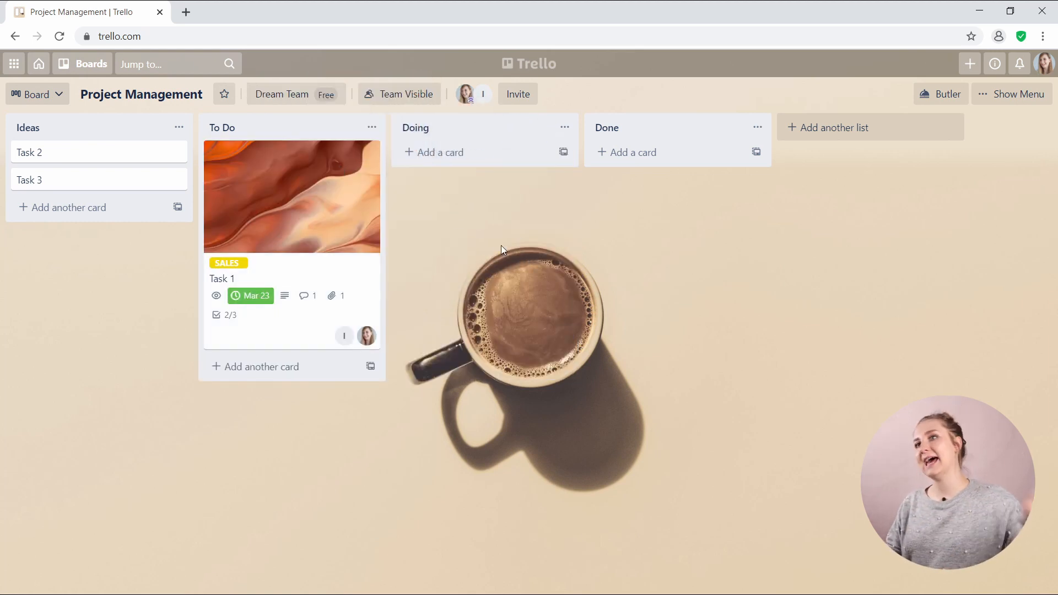
pyautogui.moveTo(262, 211); pyautogui.dragTo(506, 214)
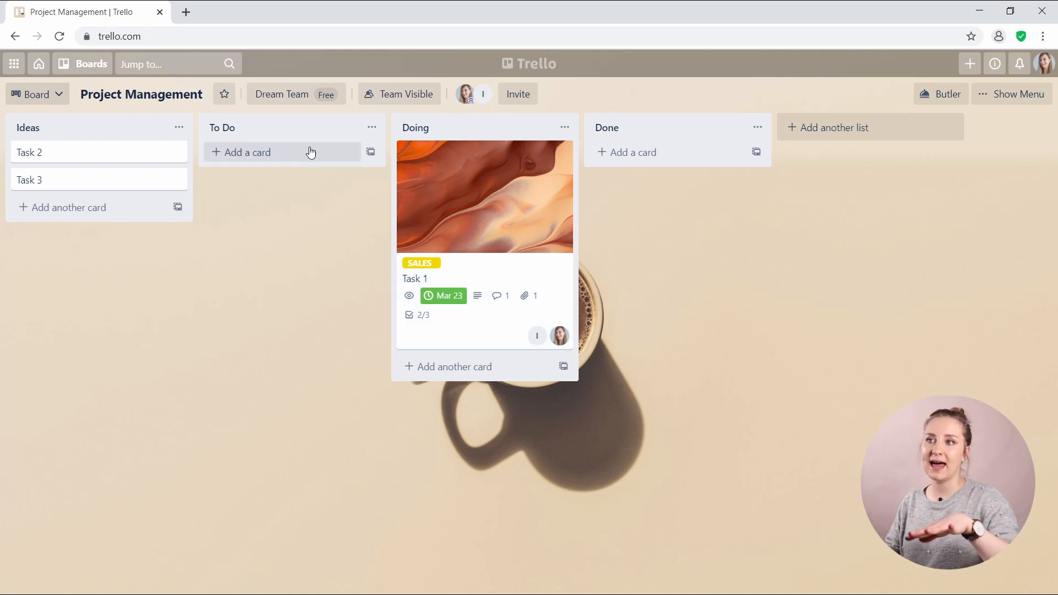
pyautogui.moveTo(154, 163); pyautogui.dragTo(215, 169)
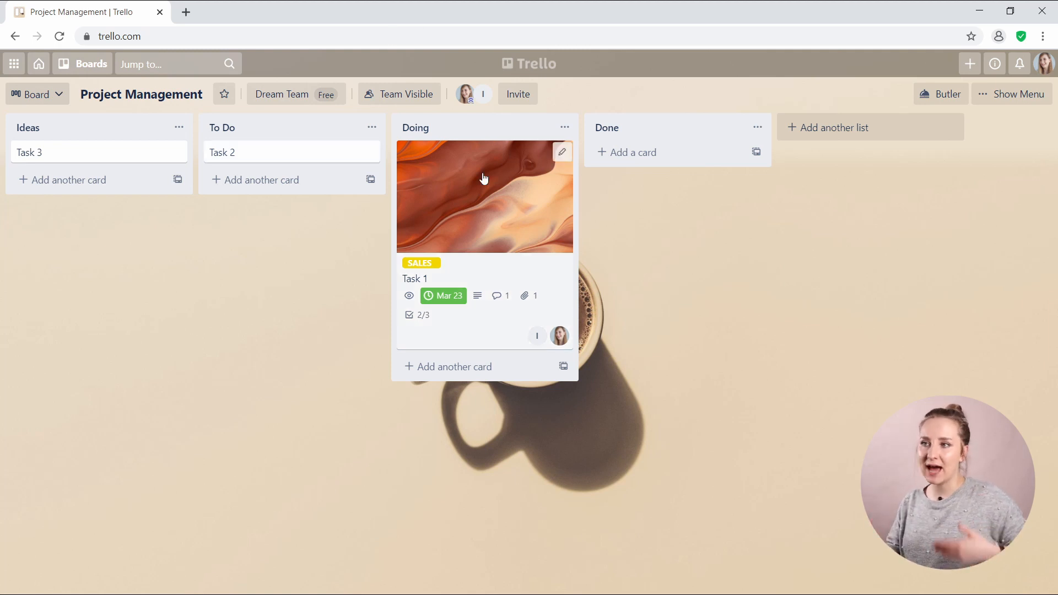
pyautogui.moveTo(520, 243); pyautogui.dragTo(621, 161)
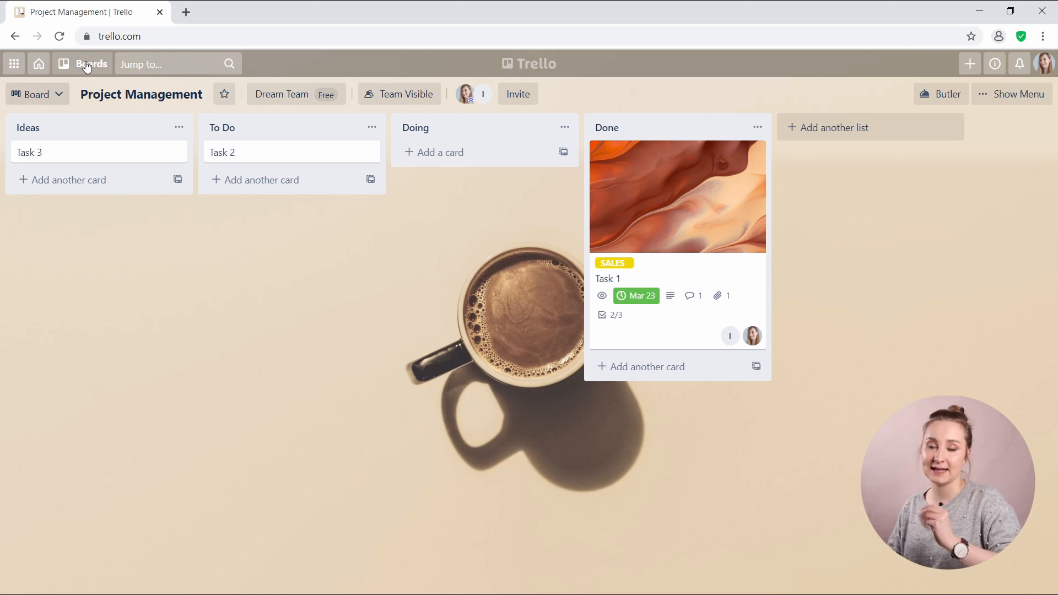
# Leave the board for the overview of all boards and examine the Recently Viewed and Dream Team sections.
pyautogui.click(39, 65)
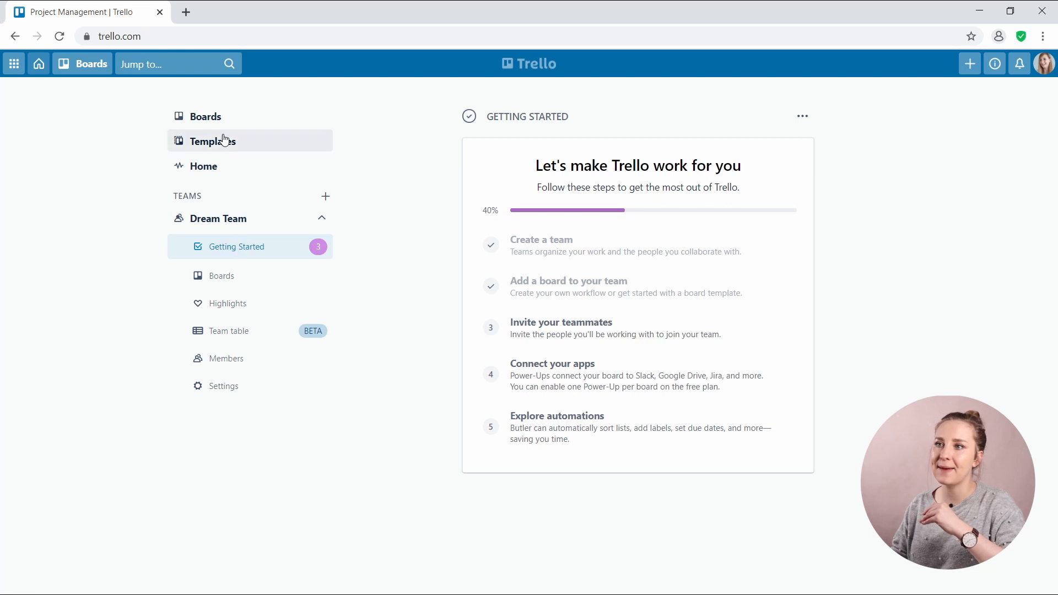
pyautogui.click(215, 118)
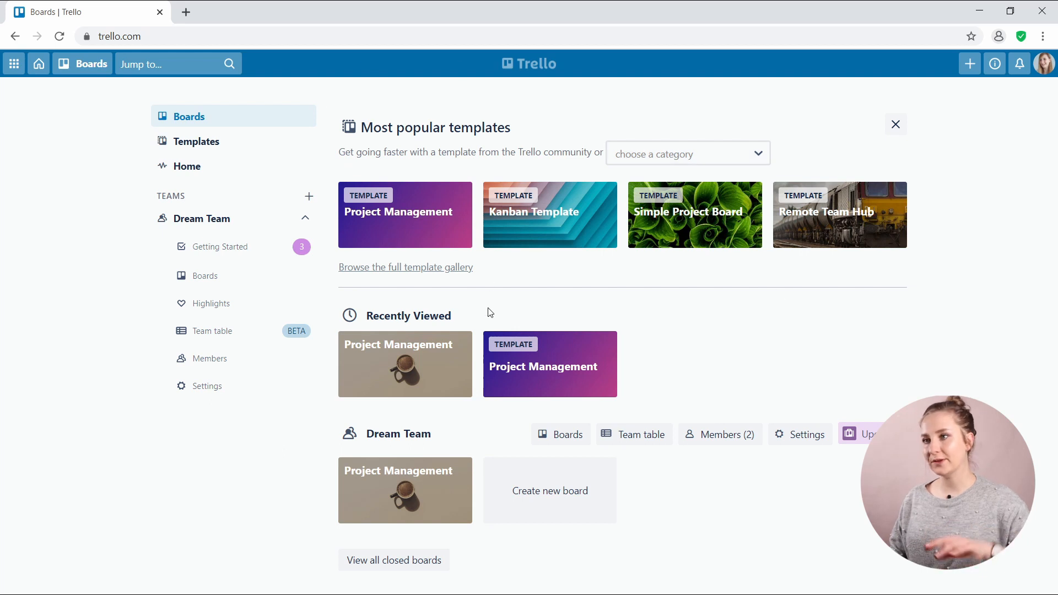
pyautogui.moveTo(375, 315); pyautogui.dragTo(463, 314)
pyautogui.click(465, 315)
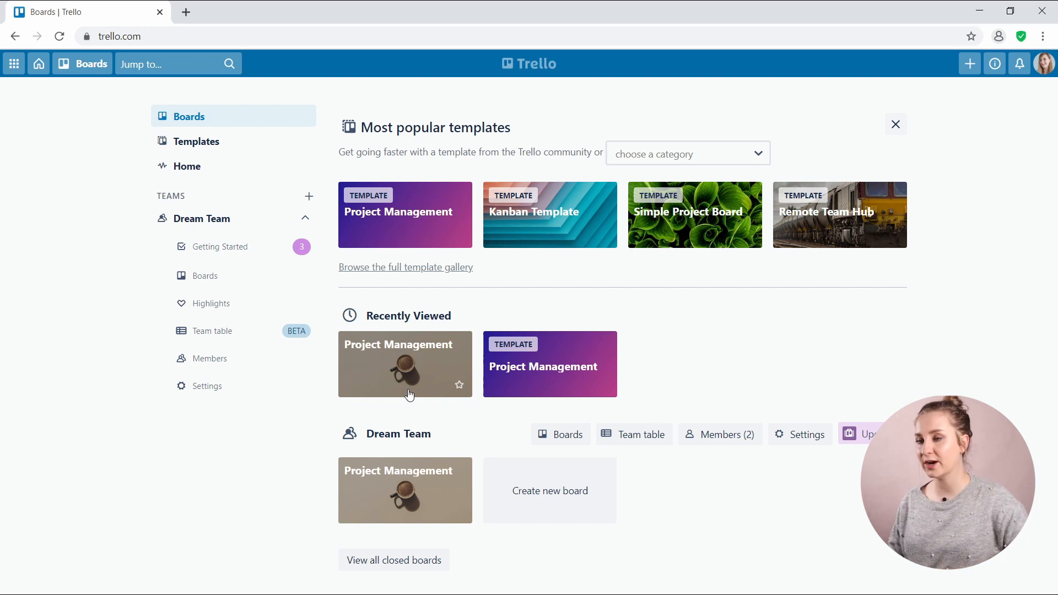
pyautogui.doubleClick(416, 434)
pyautogui.click(435, 434)
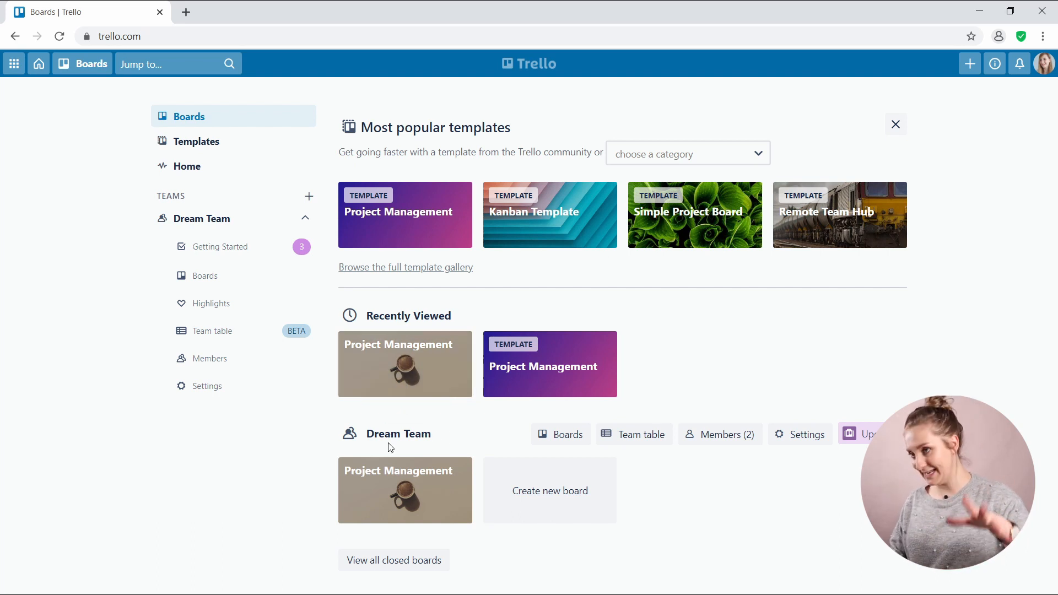
# Create a team-visible board titled Content Calendar in Dream Team with the plain orange background.
pyautogui.click(563, 503)
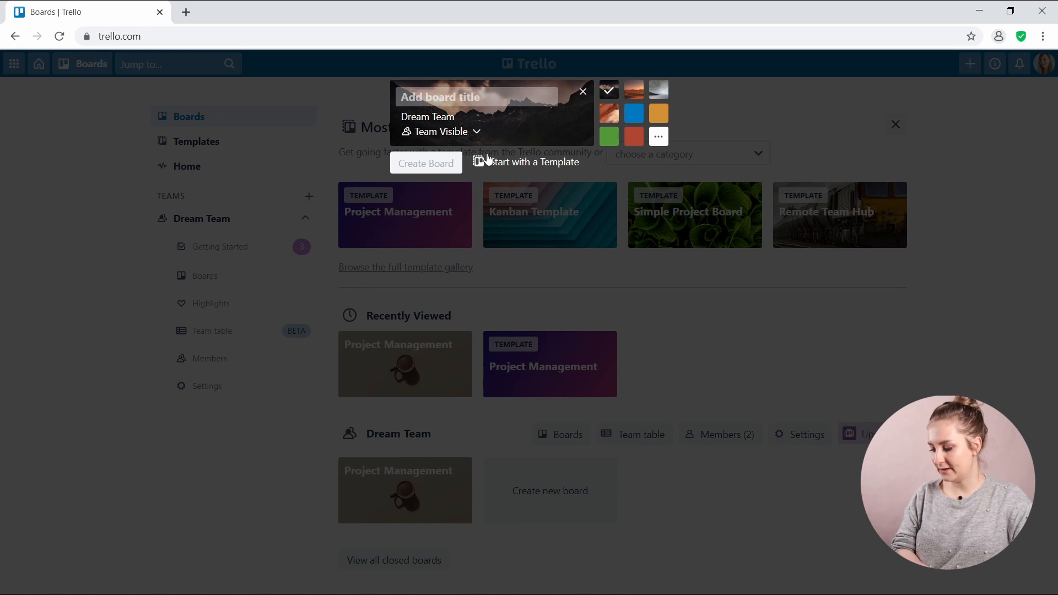
pyautogui.write('Content Calendar')
pyautogui.click(659, 113)
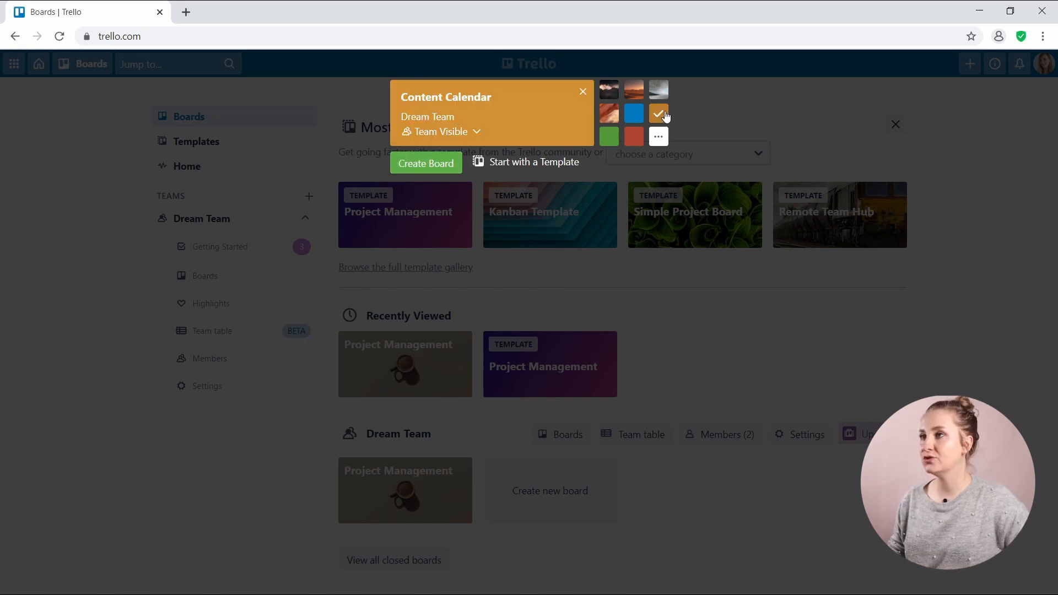
pyautogui.click(430, 163)
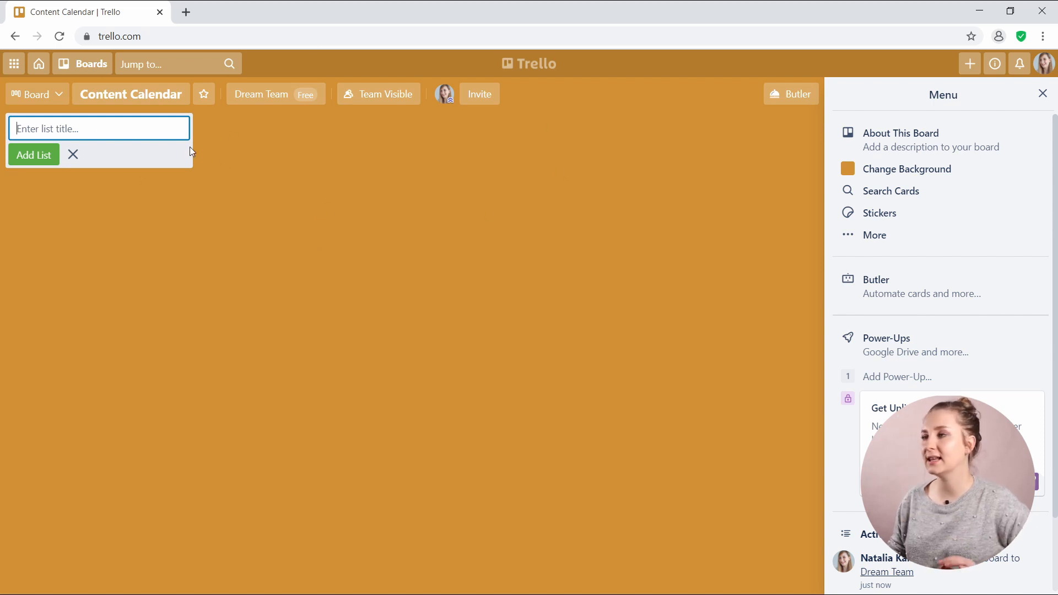
# Search the Unsplash board background photos for calendar.
pyautogui.click(840, 171)
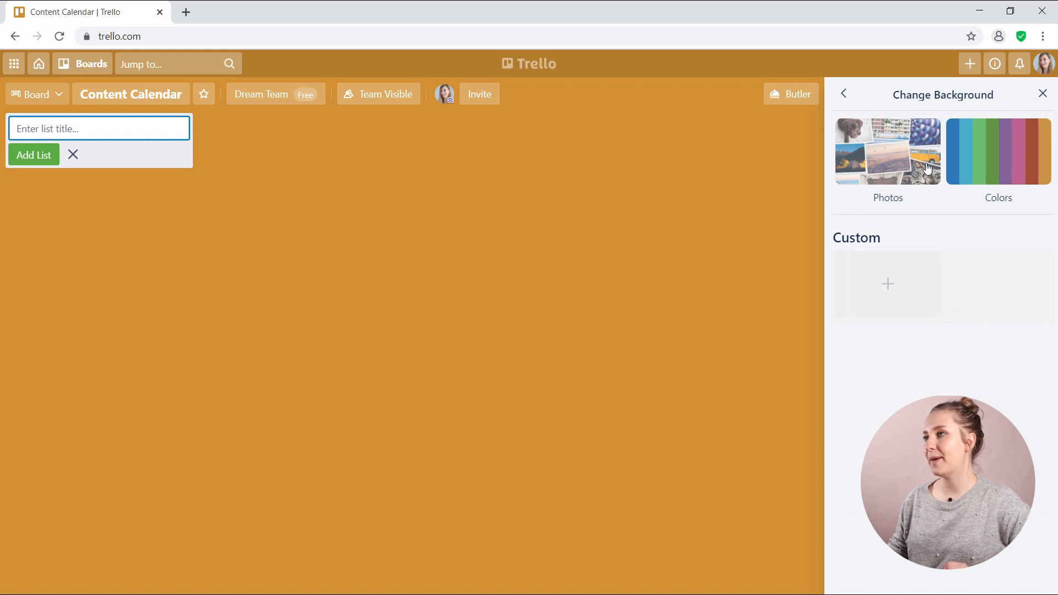
pyautogui.click(908, 184)
pyautogui.click(919, 133)
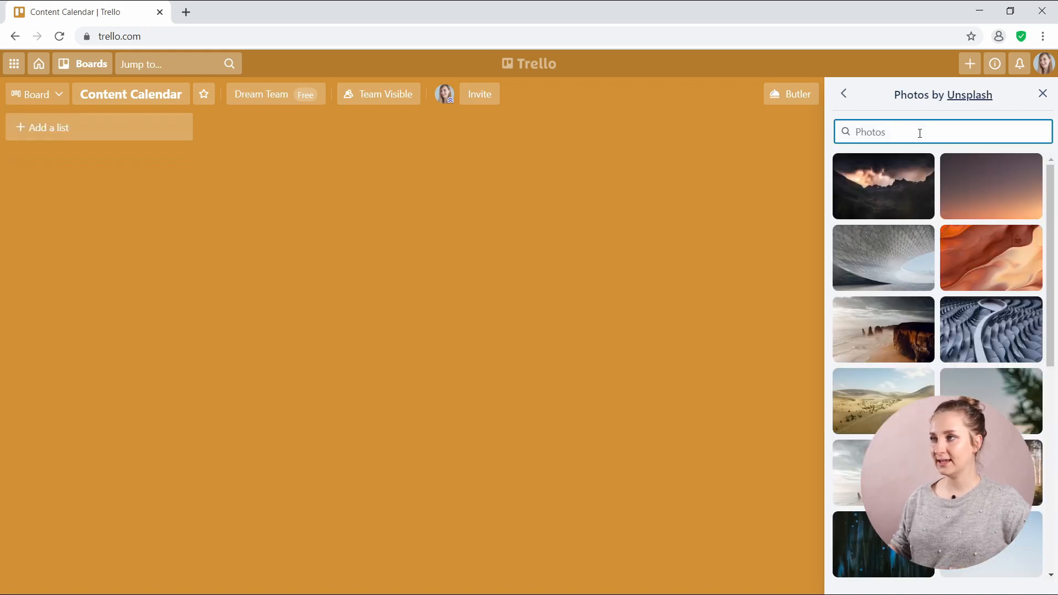
pyautogui.write('calender')
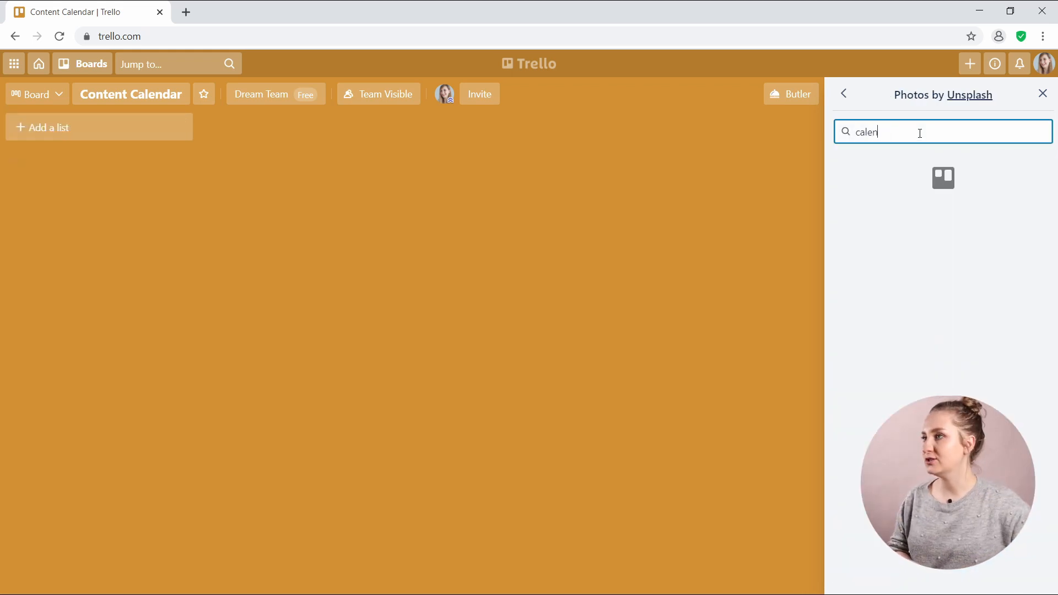
pyautogui.press('BackSpace')
pyautogui.press('BackSpace')
pyautogui.write('ar')
# Browse the calendar photos and set the one with the red May calendar as the board background.
pyautogui.scroll(-5, 971, 302)
pyautogui.scroll(-6, 971, 301)
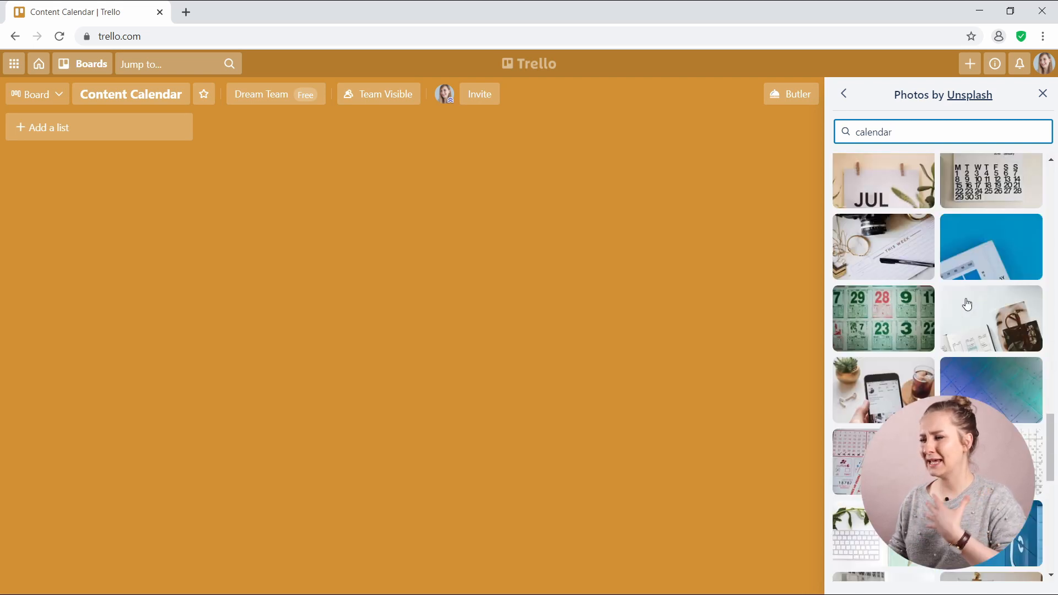
pyautogui.scroll(-10, 957, 305)
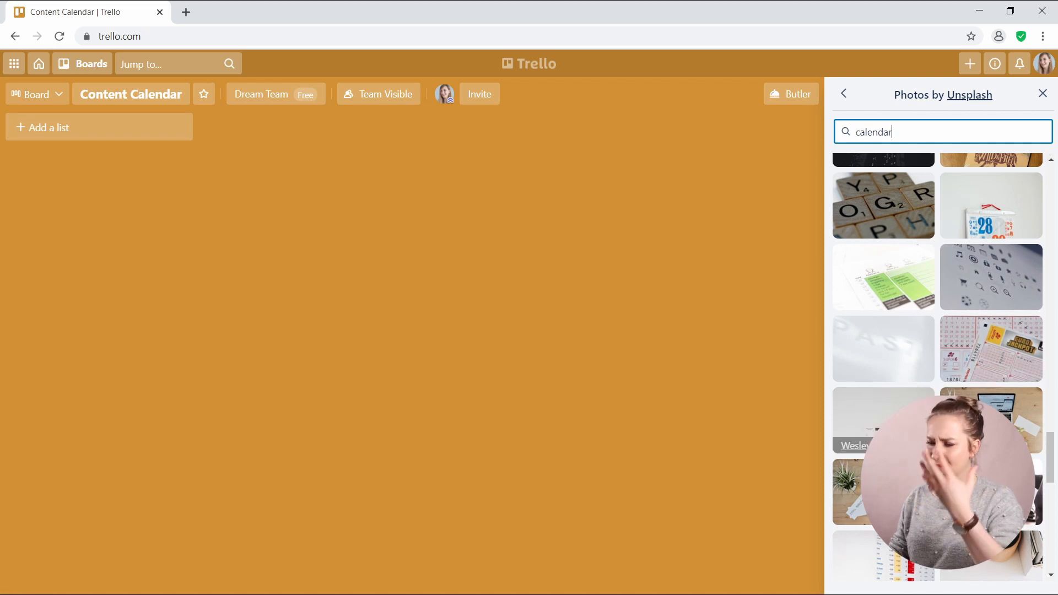
pyautogui.scroll(-6, 904, 430)
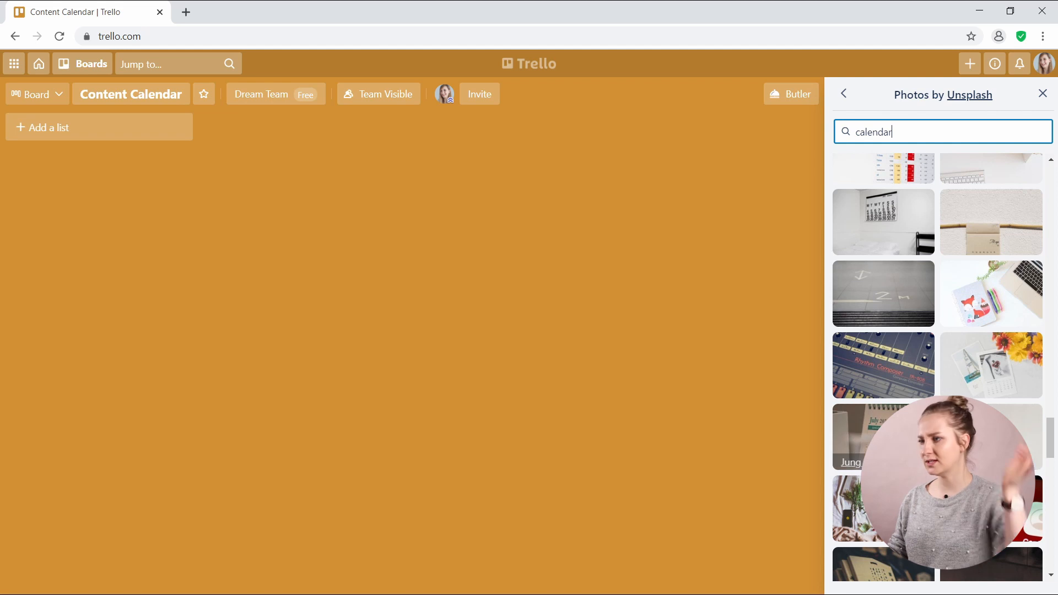
pyautogui.click(849, 507)
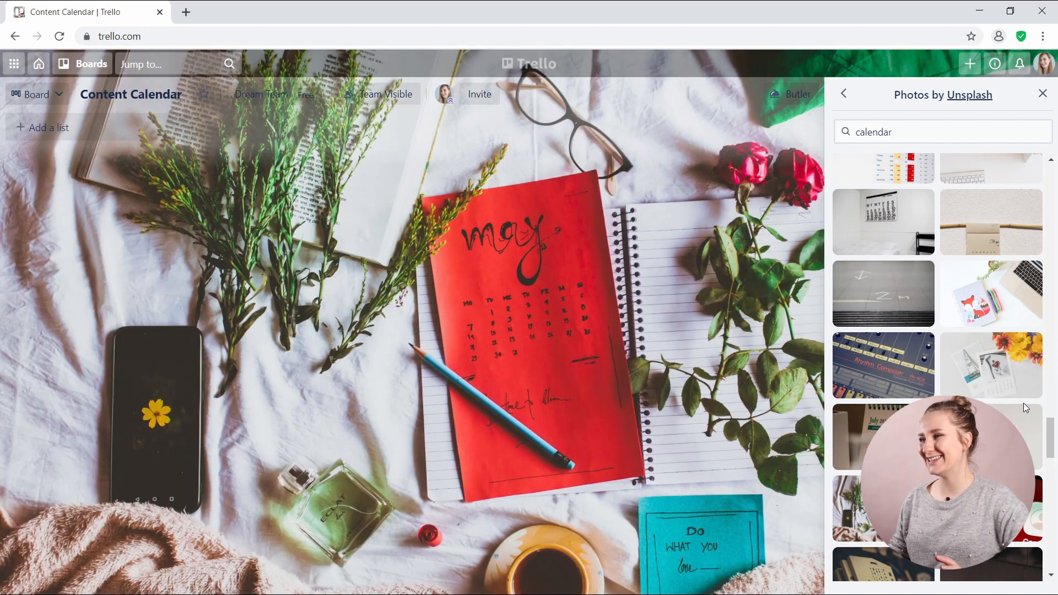
# Replace the board background with the plain white January calendar photo and close the board menu.
pyautogui.scroll(-5, 987, 386)
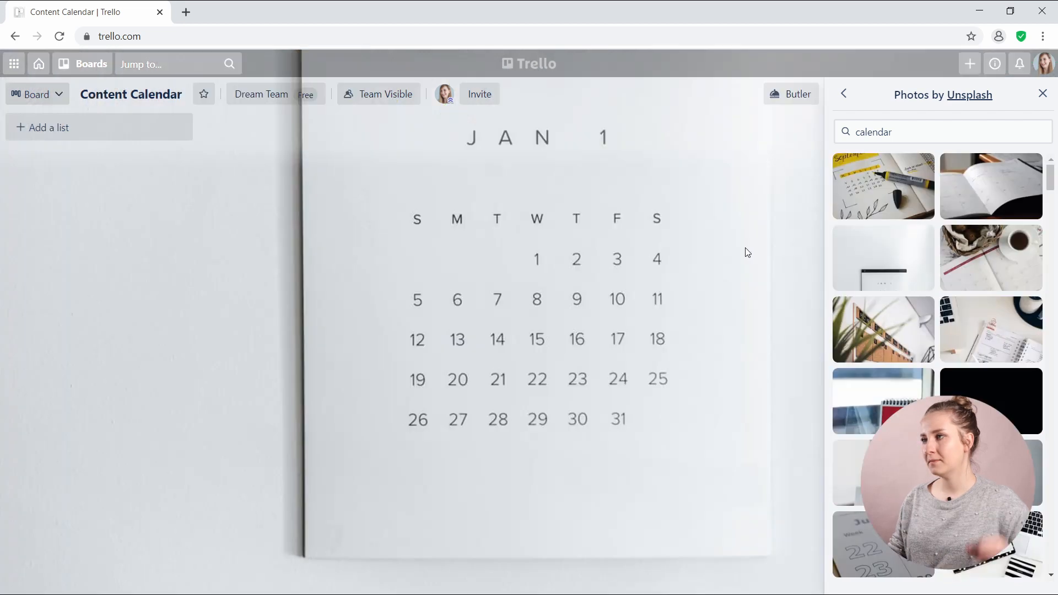
pyautogui.click(882, 247)
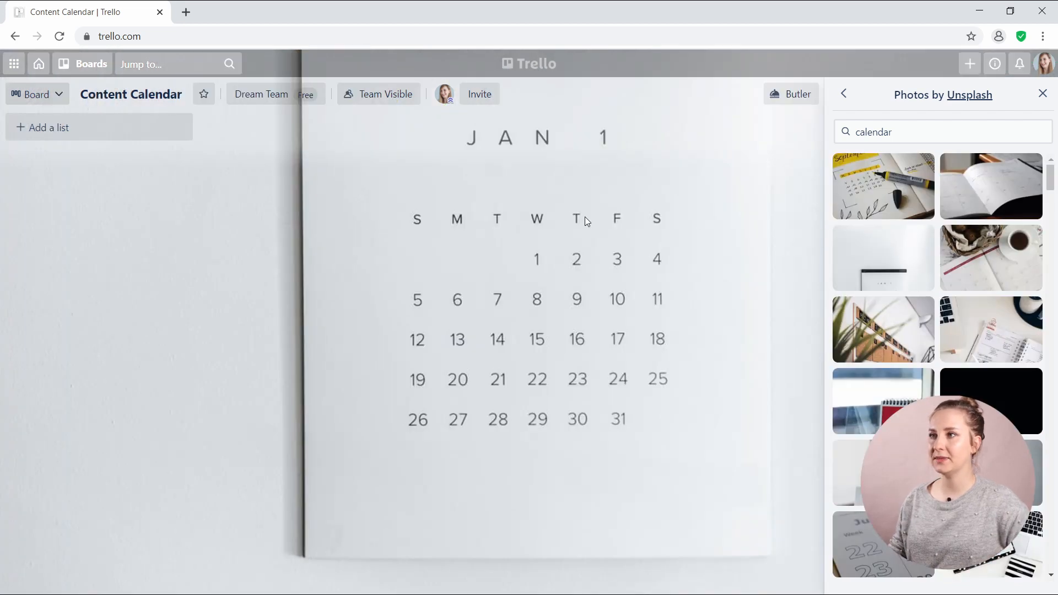
pyautogui.click(844, 94)
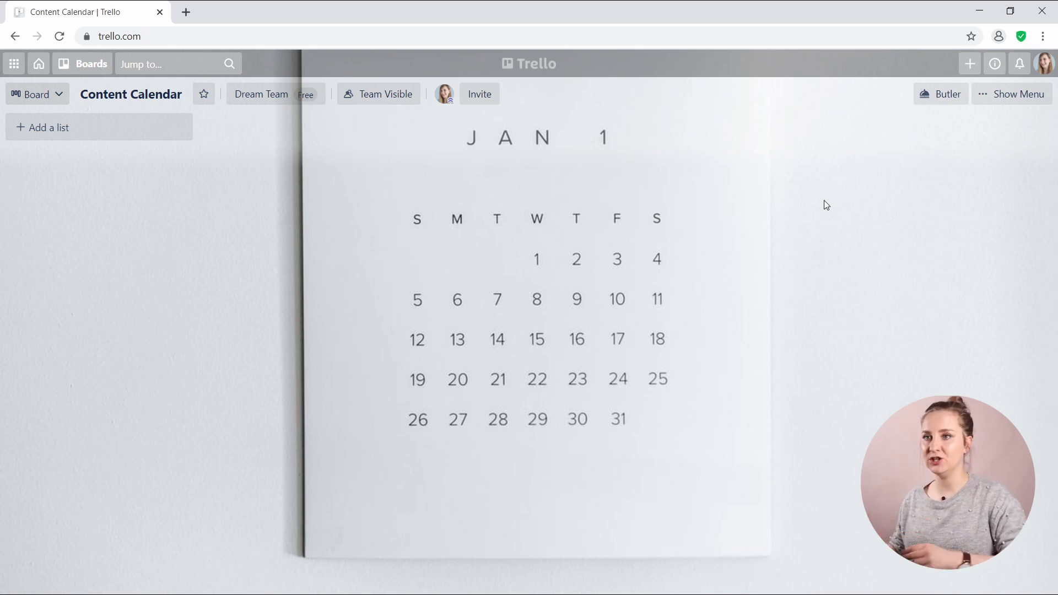
# Add two lists to the board, titled Ideas and Going Ahead.
pyautogui.click(159, 133)
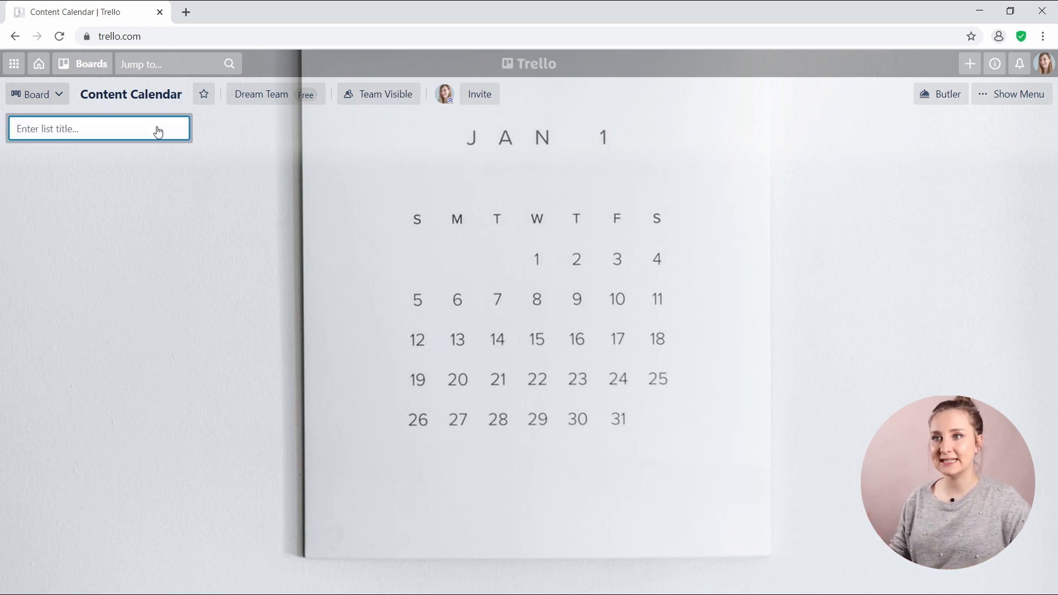
pyautogui.write('Ideas')
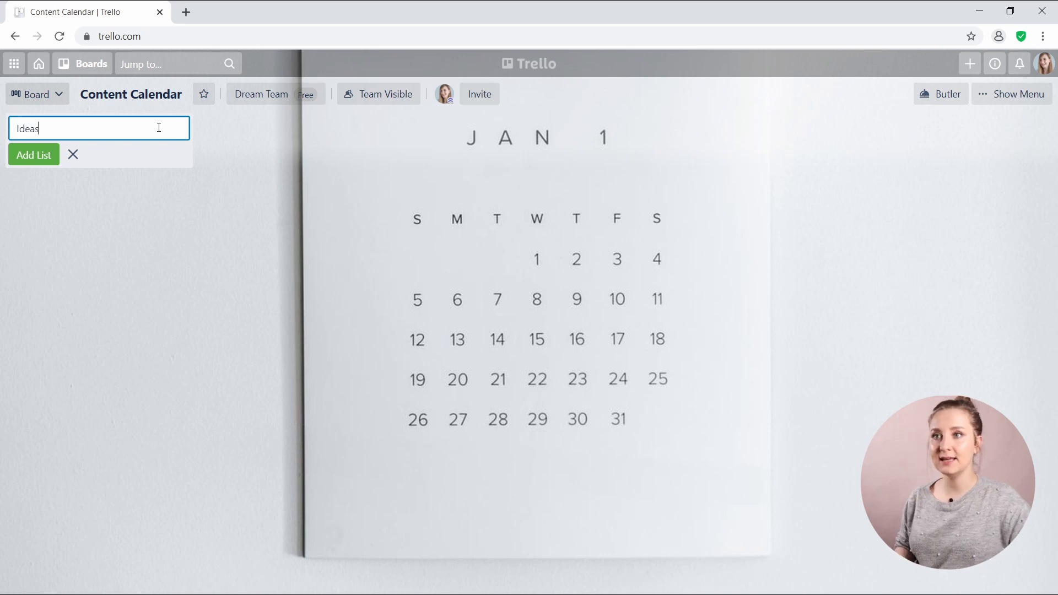
pyautogui.press('Return')
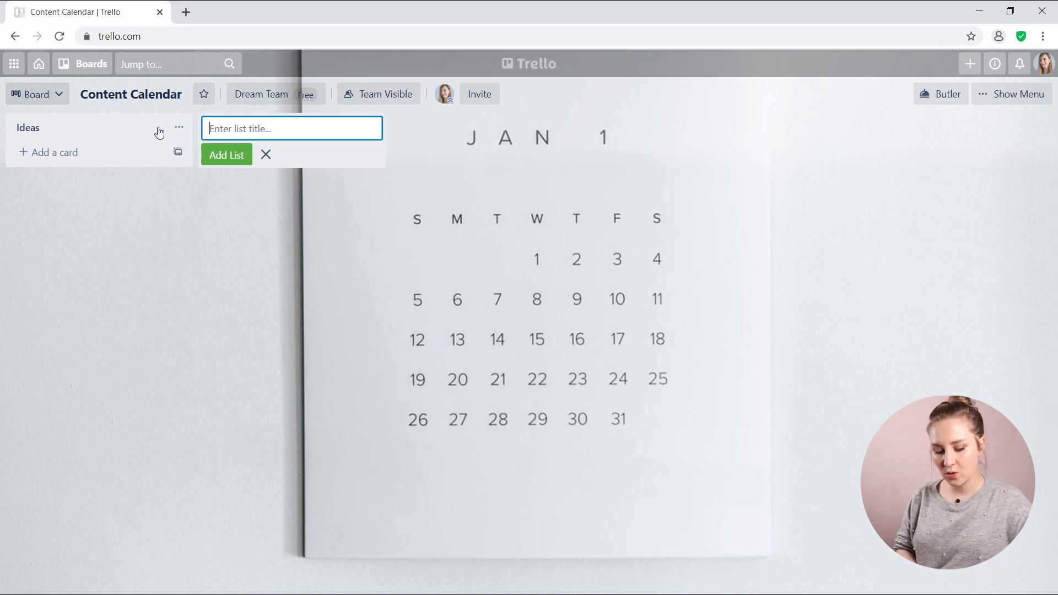
pyautogui.write('Upd')
pyautogui.press('BackSpace')
pyautogui.press('BackSpace')
pyautogui.press('BackSpace')
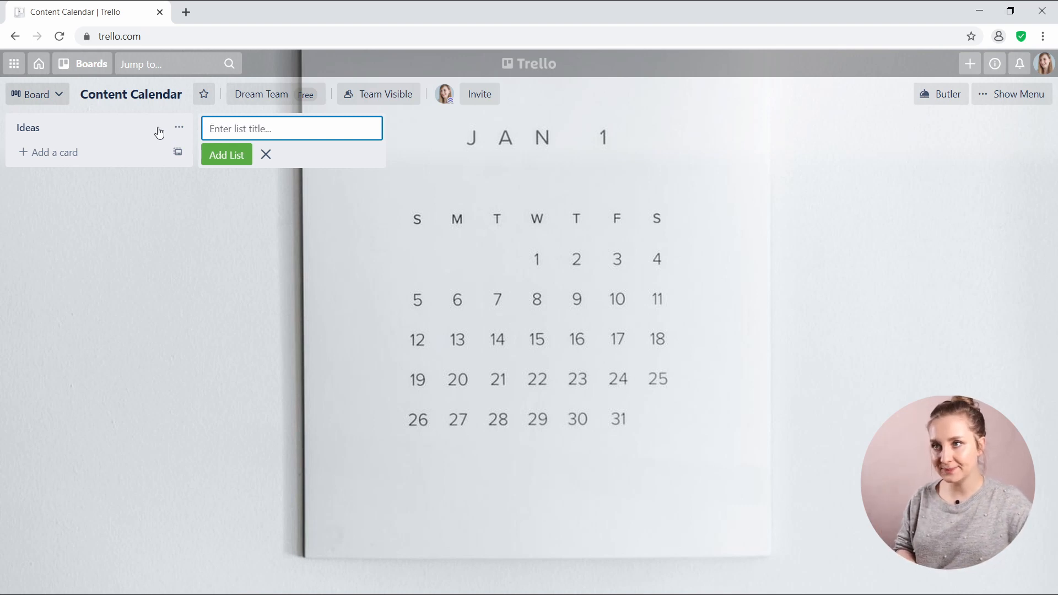
pyautogui.write('Going Ahead')
pyautogui.press('Return')
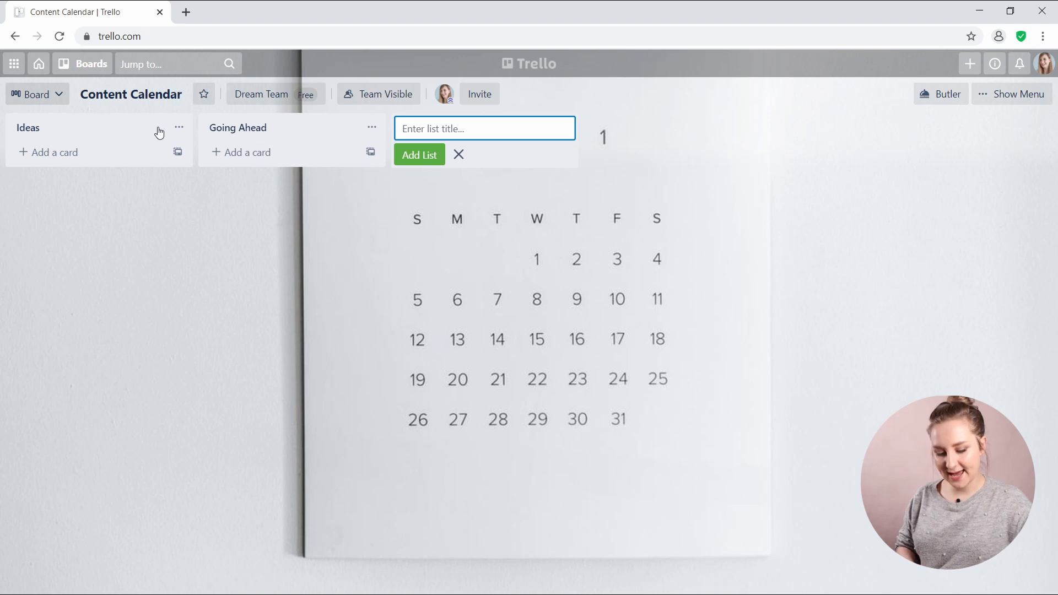
# Add the lists Writing Caption and Choosing Image after Going Ahead.
pyautogui.write('Writing')
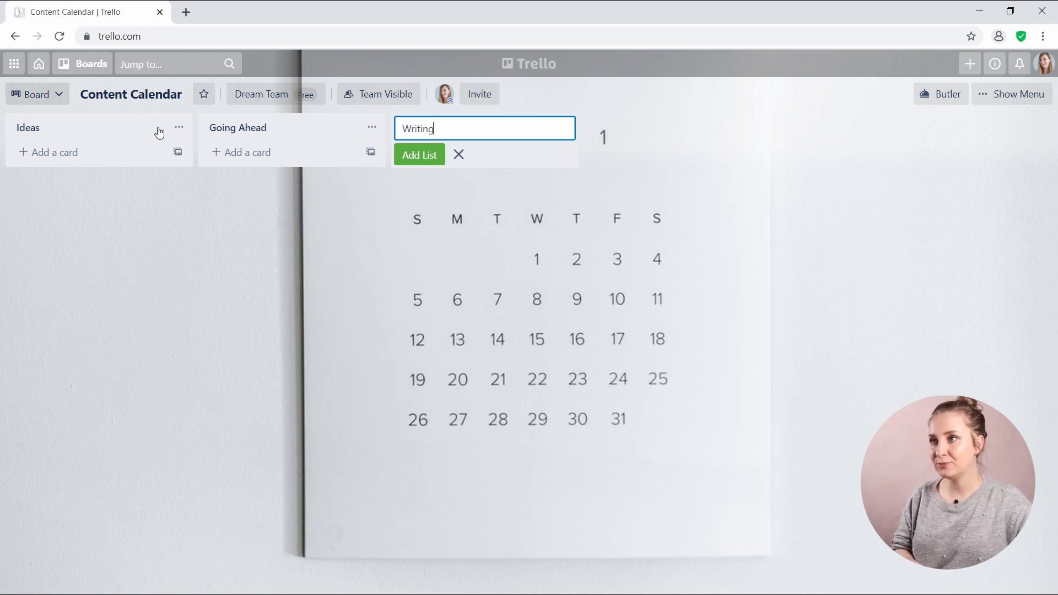
pyautogui.write(' Caption')
pyautogui.press('Return')
pyautogui.write('Choosin')
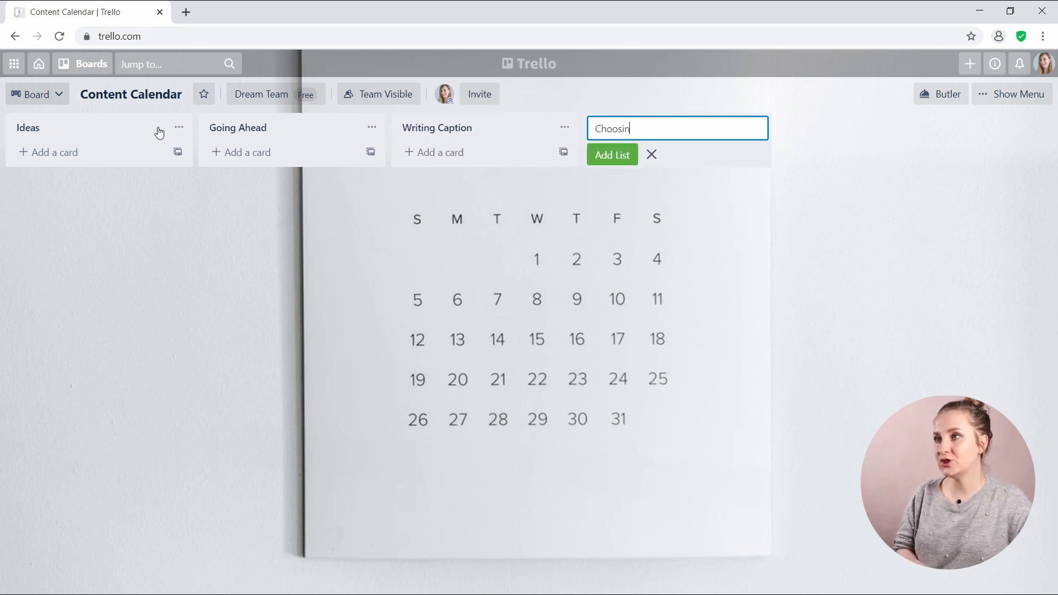
pyautogui.write('g Image')
pyautogui.press('Return')
# Add the lists Choosing Hashtags, Ready to Schedule and Published at the end of the board.
pyautogui.write('Choo')
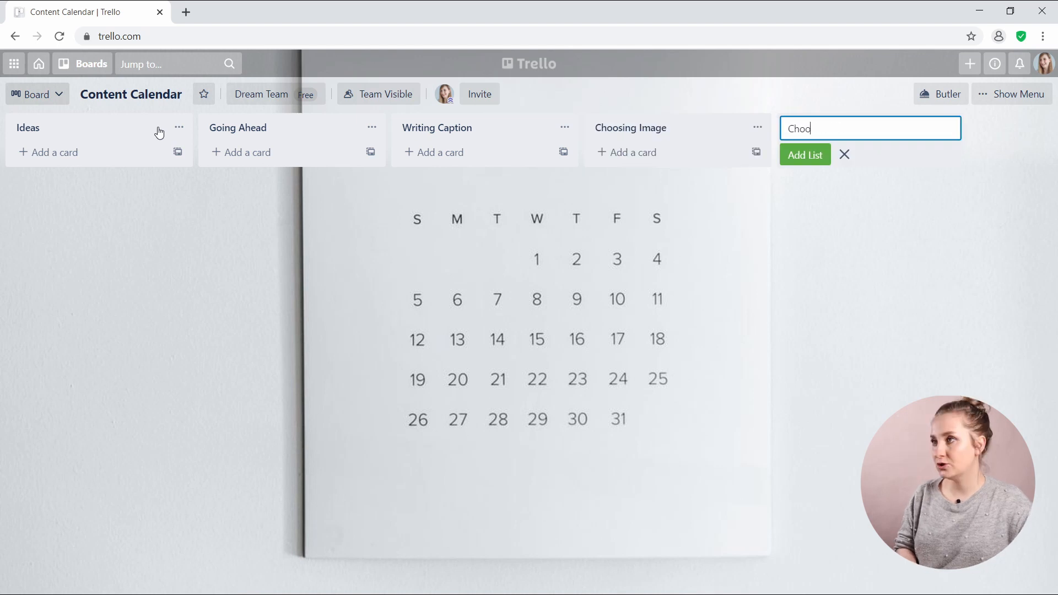
pyautogui.write('sing Hashtags')
pyautogui.press('Return')
pyautogui.write('Rea')
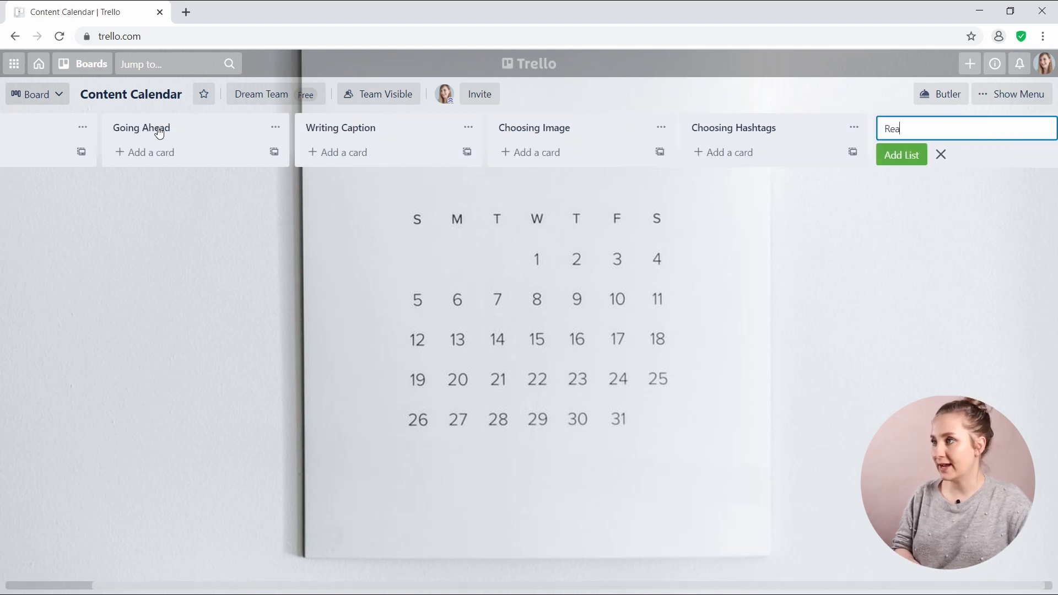
pyautogui.write('dy to Schedule')
pyautogui.press('Return')
pyautogui.write('Published')
pyautogui.click(815, 302)
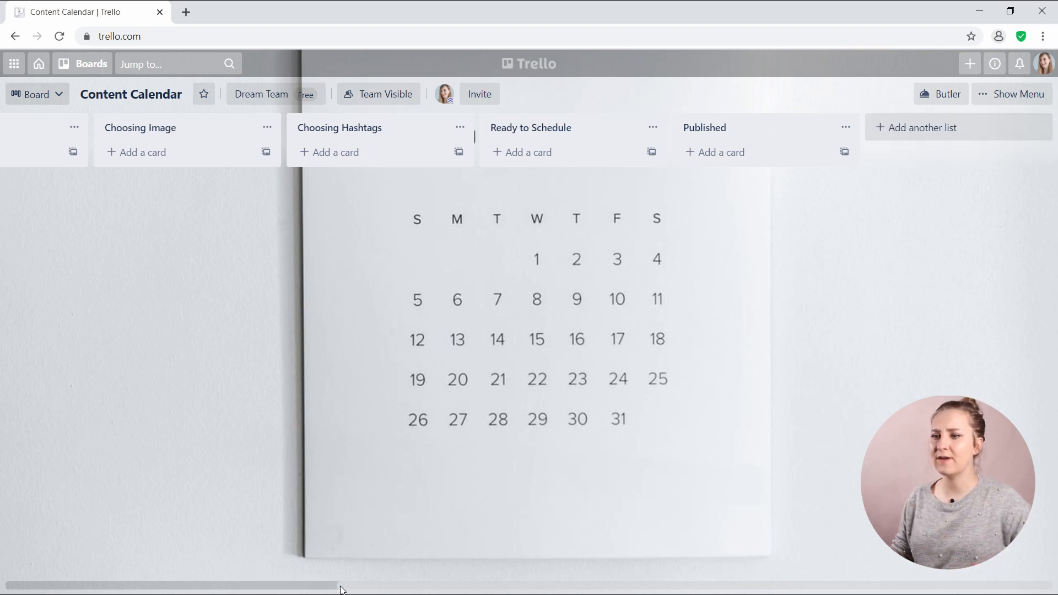
pyautogui.moveTo(330, 585); pyautogui.dragTo(1, 553)
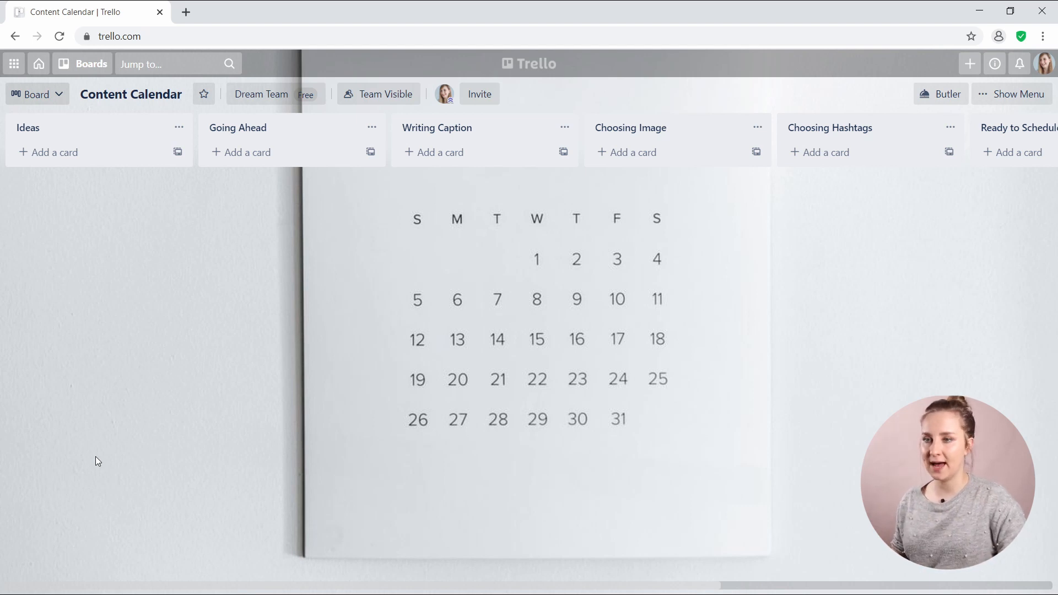
# Open the board's label settings and name the purple label INSTAGRAM.
pyautogui.click(1005, 94)
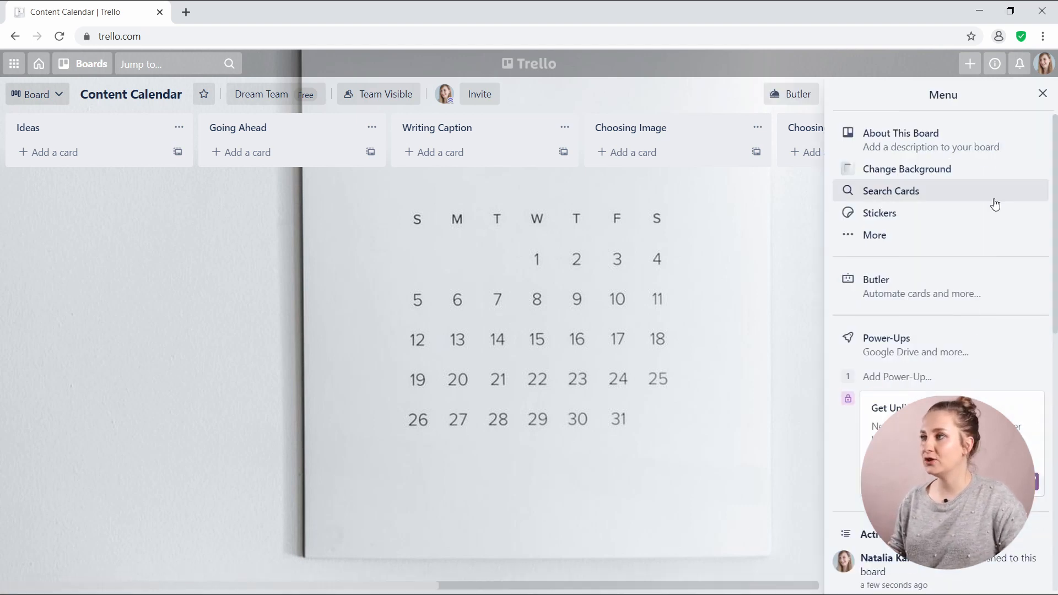
pyautogui.click(937, 241)
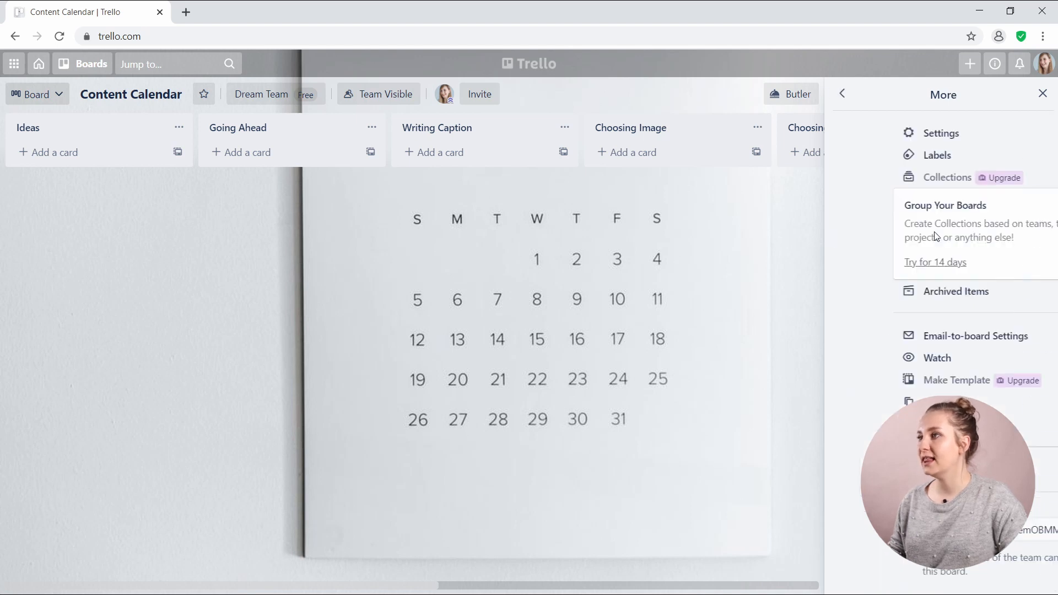
pyautogui.click(923, 166)
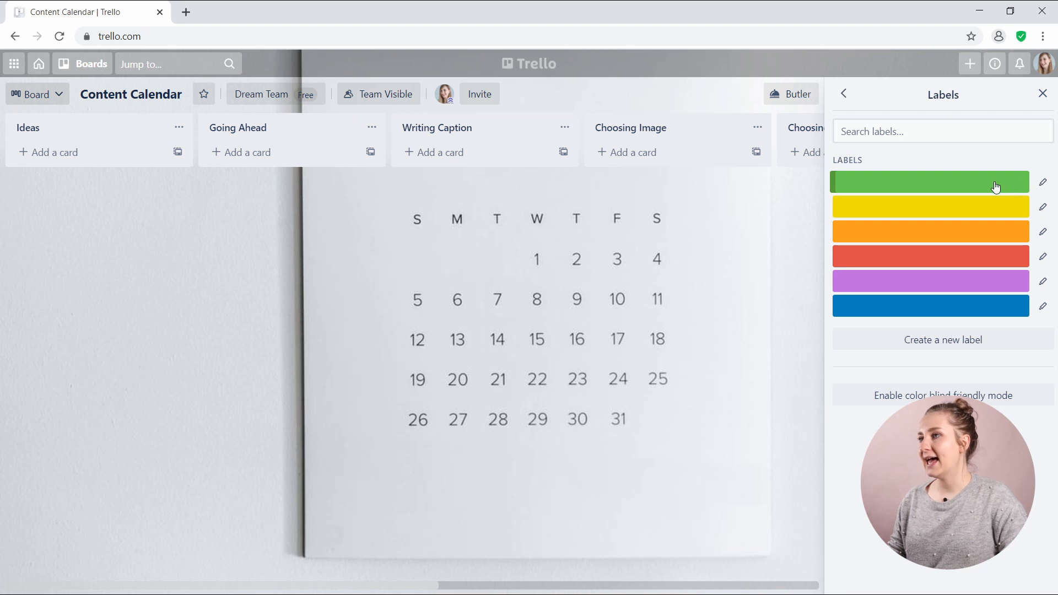
pyautogui.click(888, 284)
pyautogui.write('IN')
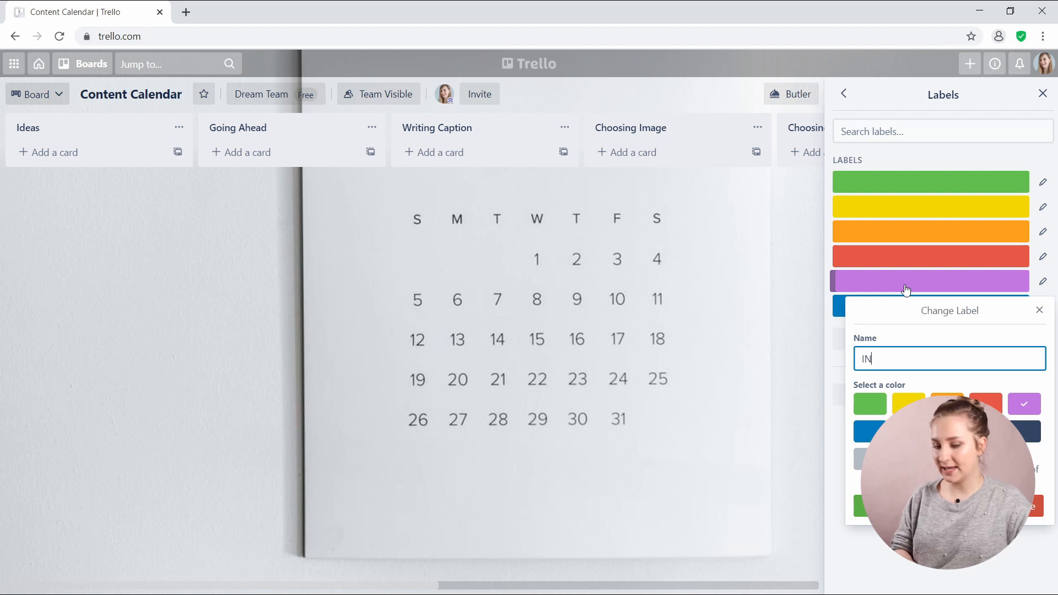
pyautogui.write('STAGRAM')
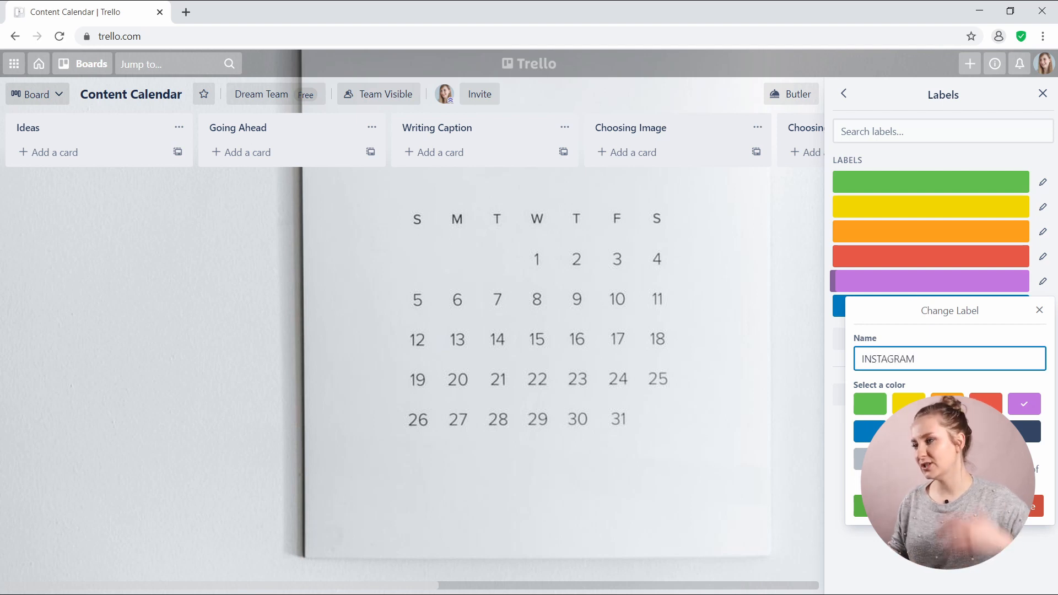
pyautogui.press('Return')
# Name the blue label FACEBOOK and the red label YOUTUBE.
pyautogui.click(911, 312)
pyautogui.write('FACEBOOK')
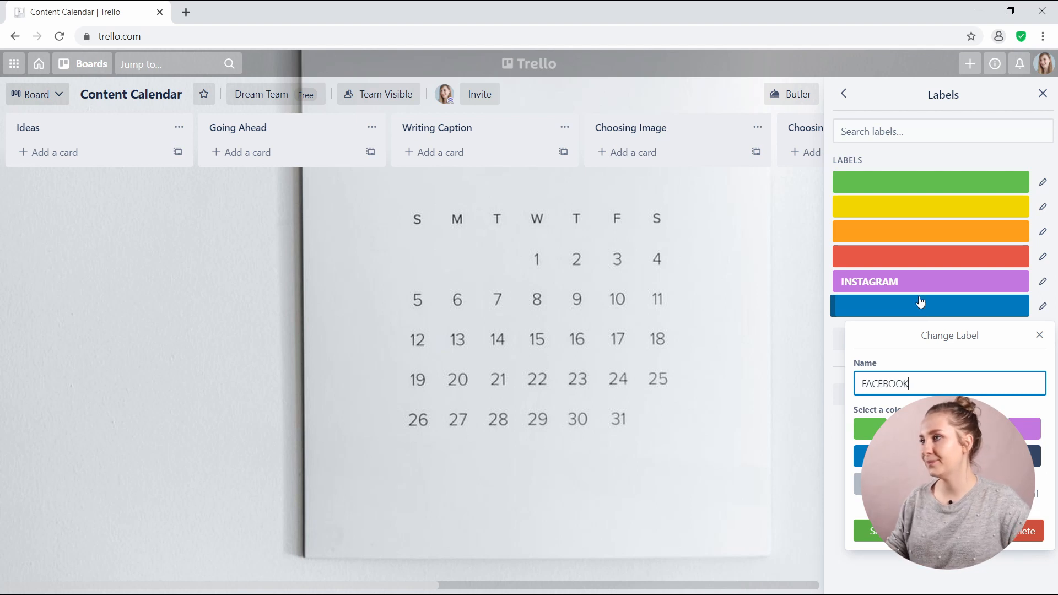
pyautogui.press('Return')
pyautogui.click(943, 266)
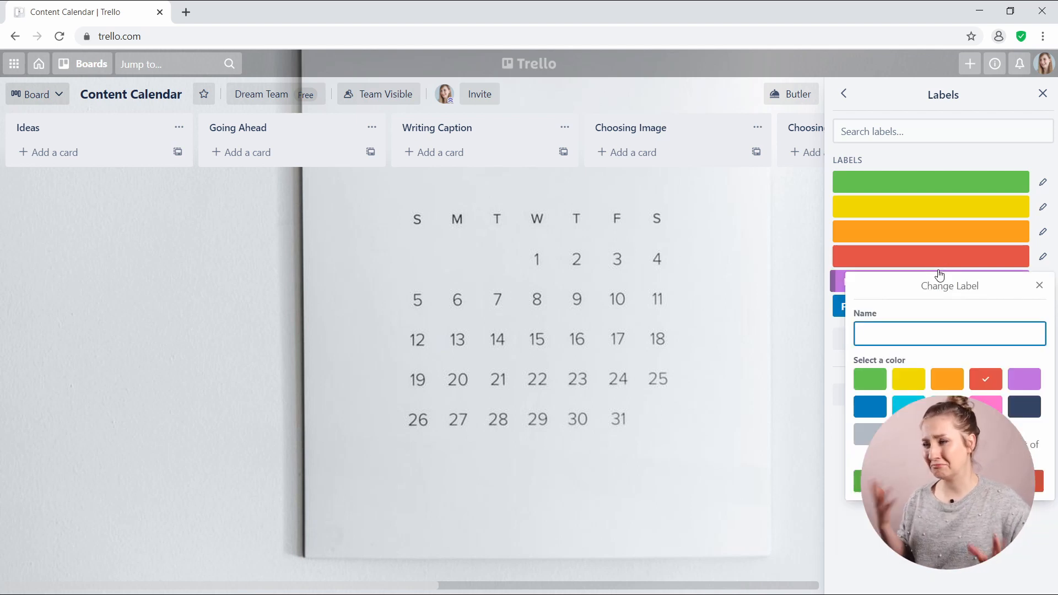
pyautogui.write('YOUTUBE')
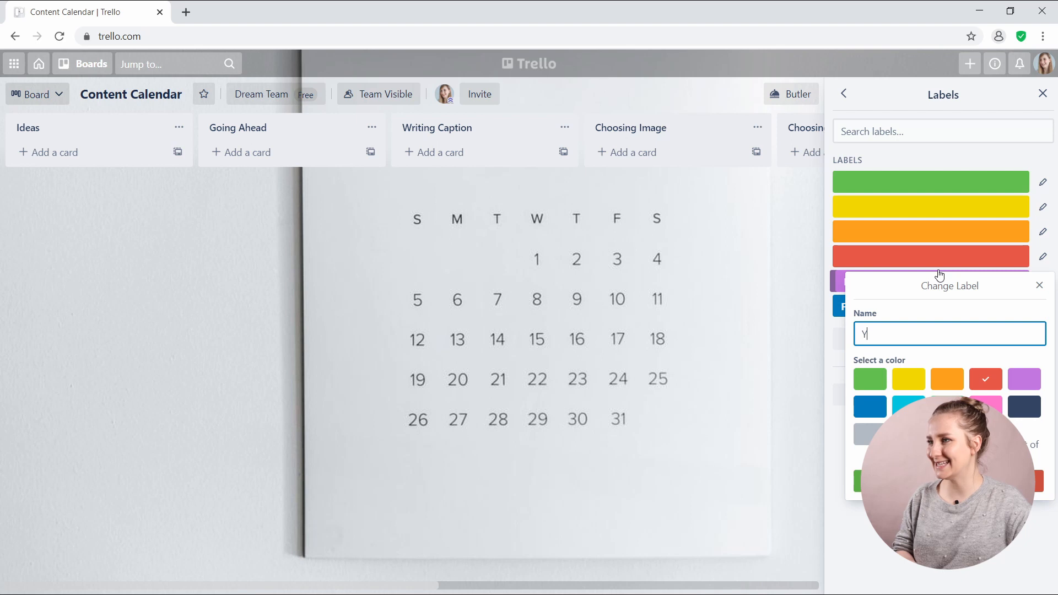
pyautogui.press('Return')
# Name the yellow label BLOG.
pyautogui.click(914, 213)
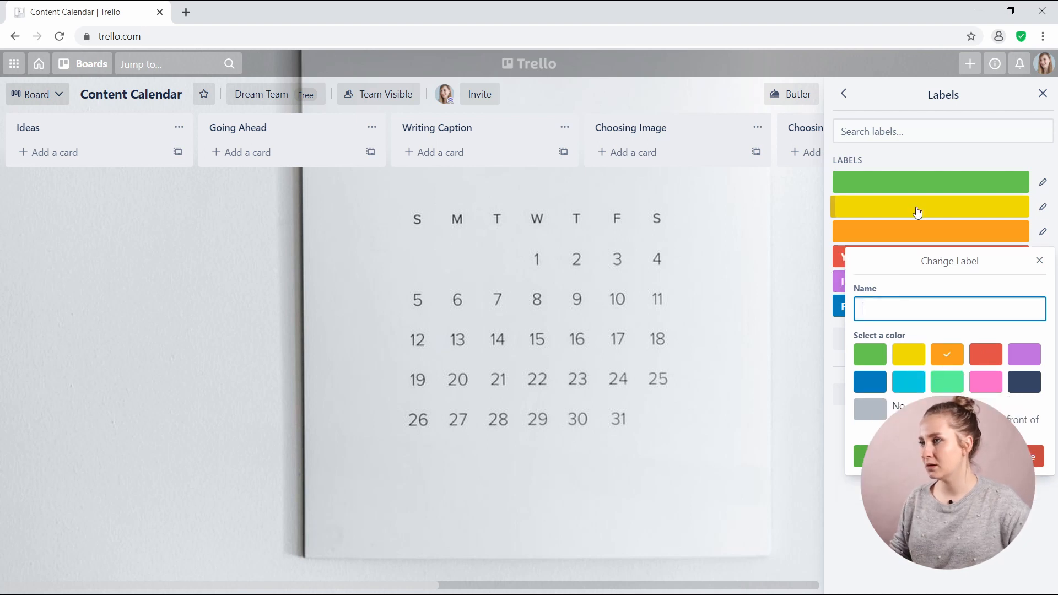
pyautogui.write('BLOGE')
pyautogui.press('BackSpace')
pyautogui.press('Return')
# Delete the unnamed orange and green labels from the board.
pyautogui.click(920, 182)
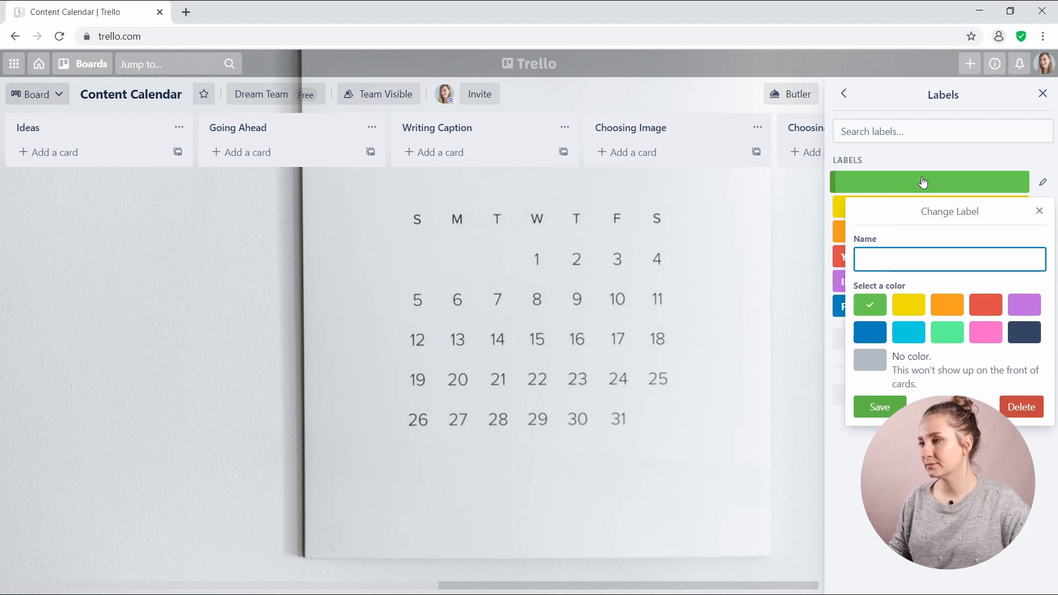
pyautogui.click(1042, 230)
pyautogui.click(1031, 457)
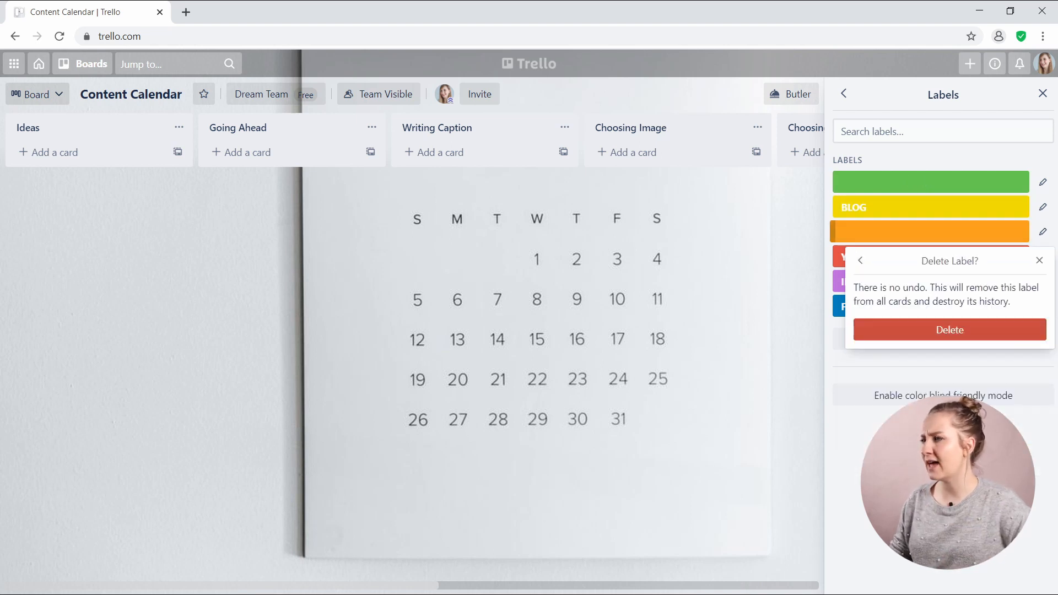
pyautogui.click(949, 330)
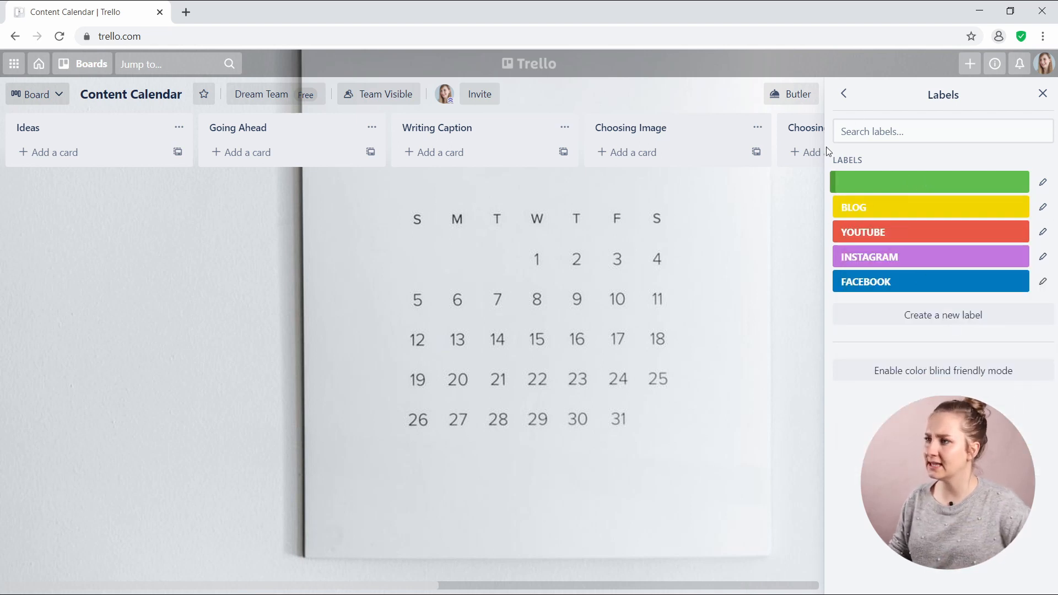
pyautogui.click(1044, 184)
pyautogui.click(1035, 407)
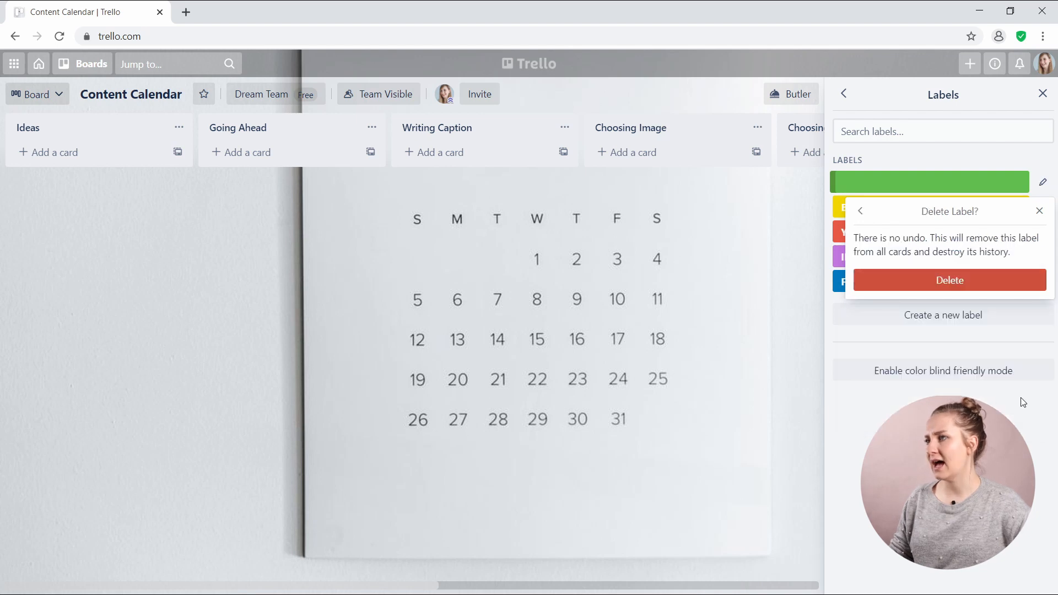
pyautogui.click(926, 279)
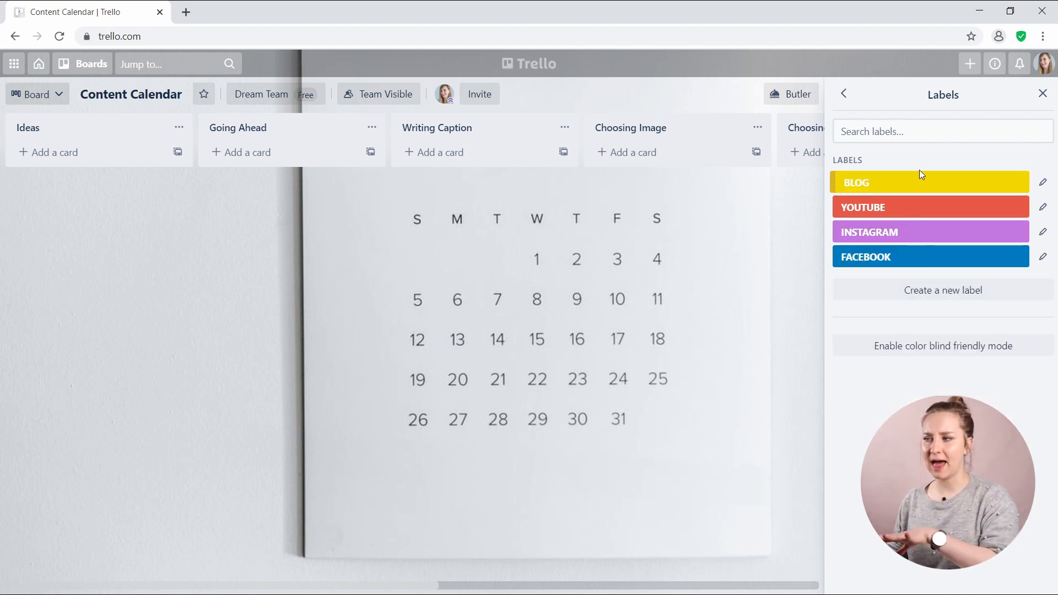
# Create a pink label named PINTEREST and close the board's label settings.
pyautogui.click(941, 289)
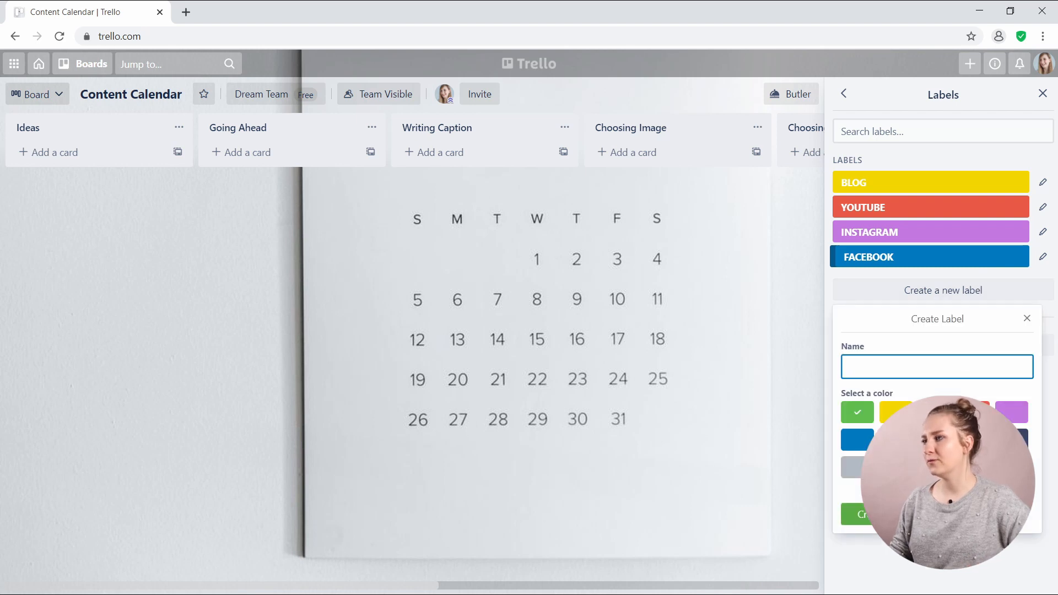
pyautogui.click(949, 361)
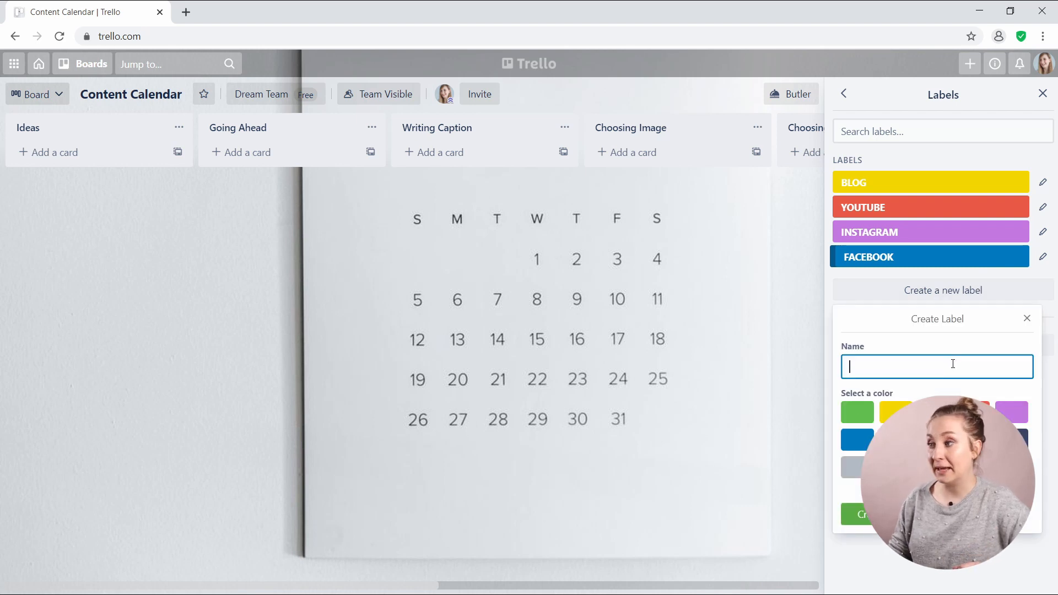
pyautogui.write('PINTERST')
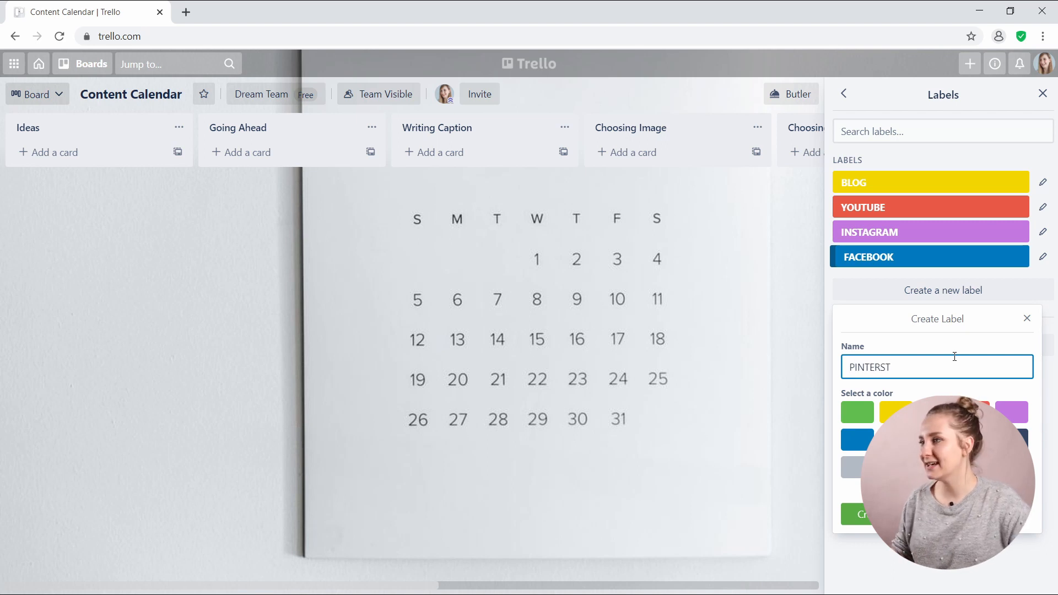
pyautogui.press('BackSpace')
pyautogui.press('BackSpace')
pyautogui.write('EST')
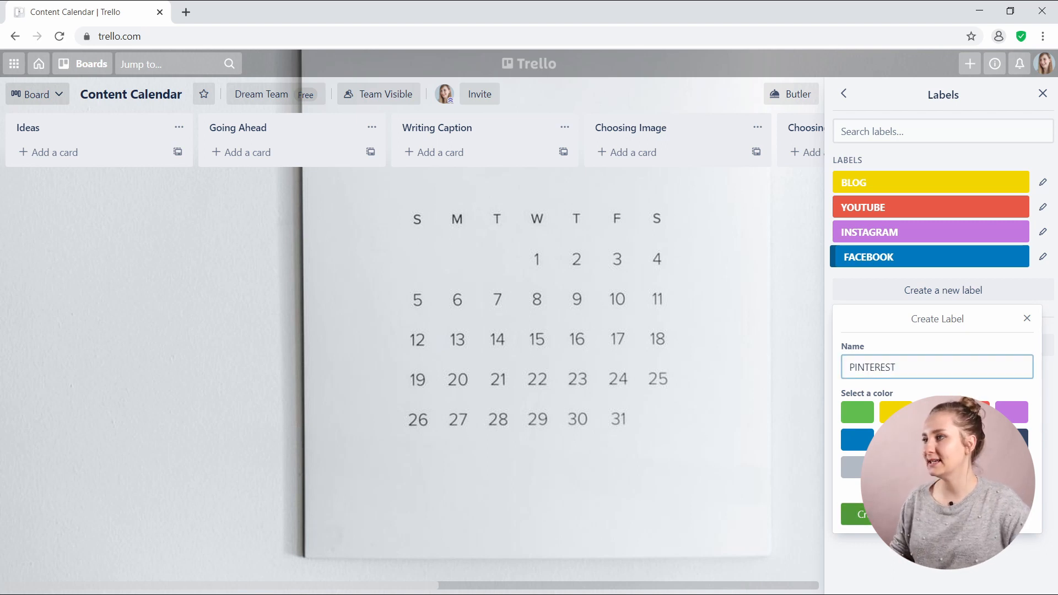
pyautogui.press('Return')
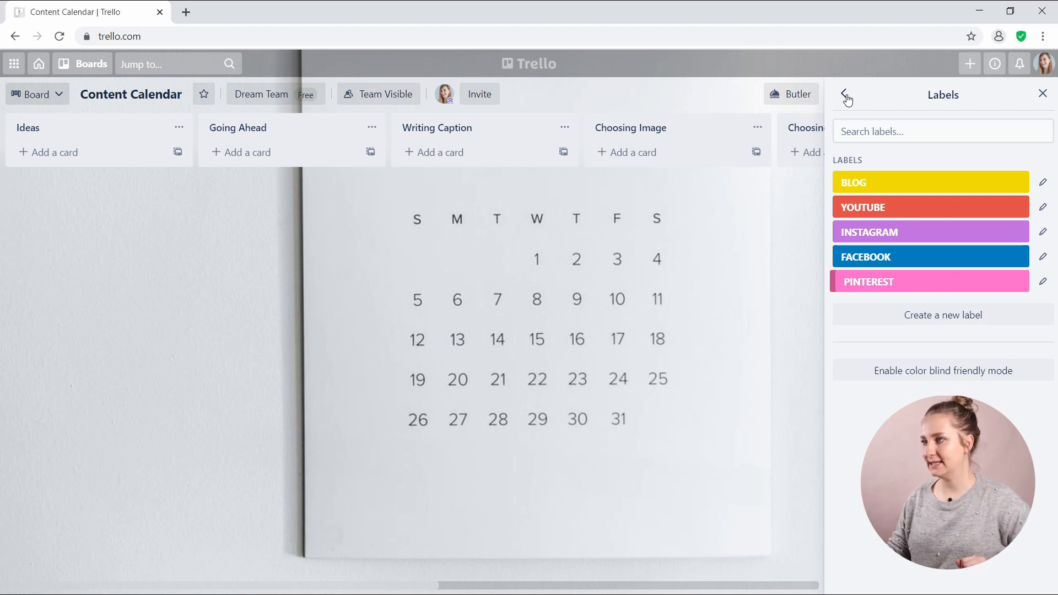
pyautogui.press('Escape')
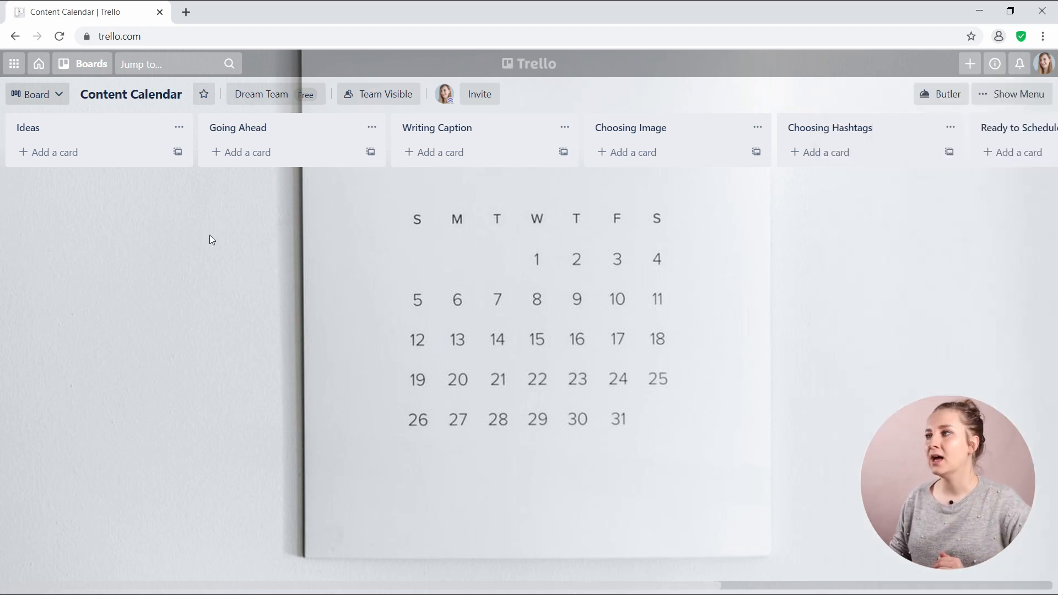
# Add the cards TIP 1, TIP 2 and HOW TO START CREATING CONTENT to the Ideas list.
pyautogui.click(33, 158)
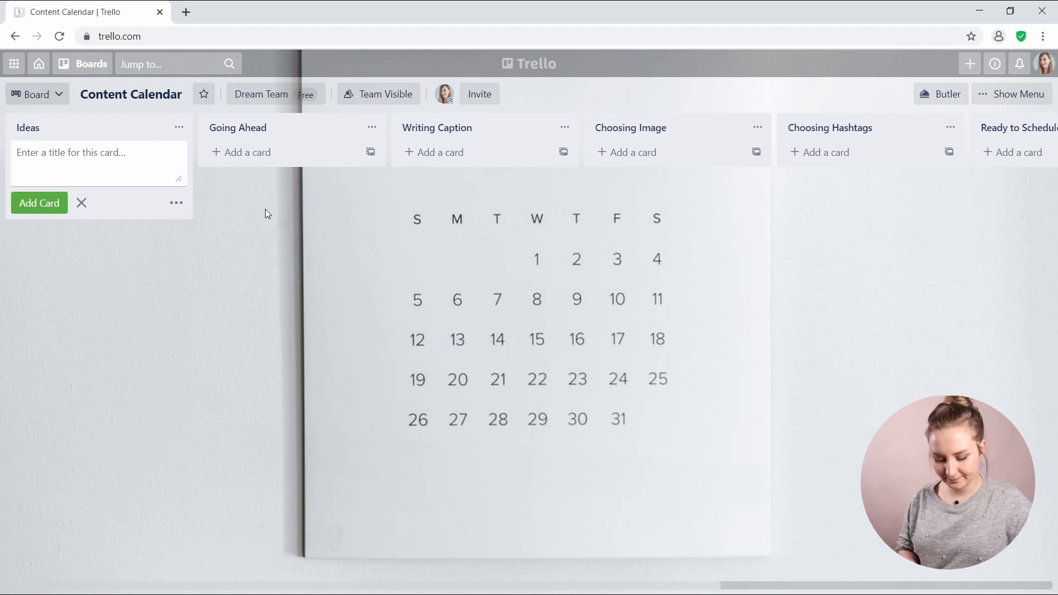
pyautogui.write('TIP 1')
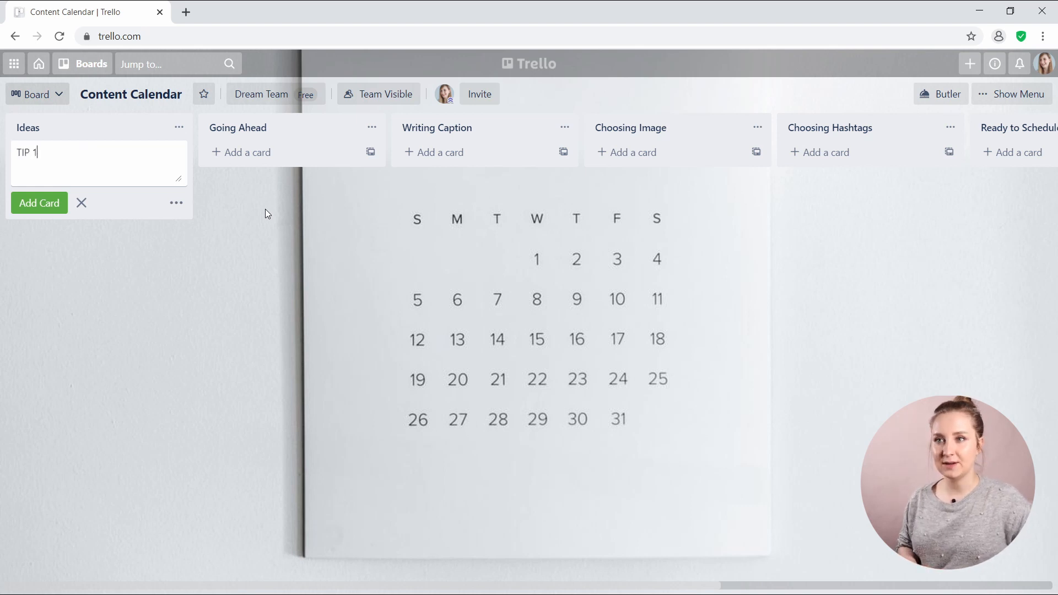
pyautogui.press('Return')
pyautogui.write('TI')
pyautogui.press('BackSpace')
pyautogui.write('IP 2')
pyautogui.press('Return')
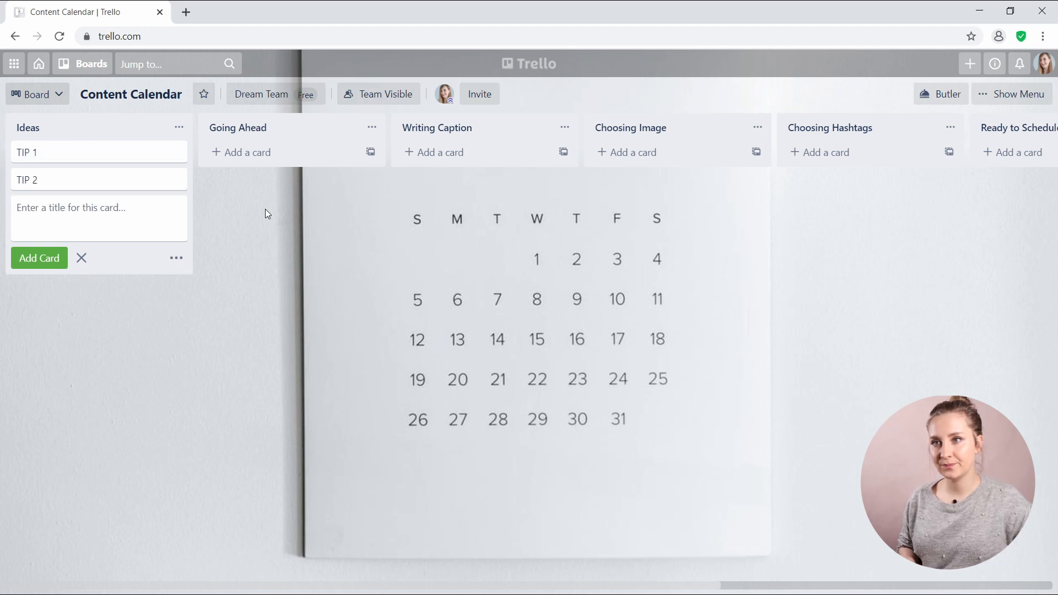
pyautogui.write('HOW TO START')
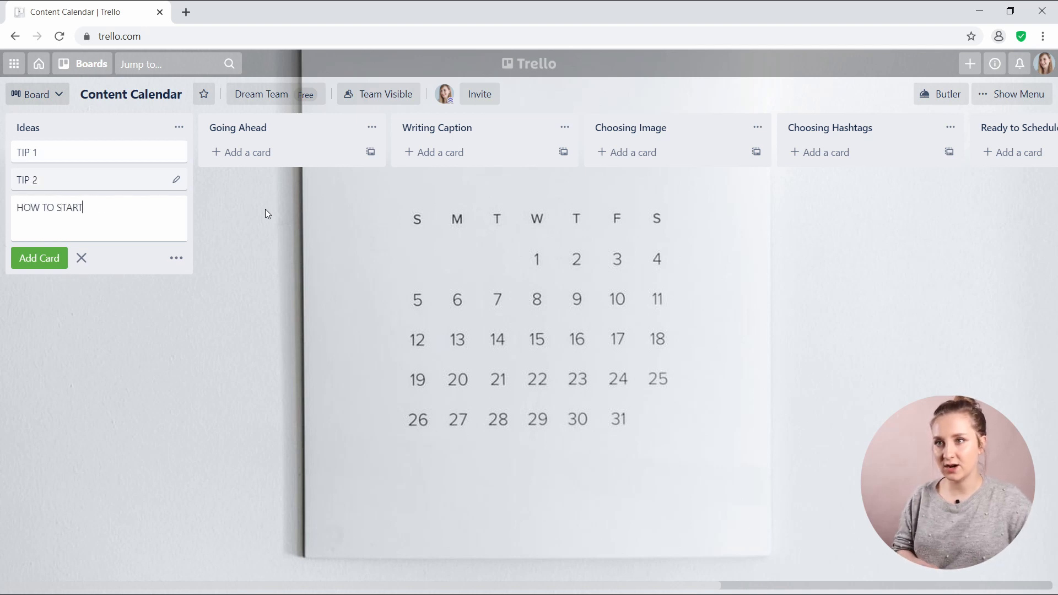
pyautogui.write(' CREATING CONTENT')
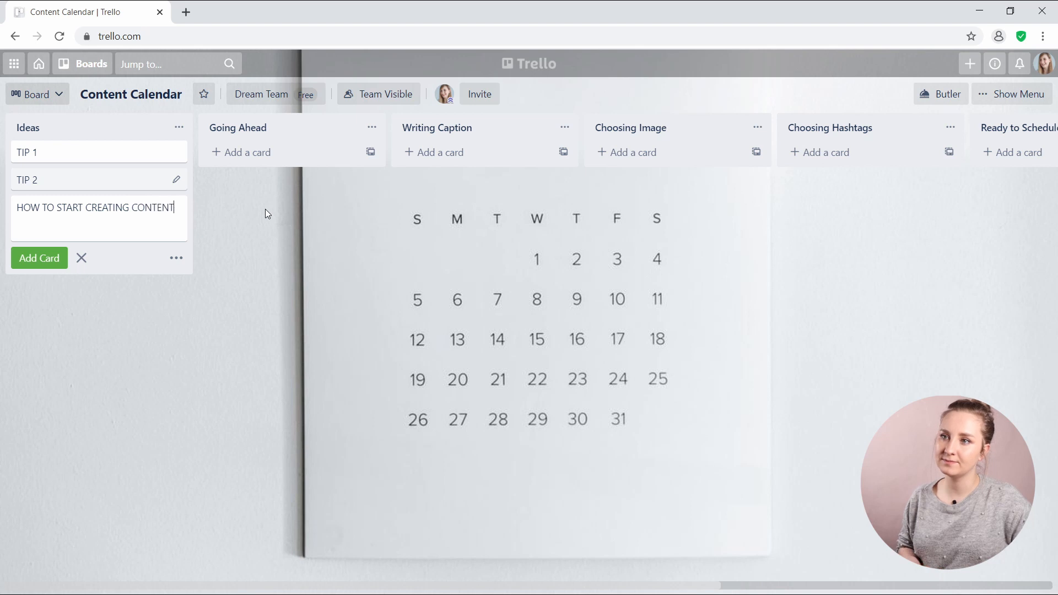
pyautogui.press('Return')
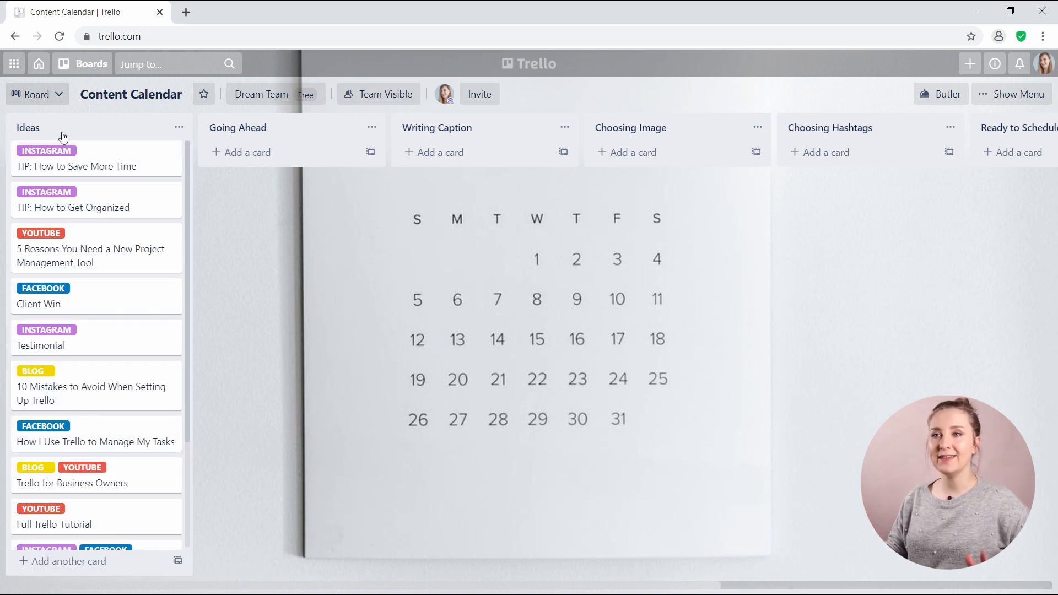
# Move the How to Save More Time, 5 Reasons, 10 Mistakes, Trello for Business Owners and Quote cards from Ideas to Going Ahead.
pyautogui.scroll(-3, 56, 181)
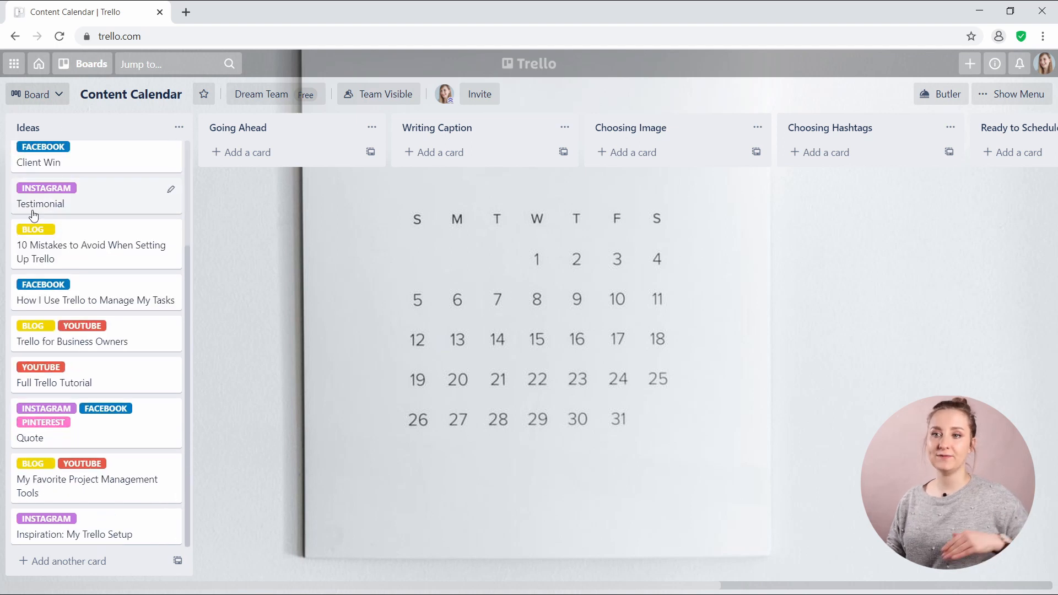
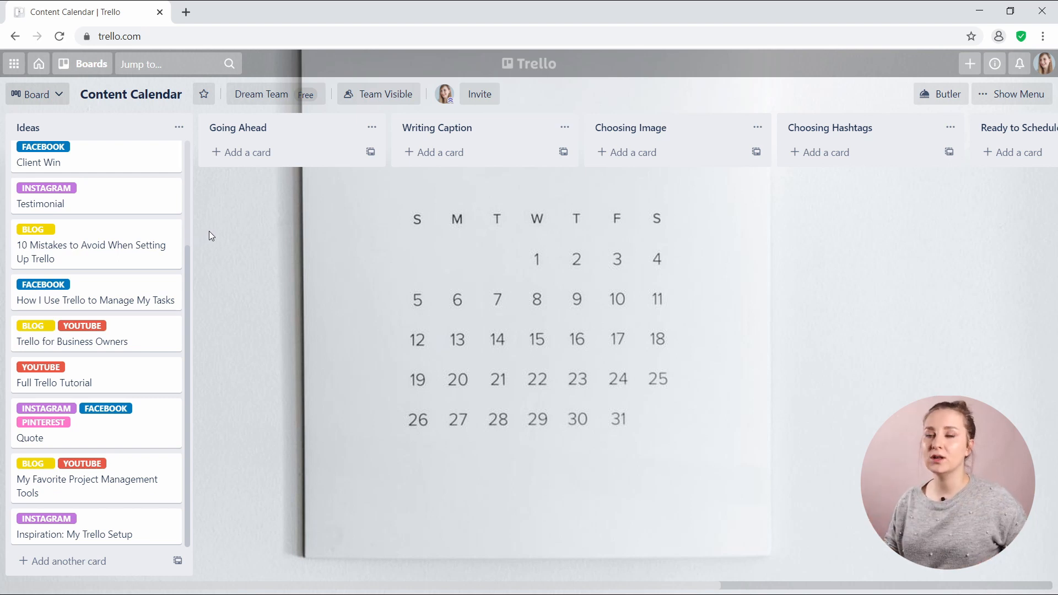
pyautogui.scroll(3, 142, 307)
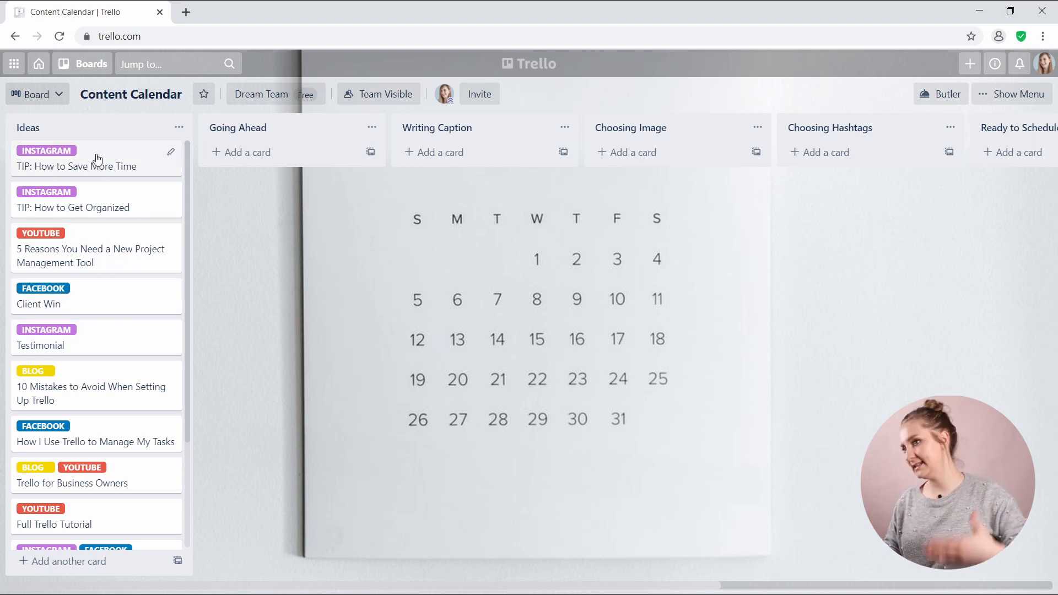
pyautogui.moveTo(68, 175); pyautogui.dragTo(245, 165)
pyautogui.moveTo(47, 220); pyautogui.dragTo(190, 201)
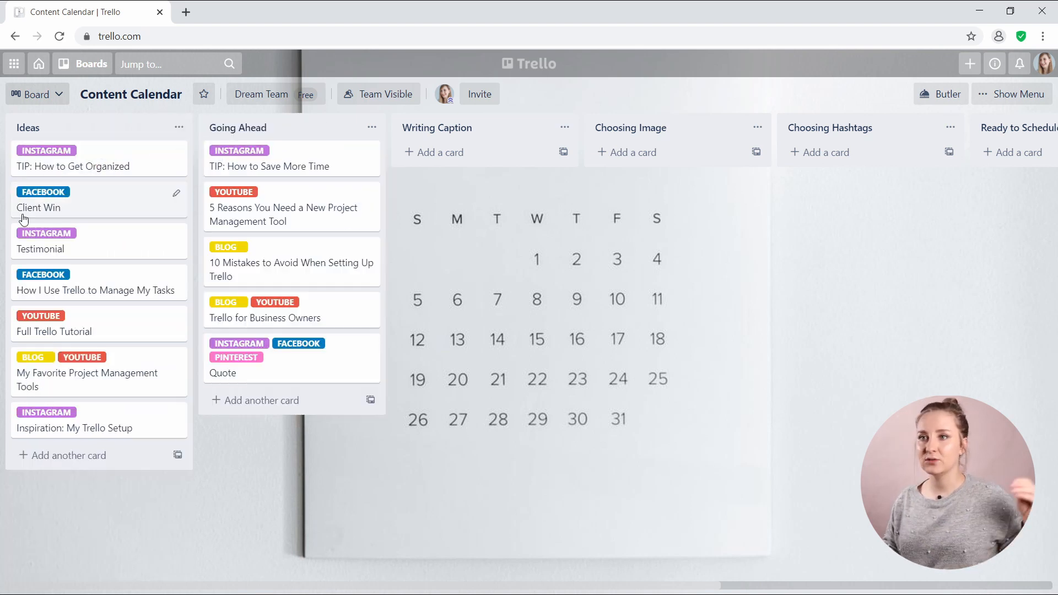
pyautogui.moveTo(339, 377)
pyautogui.mouseDown()
pyautogui.moveTo(396, 371)
pyautogui.moveTo(331, 364)
pyautogui.mouseUp()
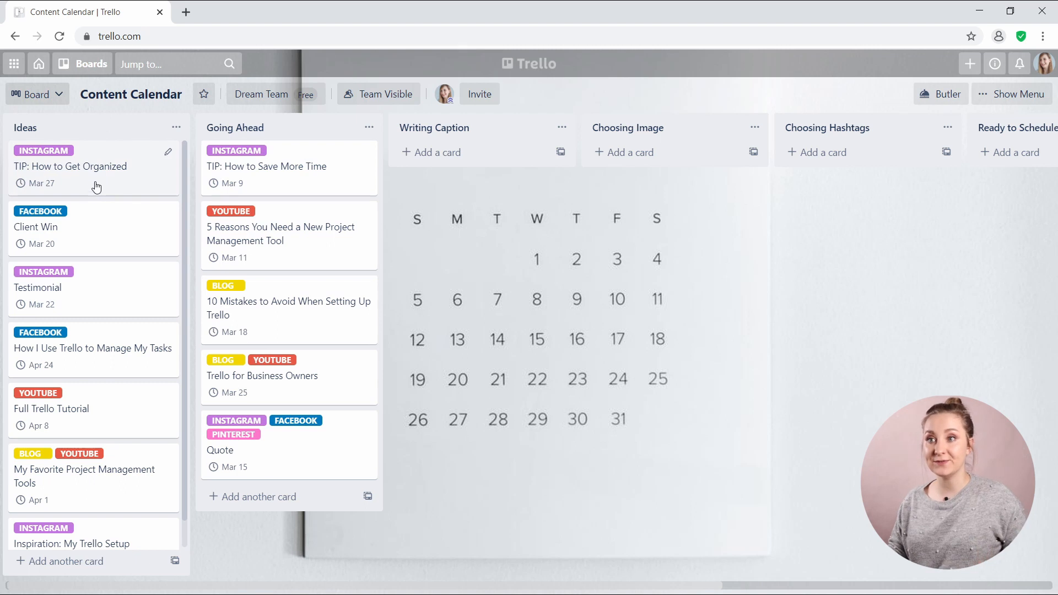
# Search the Power-Ups for "cal", add the Calendar Power-Up to the board and return to the lists.
pyautogui.click(1006, 96)
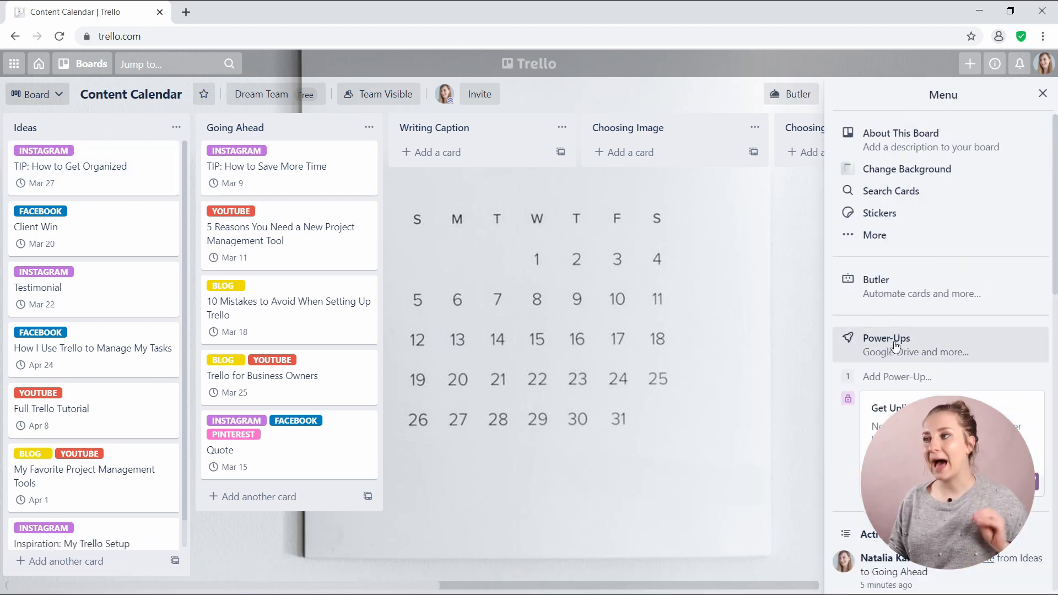
pyautogui.click(924, 346)
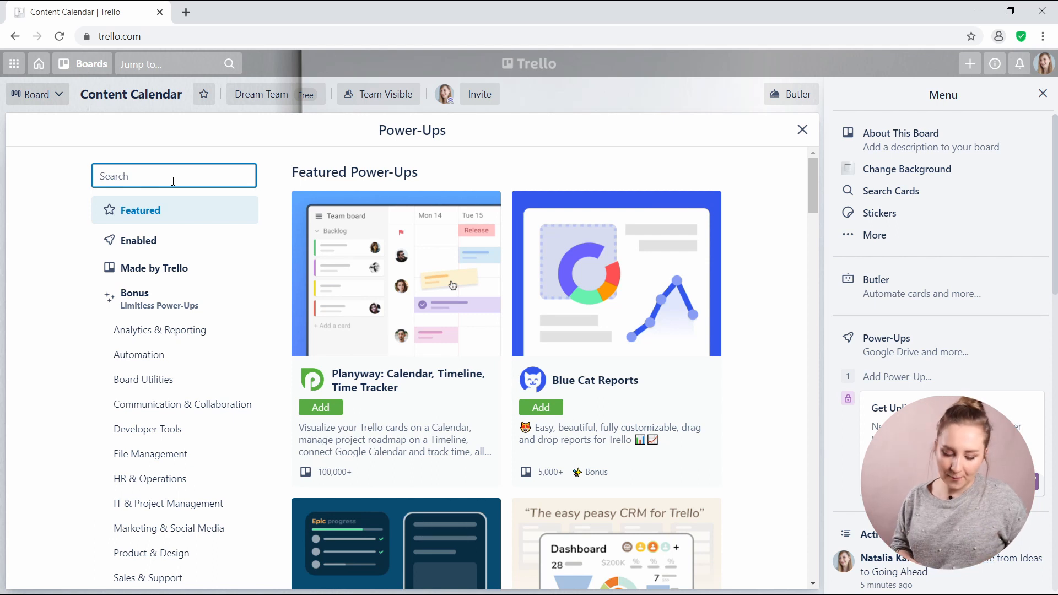
pyautogui.write('cal')
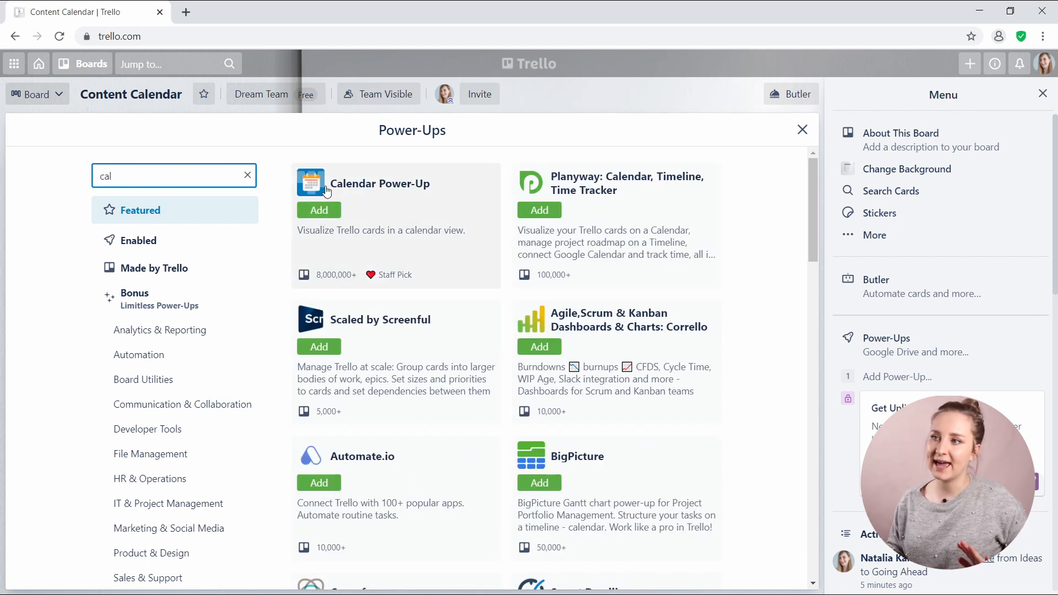
pyautogui.click(326, 213)
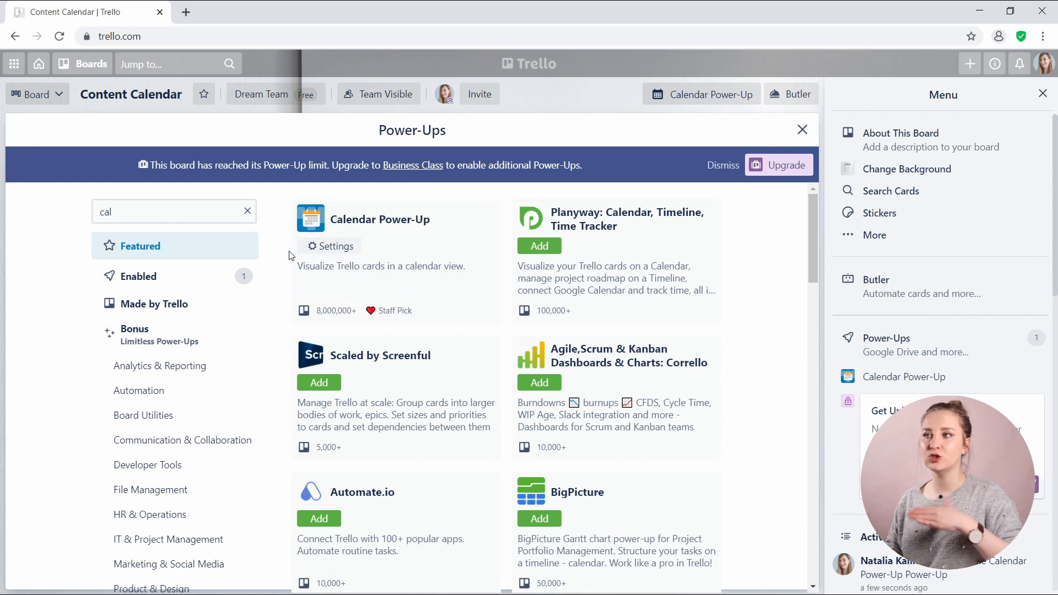
pyautogui.click(803, 130)
pyautogui.click(1047, 94)
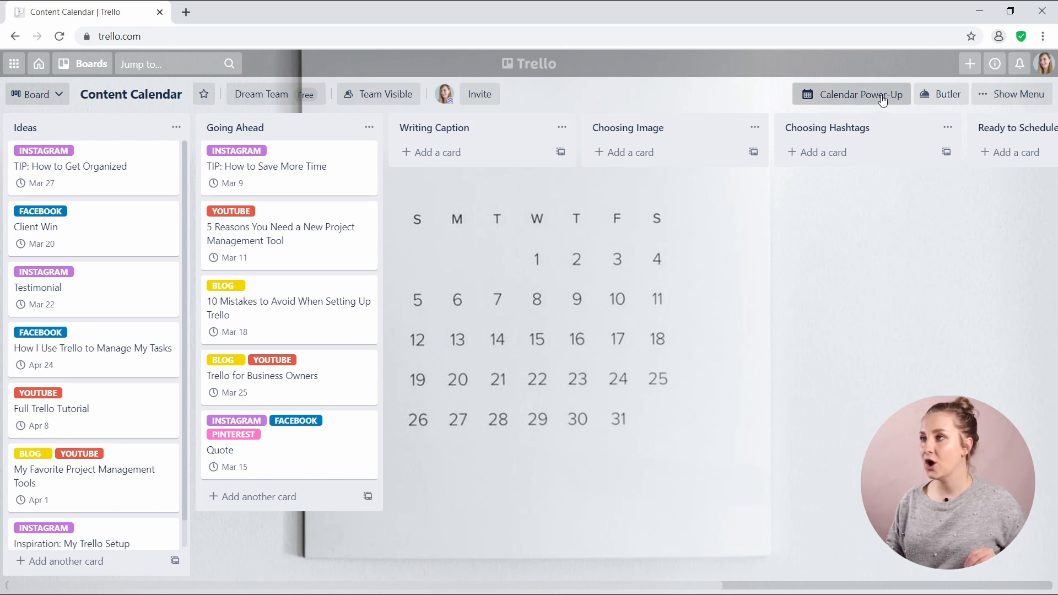
# Open the board's calendar, look through the scheduled cards and compare the week layout with the month layout.
pyautogui.click(882, 100)
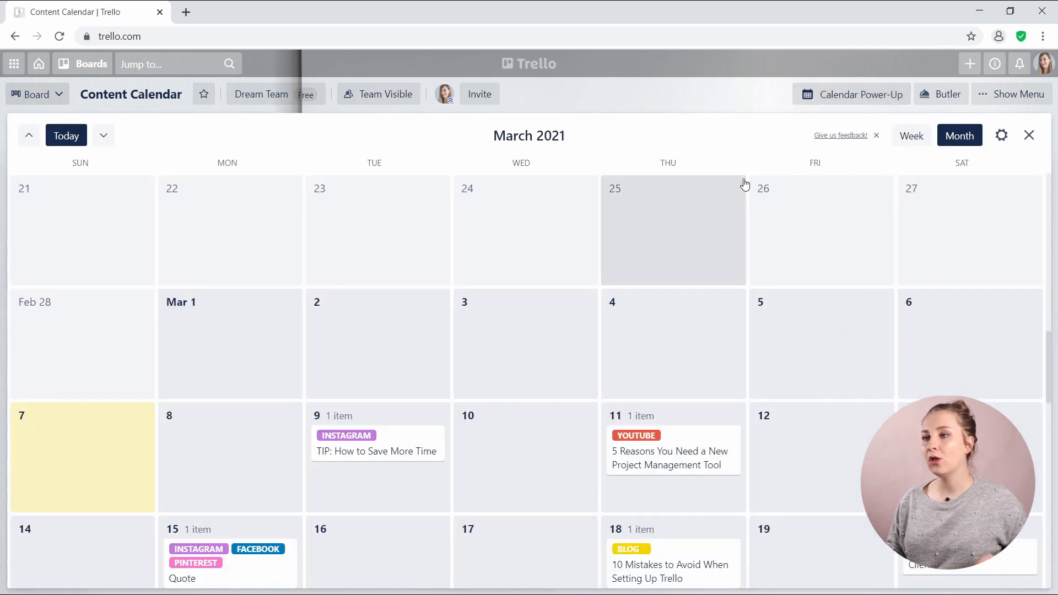
pyautogui.scroll(-4, 744, 182)
pyautogui.scroll(-4, 865, 367)
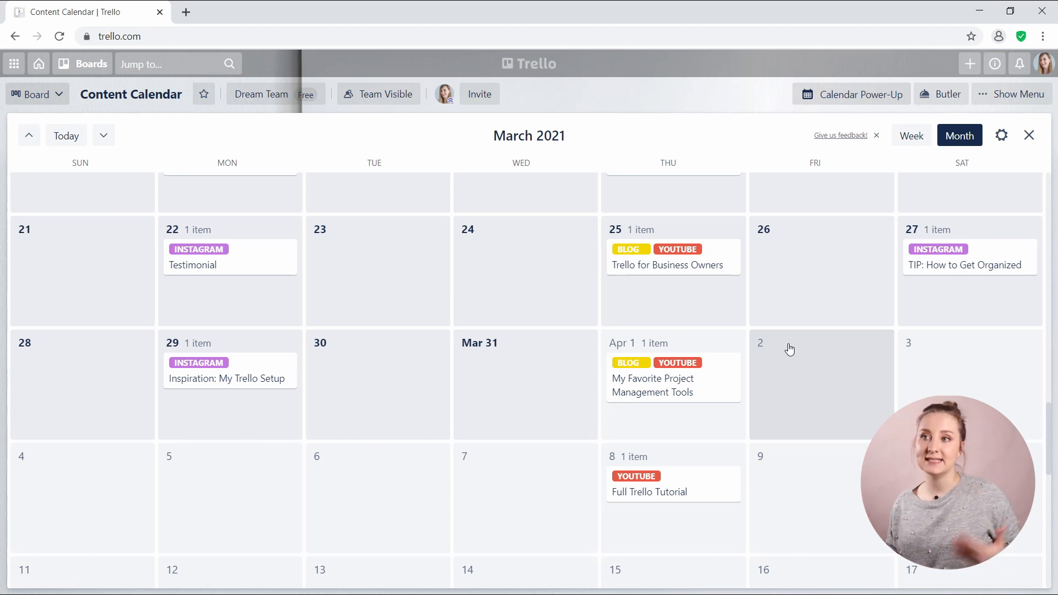
pyautogui.scroll(4, 790, 349)
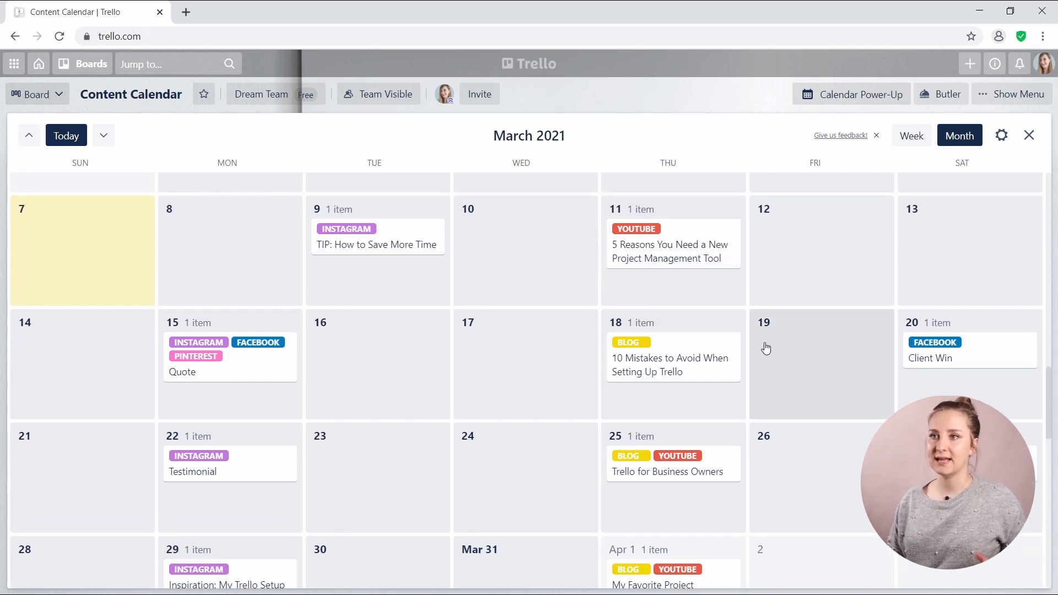
pyautogui.click(911, 136)
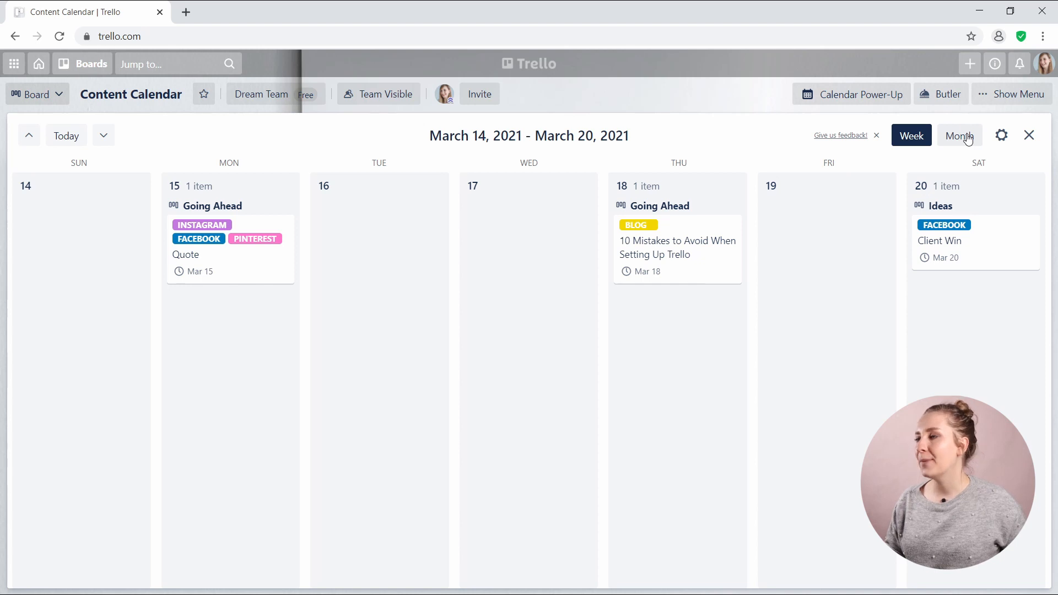
pyautogui.click(968, 139)
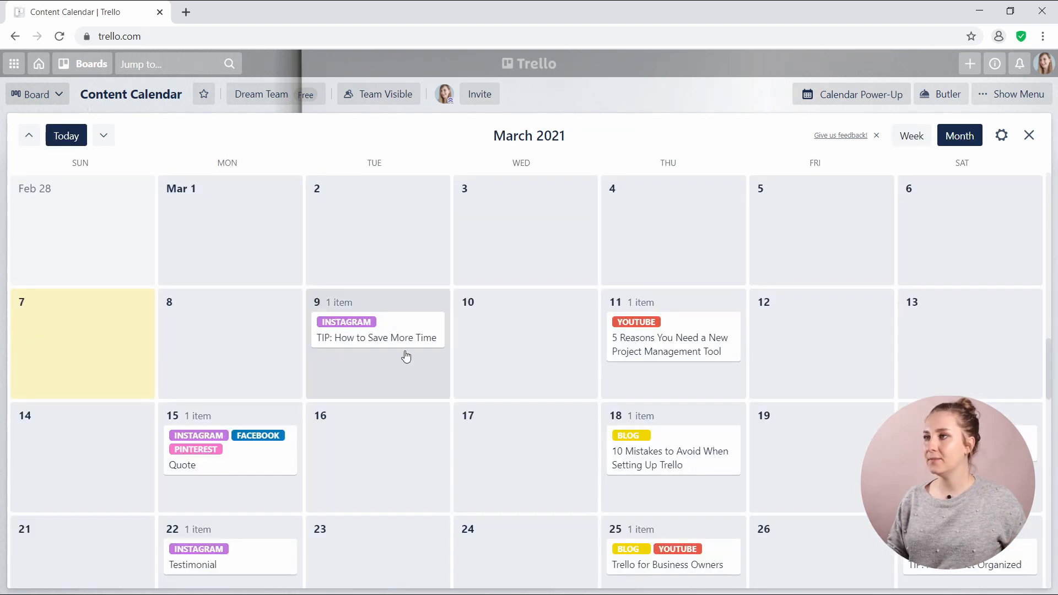
# Check the calendar's sync settings and browse the cards scheduled in March and April 2021 in the month layout.
pyautogui.click(1002, 135)
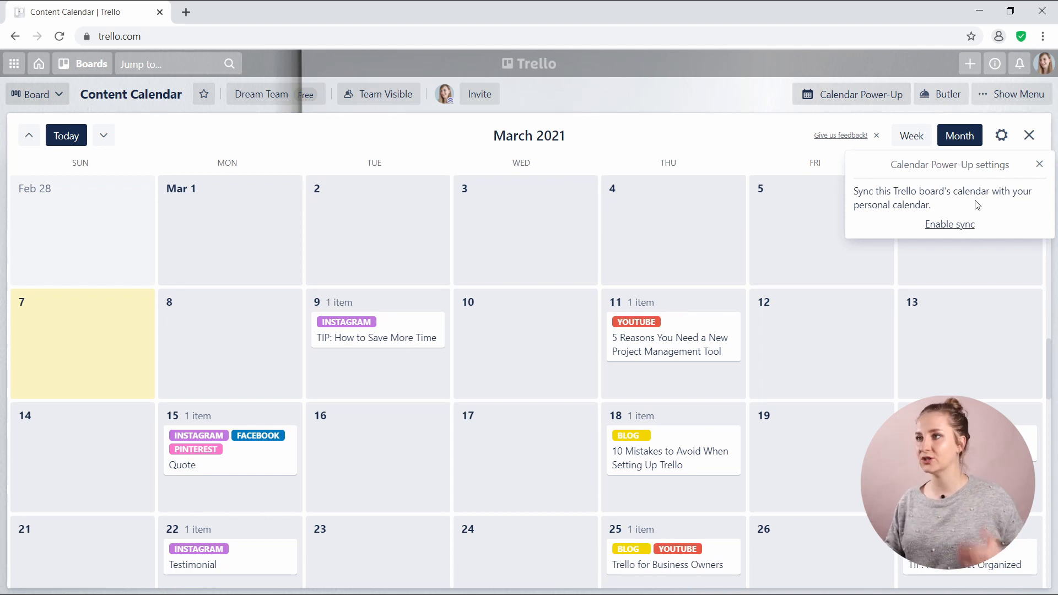
pyautogui.scroll(-10, 647, 227)
pyautogui.scroll(8, 797, 338)
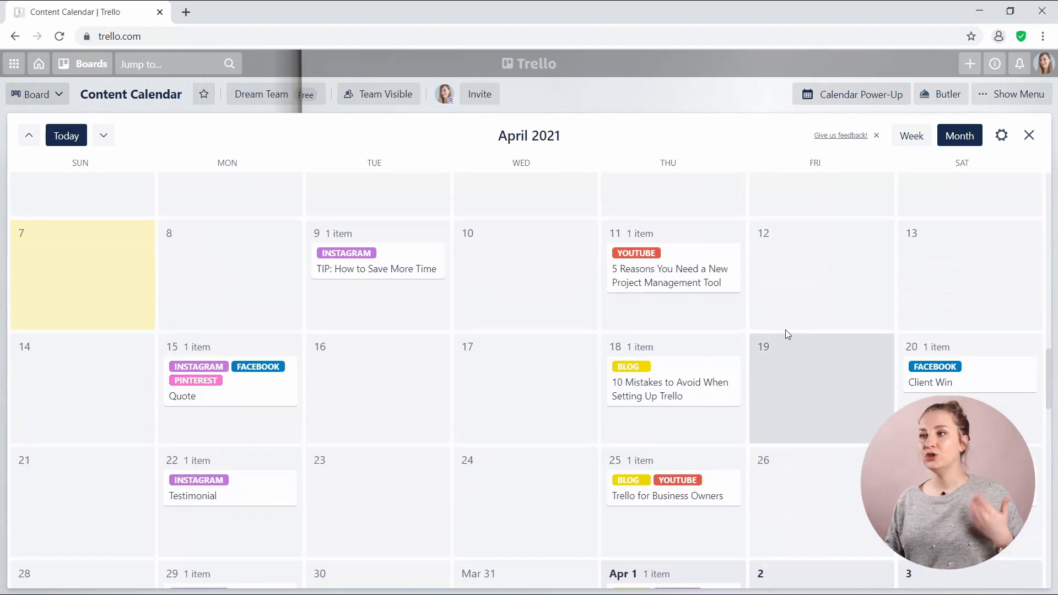
pyautogui.scroll(3, 786, 330)
pyautogui.moveTo(668, 410)
pyautogui.mouseDown()
pyautogui.moveTo(693, 406)
pyautogui.moveTo(733, 428)
pyautogui.moveTo(756, 407)
pyautogui.moveTo(827, 409)
pyautogui.moveTo(675, 400)
pyautogui.mouseUp()
pyautogui.scroll(-2, 650, 366)
pyautogui.scroll(-1, 656, 366)
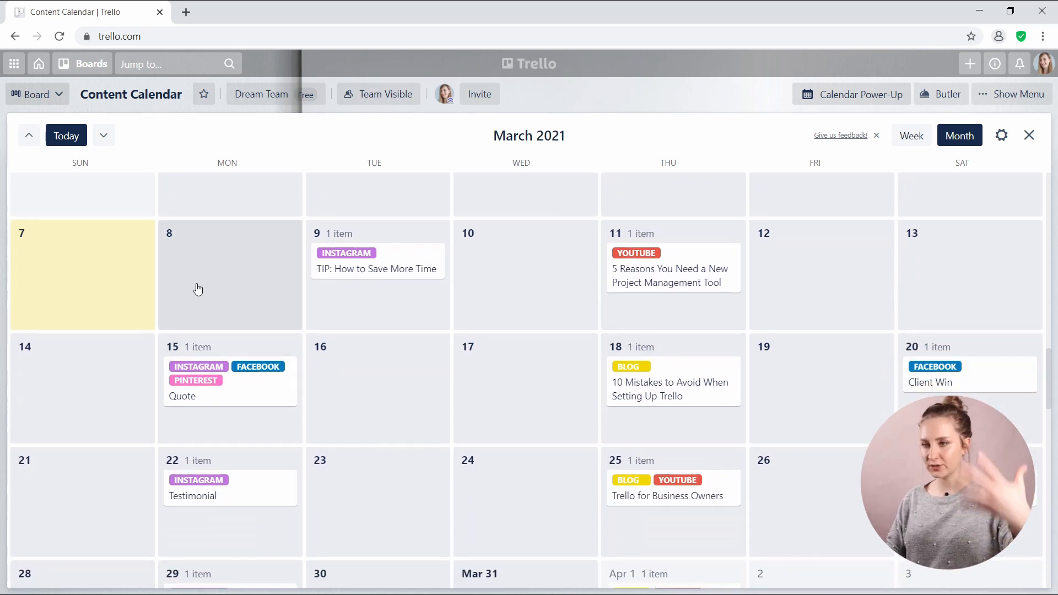
# Reschedule the Quote card to March 16 and back to March 15, review its activity, and close the calendar.
pyautogui.moveTo(239, 379); pyautogui.dragTo(245, 409)
pyautogui.click(258, 394)
pyautogui.scroll(-2, 583, 418)
pyautogui.scroll(2, 560, 369)
pyautogui.scroll(-1, 567, 371)
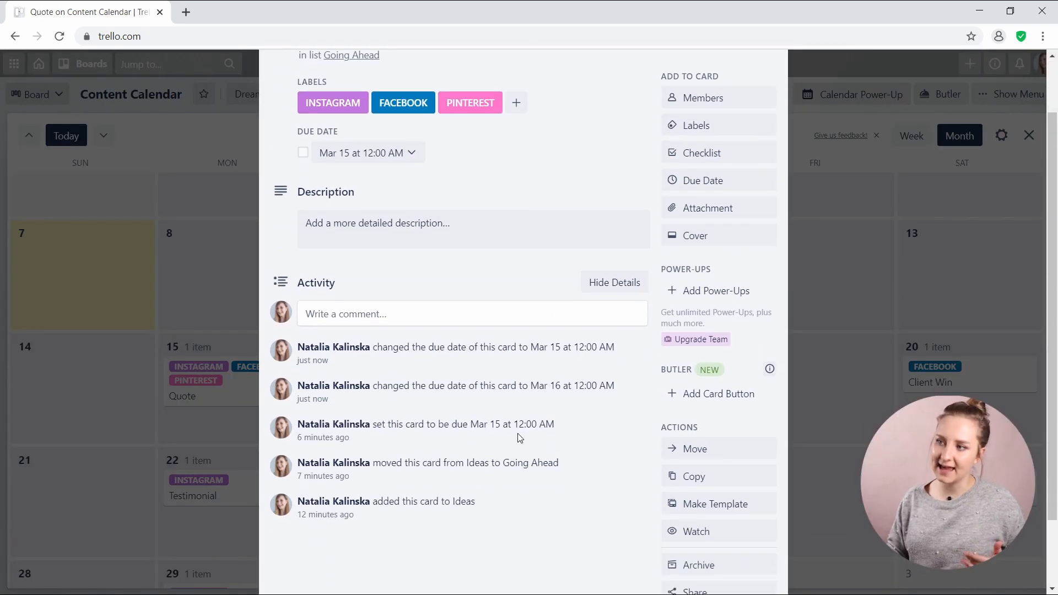
pyautogui.scroll(1, 523, 364)
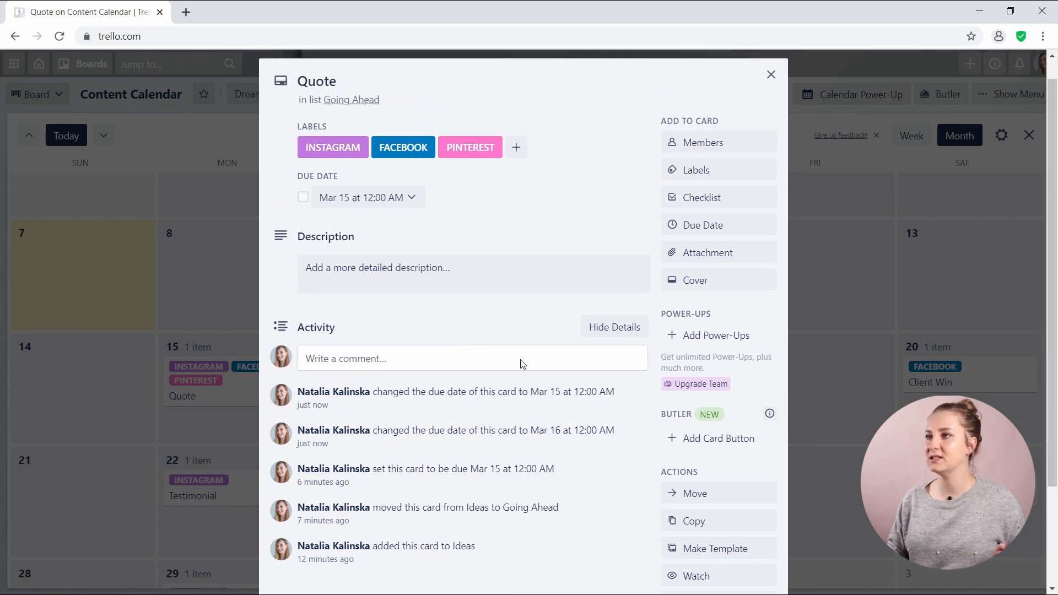
pyautogui.click(828, 266)
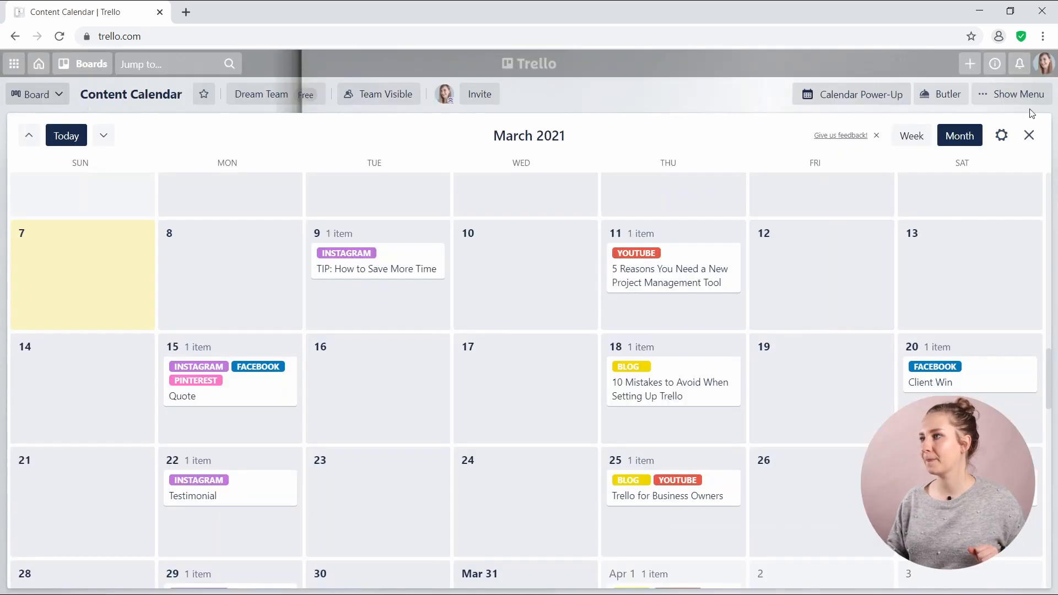
pyautogui.click(1028, 138)
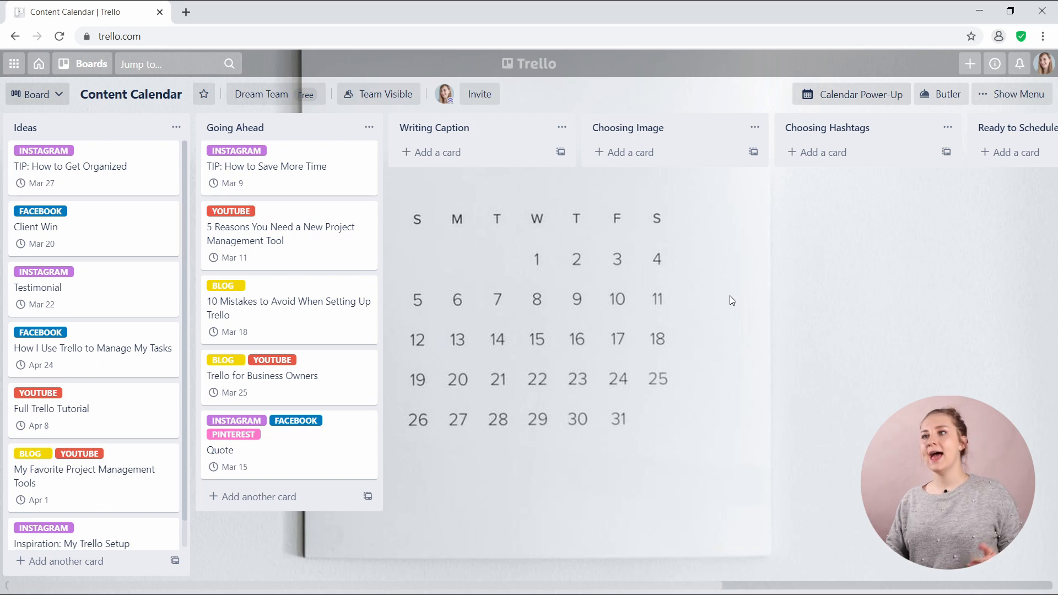
# Move TIP: How to Save More Time to Writing Caption, 10 Mistakes to Choosing Image, and Quote through Choosing Hashtags to Published.
pyautogui.moveTo(336, 163); pyautogui.dragTo(485, 160)
pyautogui.moveTo(238, 250); pyautogui.dragTo(656, 182)
pyautogui.moveTo(256, 319); pyautogui.dragTo(868, 187)
pyautogui.moveTo(721, 587); pyautogui.dragTo(909, 588)
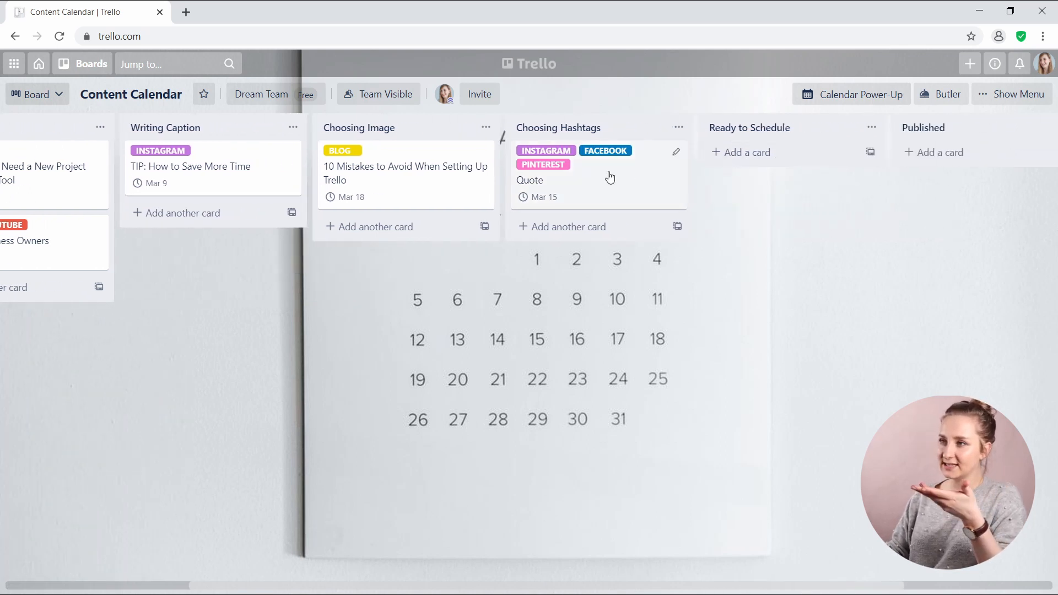
pyautogui.moveTo(609, 177); pyautogui.dragTo(898, 189)
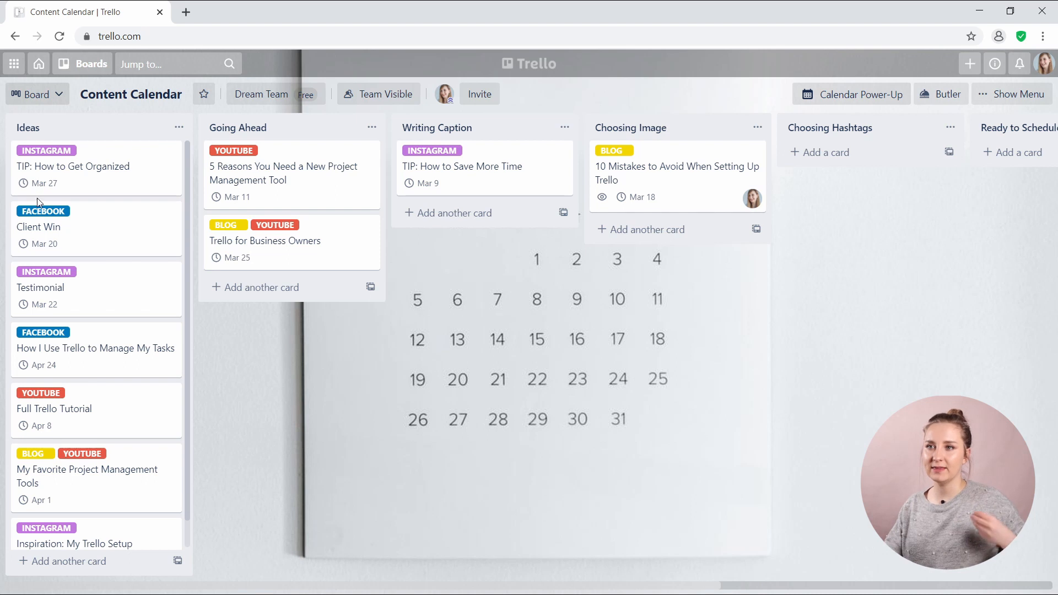
# Assign only the other team member to TIP: How to Get Organized and assign your own account to Client Win.
pyautogui.click(79, 185)
pyautogui.click(695, 175)
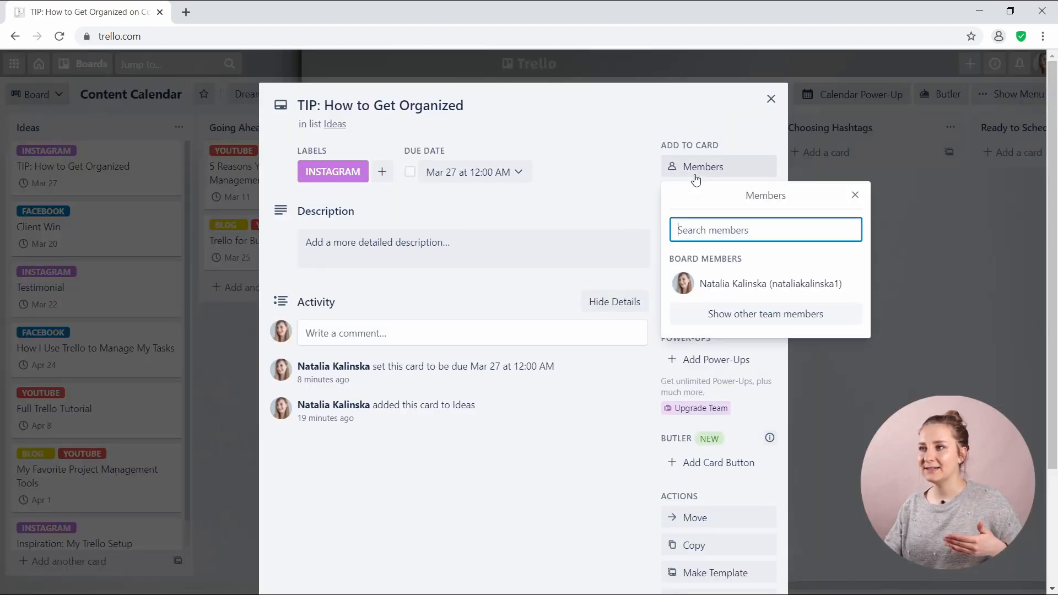
pyautogui.click(766, 315)
pyautogui.click(716, 338)
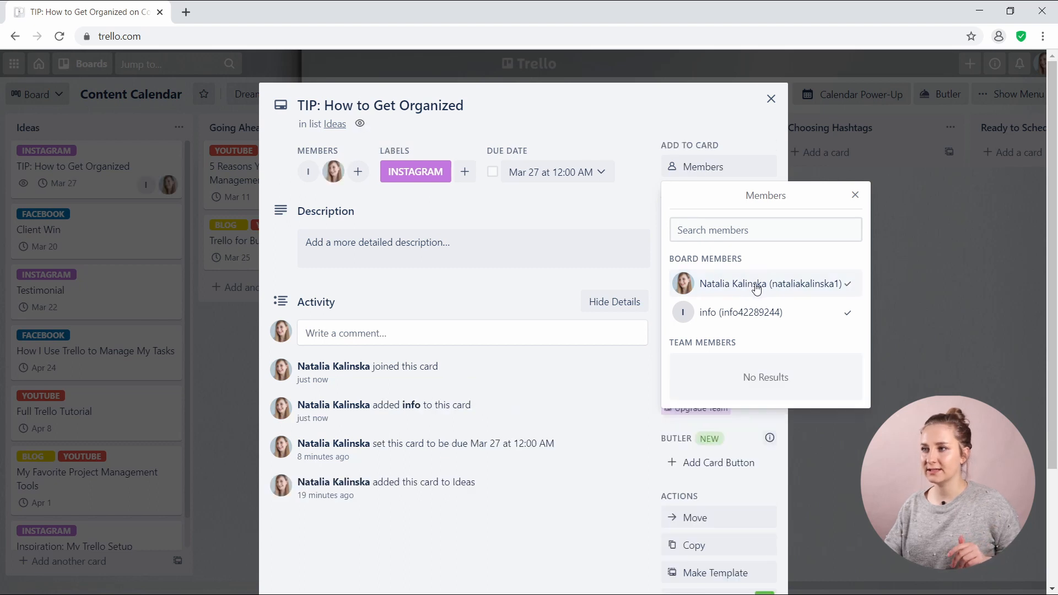
pyautogui.click(833, 291)
pyautogui.click(986, 313)
pyautogui.click(142, 238)
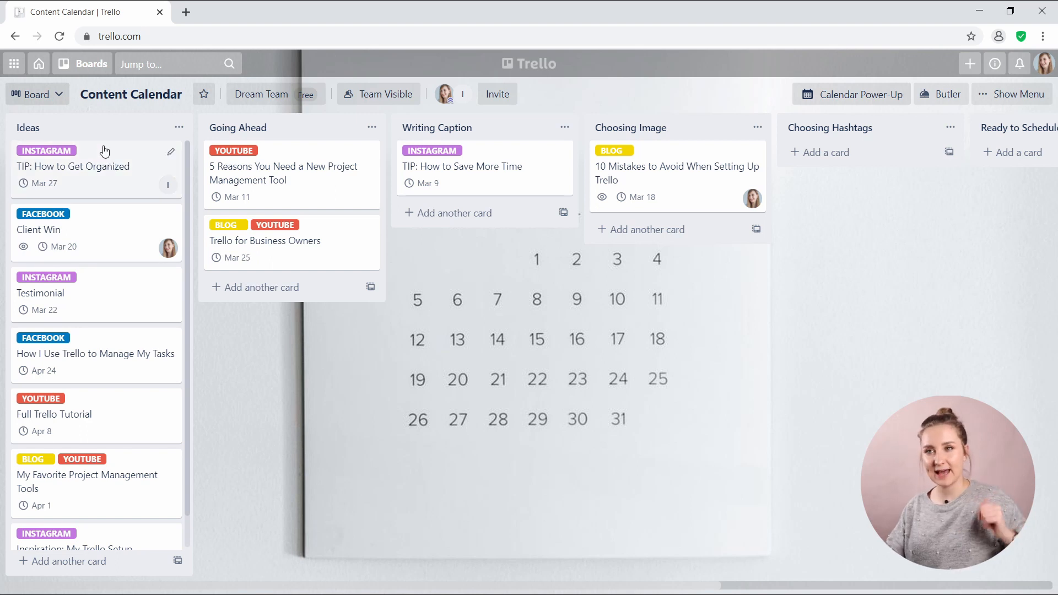
# Assign your own account to the TIP: How to Save More Time card in Writing Caption.
pyautogui.click(499, 170)
pyautogui.click(719, 215)
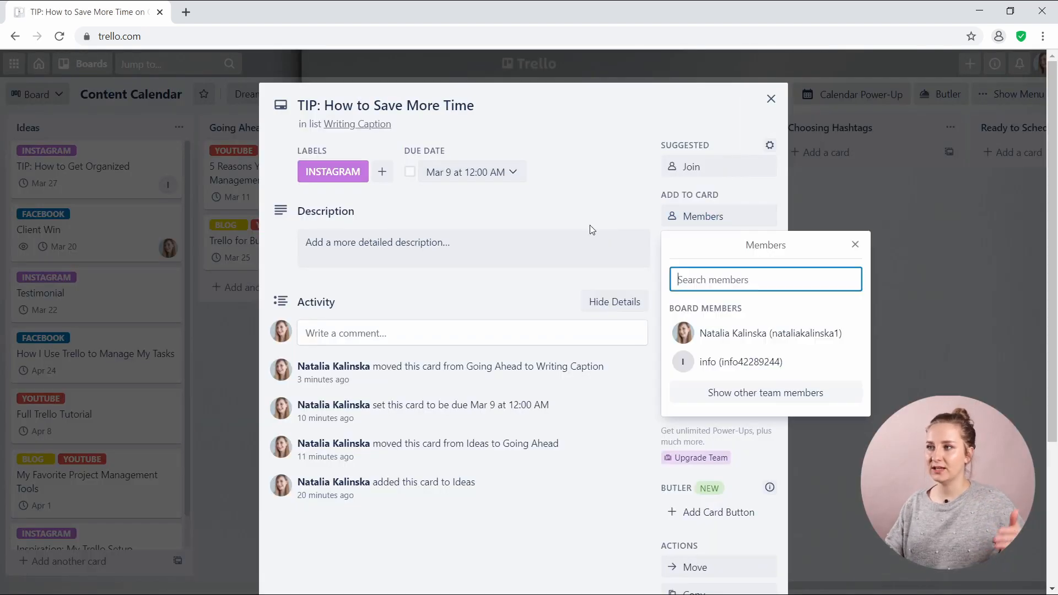
pyautogui.click(716, 330)
pyautogui.click(485, 196)
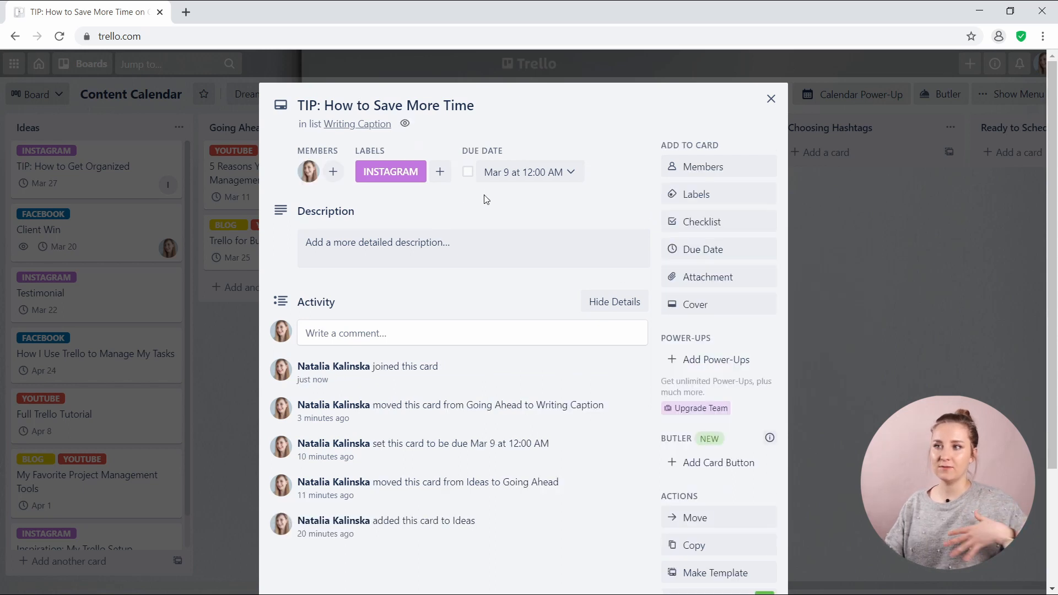
pyautogui.click(821, 264)
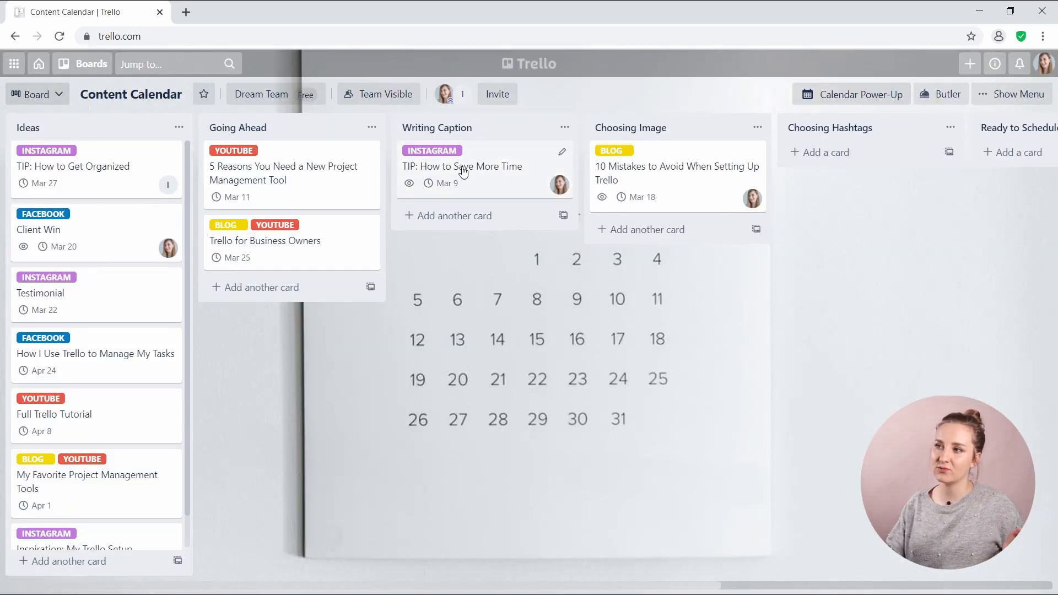
# Move TIP: How to Save More Time to Choosing Image and replace your own account with the other team member as its assignee.
pyautogui.moveTo(460, 171); pyautogui.dragTo(636, 160)
pyautogui.click(635, 160)
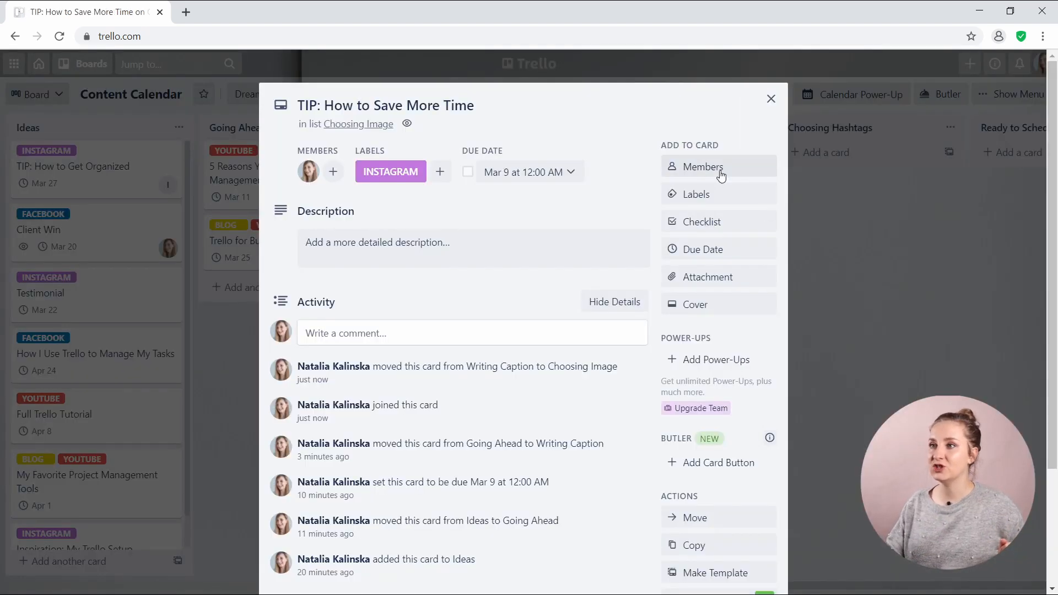
pyautogui.click(699, 166)
pyautogui.click(704, 312)
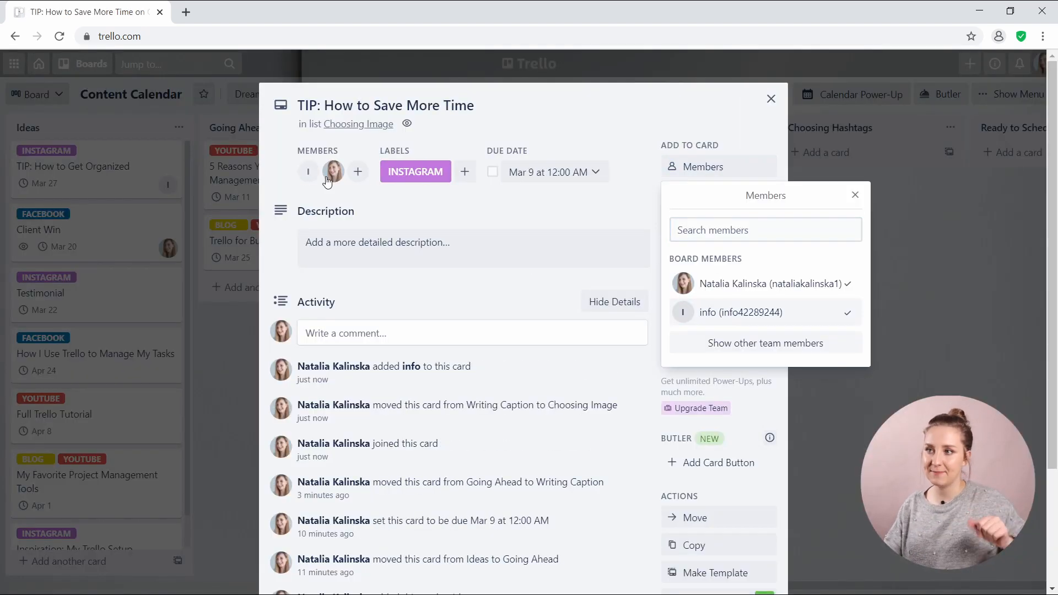
pyautogui.click(738, 283)
pyautogui.click(980, 222)
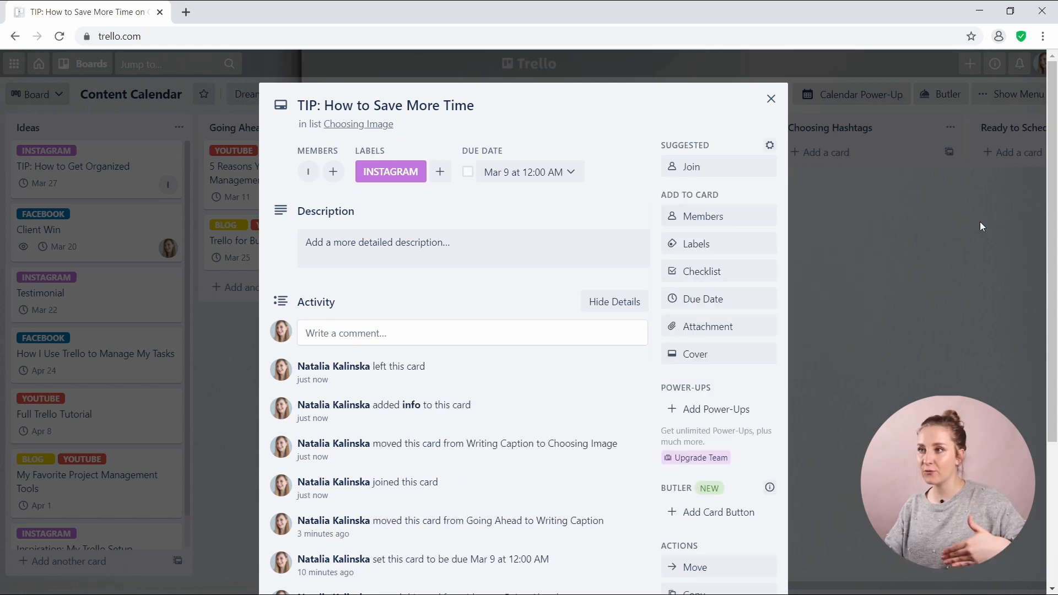
pyautogui.click(855, 315)
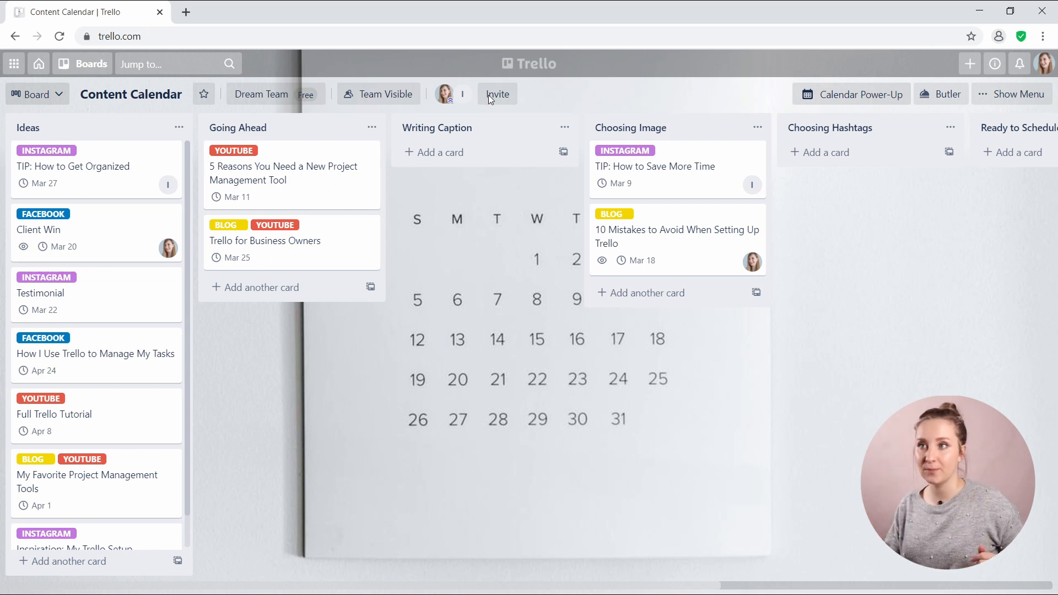
# Go to the Trello Home feed and examine the Up Next section and the actions offered for Client Win.
pyautogui.click(39, 65)
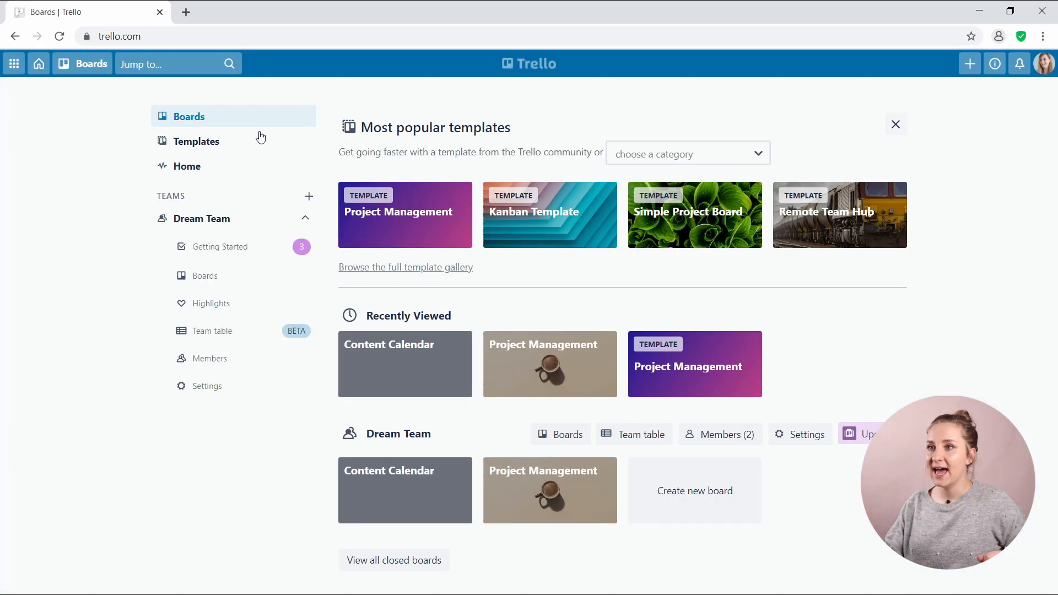
pyautogui.click(239, 171)
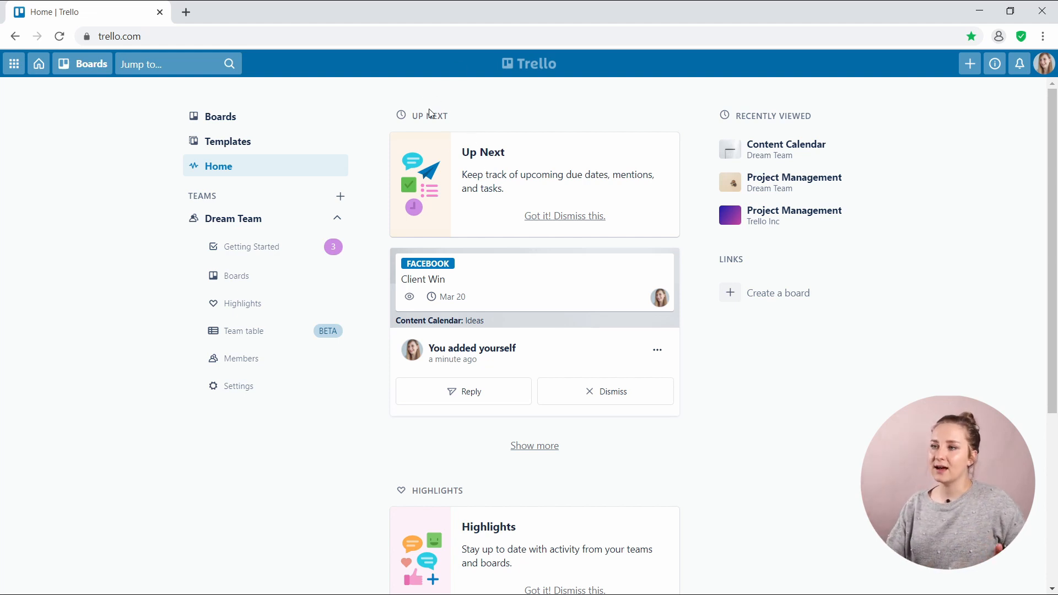
pyautogui.moveTo(565, 172); pyautogui.dragTo(614, 189)
pyautogui.click(614, 189)
pyautogui.scroll(-1, 558, 295)
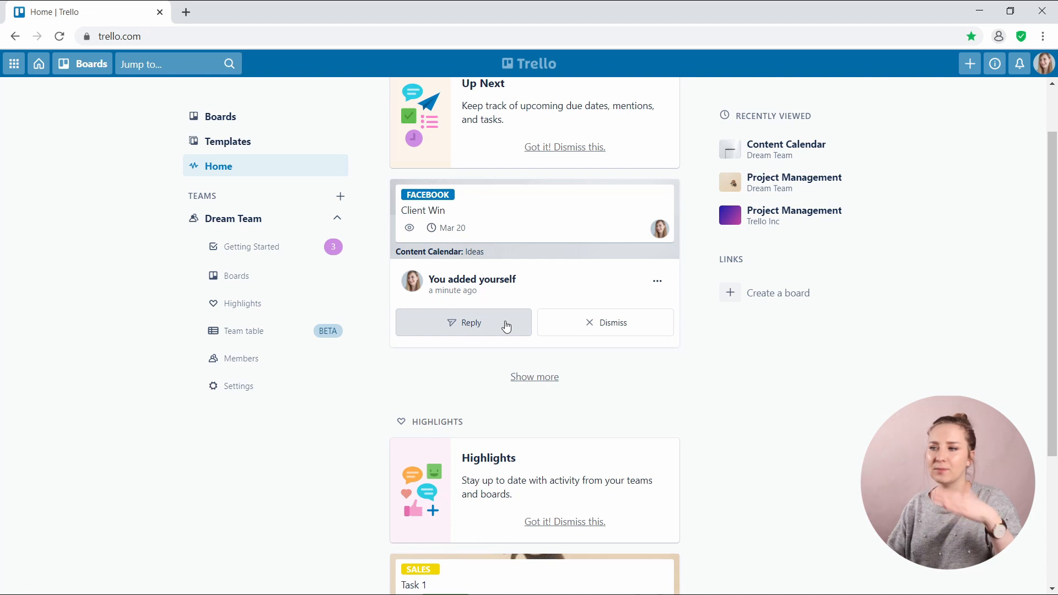
pyautogui.click(658, 281)
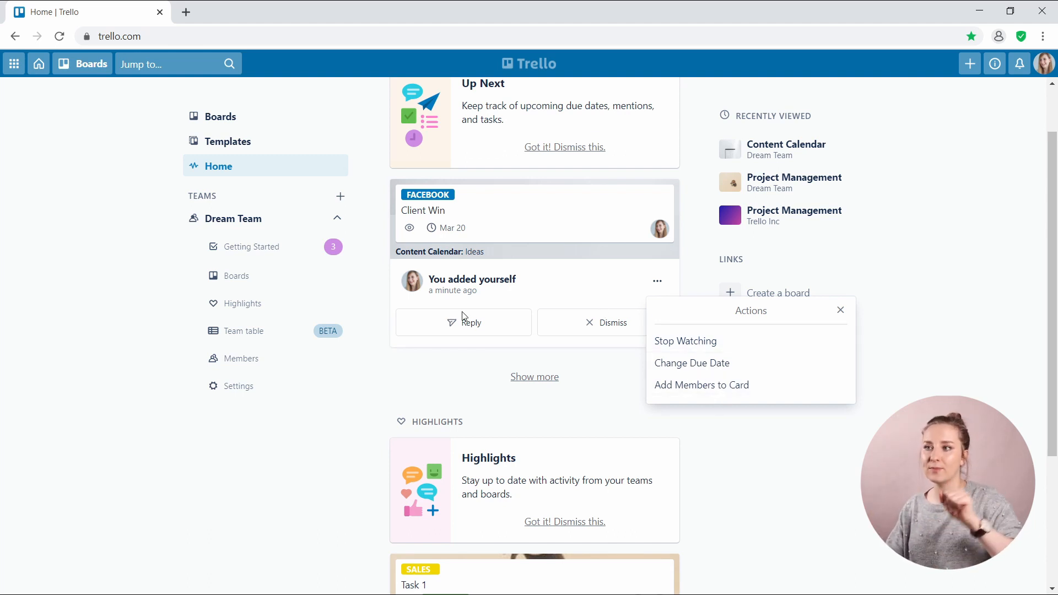
pyautogui.click(572, 388)
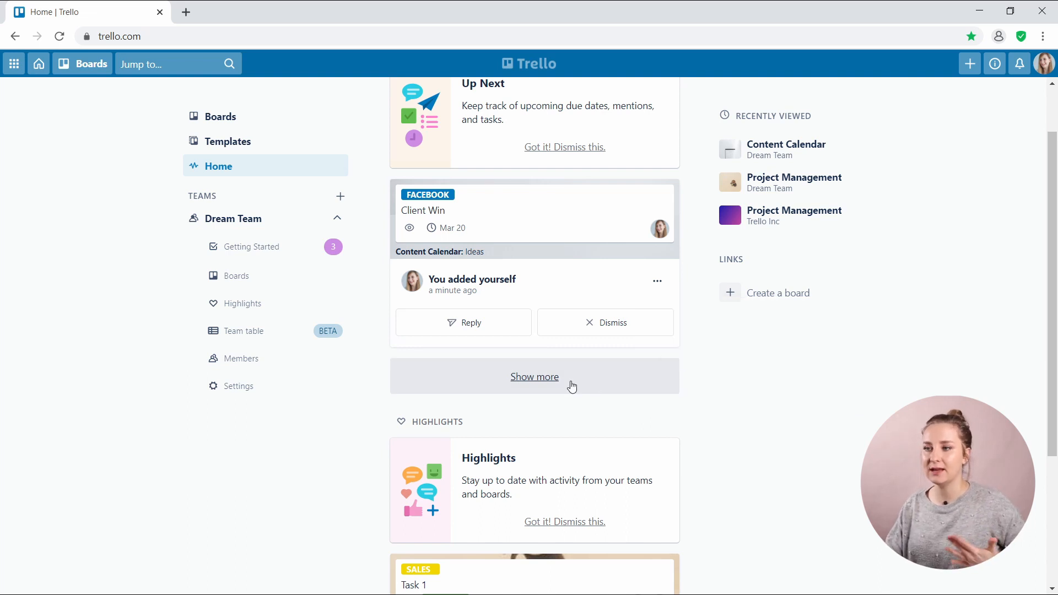
# Read the team comment on Task 1 in Highlights and expand the list of Up Next cards.
pyautogui.scroll(-4, 573, 381)
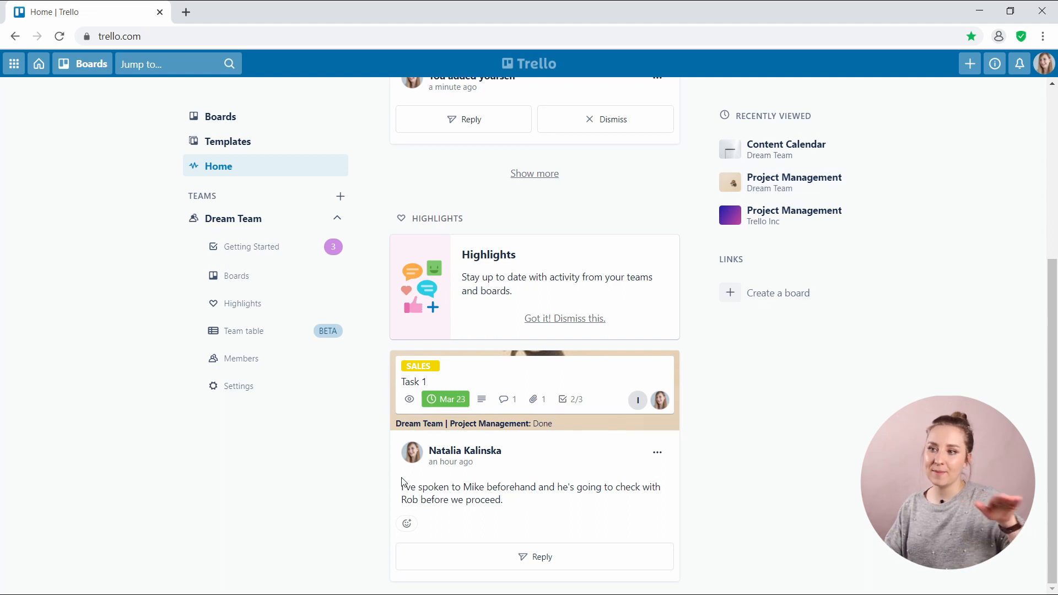
pyautogui.moveTo(588, 503); pyautogui.dragTo(402, 485)
pyautogui.click(471, 500)
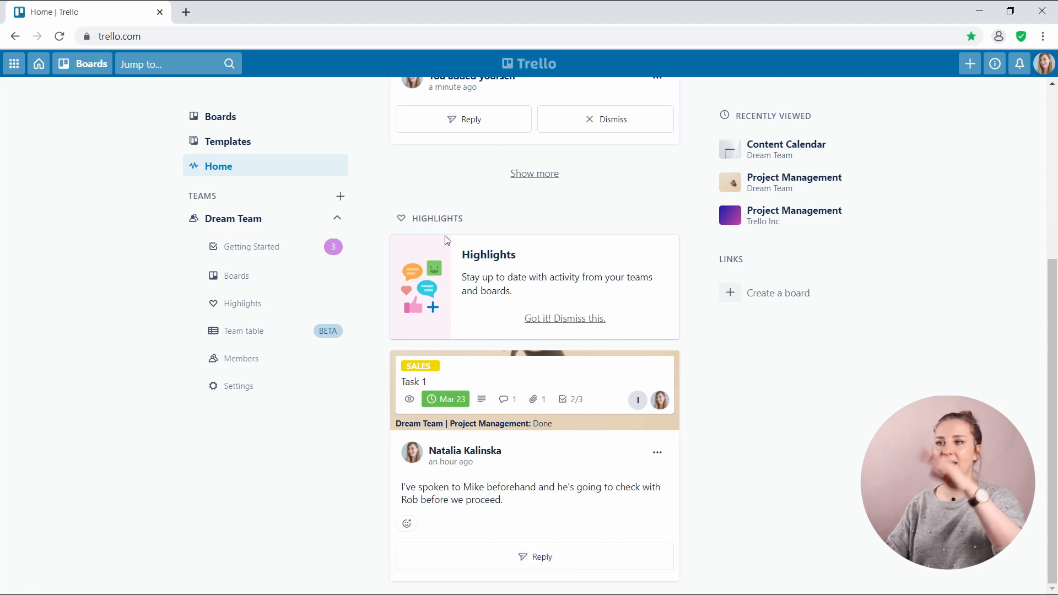
pyautogui.scroll(5, 680, 352)
pyautogui.scroll(-1, 683, 366)
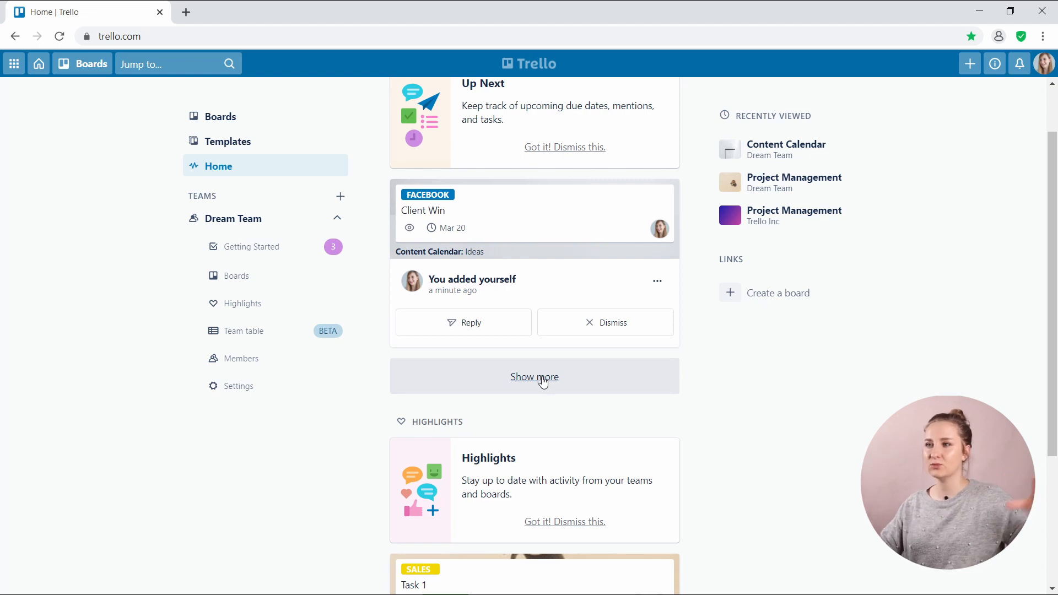
pyautogui.click(543, 379)
pyautogui.scroll(1, 900, 158)
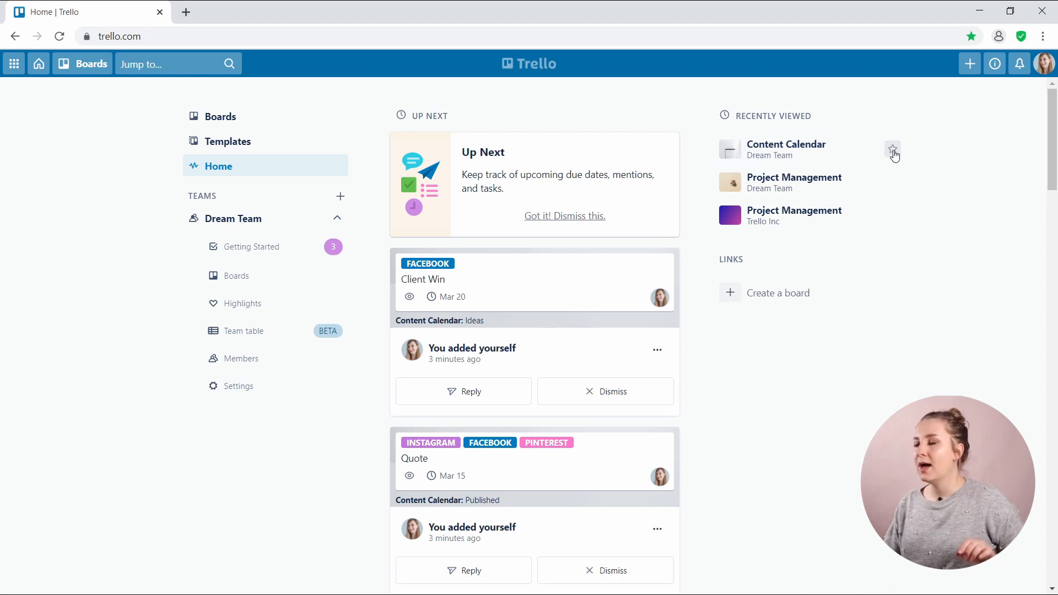
# Star the Content Calendar board and Dream Team's Project Management board.
pyautogui.click(897, 150)
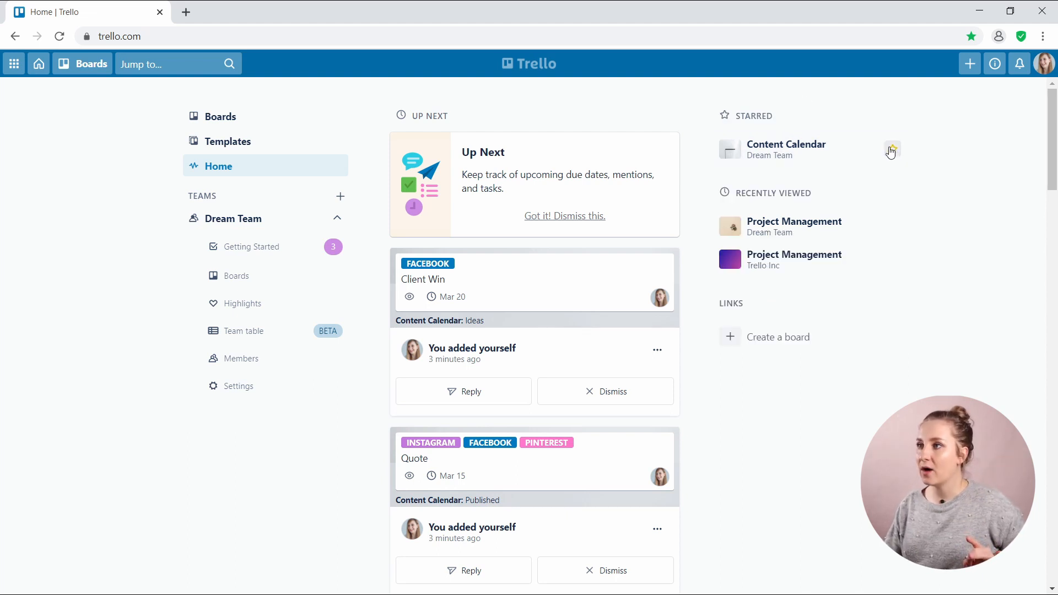
pyautogui.moveTo(900, 234)
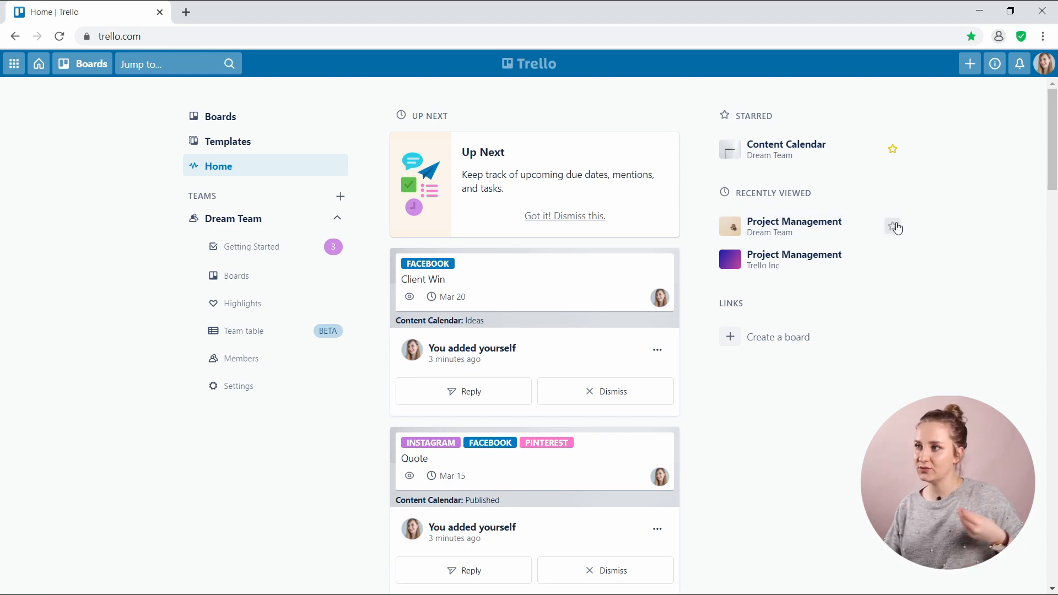
pyautogui.click(895, 226)
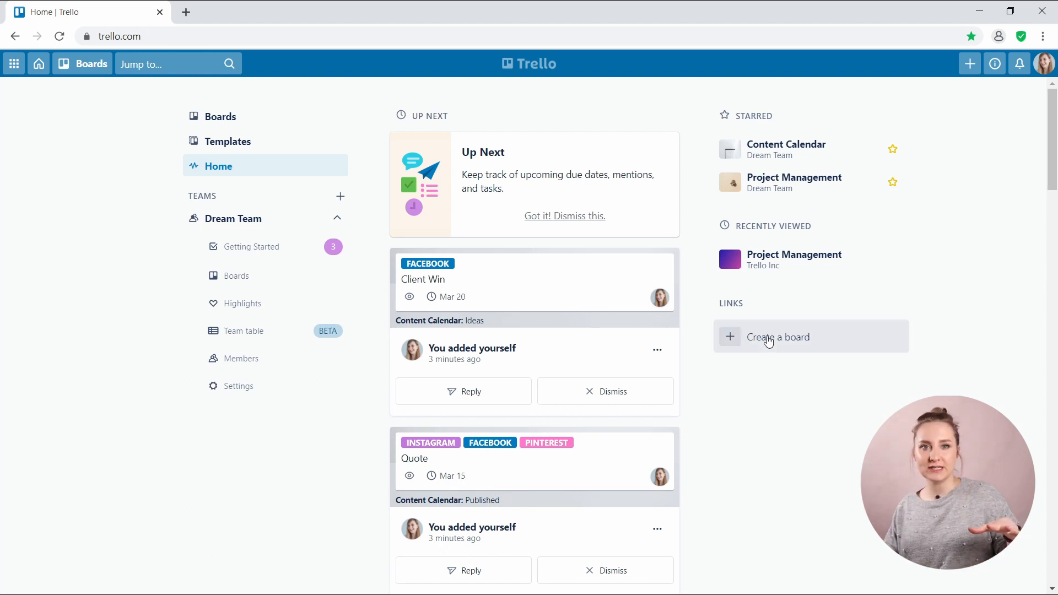
# Create a team-visible board named Website Launch in Dream Team with a red background.
pyautogui.click(775, 341)
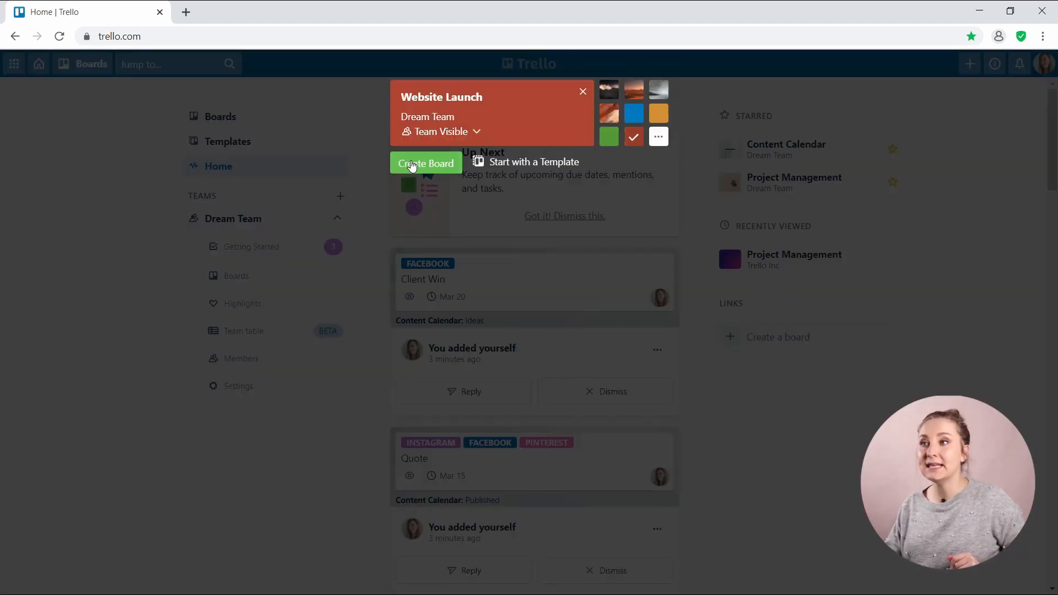
pyautogui.click(425, 166)
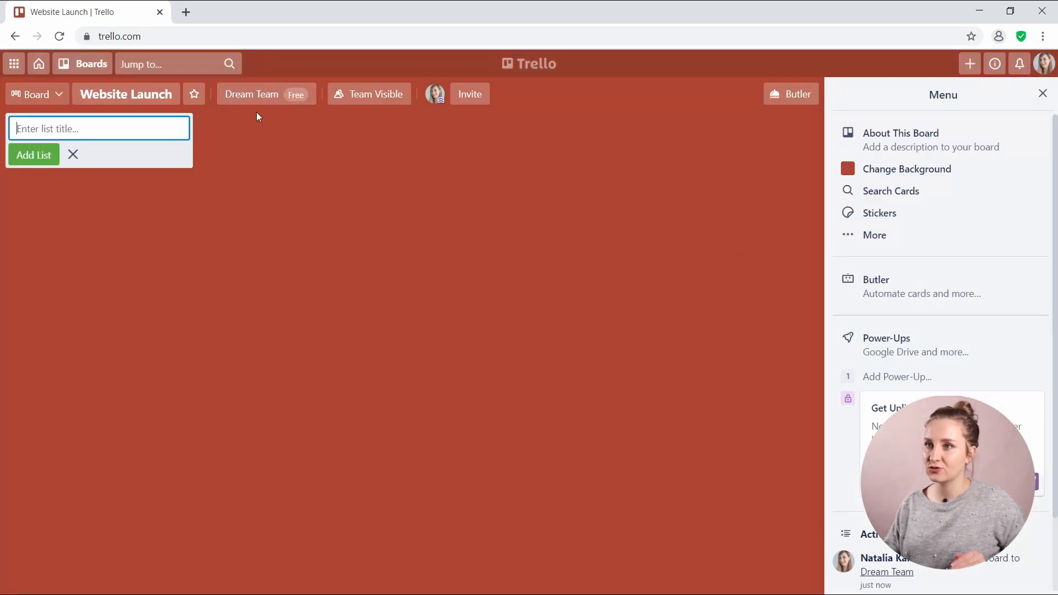
# Search the Unsplash photos for "website" and "web design", and set the hand holding a light bulb as the board background.
pyautogui.click(927, 169)
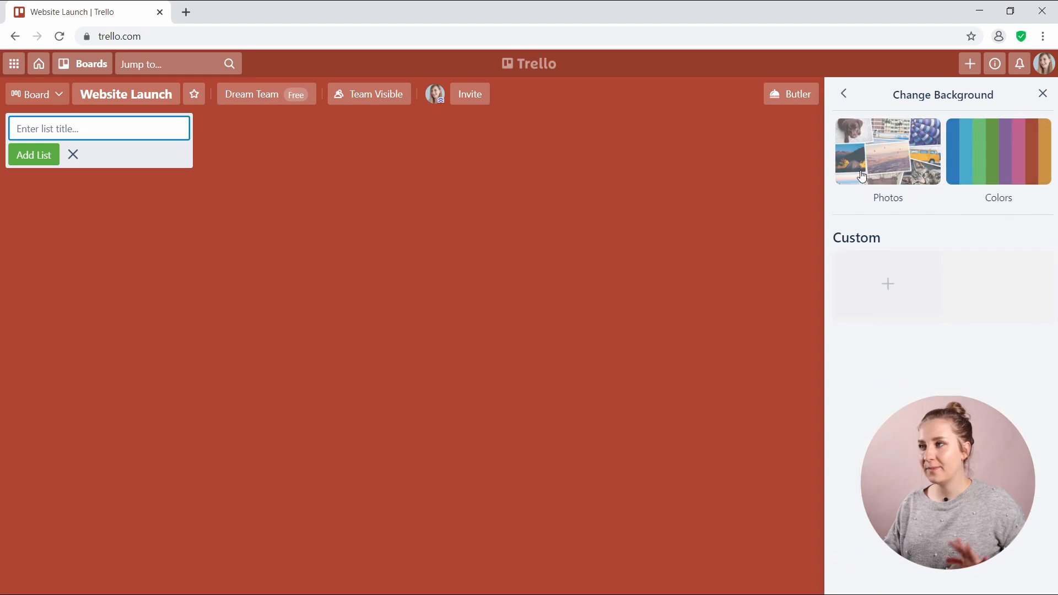
pyautogui.click(910, 164)
pyautogui.click(899, 132)
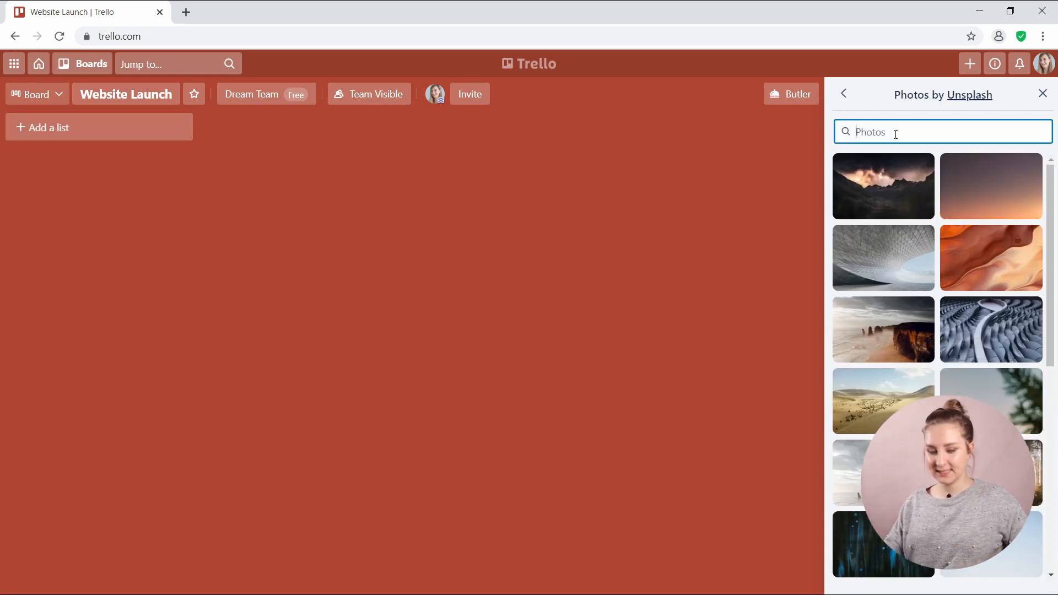
pyautogui.write('website')
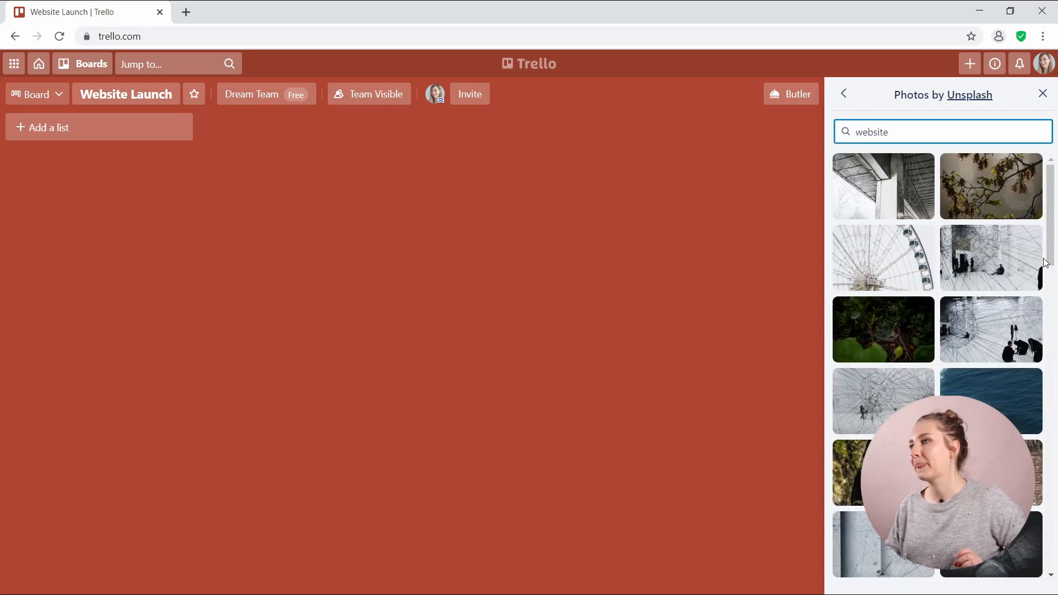
pyautogui.scroll(-5, 992, 232)
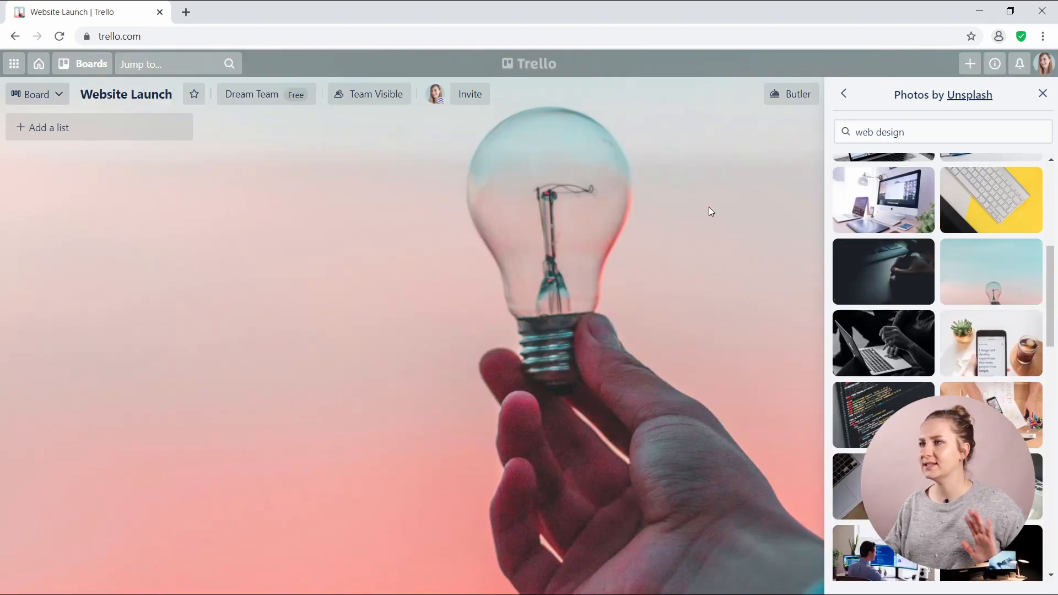
pyautogui.click(1042, 93)
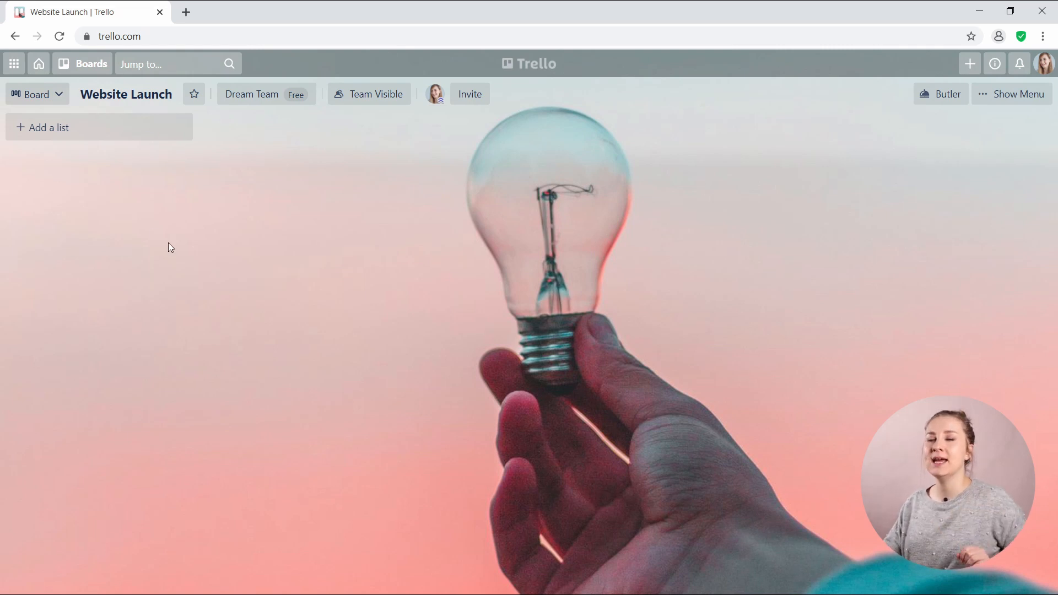
# Add the lists Product Backlog and Prioritized to the Website Launch board.
pyautogui.click(124, 132)
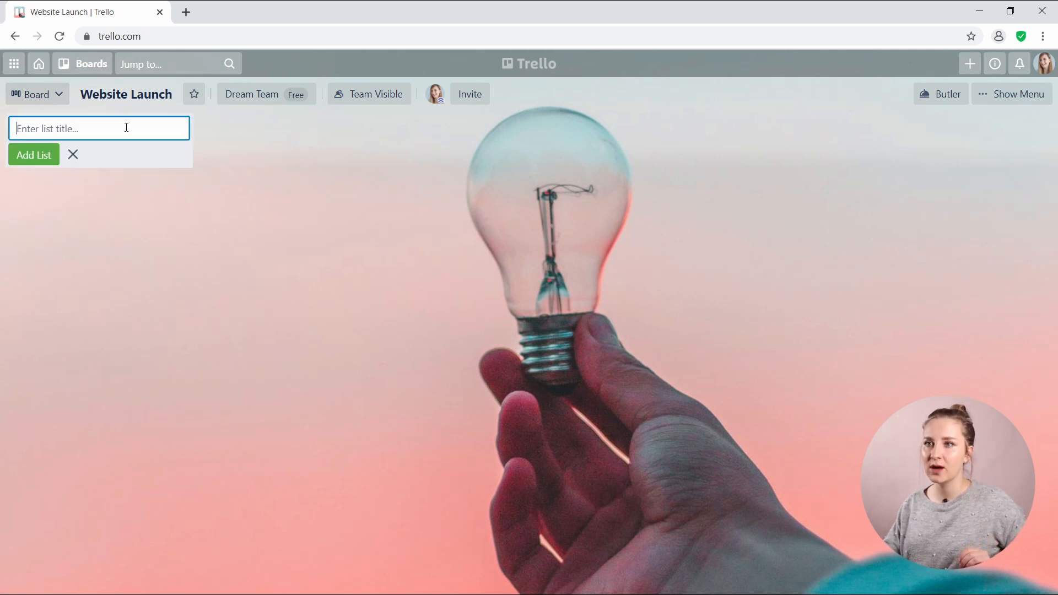
pyautogui.write('P')
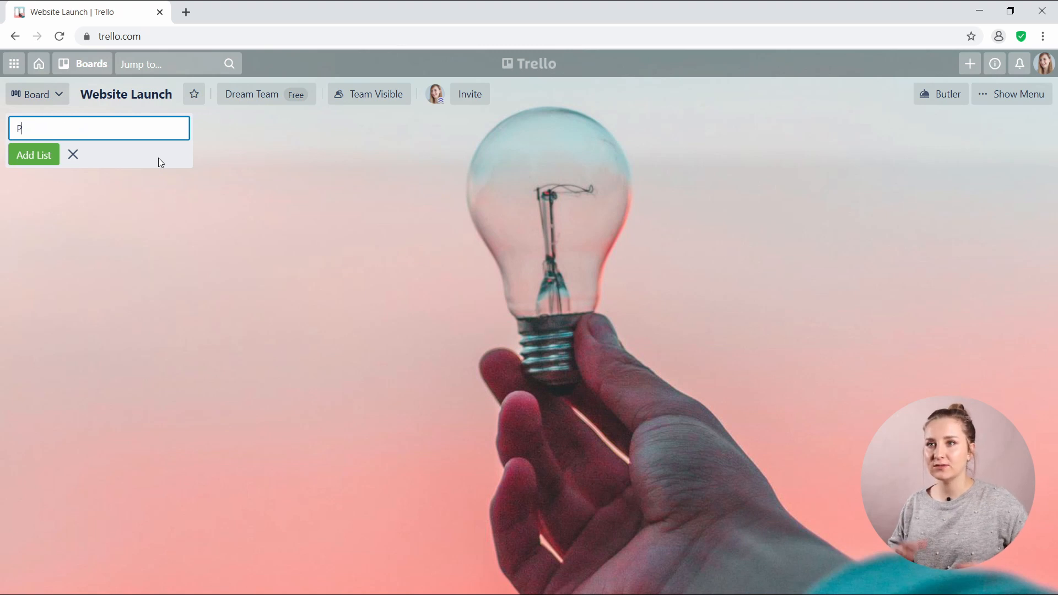
pyautogui.write('ro')
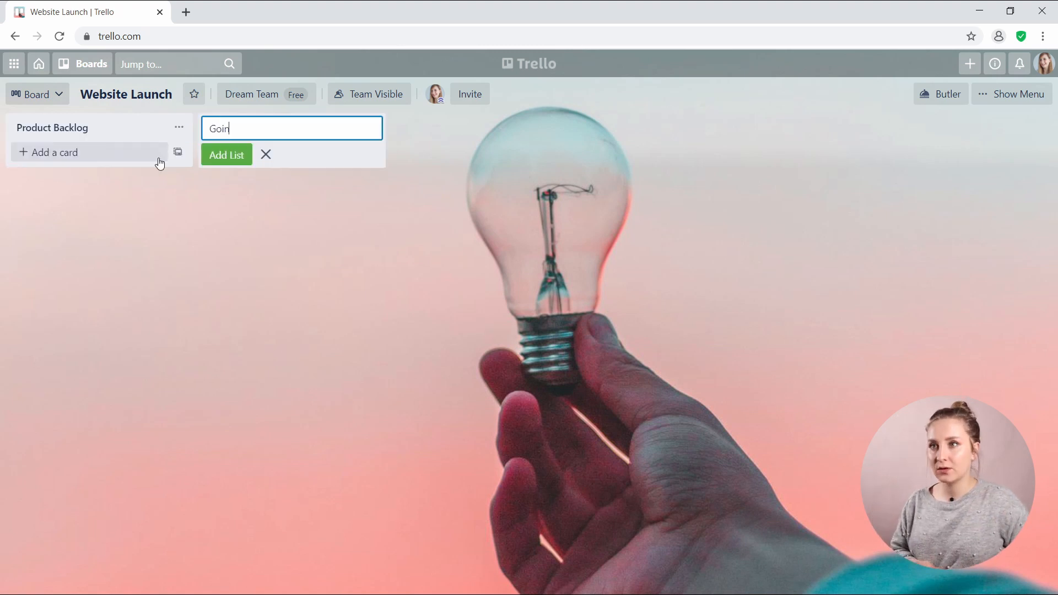
pyautogui.write('g Ah')
pyautogui.hotkey('ctrl', 'a')
pyautogui.press('BackSpace')
pyautogui.write('Protiz')
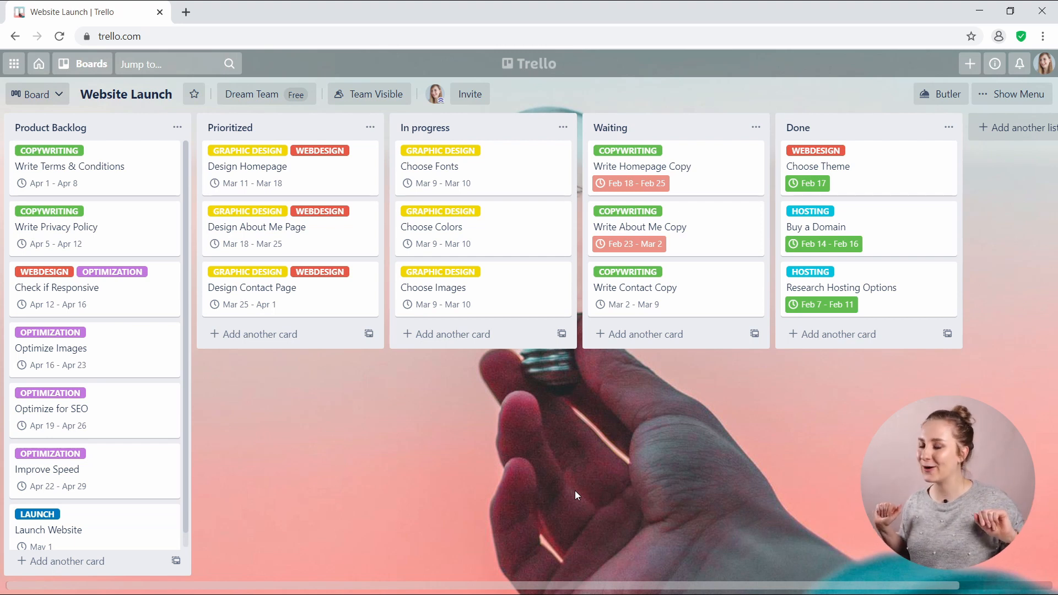
# Start the 14-day Business Class free trial for Dream Team and open the list of available board views.
pyautogui.click(36, 94)
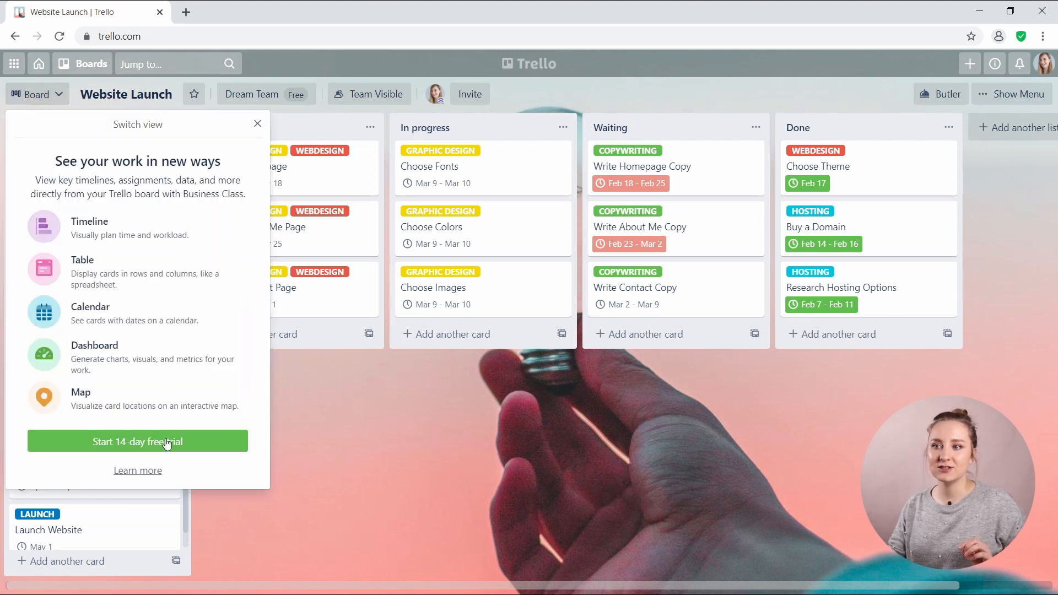
pyautogui.press('Escape')
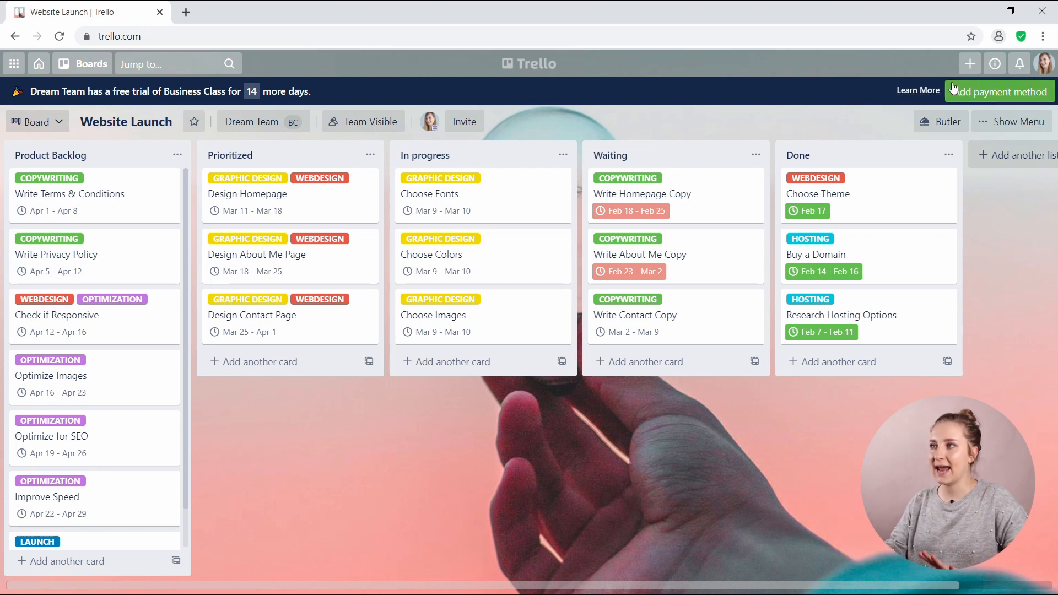
pyautogui.click(54, 123)
pyautogui.click(56, 148)
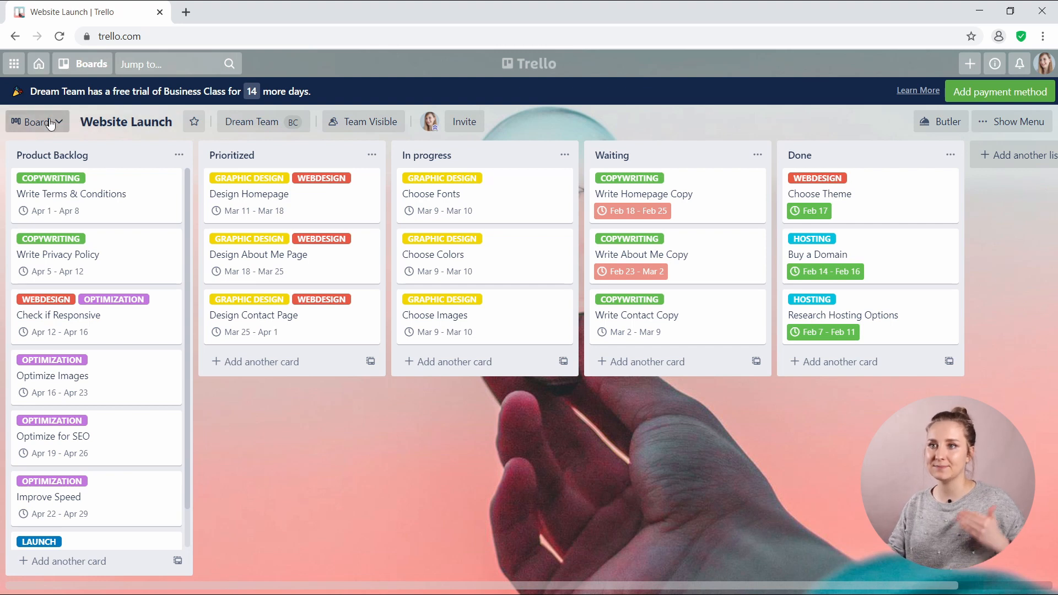
pyautogui.click(34, 123)
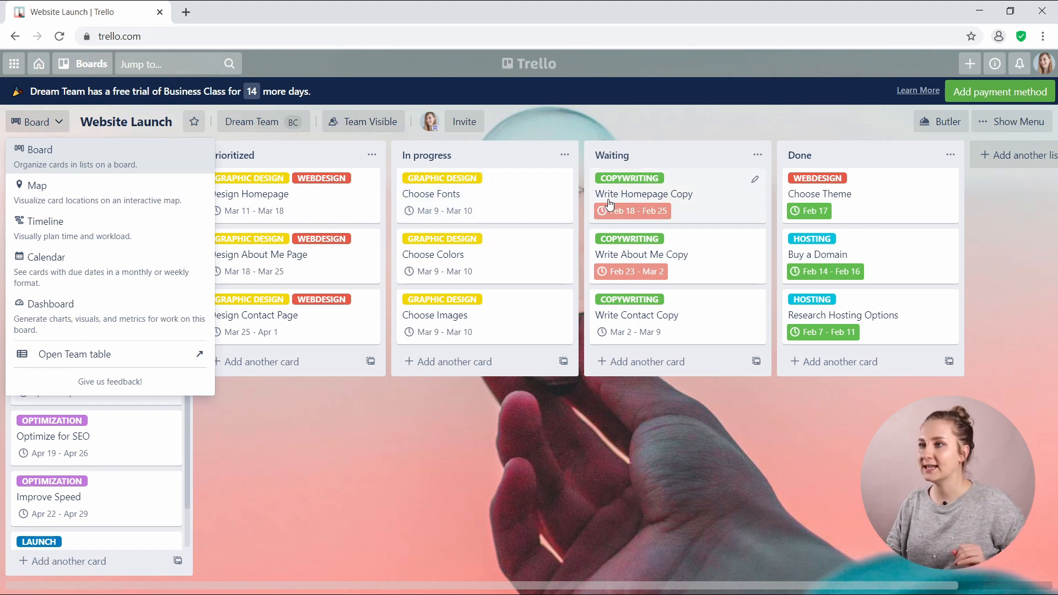
# Open the Choose Fonts card, search for the location "EDINBURGH CA", and dismiss the search without picking a place.
pyautogui.click(519, 221)
pyautogui.click(519, 220)
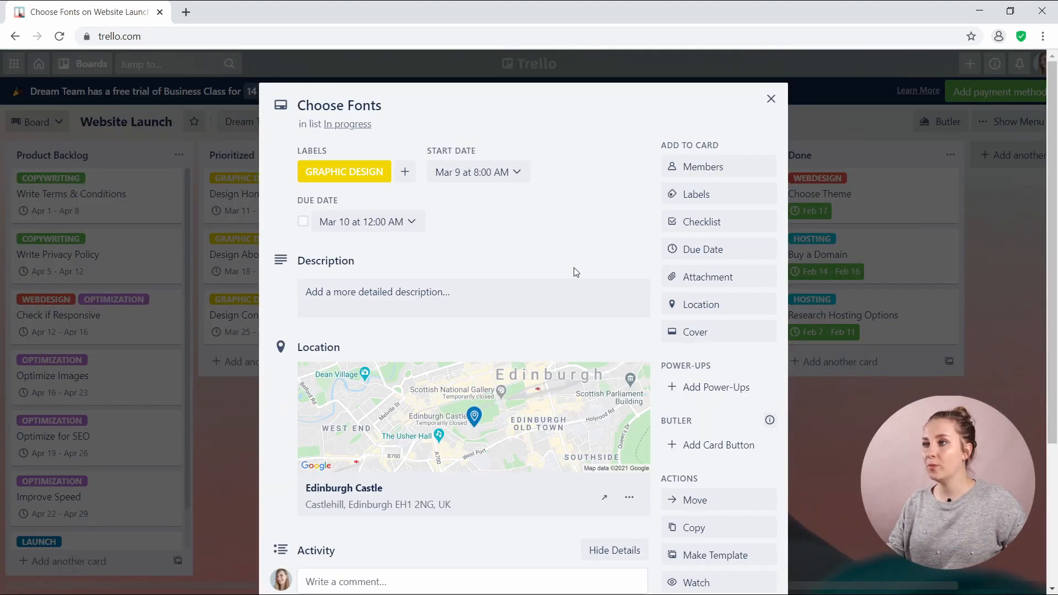
pyautogui.click(742, 313)
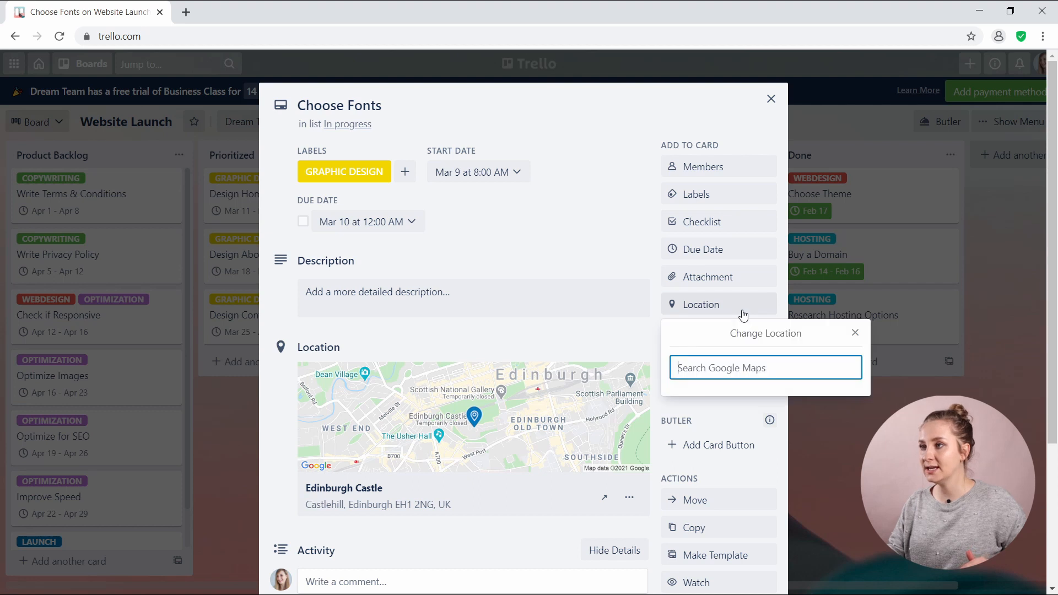
pyautogui.write('EDIN')
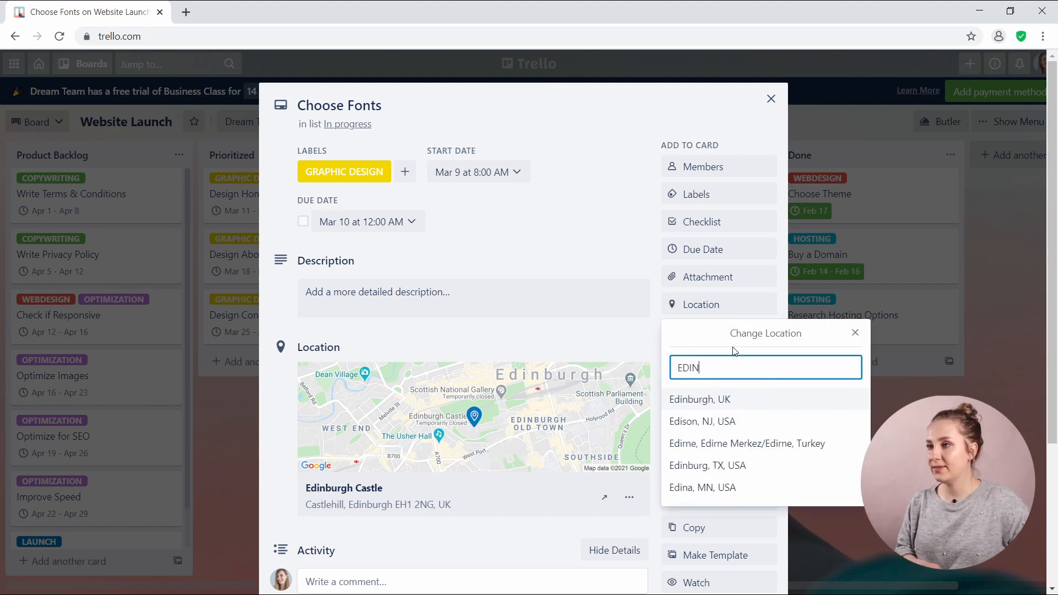
pyautogui.write('BURGH CA')
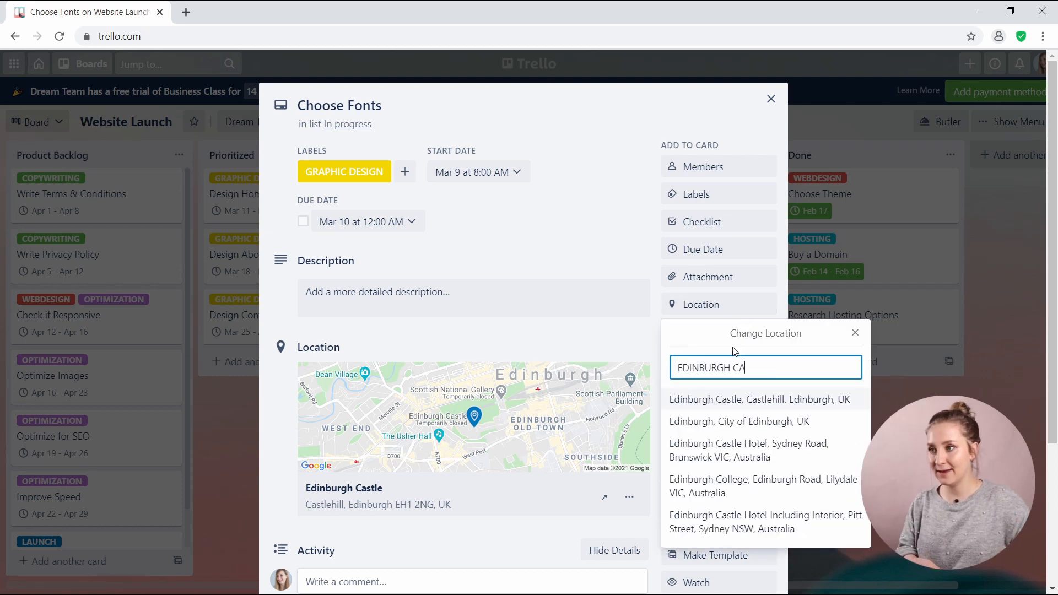
pyautogui.hotkey('ctrl', 'a')
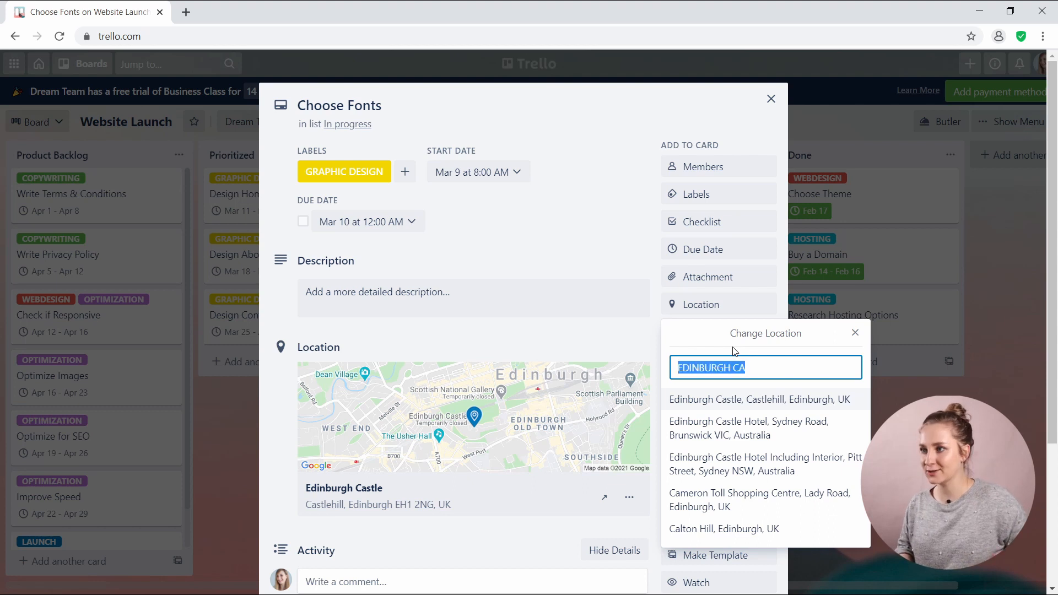
pyautogui.press('BackSpace')
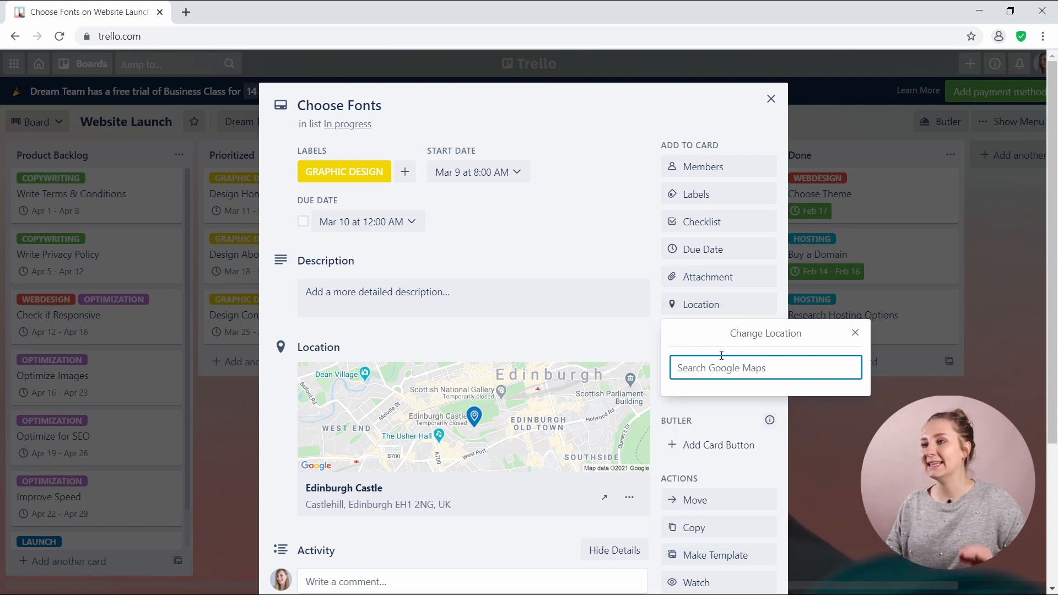
pyautogui.click(507, 351)
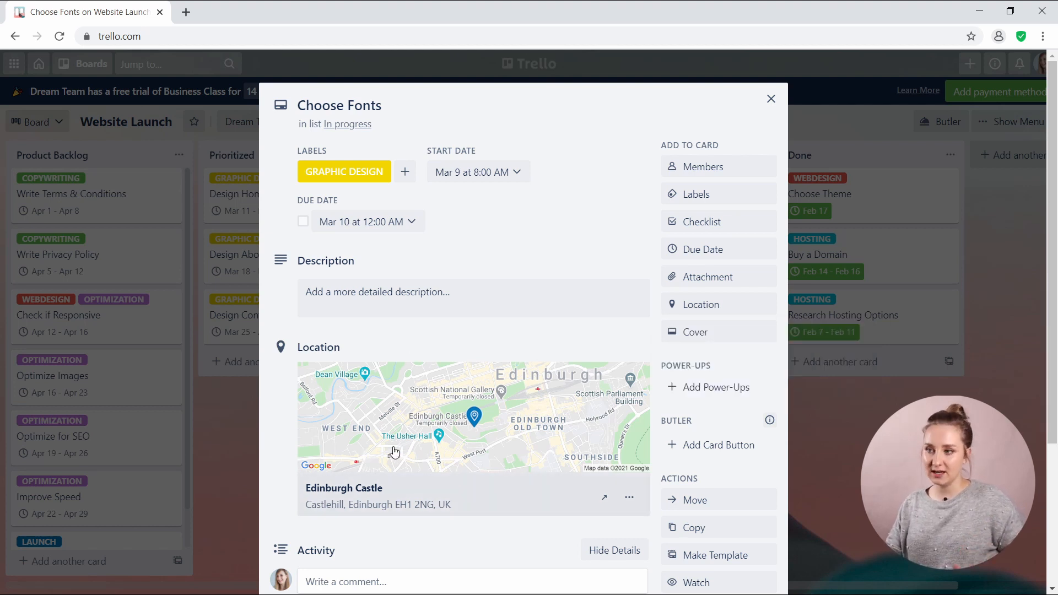
# View the Choose Fonts card's Edinburgh Castle location in Google Maps, and return to the board.
pyautogui.click(604, 497)
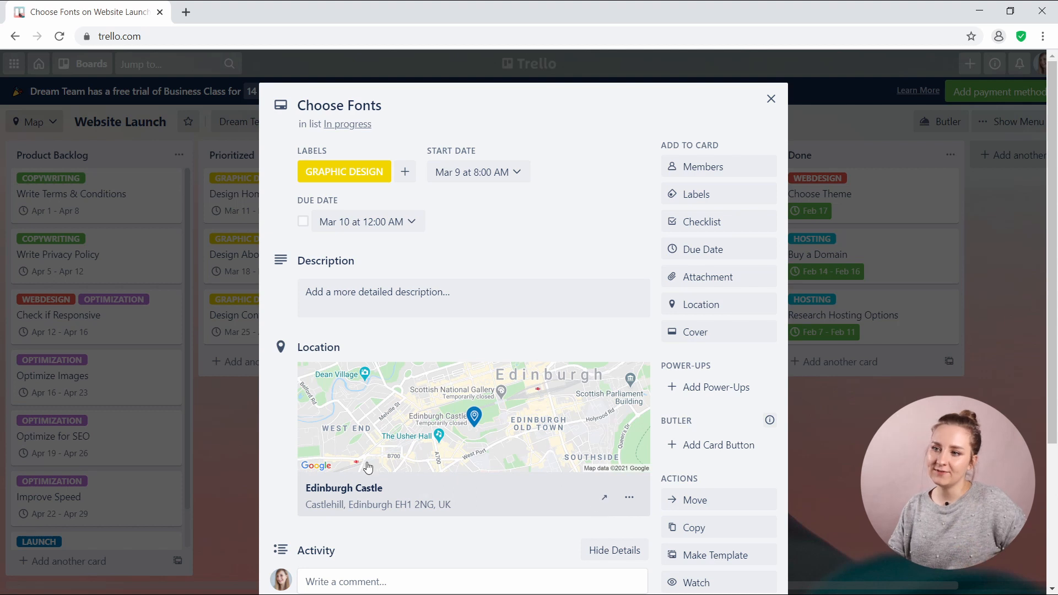
pyautogui.click(606, 500)
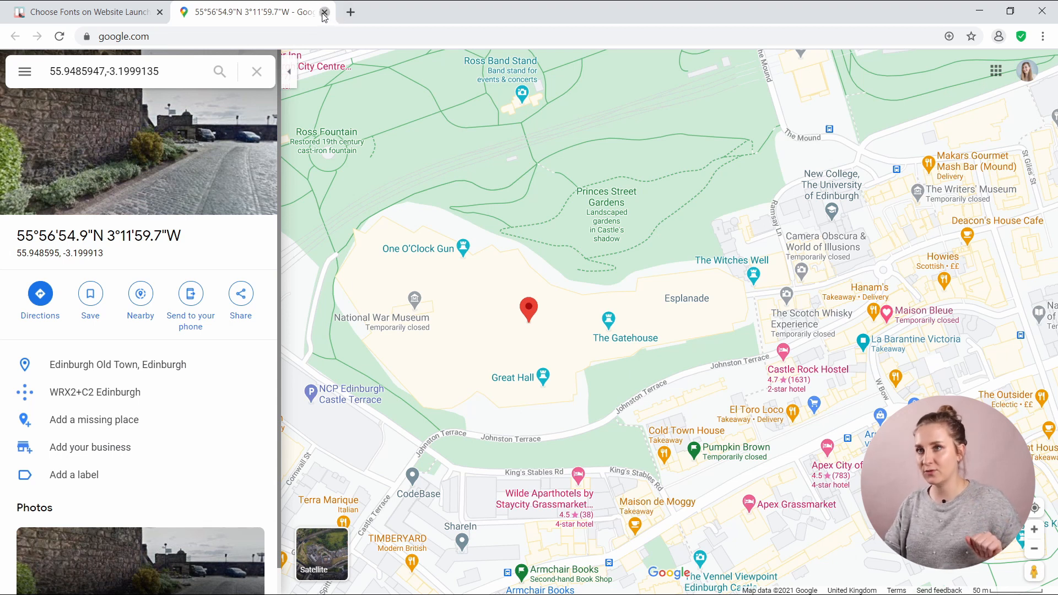
pyautogui.click(325, 12)
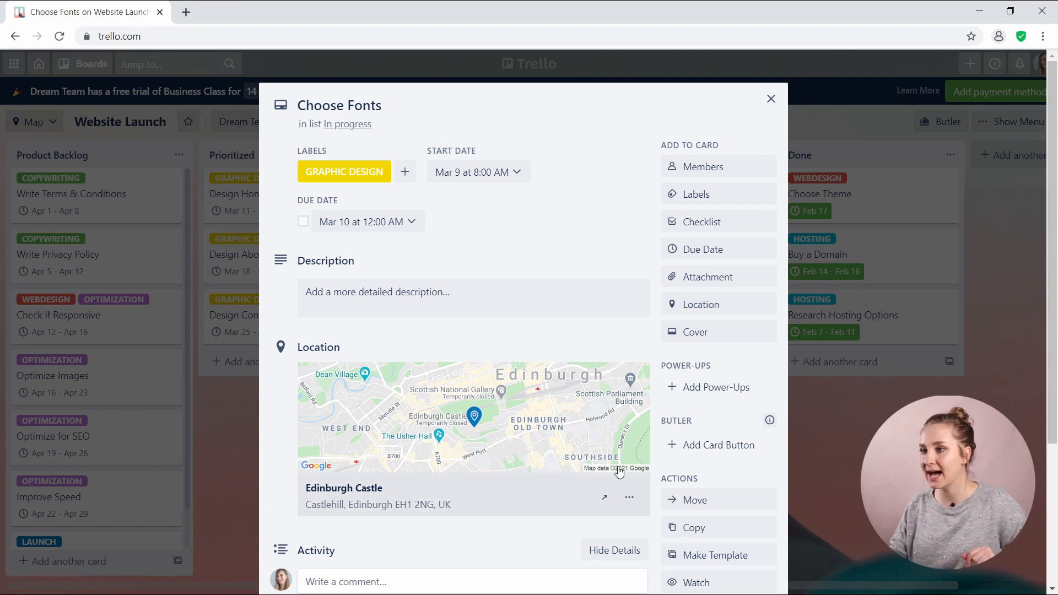
pyautogui.press('Escape')
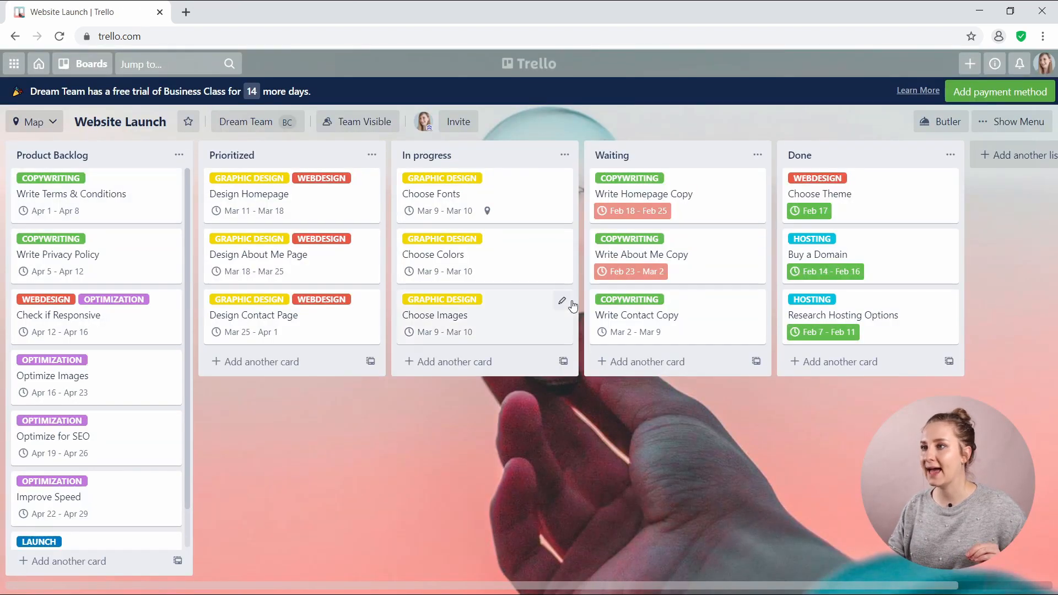
# Set the Choose Colors card's location to Royal Mile, Edinburgh, and close the card.
pyautogui.click(507, 269)
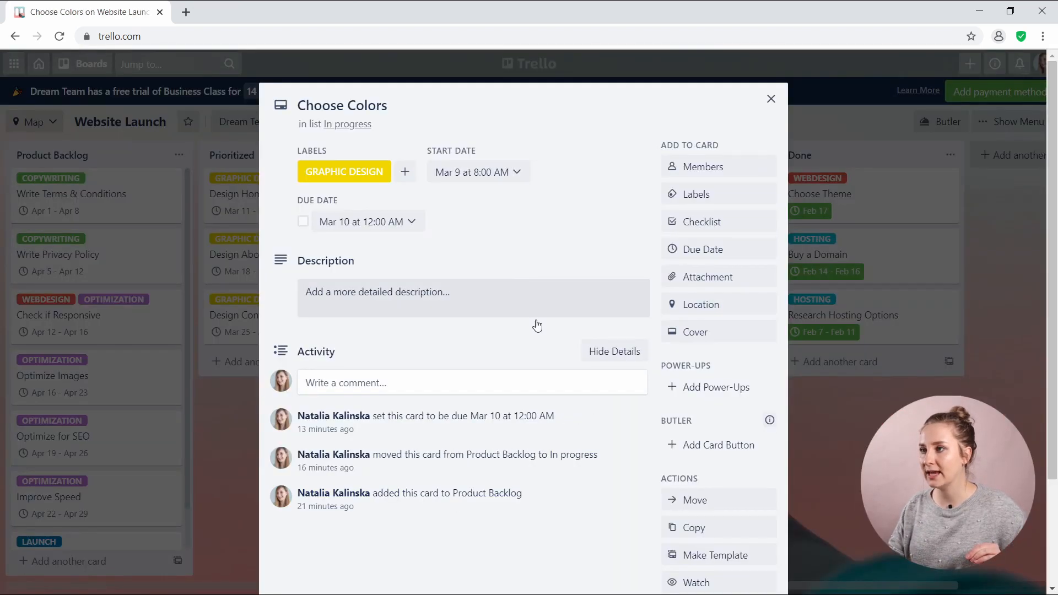
pyautogui.click(725, 307)
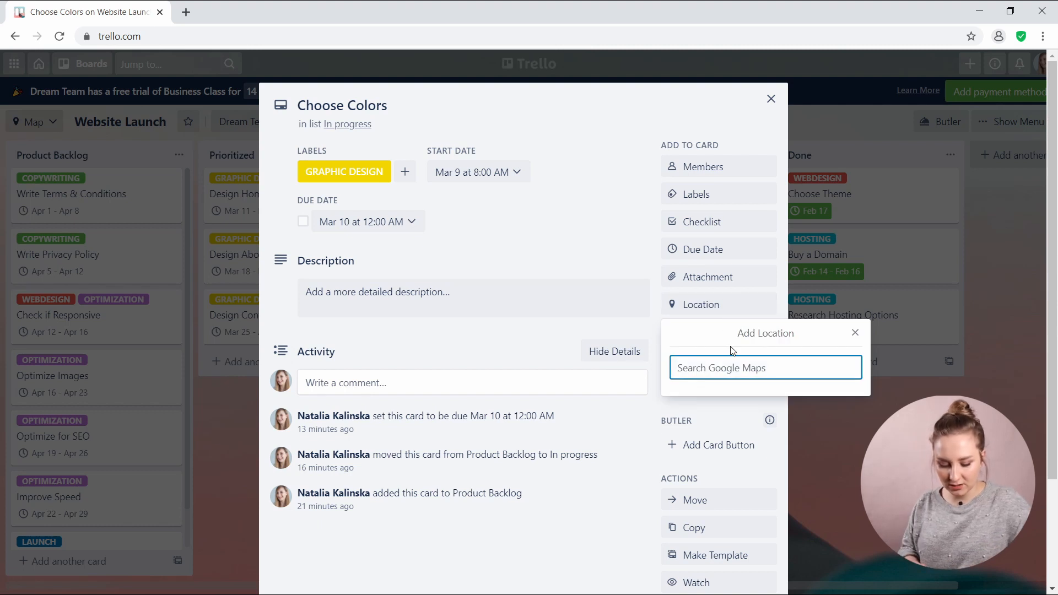
pyautogui.write('ROYAL MA')
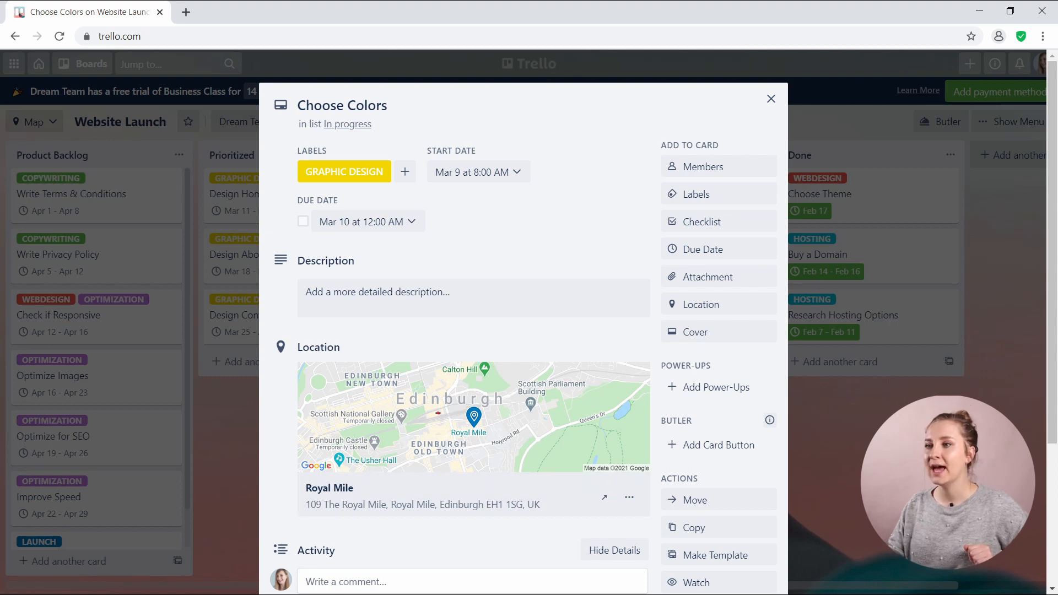
pyautogui.press('Escape')
# Switch the board to Map view and move the Choose Fonts pin from Edinburgh Castle to New College, The University of Edinburgh.
pyautogui.click(34, 122)
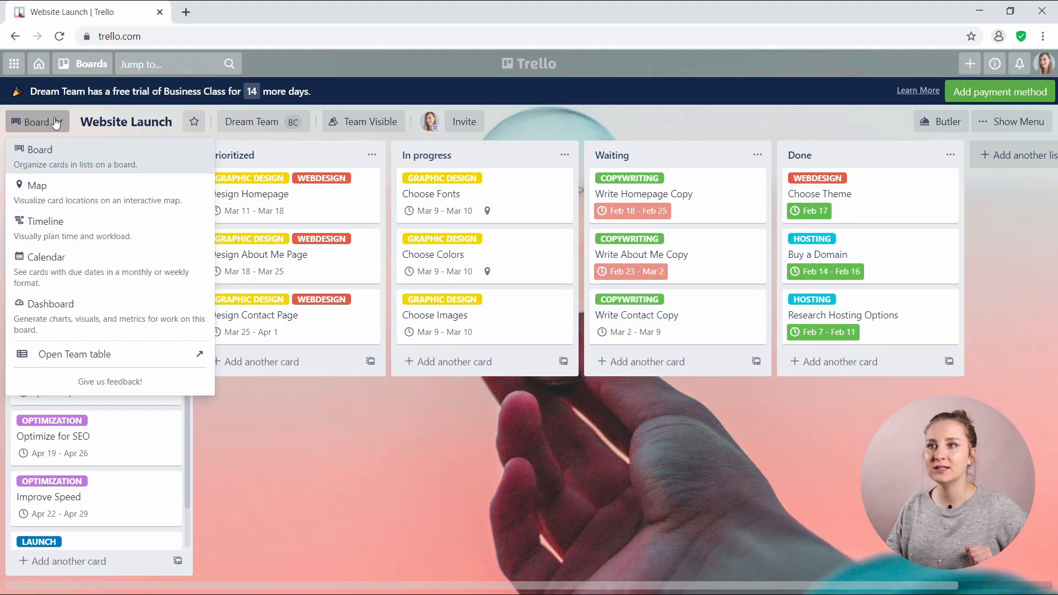
pyautogui.click(55, 194)
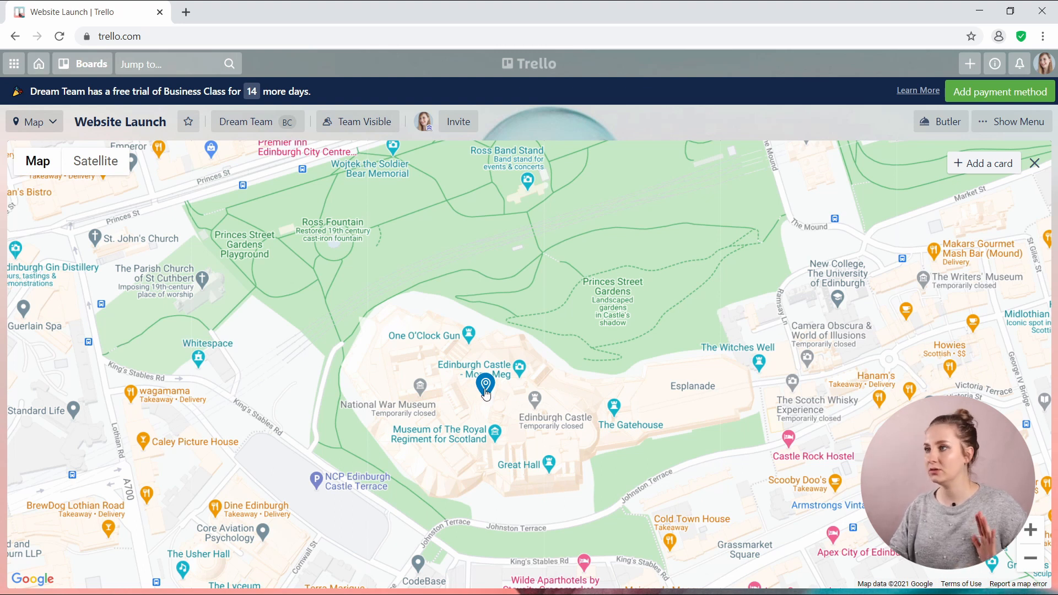
pyautogui.moveTo(486, 392)
pyautogui.mouseDown()
pyautogui.moveTo(947, 253)
pyautogui.moveTo(812, 278)
pyautogui.moveTo(838, 287)
pyautogui.mouseUp()
pyautogui.moveTo(845, 292); pyautogui.dragTo(535, 361)
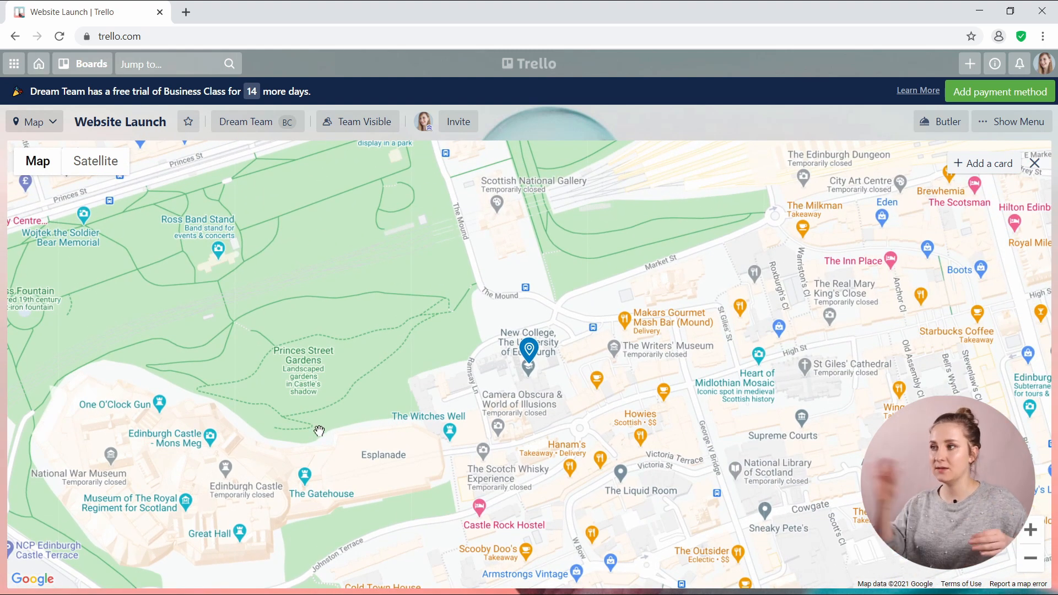
# Examine the Choose Fonts and Choose Colors cards at their map pins and compare their locations within Edinburgh.
pyautogui.moveTo(814, 433); pyautogui.dragTo(615, 423)
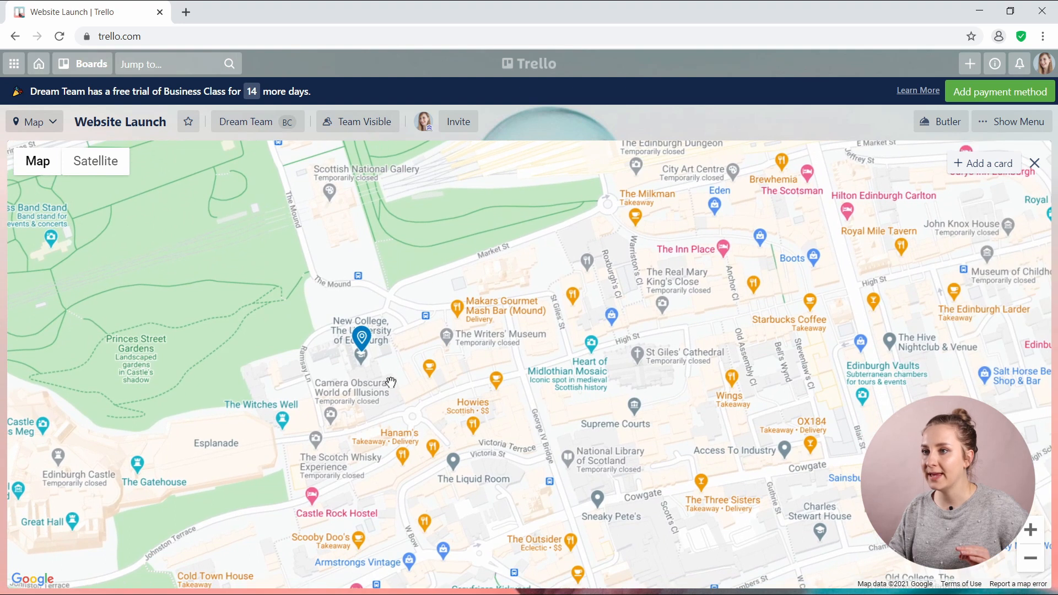
pyautogui.click(371, 340)
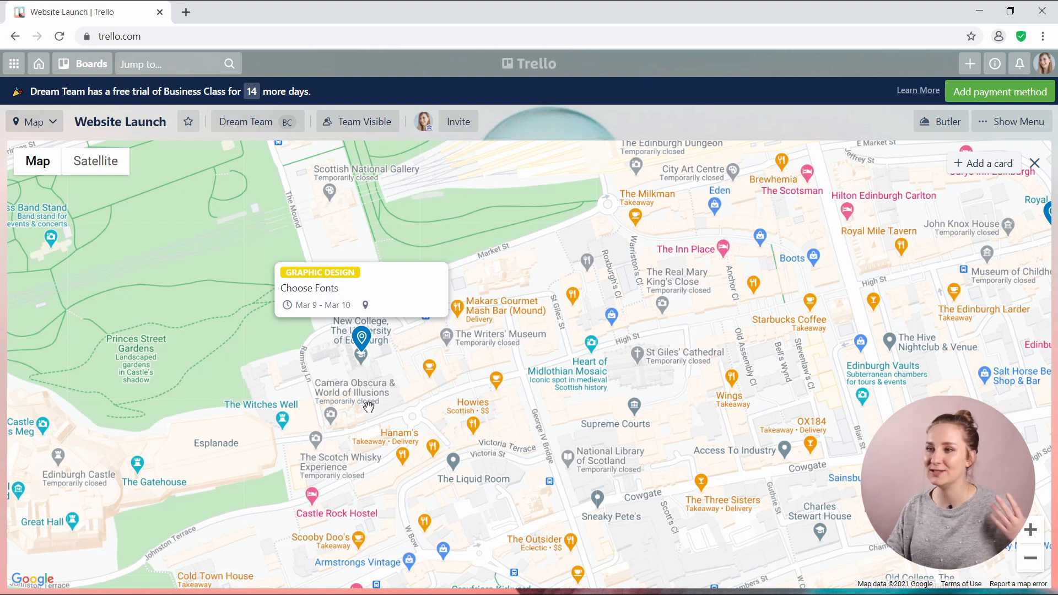
pyautogui.moveTo(437, 378); pyautogui.dragTo(351, 416)
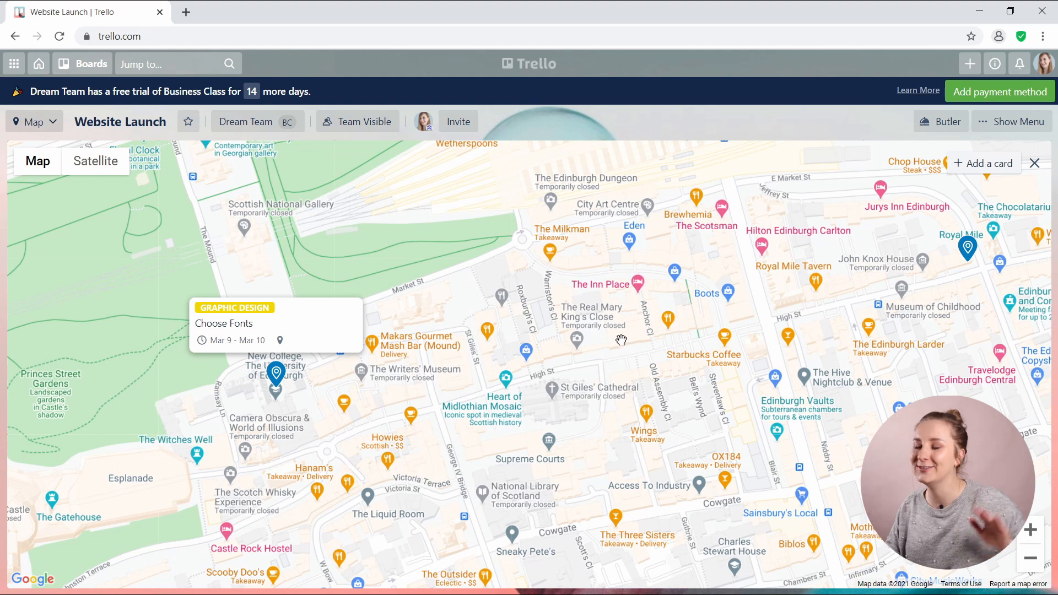
pyautogui.click(972, 257)
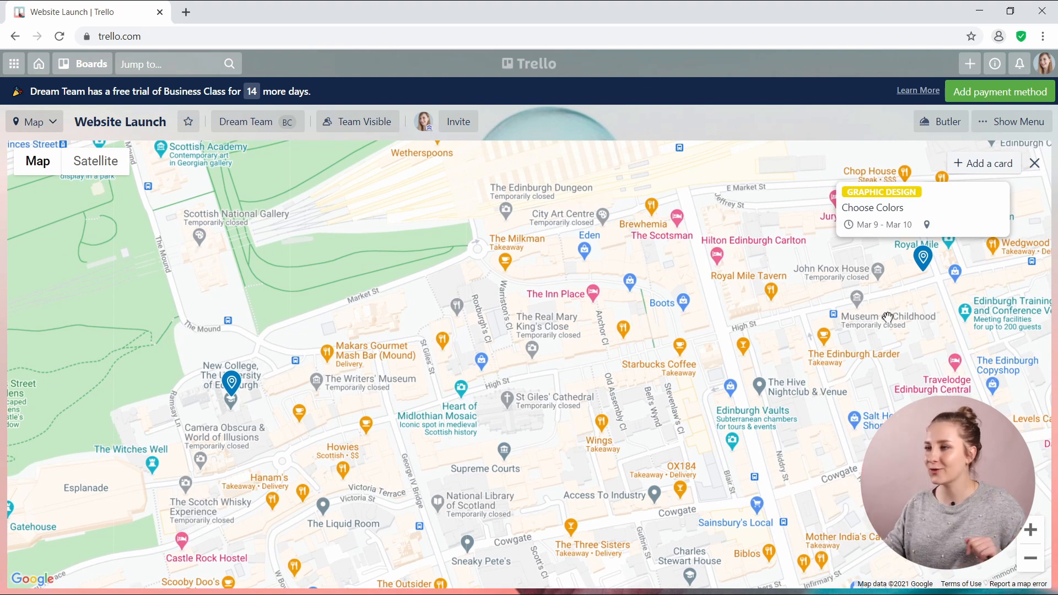
pyautogui.moveTo(893, 309); pyautogui.dragTo(930, 373)
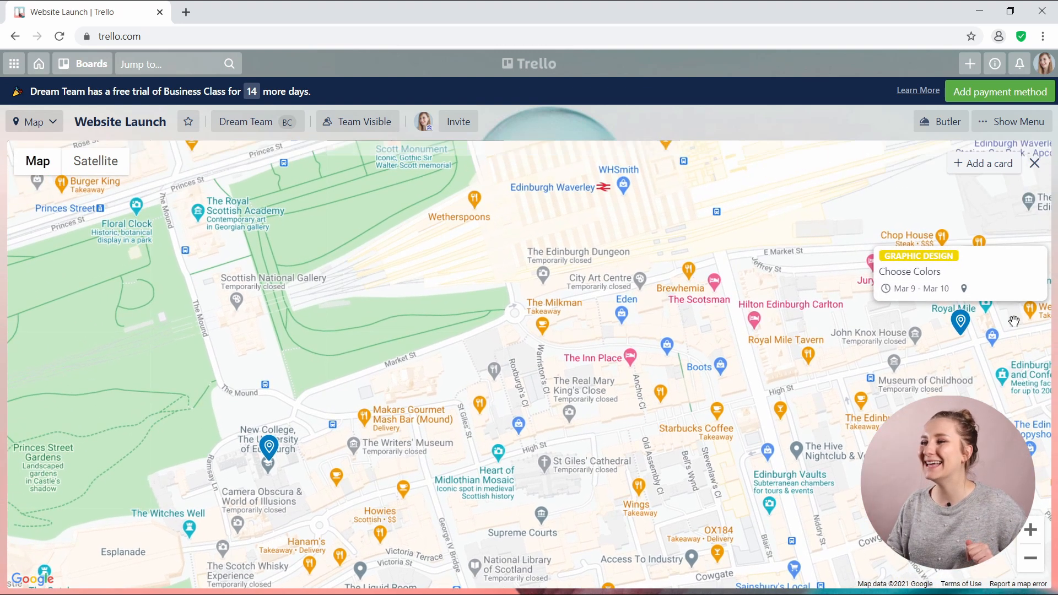
pyautogui.click(1030, 559)
pyautogui.click(1030, 559)
pyautogui.click(1031, 559)
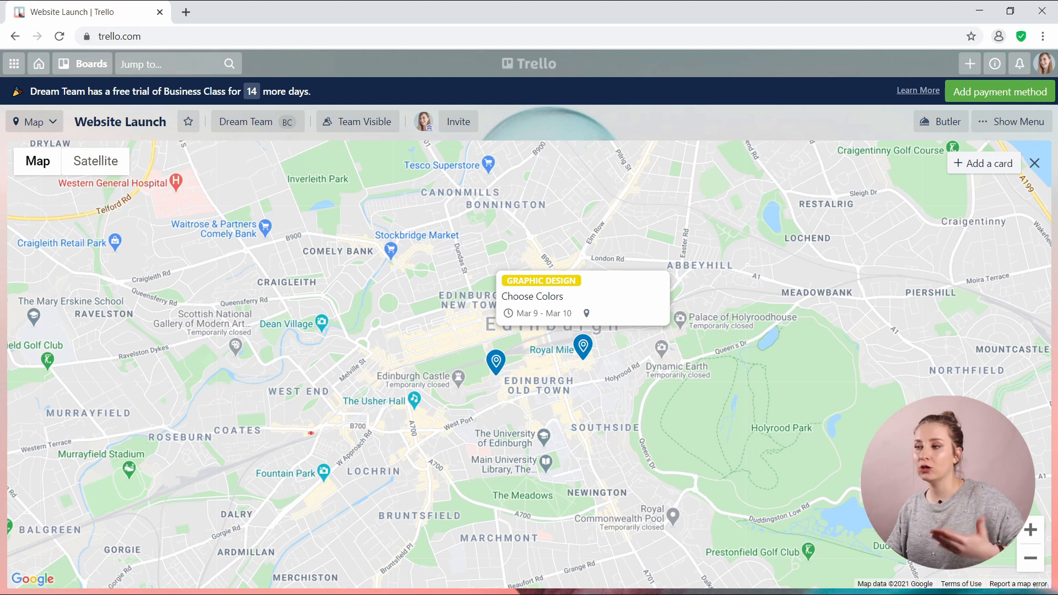
pyautogui.click(1030, 557)
pyautogui.moveTo(318, 388); pyautogui.dragTo(402, 442)
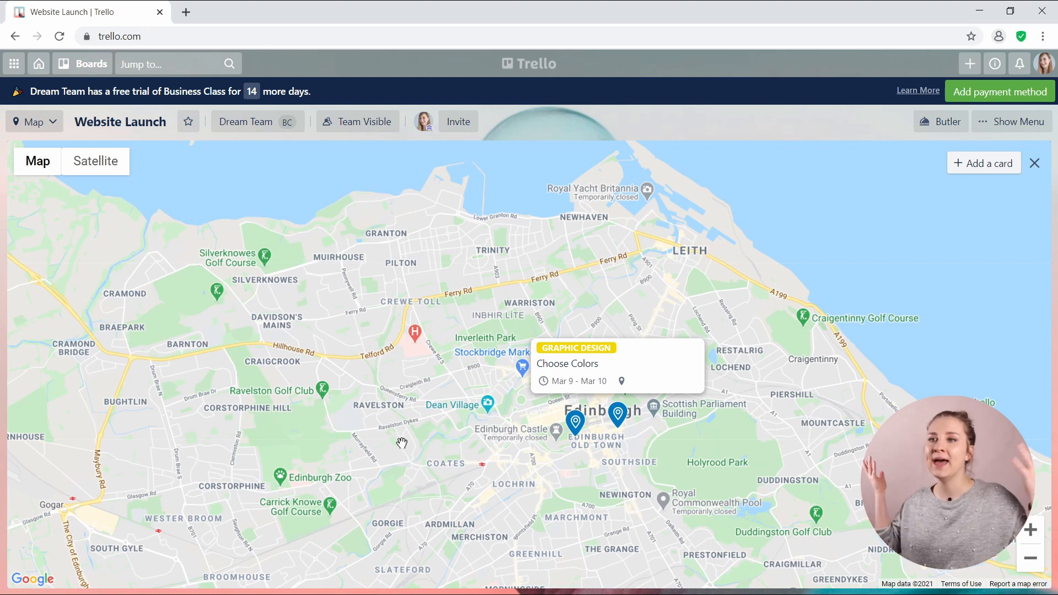
# Switch the Website Launch board to Timeline view and set its time scale to Month.
pyautogui.click(40, 125)
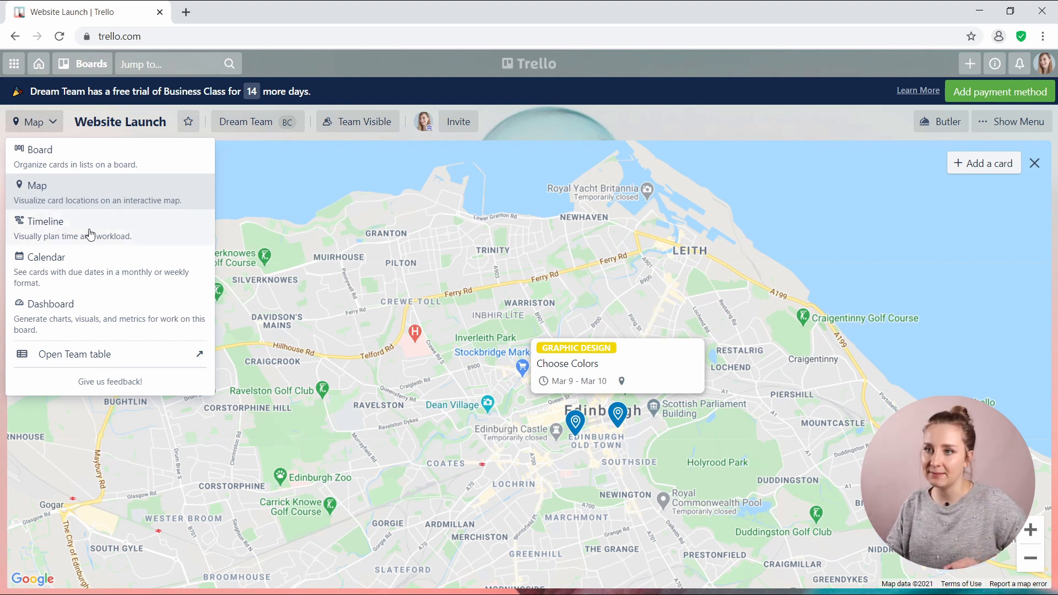
pyautogui.click(191, 236)
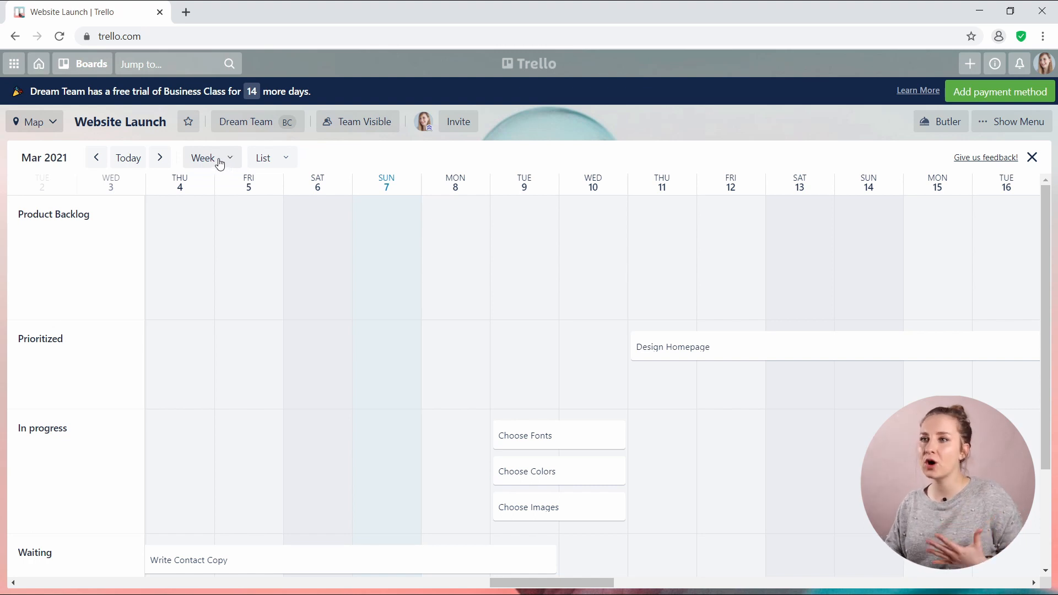
pyautogui.click(218, 160)
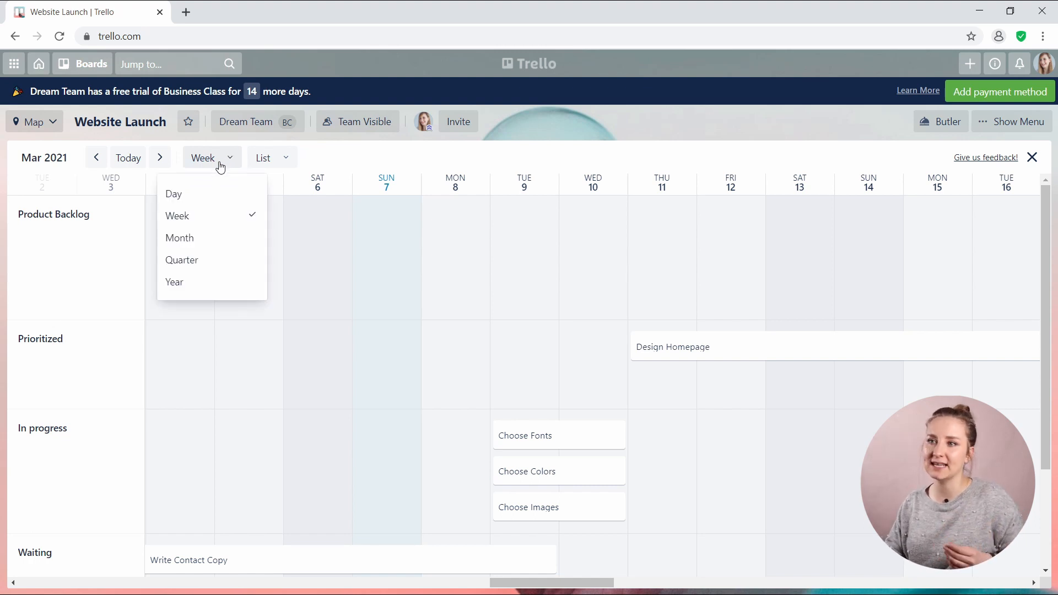
pyautogui.click(205, 240)
# Extend the Check if Responsive card's end date to April 18 and shorten it back to April 16.
pyautogui.moveTo(521, 583); pyautogui.dragTo(659, 585)
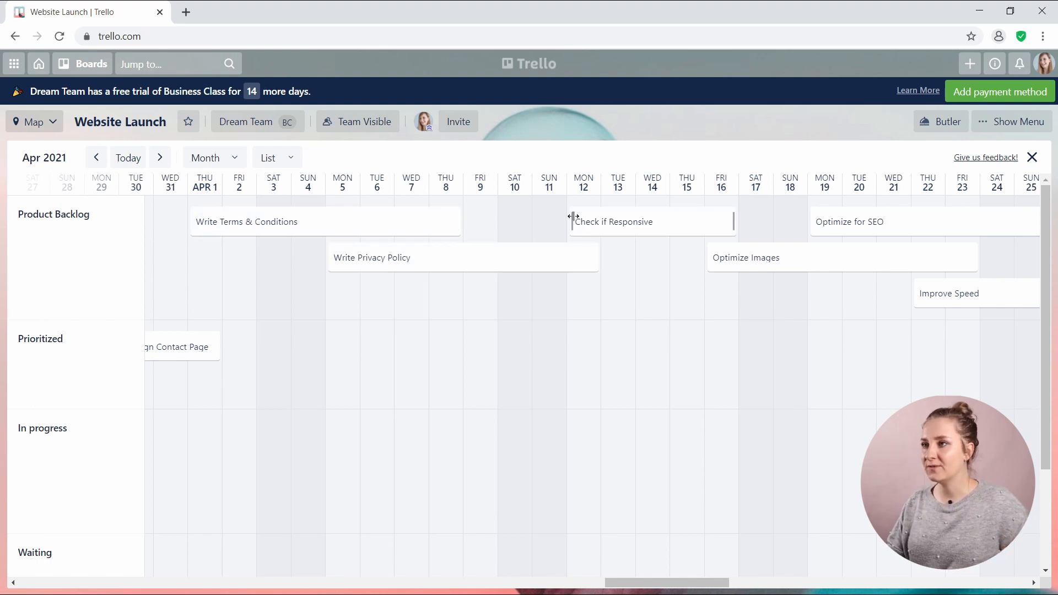
pyautogui.moveTo(573, 216); pyautogui.dragTo(564, 236)
pyautogui.moveTo(735, 218); pyautogui.dragTo(802, 211)
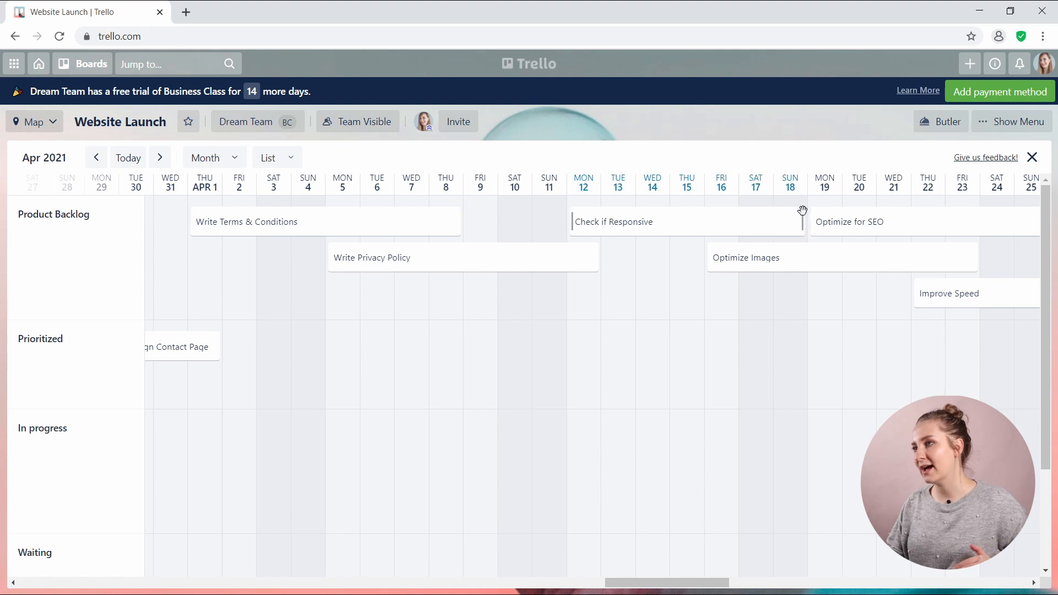
pyautogui.moveTo(798, 213); pyautogui.dragTo(734, 224)
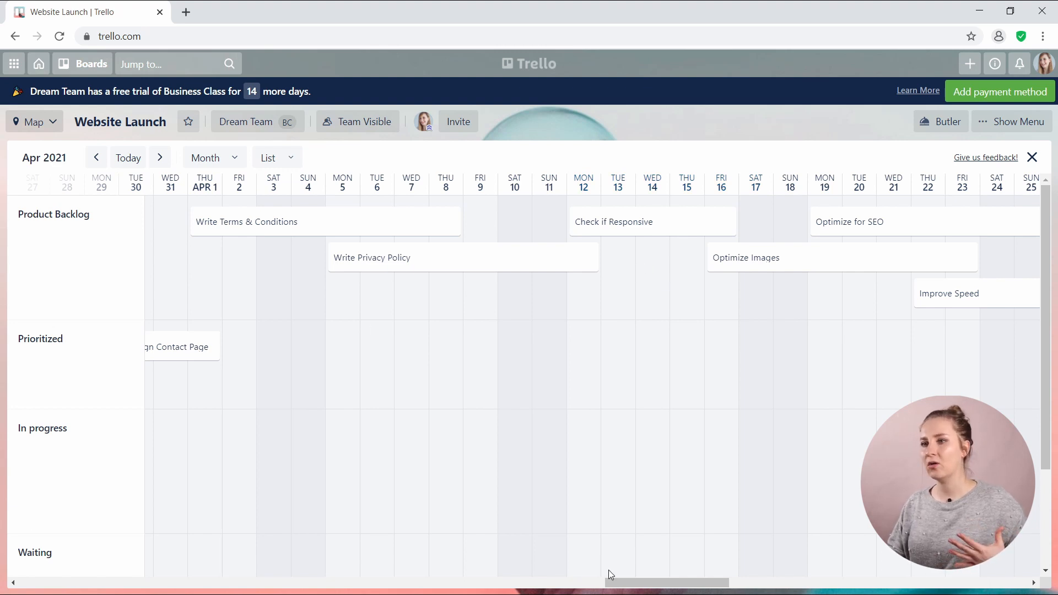
# View the Launch Website card's details from its May 1 timeline entry and close the card.
pyautogui.moveTo(649, 583); pyautogui.dragTo(672, 585)
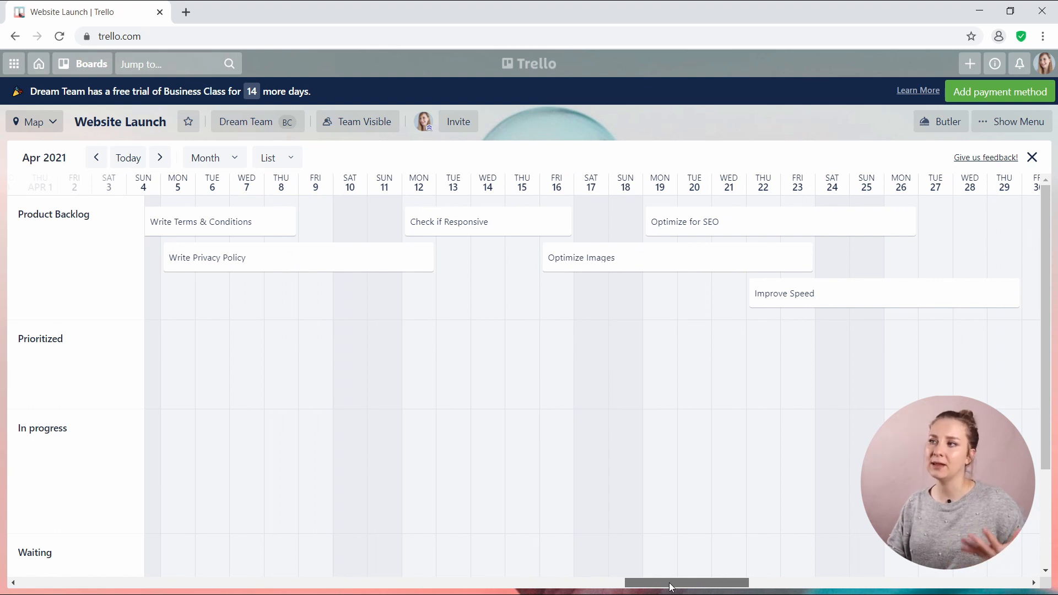
pyautogui.moveTo(672, 585); pyautogui.dragTo(694, 588)
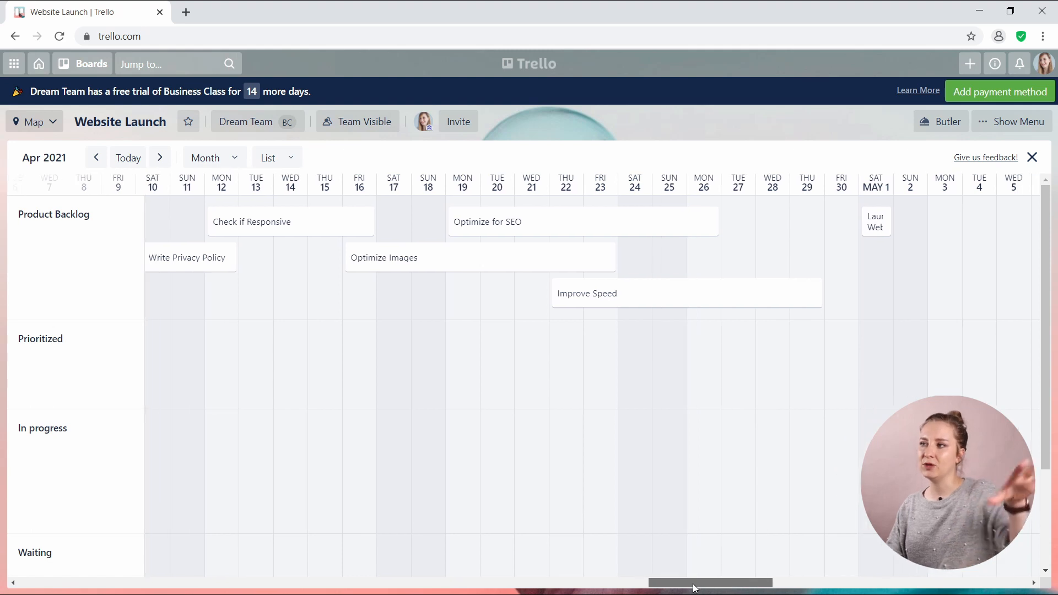
pyautogui.click(872, 223)
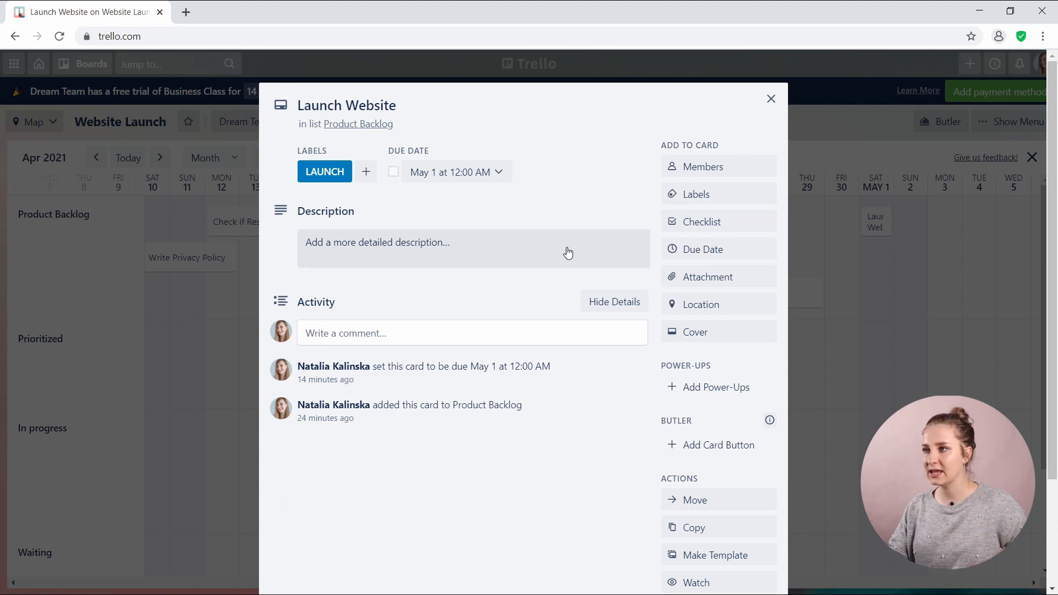
pyautogui.click(997, 276)
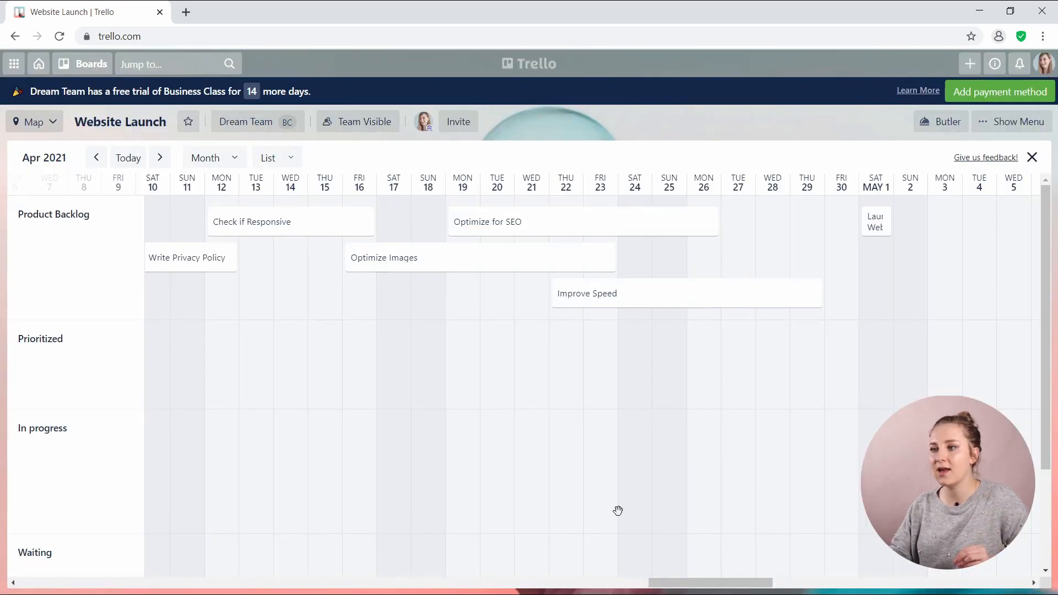
# Compare the March timeline grouped by member, by label and without grouping, and restore the list grouping.
pyautogui.moveTo(644, 578); pyautogui.dragTo(501, 591)
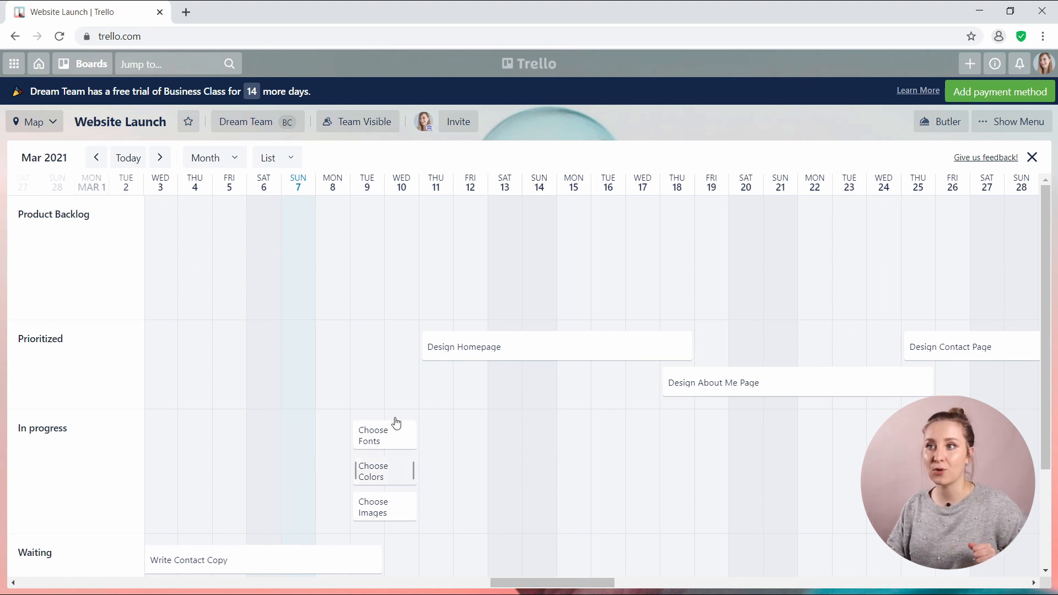
pyautogui.click(291, 158)
pyautogui.click(270, 160)
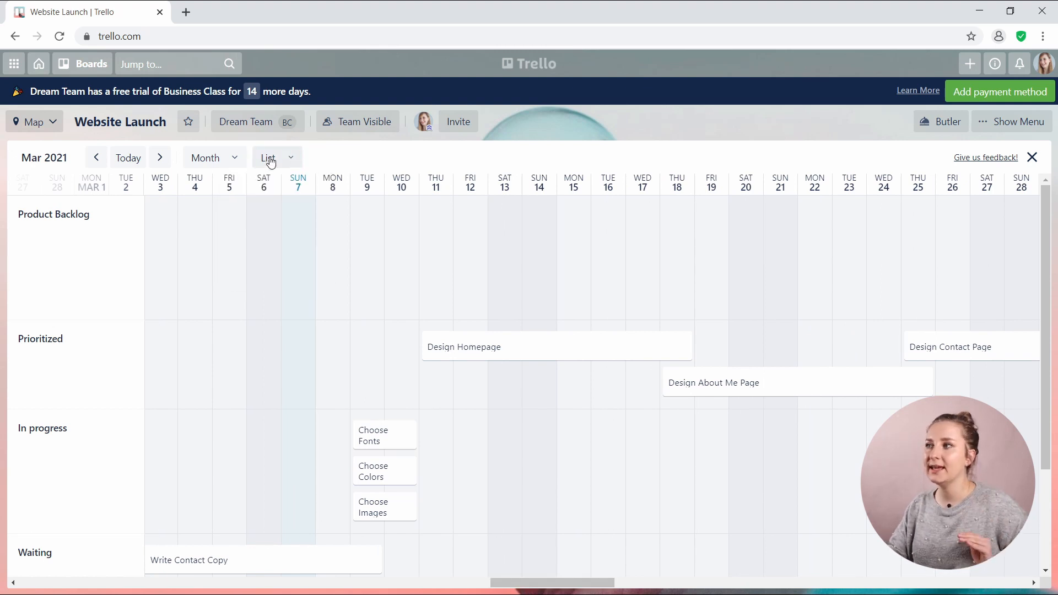
pyautogui.click(272, 160)
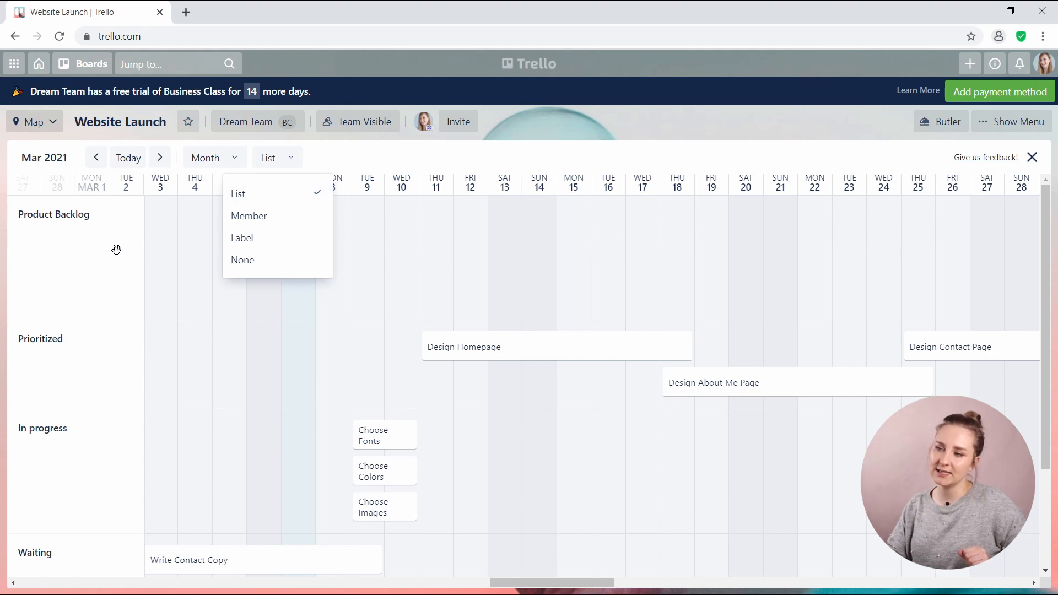
pyautogui.click(249, 217)
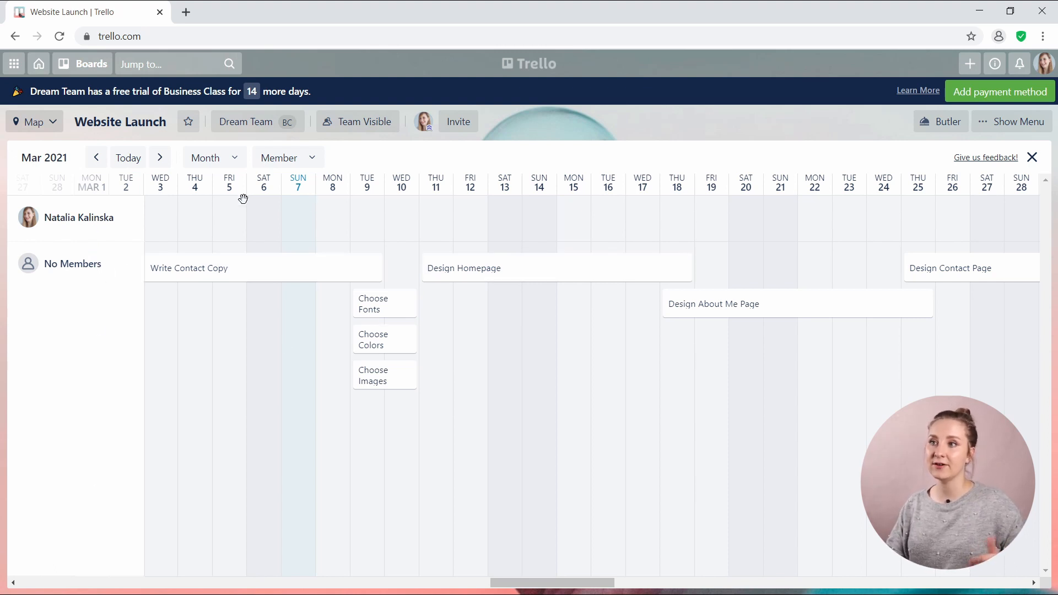
pyautogui.click(279, 165)
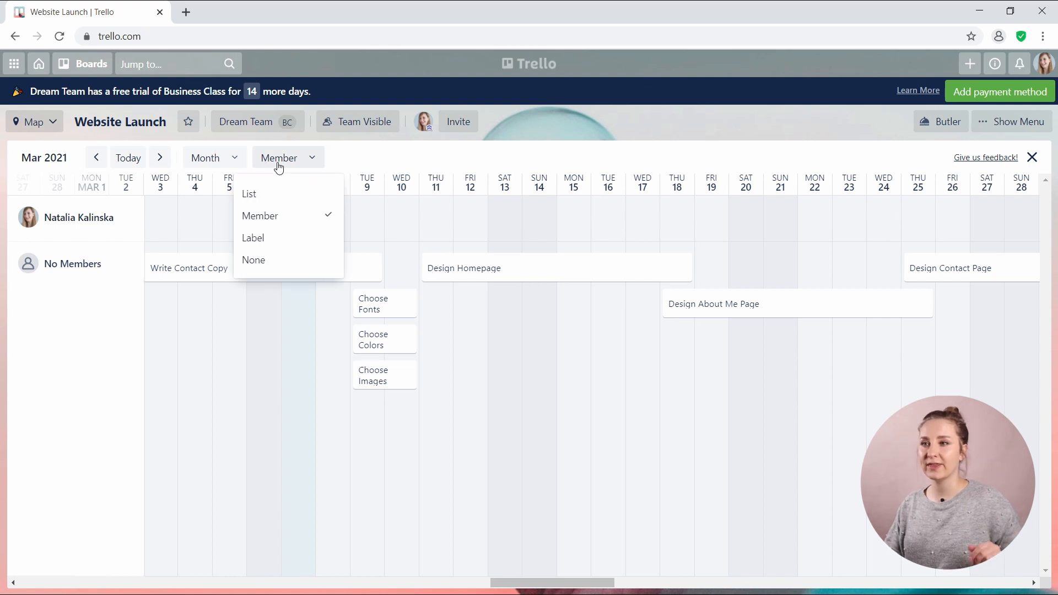
pyautogui.click(279, 238)
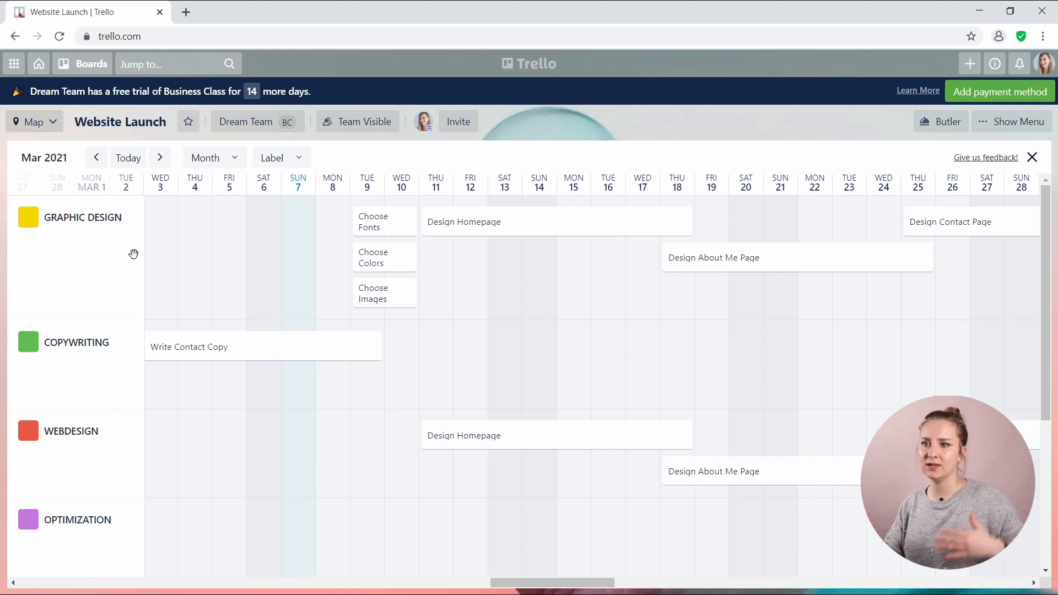
pyautogui.click(300, 157)
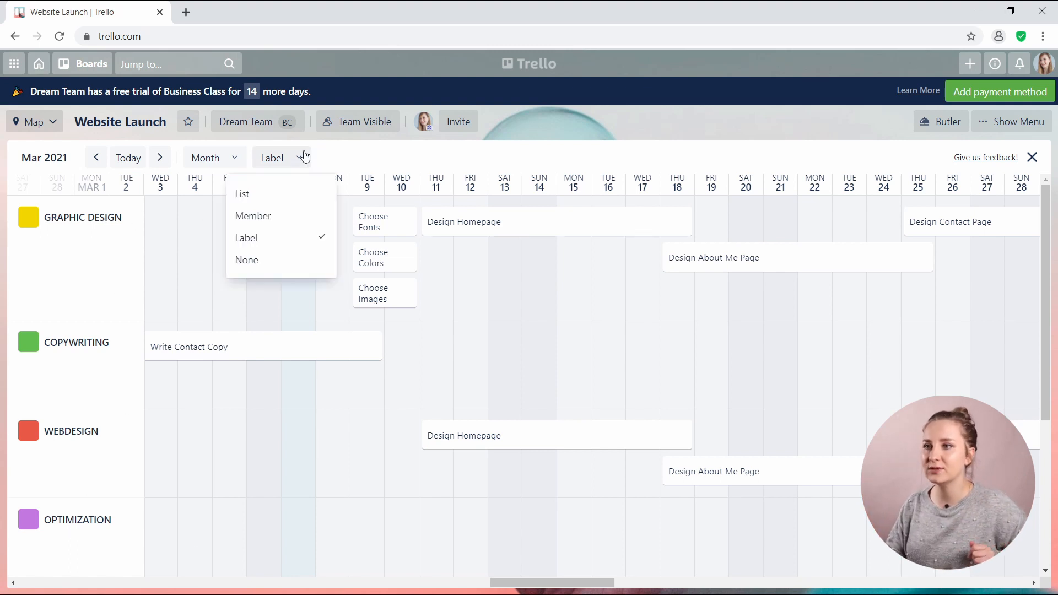
pyautogui.click(284, 257)
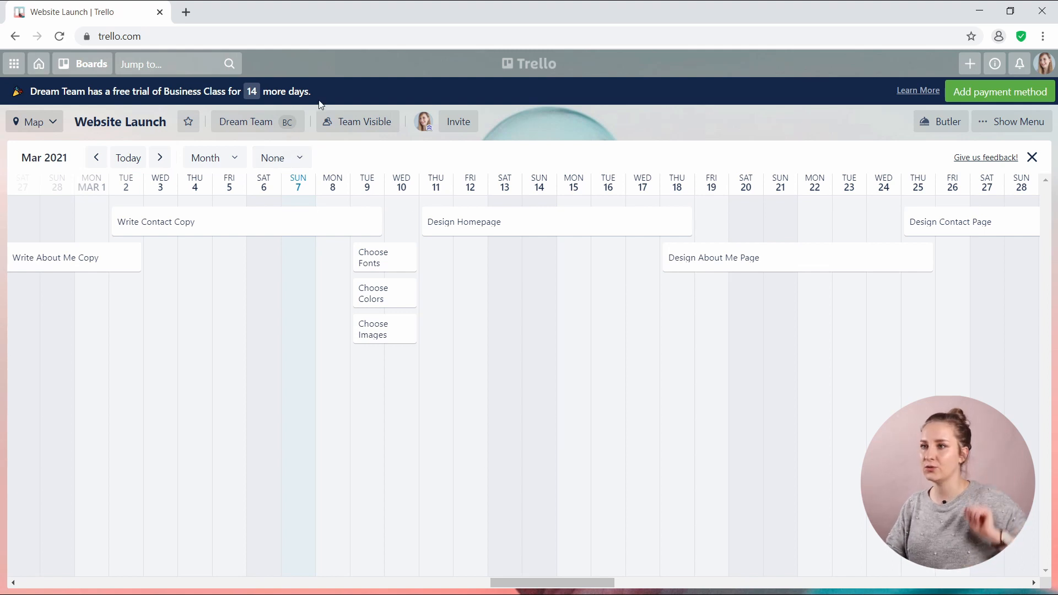
pyautogui.click(287, 165)
pyautogui.click(304, 194)
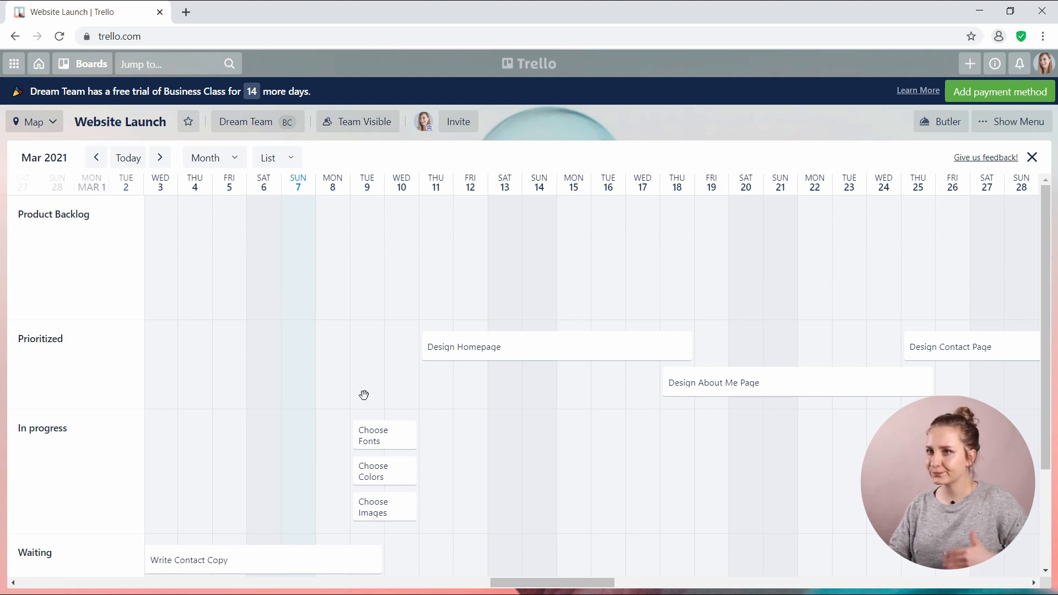
# Set the timeline's time scale to Quarter and show February through May 2021.
pyautogui.click(212, 158)
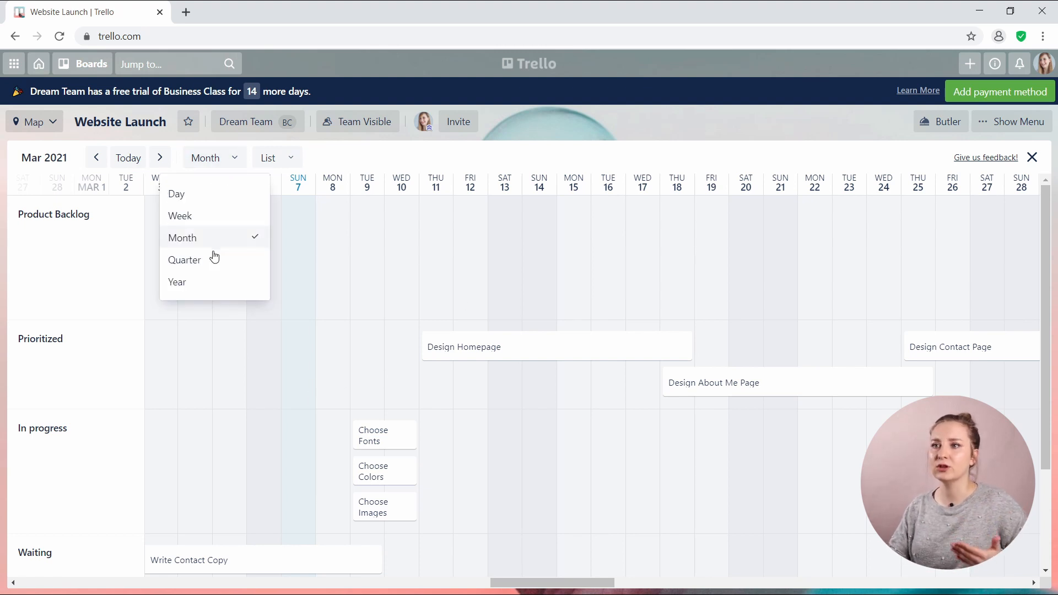
pyautogui.click(213, 259)
pyautogui.moveTo(527, 590); pyautogui.dragTo(546, 583)
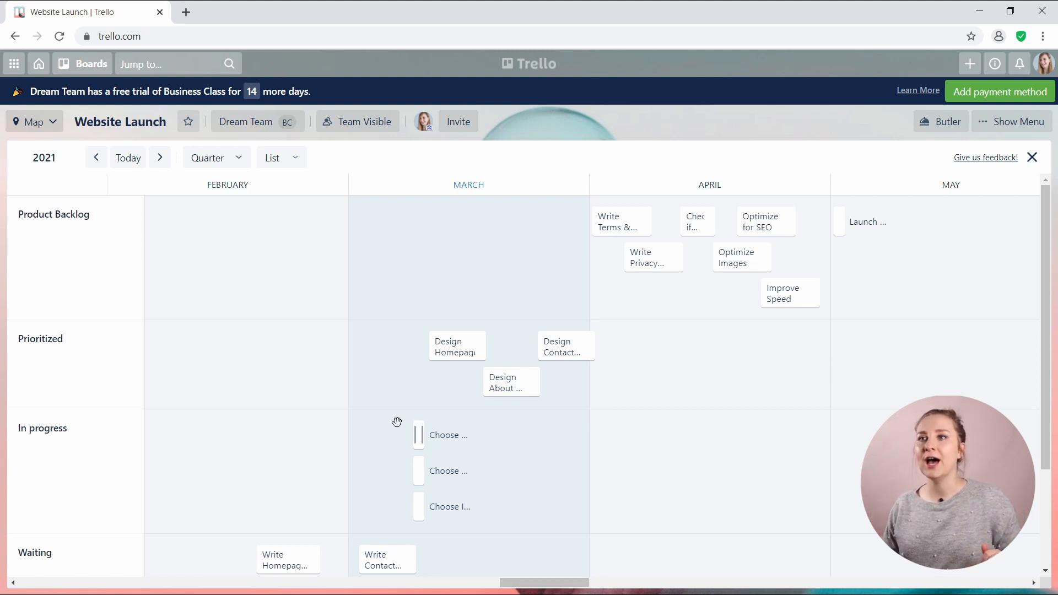
# Switch the board to Calendar view and look through the cards scheduled in March 2021.
pyautogui.click(45, 135)
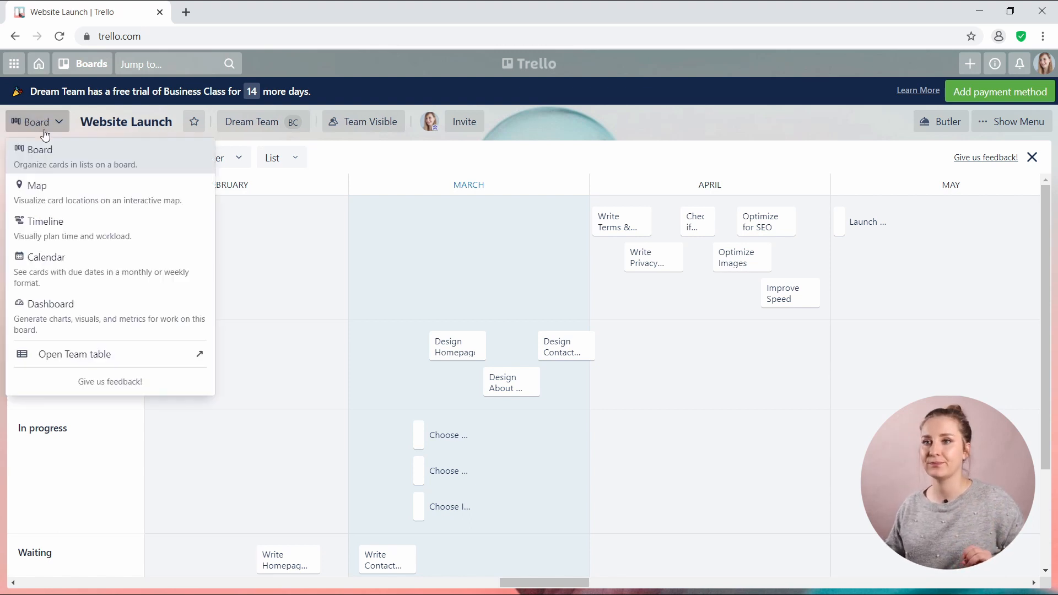
pyautogui.click(46, 255)
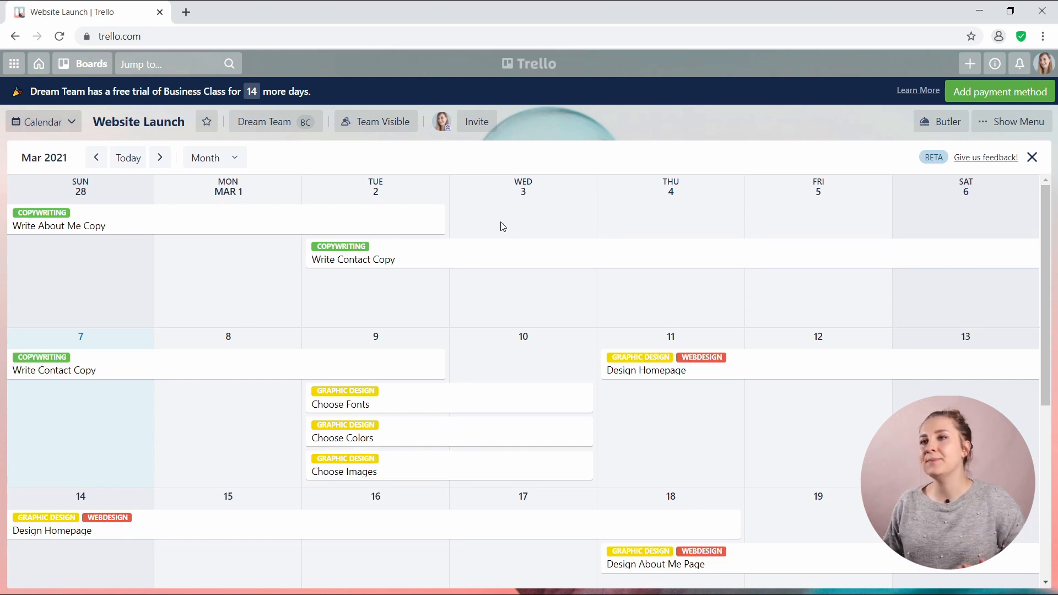
pyautogui.scroll(-4, 551, 259)
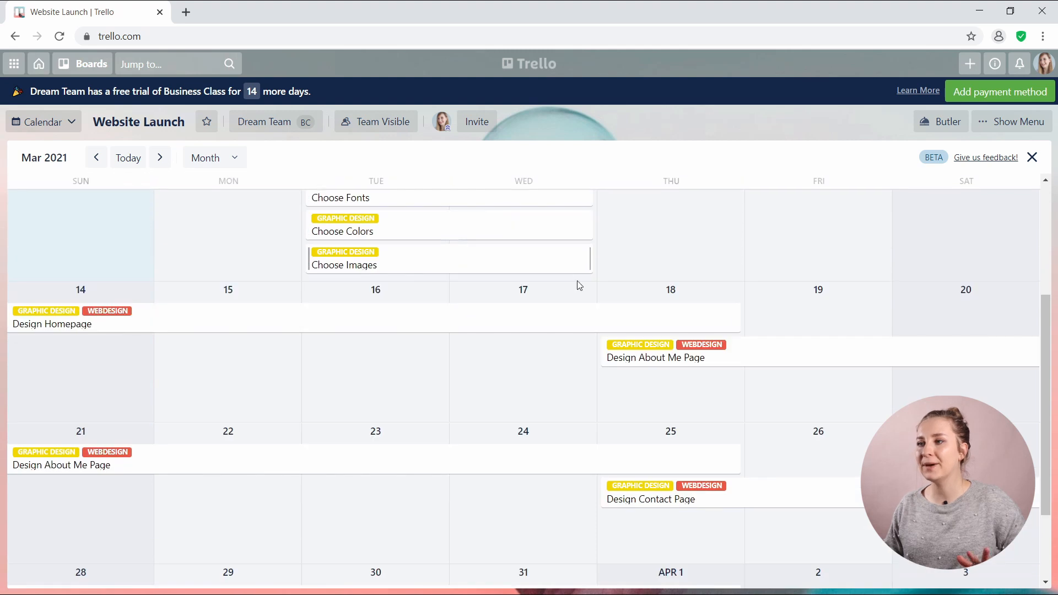
pyautogui.scroll(-2, 653, 298)
pyautogui.scroll(2, 516, 398)
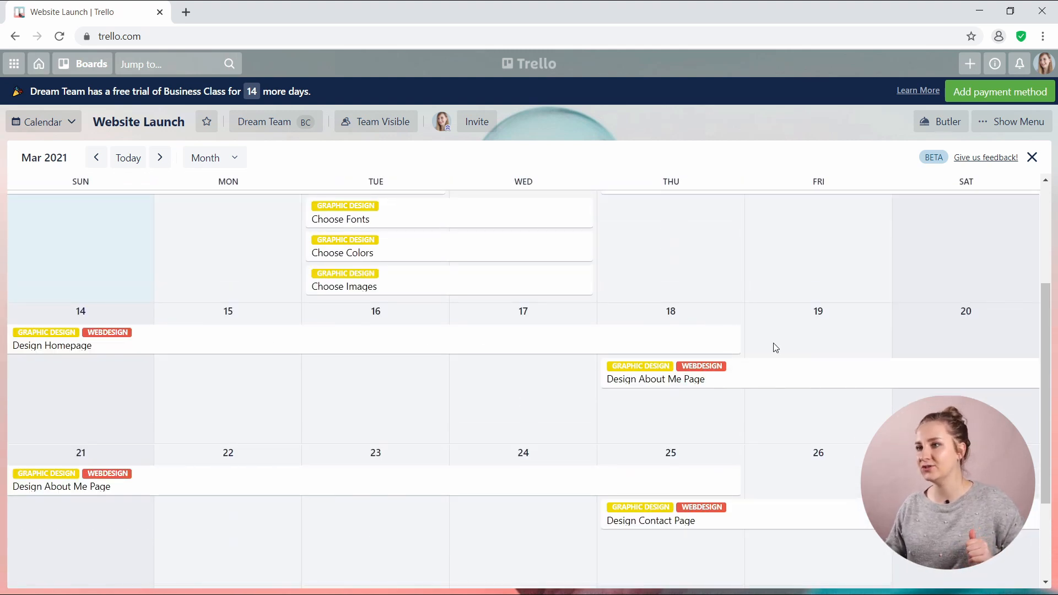
pyautogui.scroll(2, 767, 358)
pyautogui.scroll(1, 768, 358)
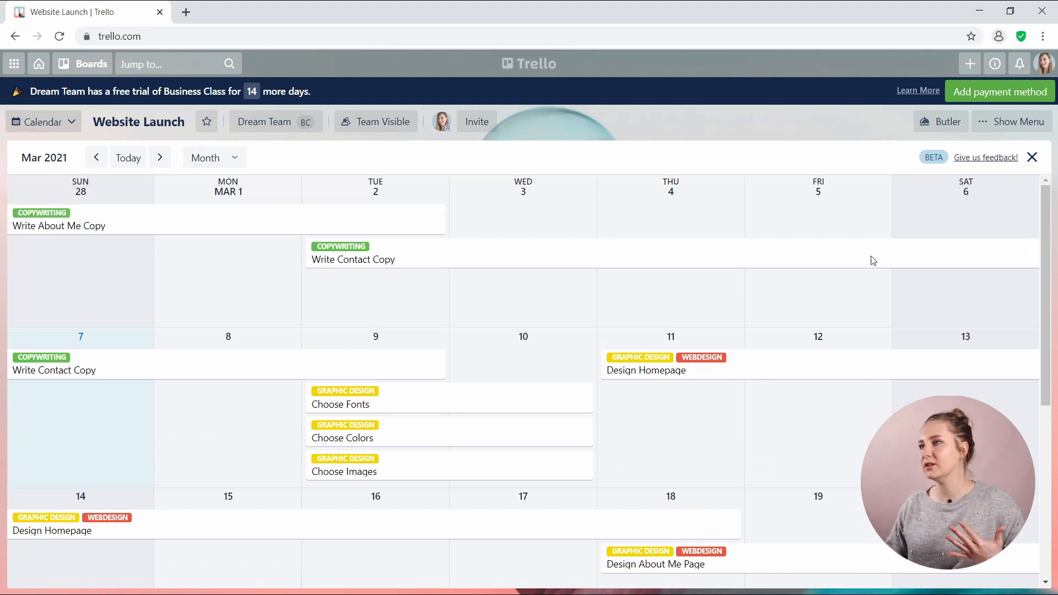
pyautogui.scroll(-6, 317, 260)
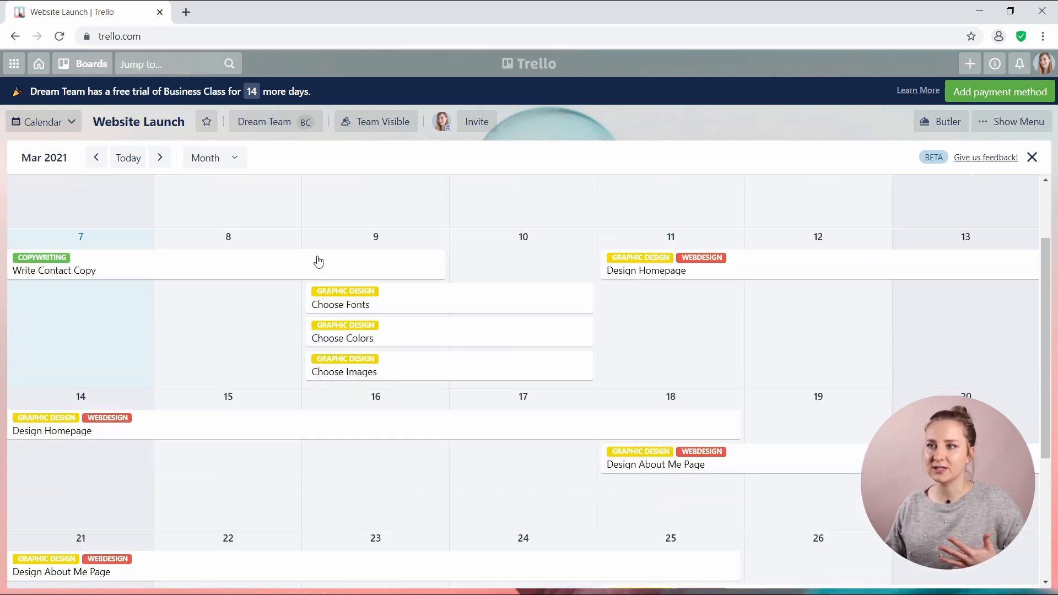
pyautogui.scroll(6, 337, 438)
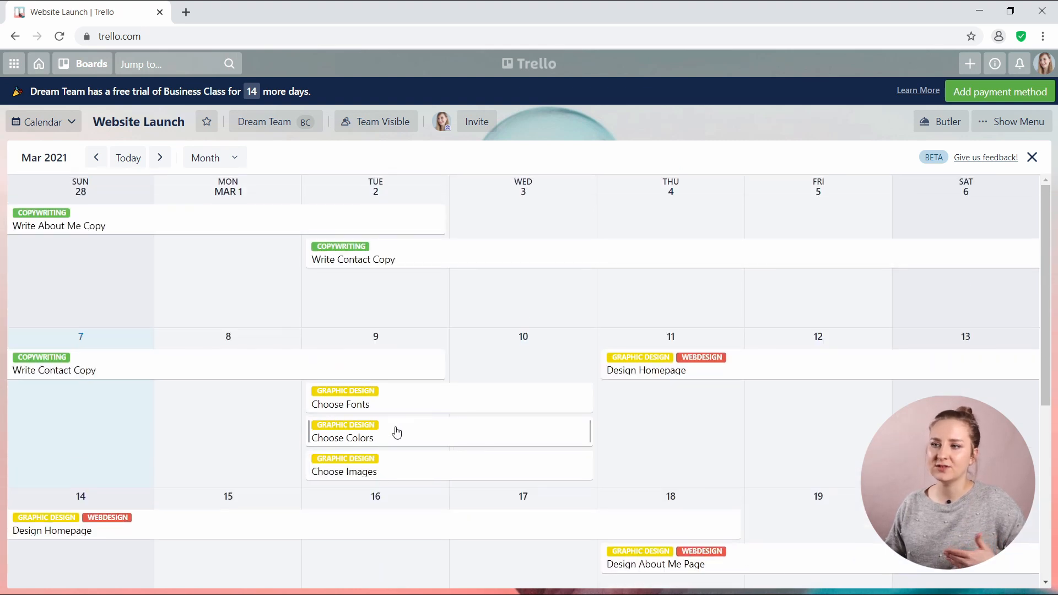
# Move the Choose Colors card to March 2–3 in the calendar and return it to March 9–10.
pyautogui.moveTo(373, 435); pyautogui.dragTo(390, 219)
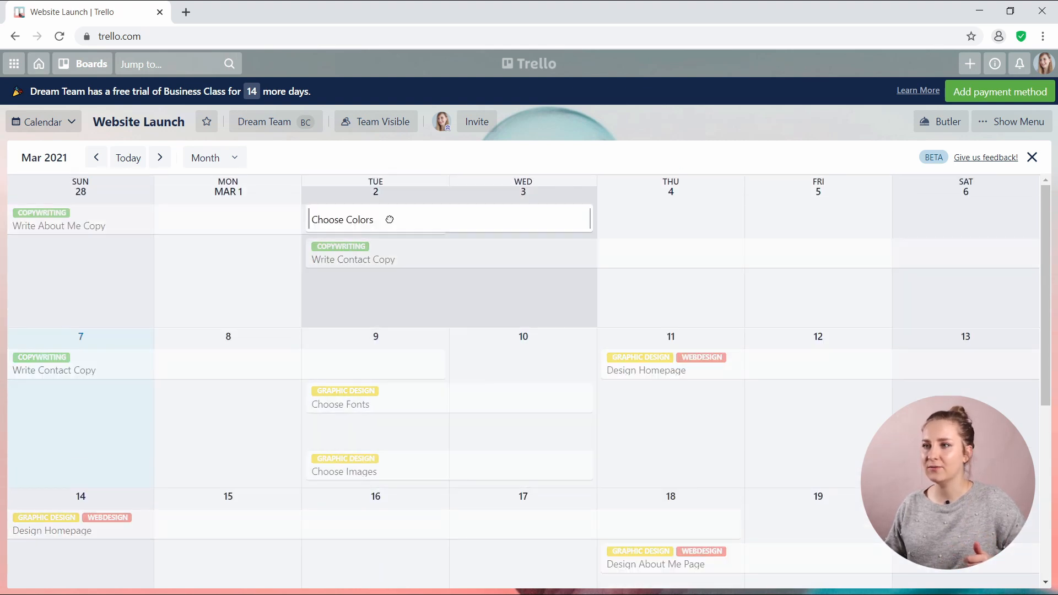
pyautogui.moveTo(417, 321); pyautogui.dragTo(453, 471)
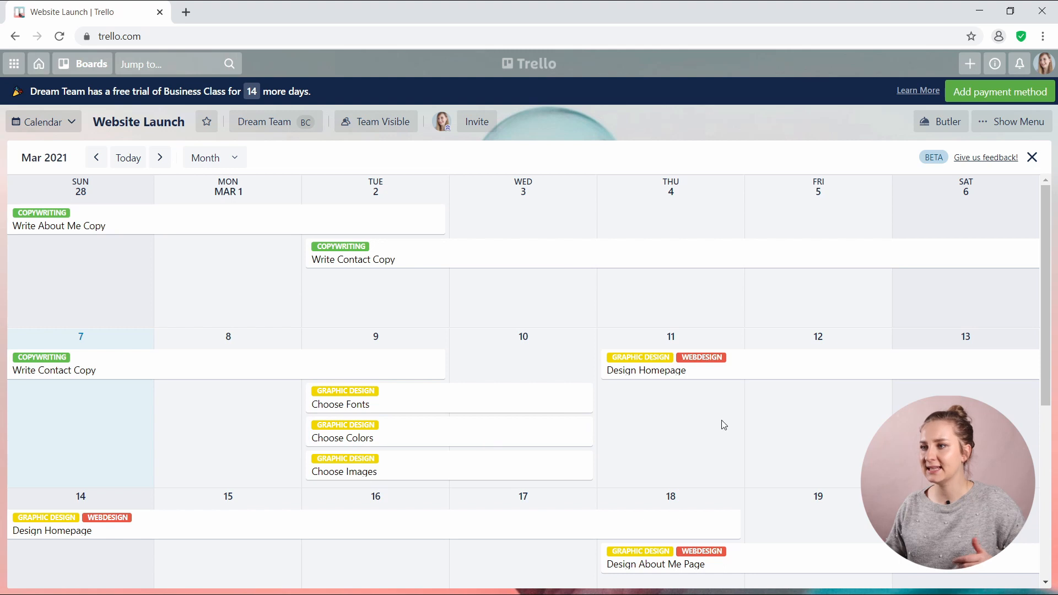
pyautogui.moveTo(498, 438); pyautogui.dragTo(314, 432)
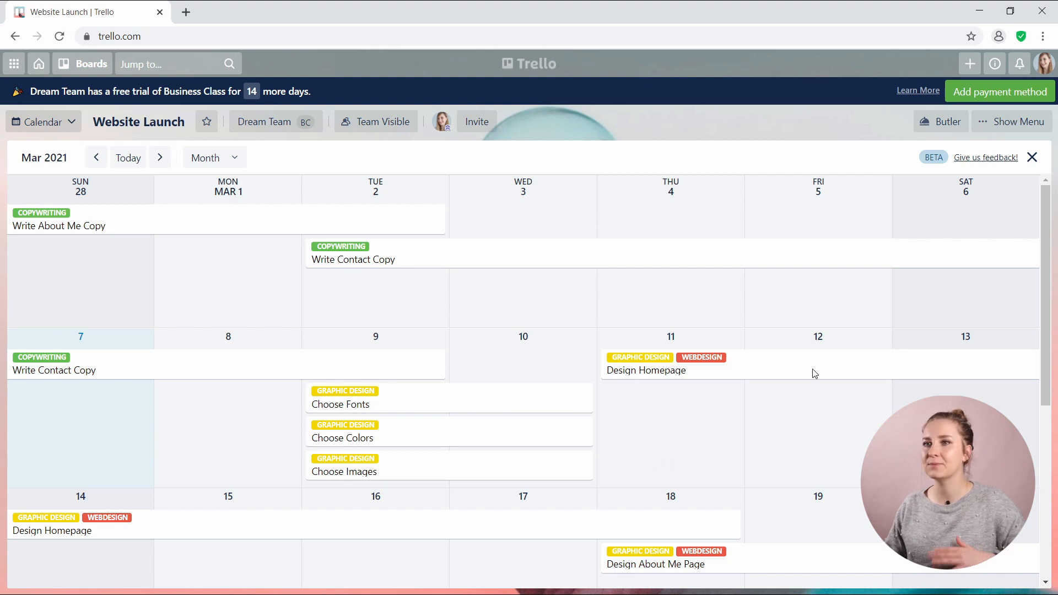
# Browse the calendar's scheduled cards in April and February 2021, and return to March 2021.
pyautogui.scroll(-5, 812, 429)
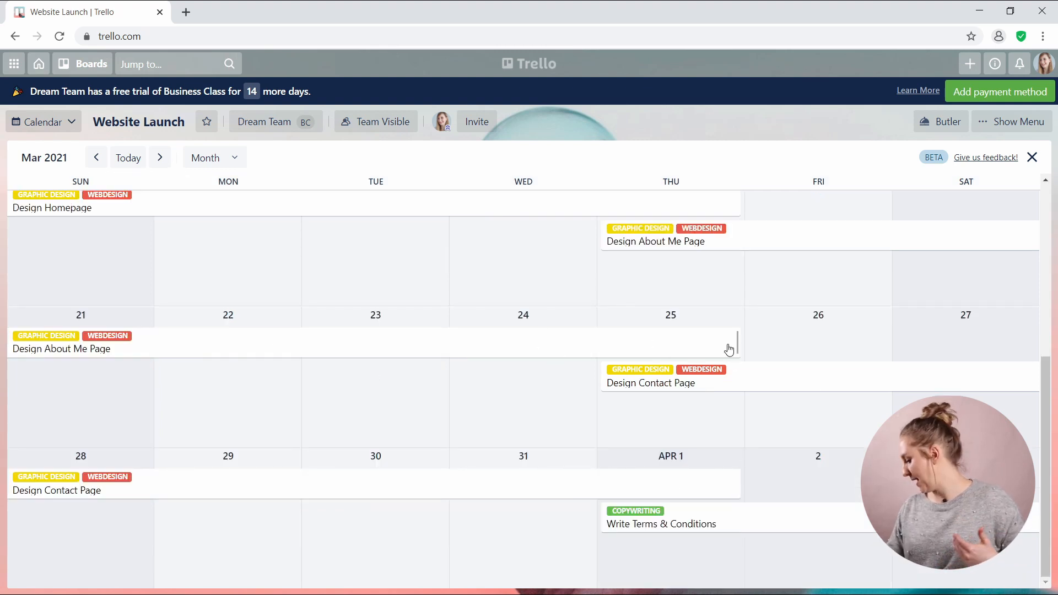
pyautogui.click(159, 158)
pyautogui.click(215, 166)
pyautogui.click(97, 164)
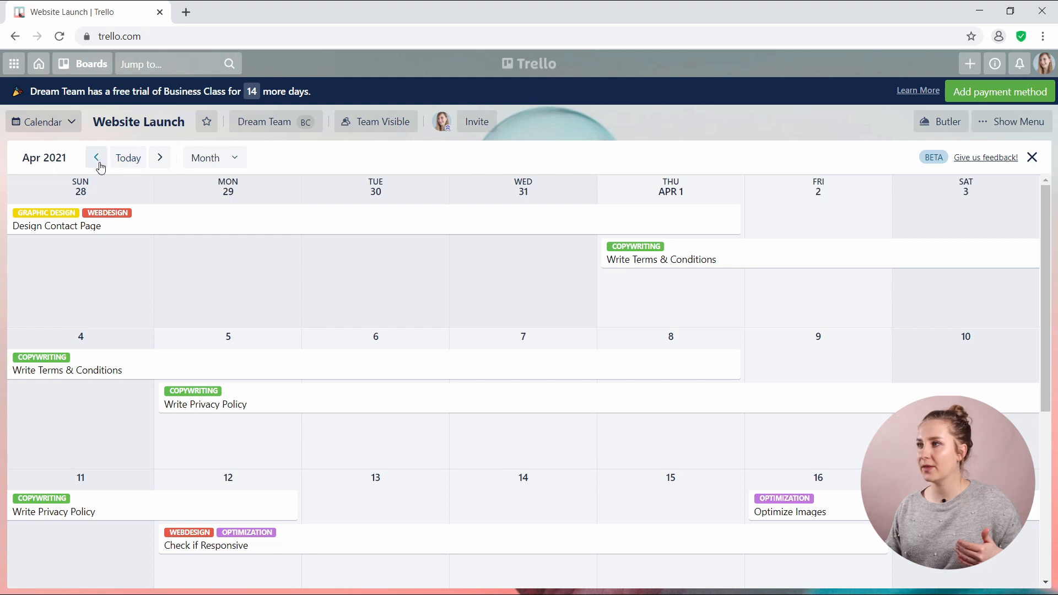
pyautogui.click(97, 165)
pyautogui.click(98, 165)
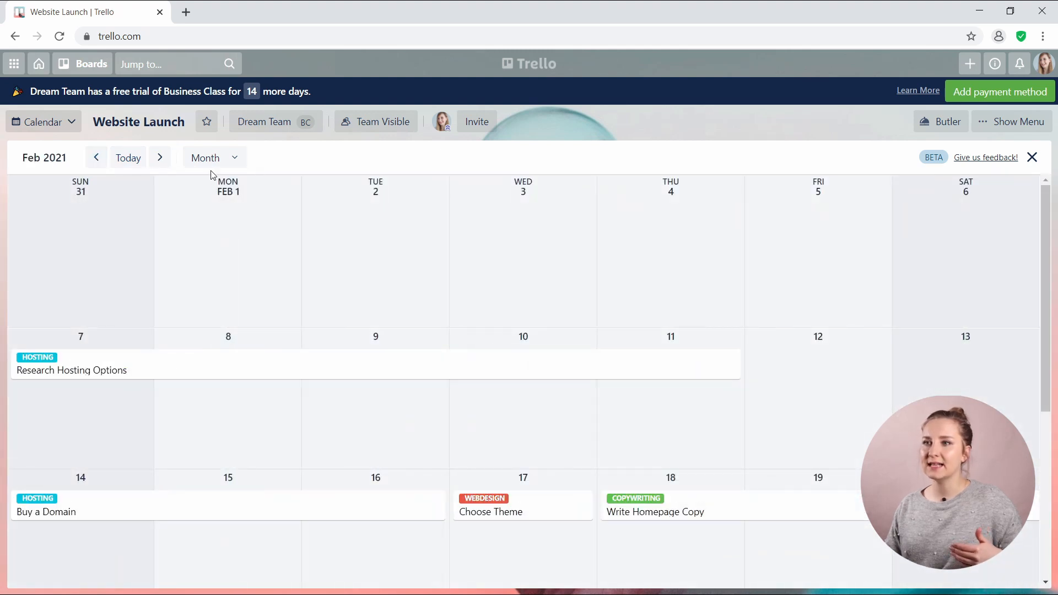
pyautogui.click(158, 158)
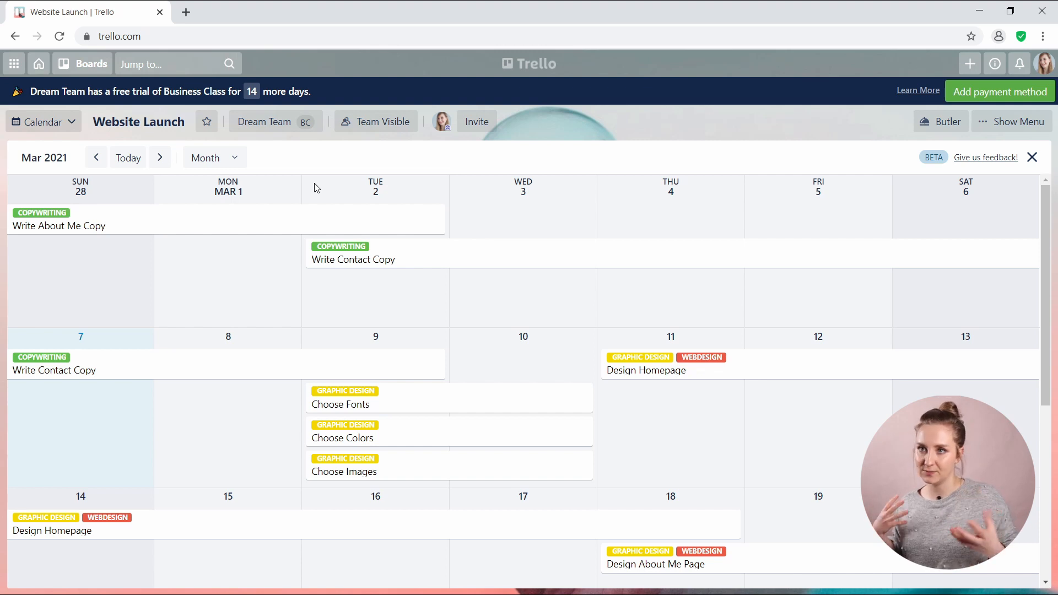
# Switch the Website Launch board from Calendar to Dashboard view.
pyautogui.click(55, 120)
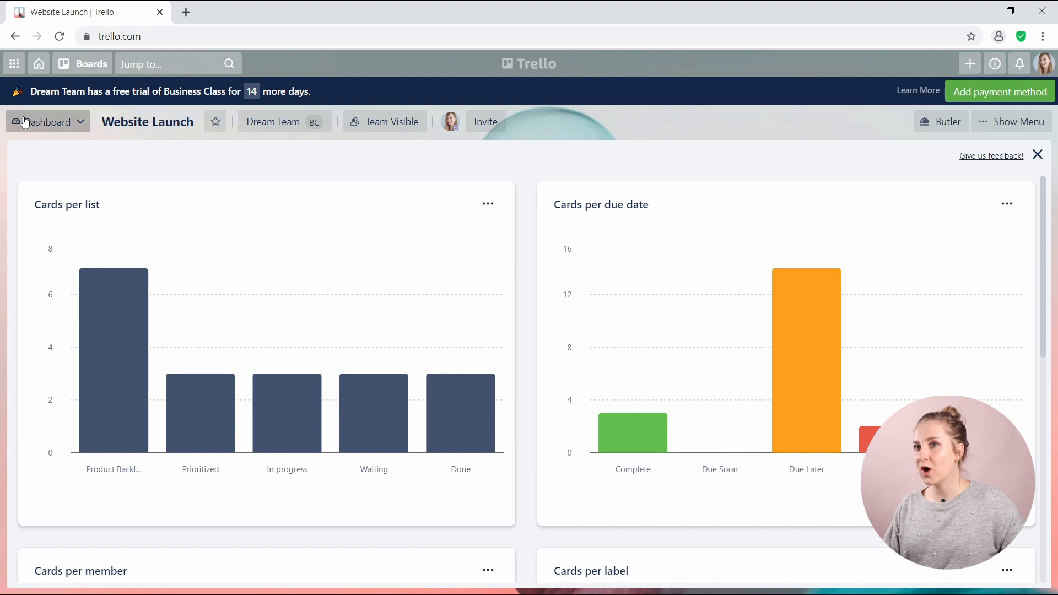
pyautogui.click(20, 122)
pyautogui.click(283, 158)
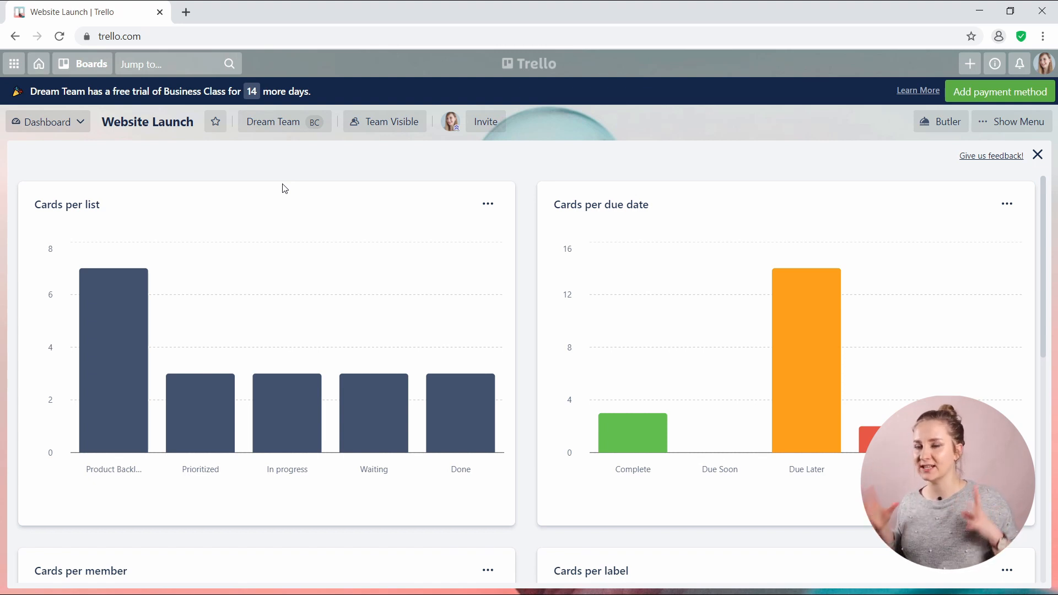
# Examine the dashboard's bar graphs of cards per label, per member, per due date and per list.
pyautogui.scroll(-7, 397, 295)
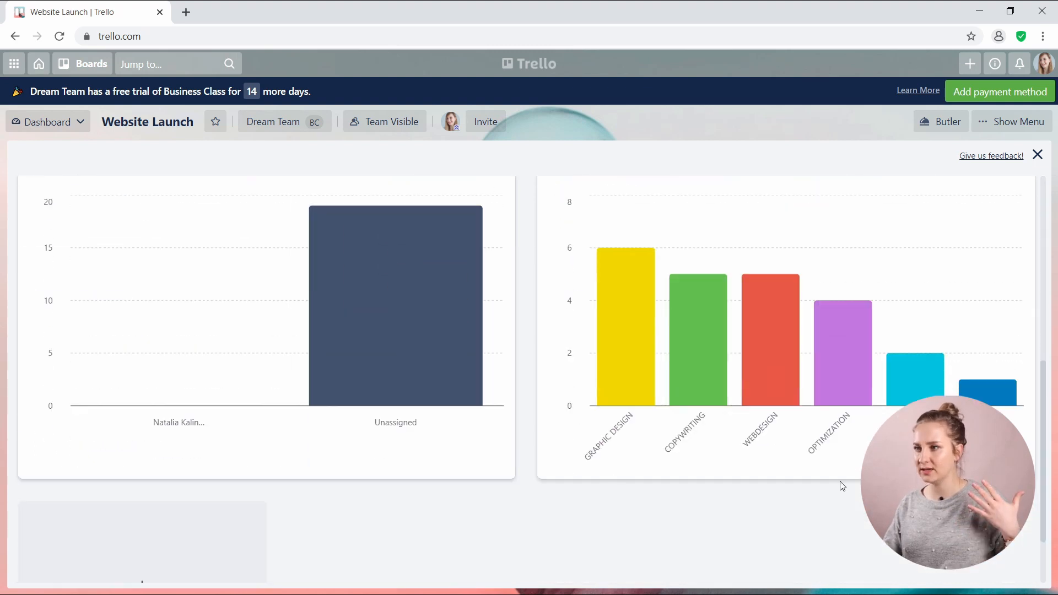
pyautogui.scroll(3, 637, 488)
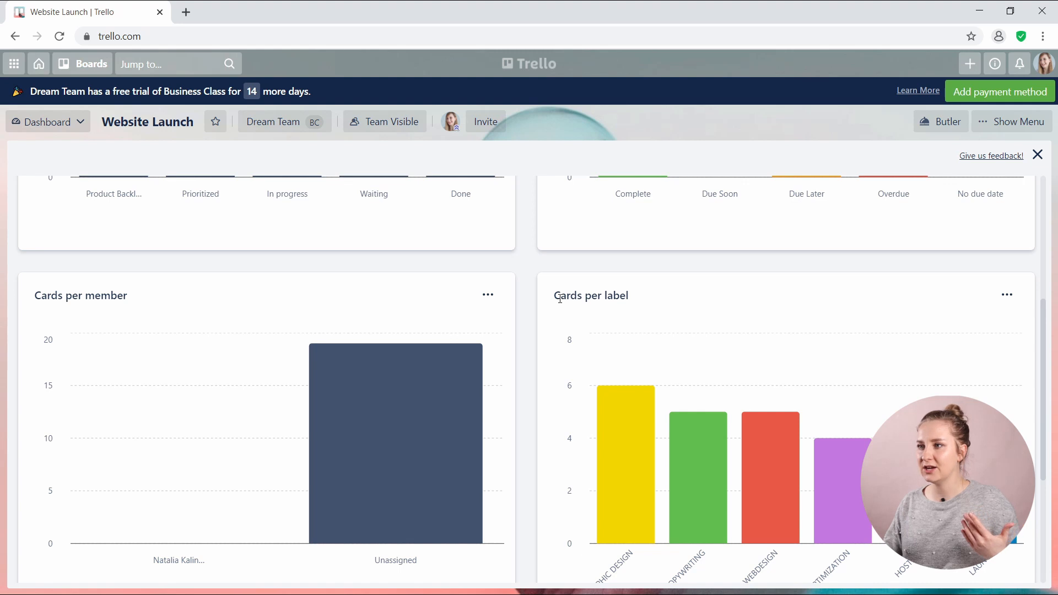
pyautogui.moveTo(554, 296); pyautogui.dragTo(623, 296)
pyautogui.click(631, 318)
pyautogui.moveTo(648, 444)
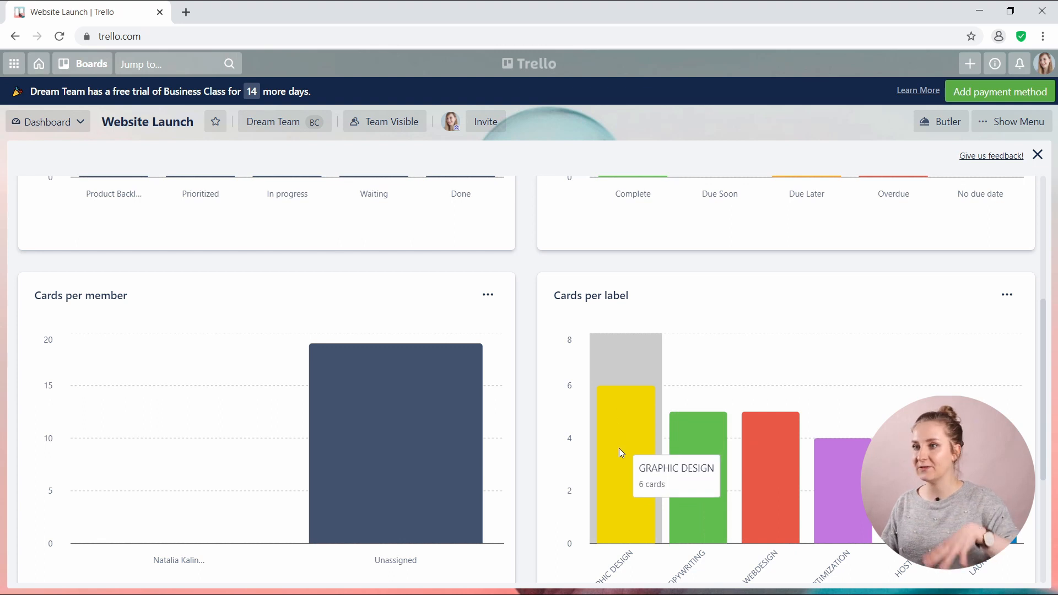
pyautogui.moveTo(430, 462)
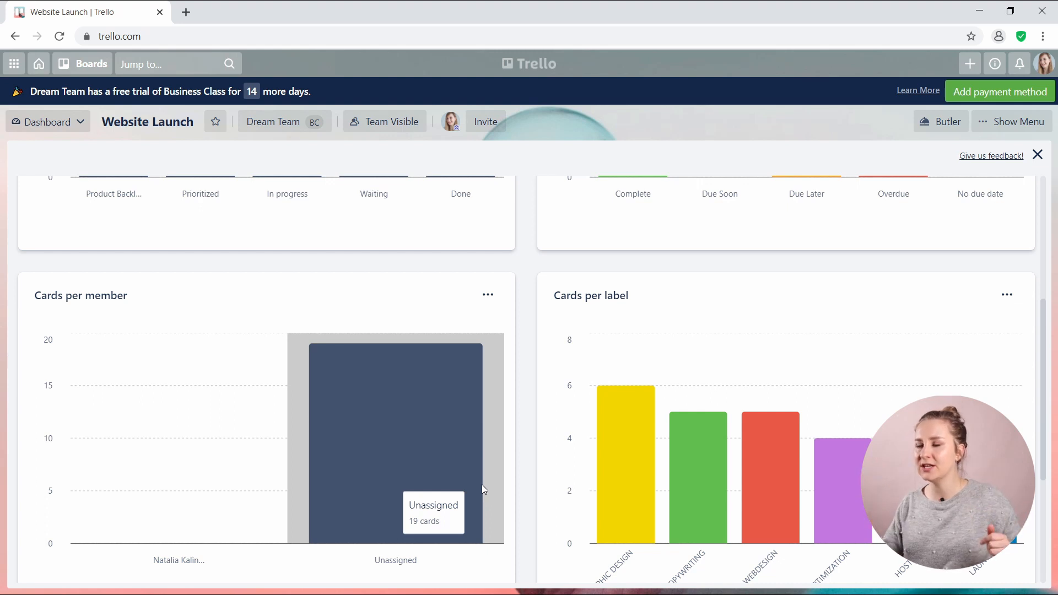
pyautogui.scroll(1, 509, 492)
pyautogui.scroll(5, 509, 492)
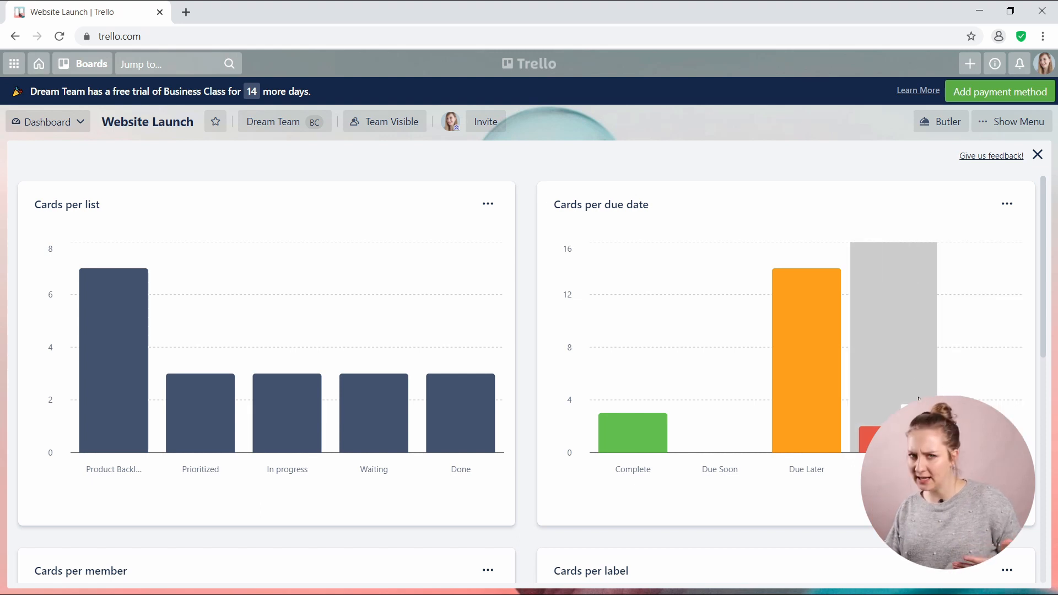
pyautogui.moveTo(895, 409)
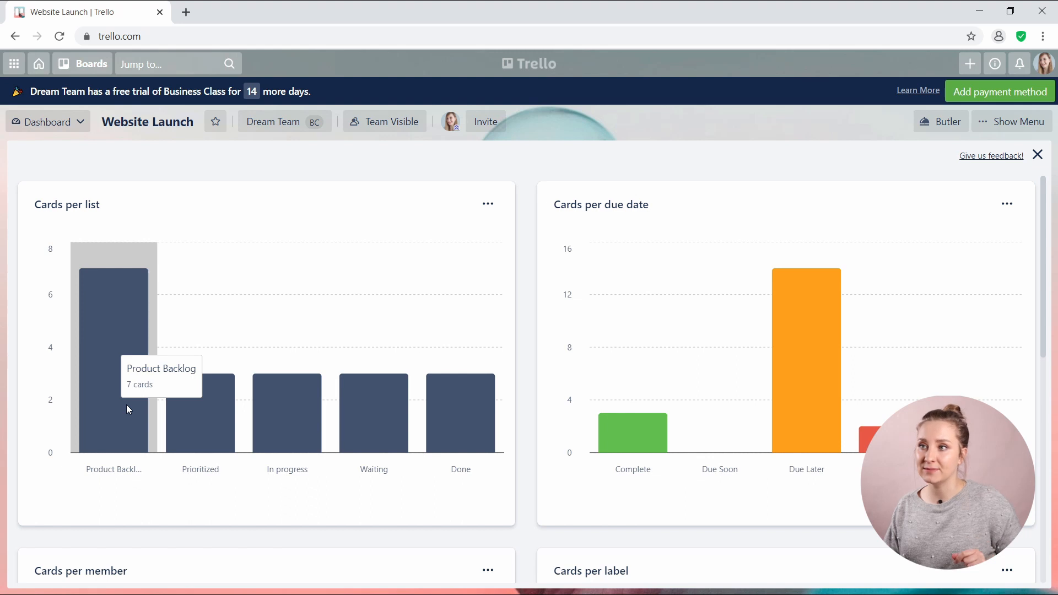
# Add a pie chart tile showing Cards per due date to the end of the dashboard.
pyautogui.scroll(-9, 127, 405)
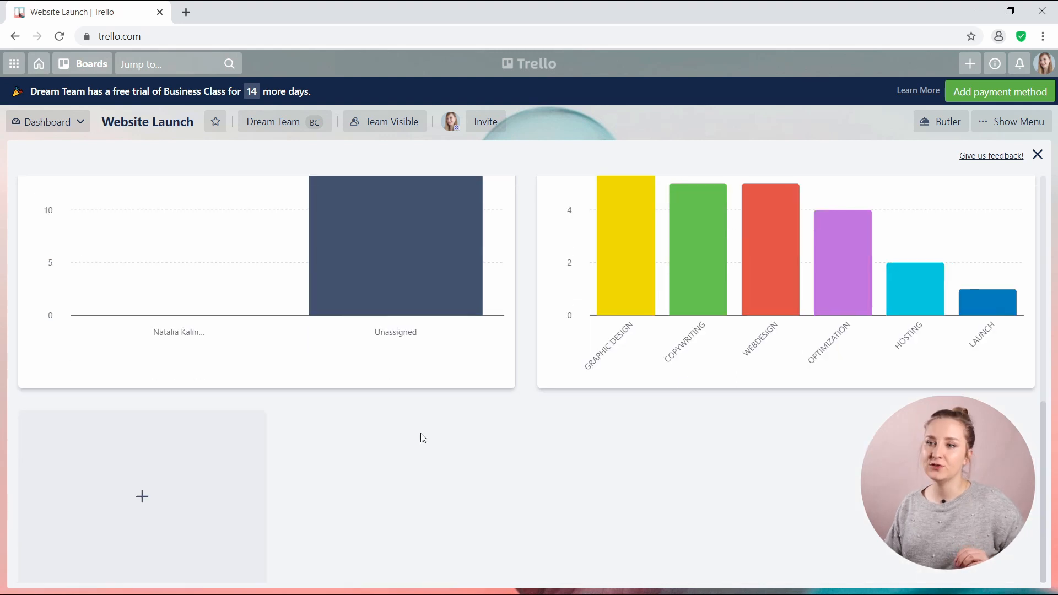
pyautogui.click(159, 506)
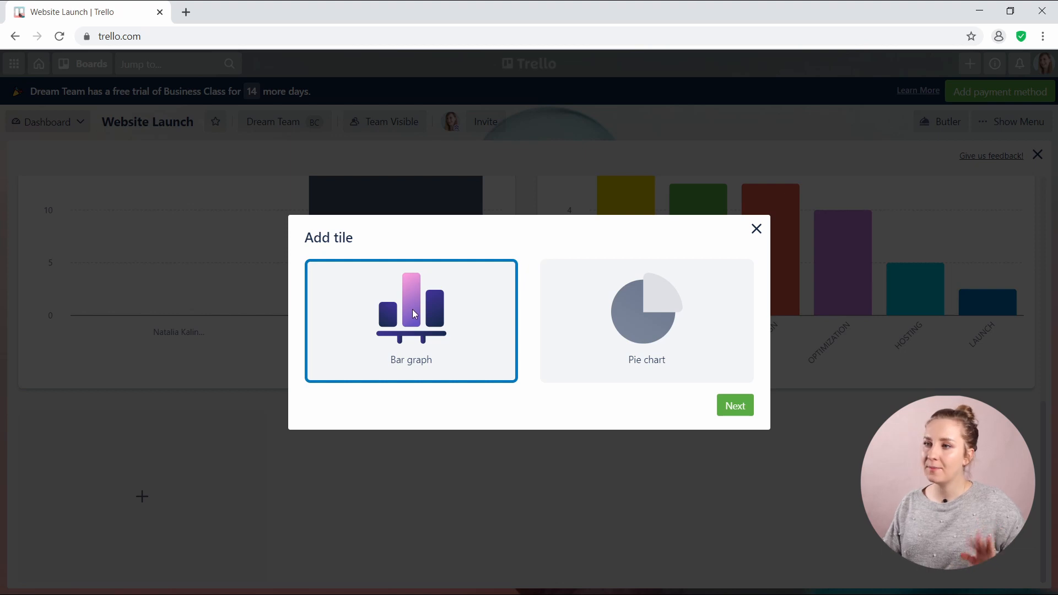
pyautogui.click(659, 311)
pyautogui.click(735, 408)
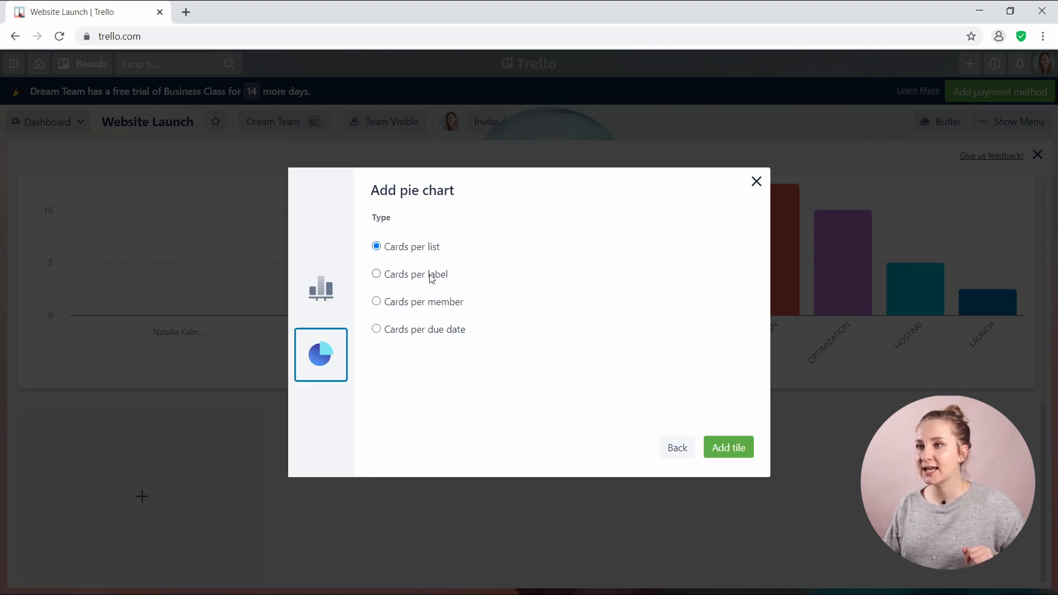
pyautogui.click(417, 333)
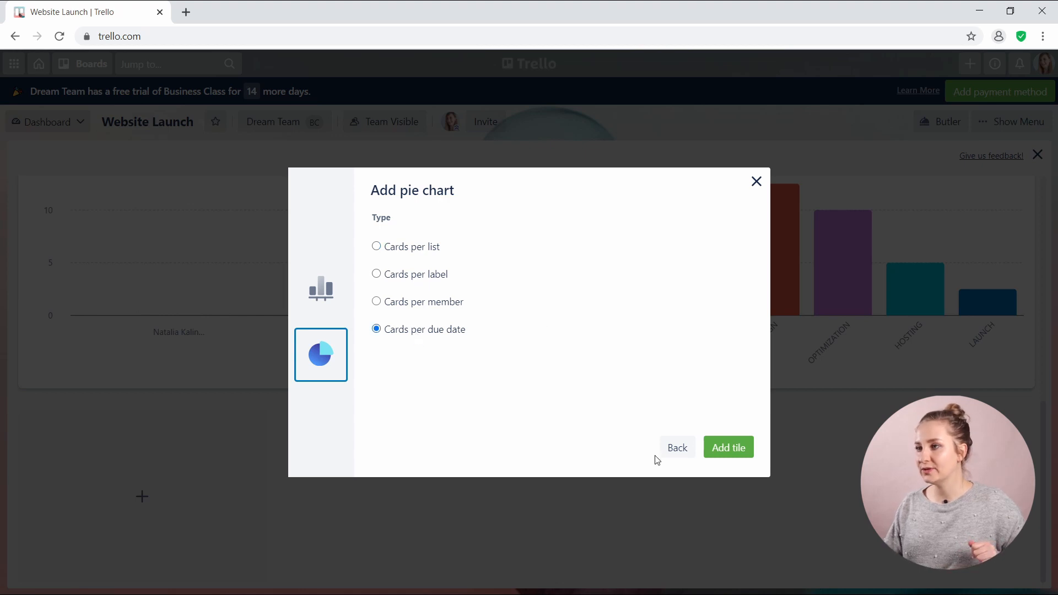
pyautogui.click(720, 451)
pyautogui.scroll(-3, 451, 452)
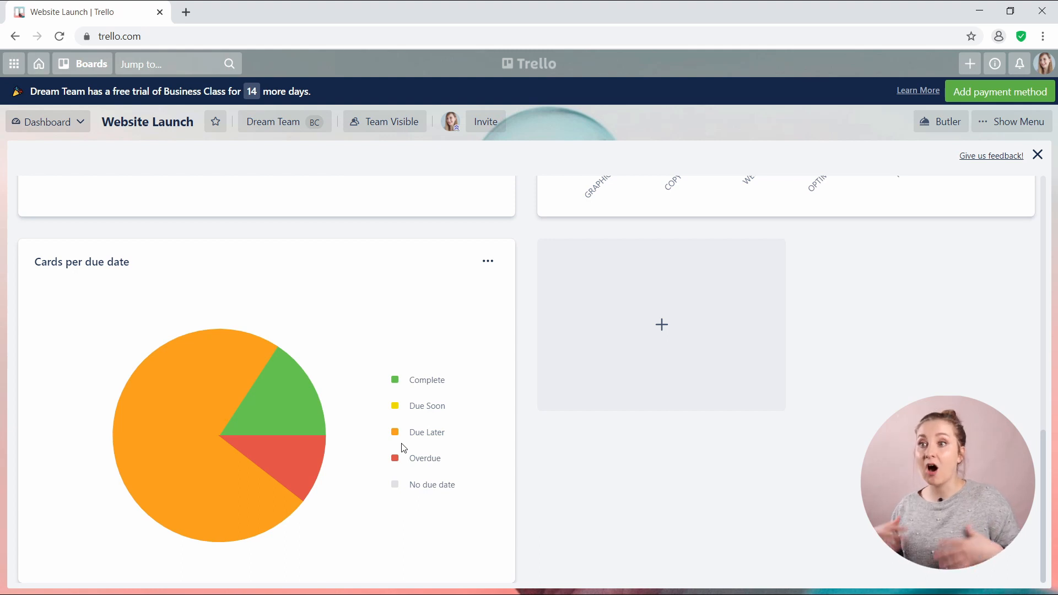
# Open the Dream Team's Team table from the board's views and look over the Website Launch cards.
pyautogui.scroll(10, 404, 448)
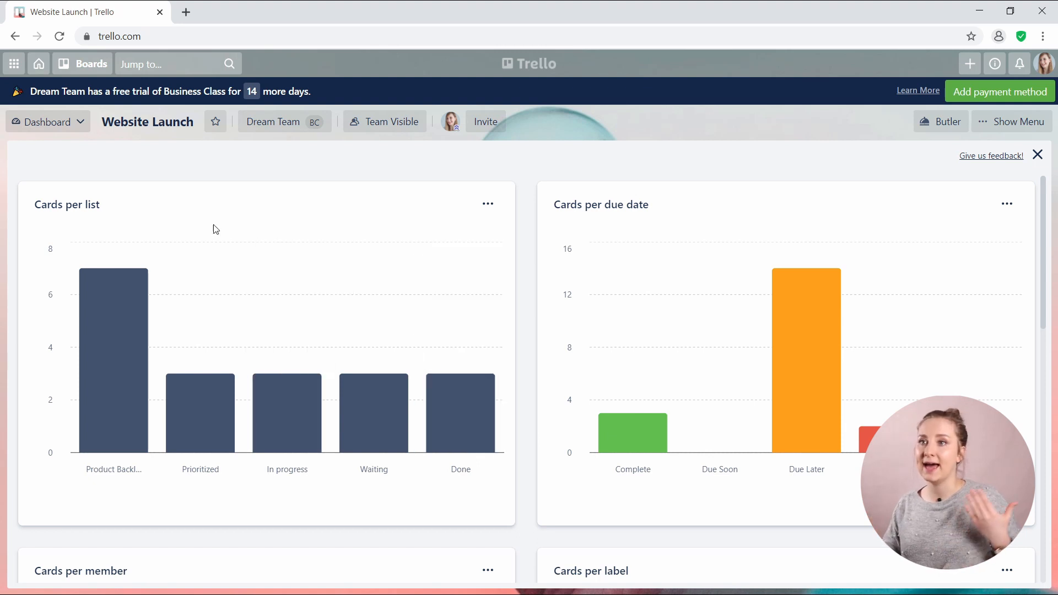
pyautogui.click(47, 123)
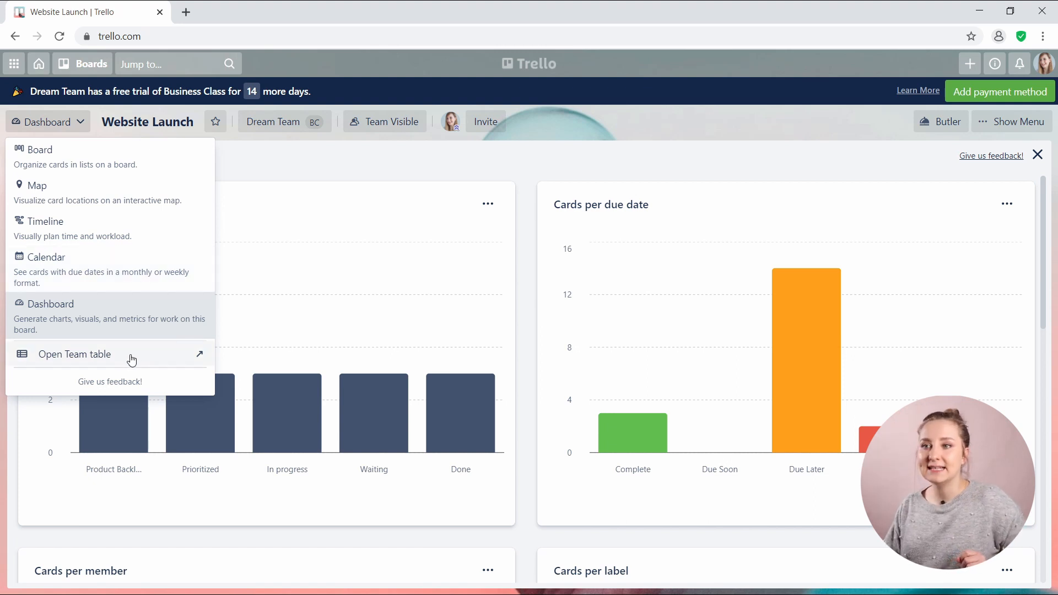
pyautogui.click(111, 361)
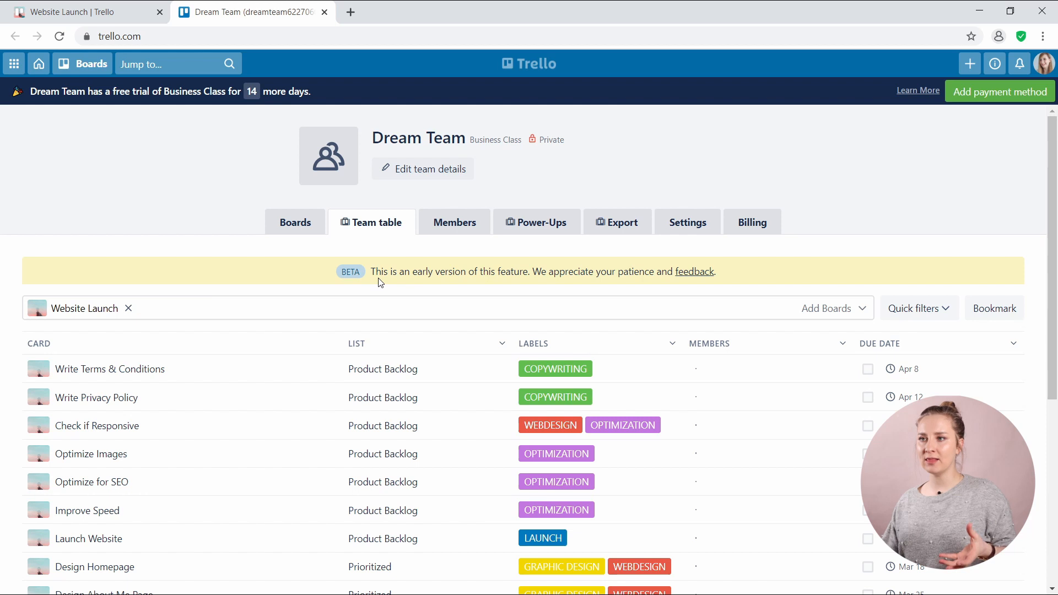
pyautogui.scroll(-1, 404, 246)
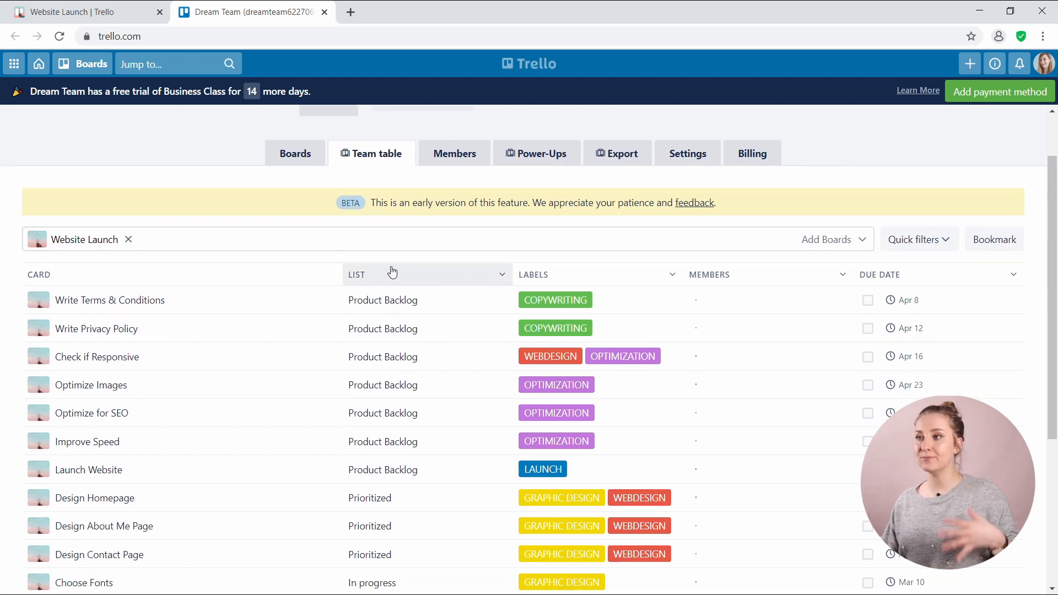
pyautogui.scroll(-1, 392, 273)
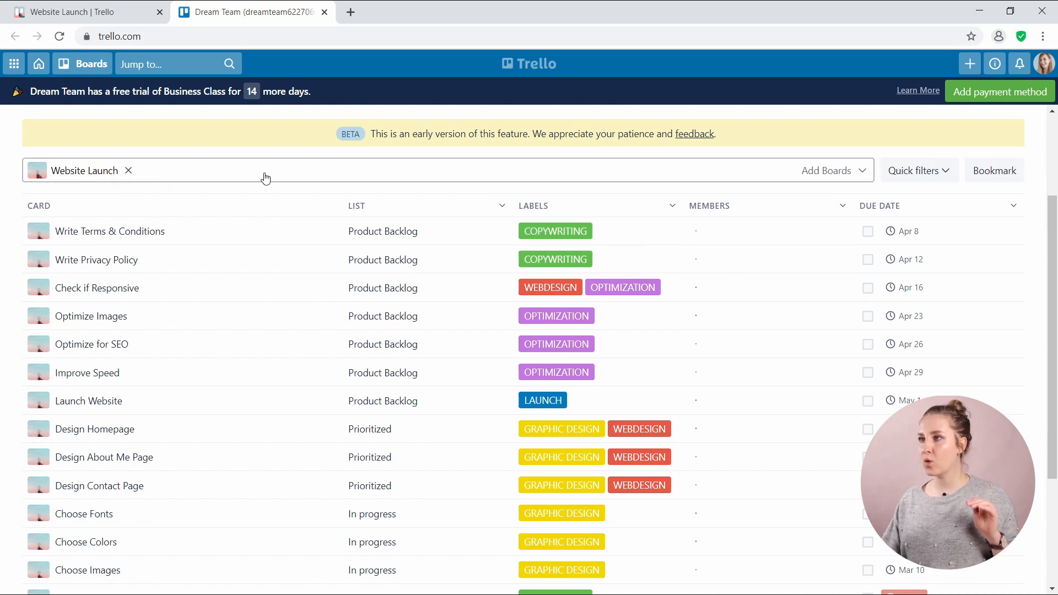
# Add the Content Calendar and Project Management boards to the Team table.
pyautogui.click(824, 171)
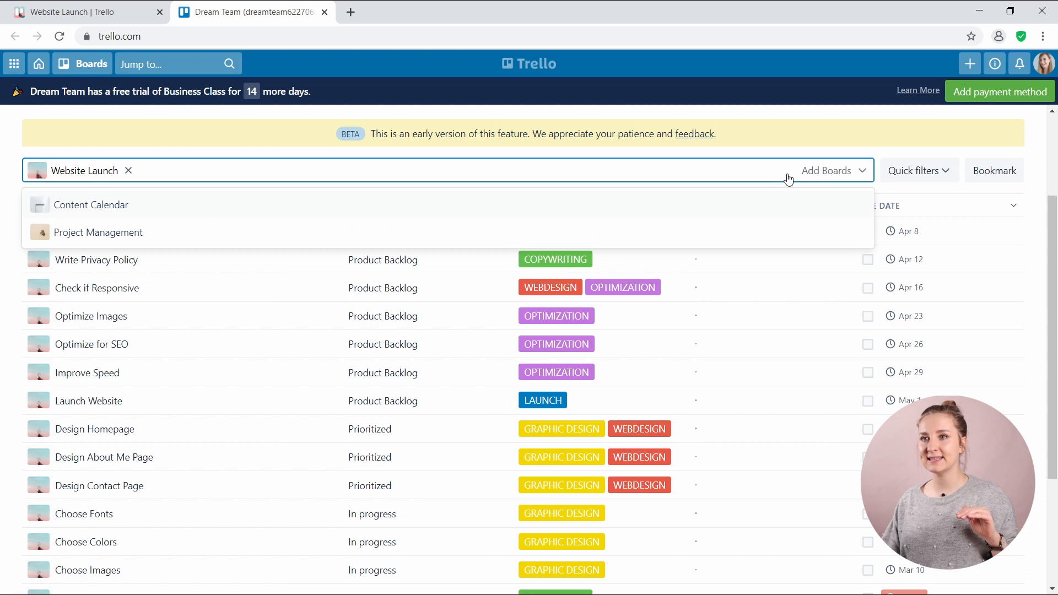
pyautogui.click(631, 212)
pyautogui.click(821, 171)
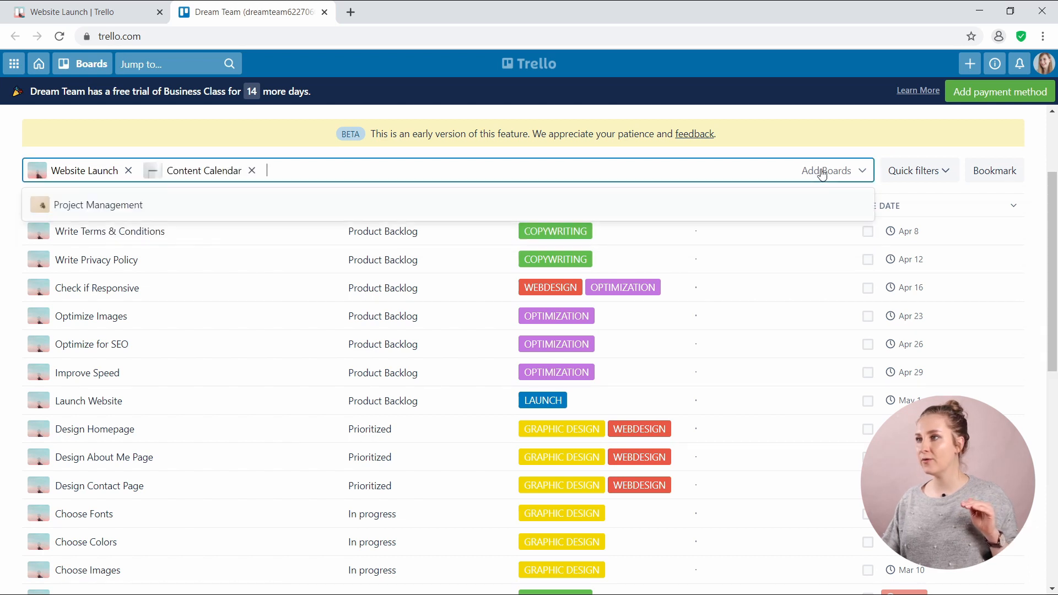
pyautogui.click(754, 207)
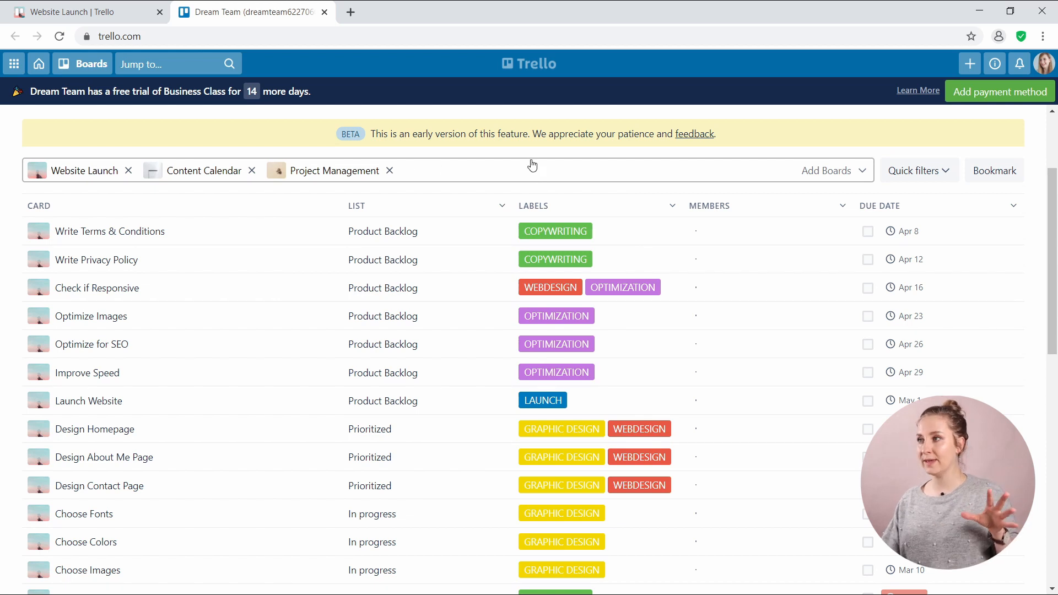
# Look through the combined Team table, checking the lists, labels, members and due dates of cards from all three boards.
pyautogui.scroll(-5, 602, 152)
pyautogui.scroll(-4, 600, 148)
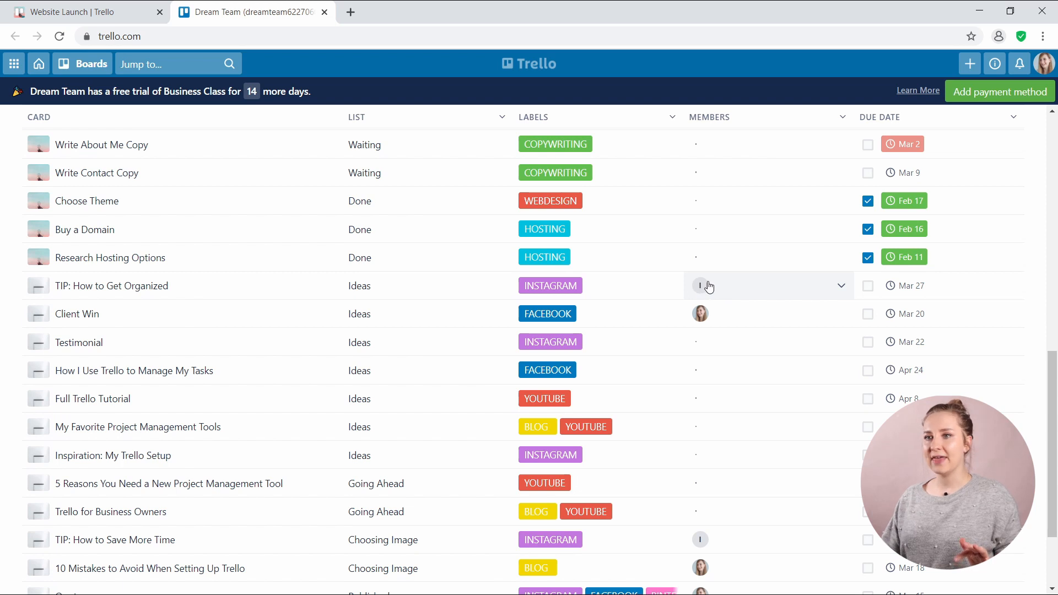
pyautogui.scroll(-2, 717, 298)
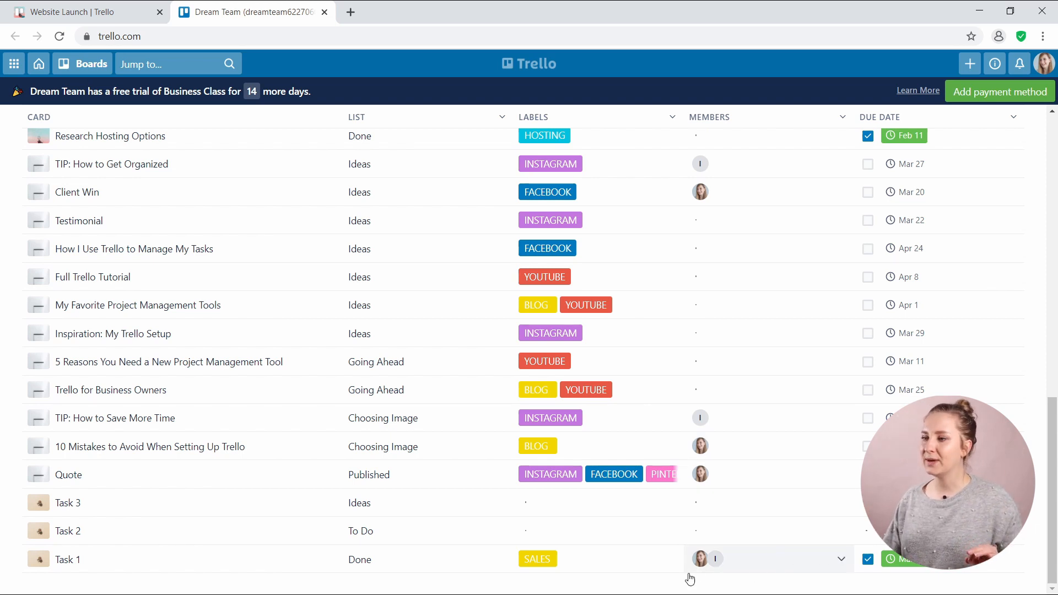
pyautogui.scroll(6, 771, 559)
pyautogui.scroll(6, 777, 323)
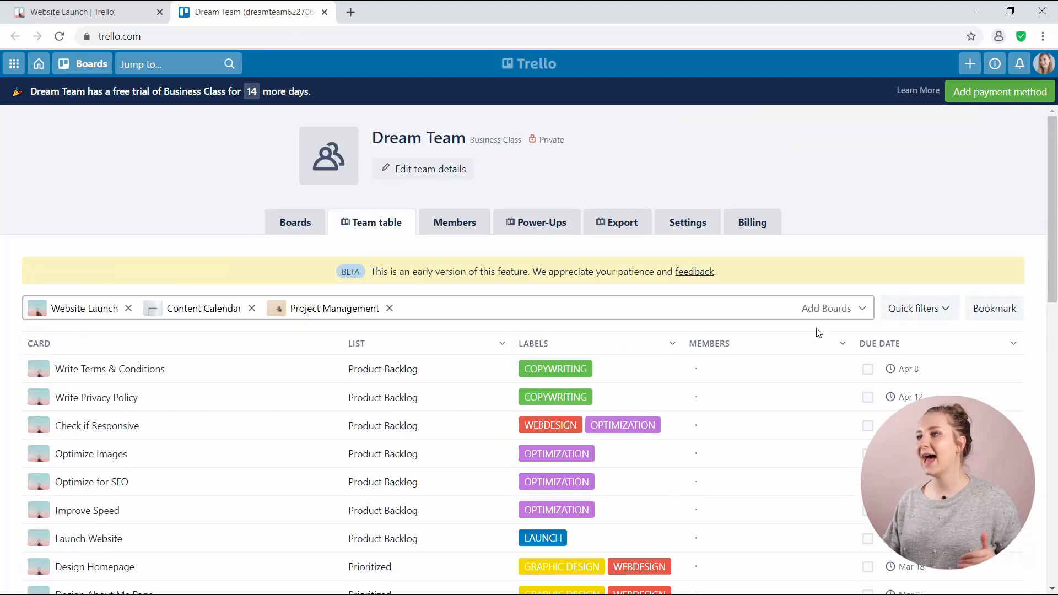
pyautogui.scroll(-4, 929, 358)
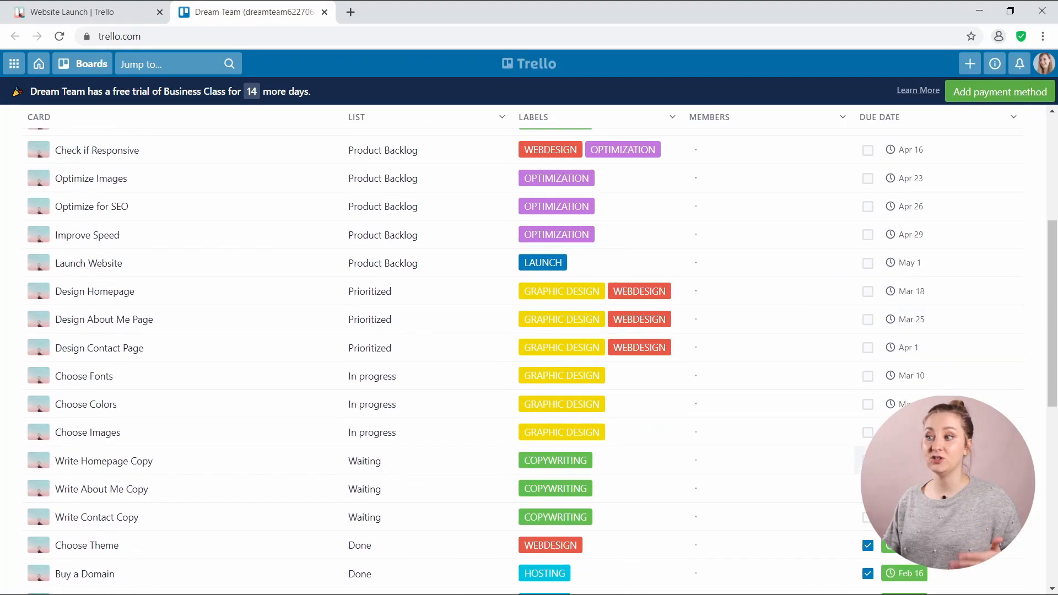
pyautogui.scroll(-4, 937, 386)
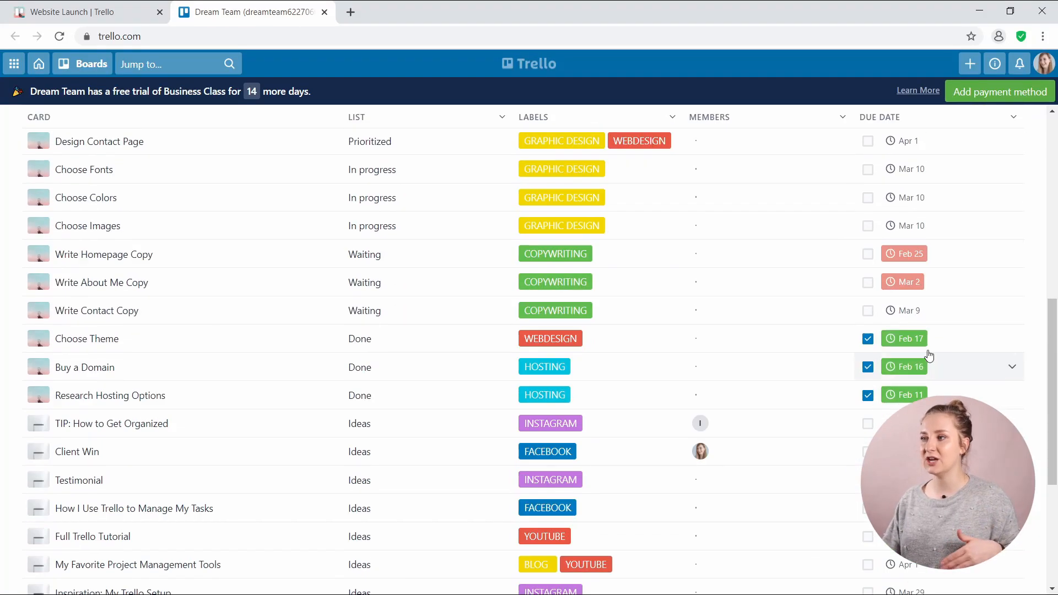
pyautogui.scroll(8, 221, 386)
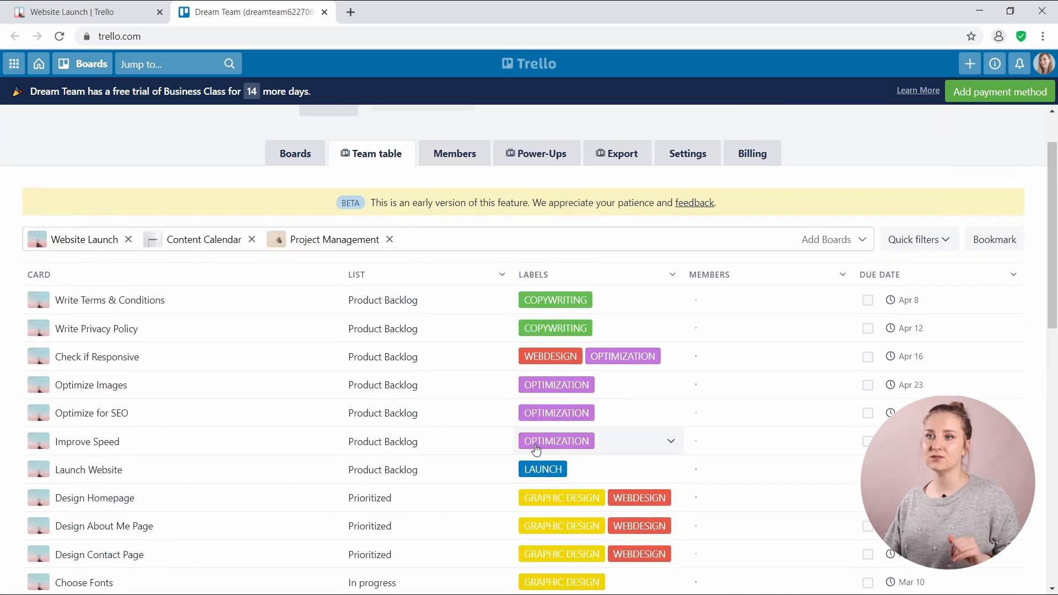
pyautogui.scroll(-1, 36, 303)
pyautogui.scroll(-10, 35, 303)
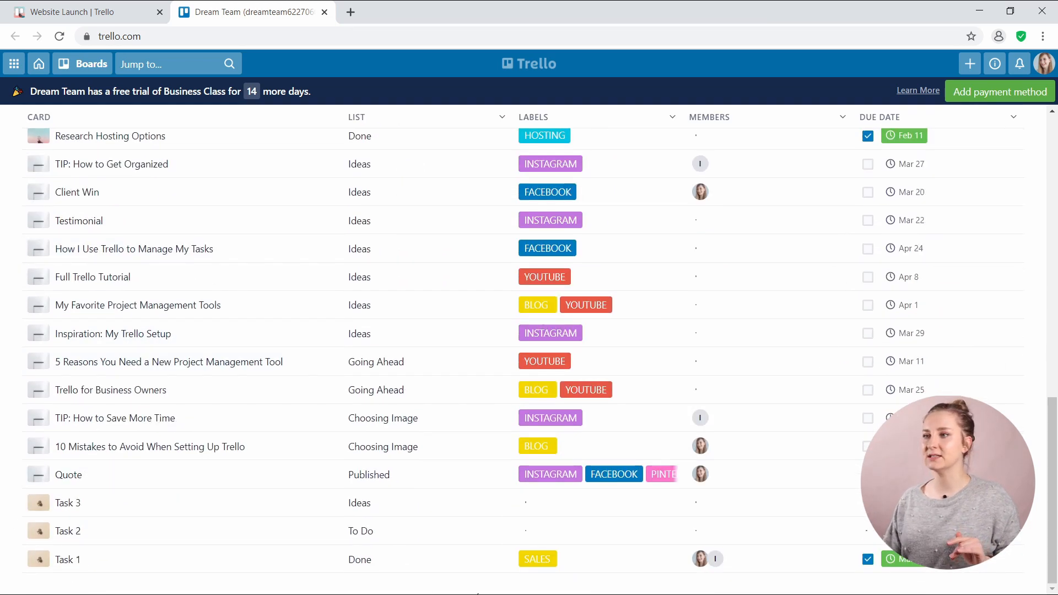
pyautogui.scroll(10, 14, 523)
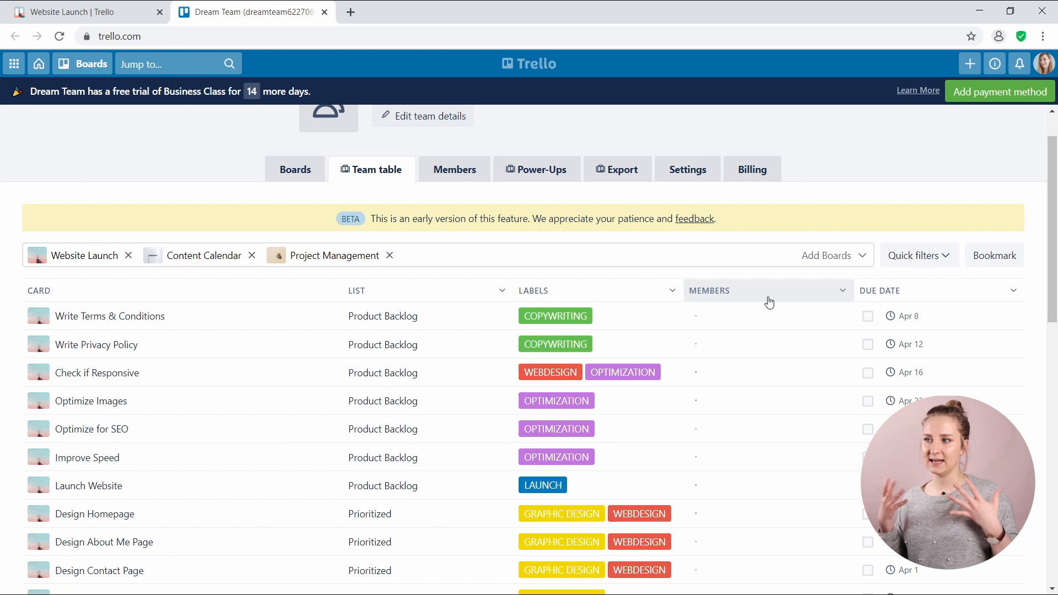
# Assign the board member to the Write Terms & Conditions card and mark its due date complete.
pyautogui.click(758, 313)
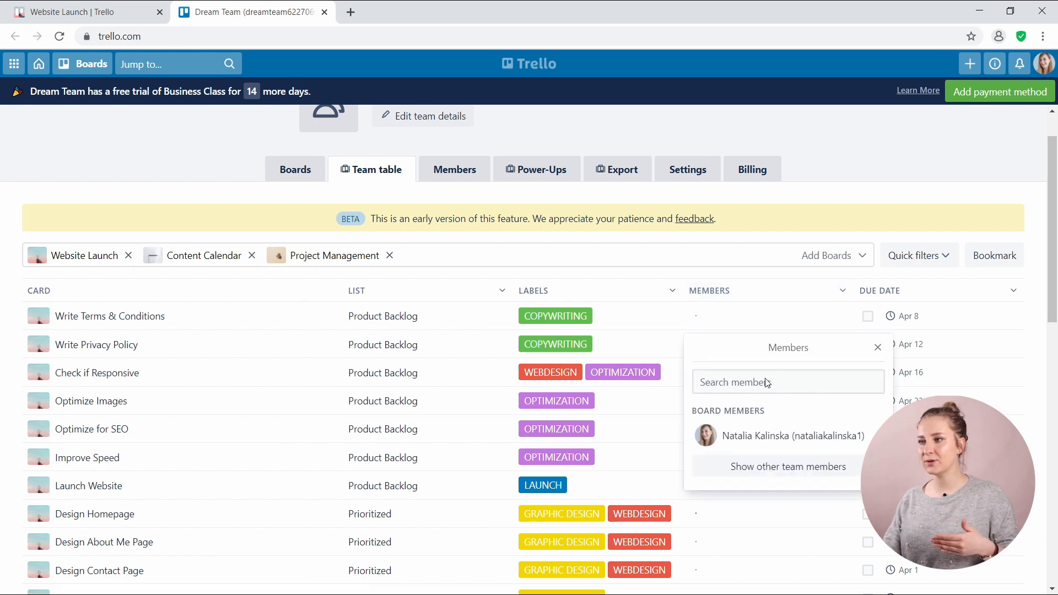
pyautogui.click(780, 432)
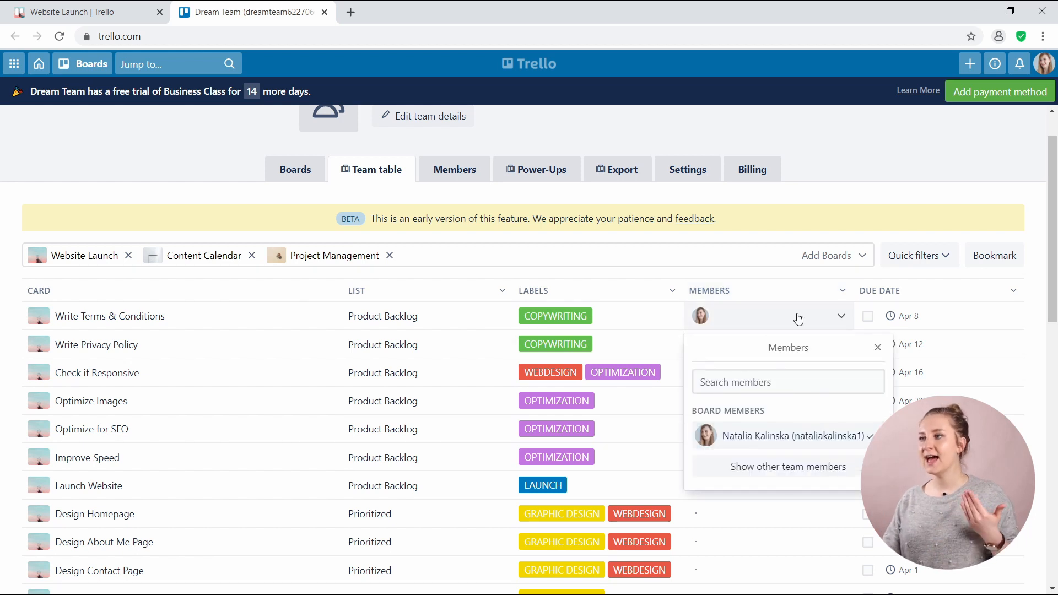
pyautogui.click(870, 317)
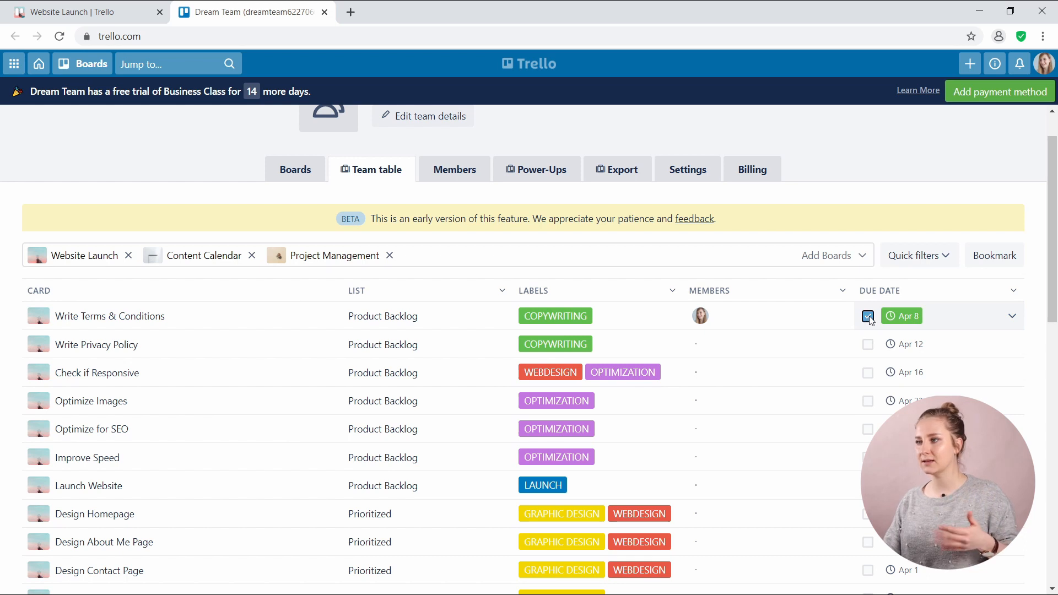
# Move the Write Terms & Conditions card to the Done list in the Team table.
pyautogui.click(460, 315)
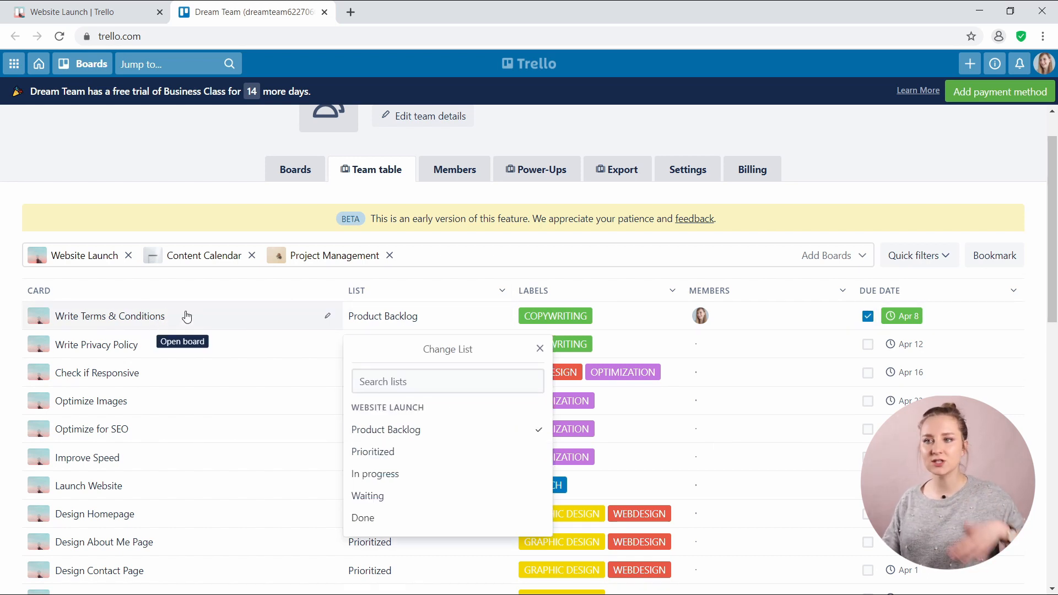
pyautogui.click(402, 518)
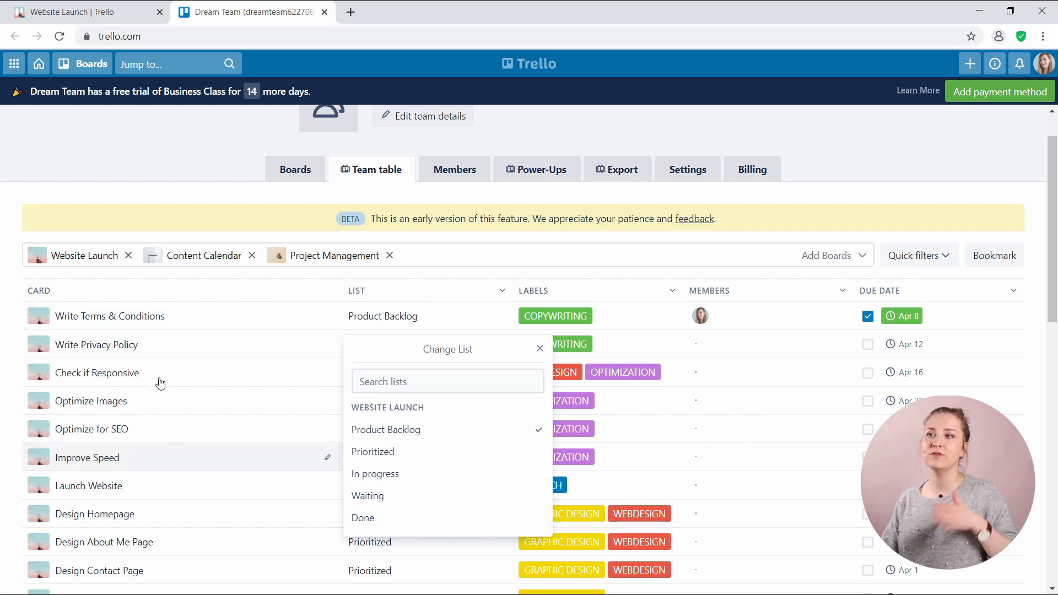
pyautogui.click(472, 261)
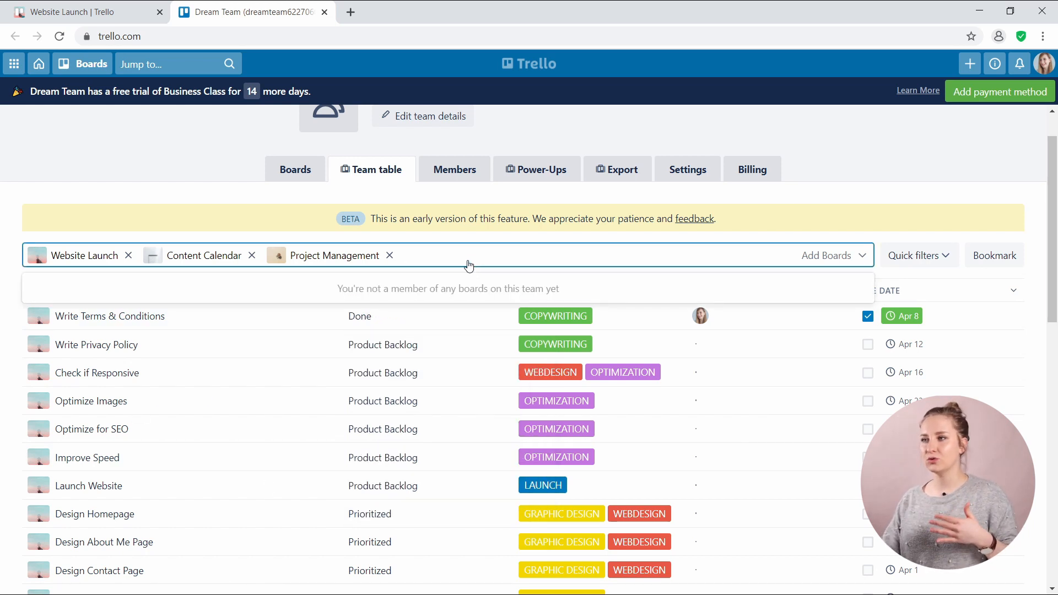
# Filter the Team table by due date to show only overdue cards from the three boards.
pyautogui.click(651, 243)
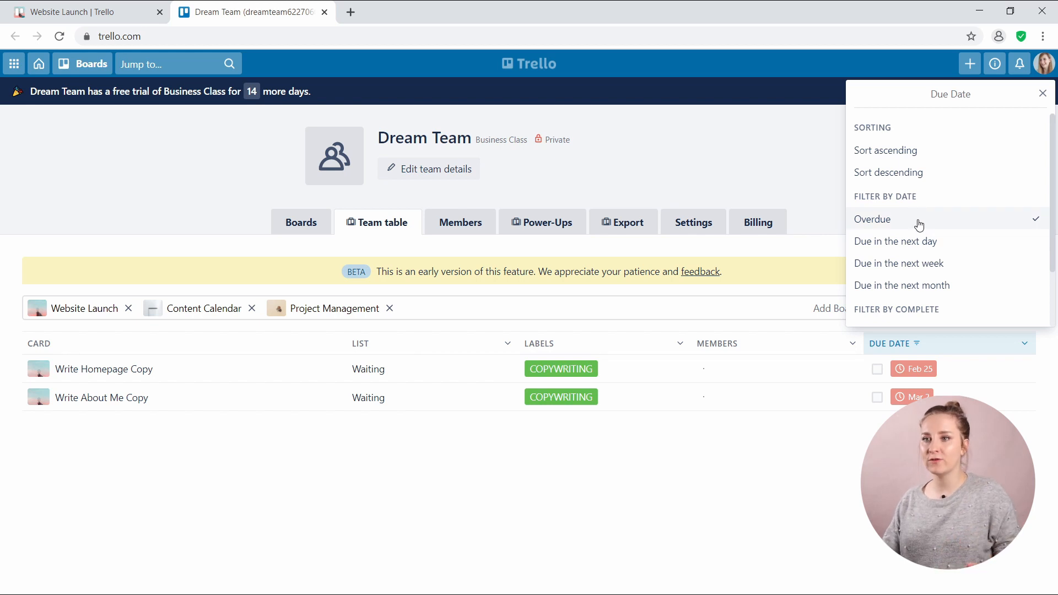
pyautogui.click(895, 384)
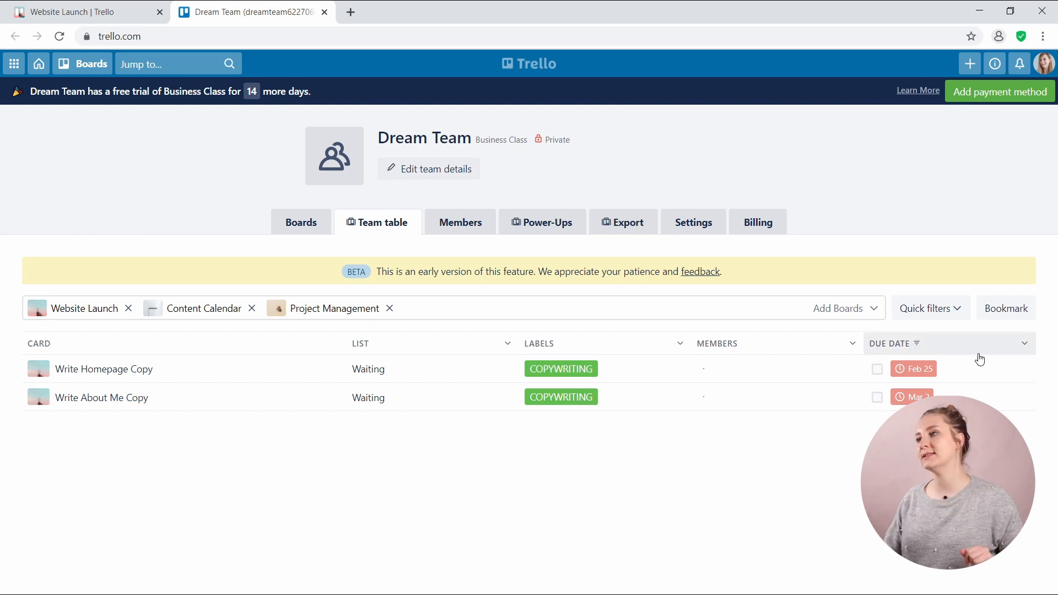
pyautogui.click(920, 314)
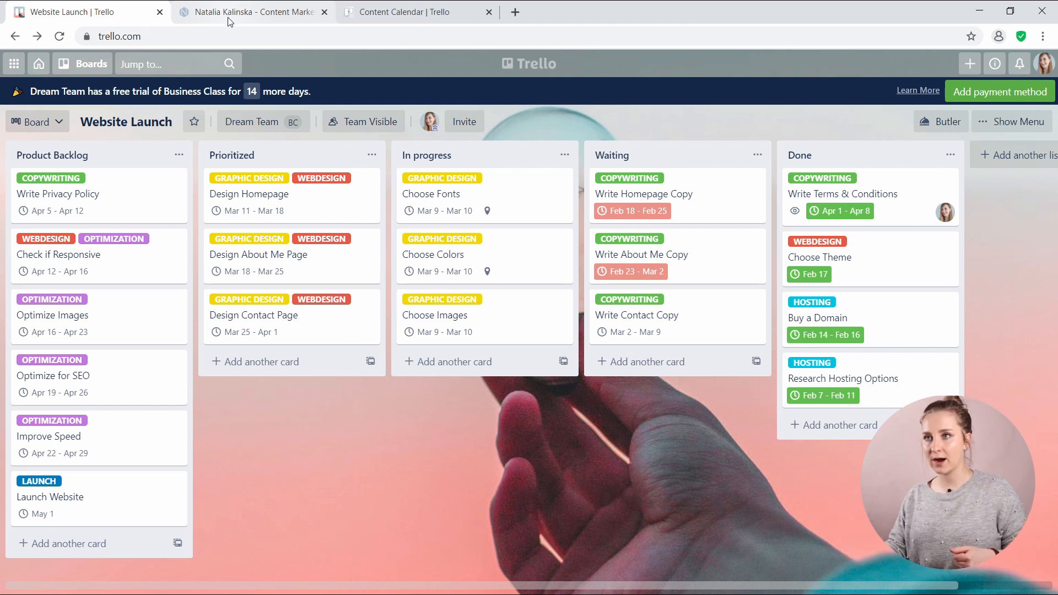
# Copy the address of the website open in the neighbouring browser tab and add it as a link card in the Prioritized list.
pyautogui.click(221, 18)
pyautogui.hotkey('ctrl', 'c')
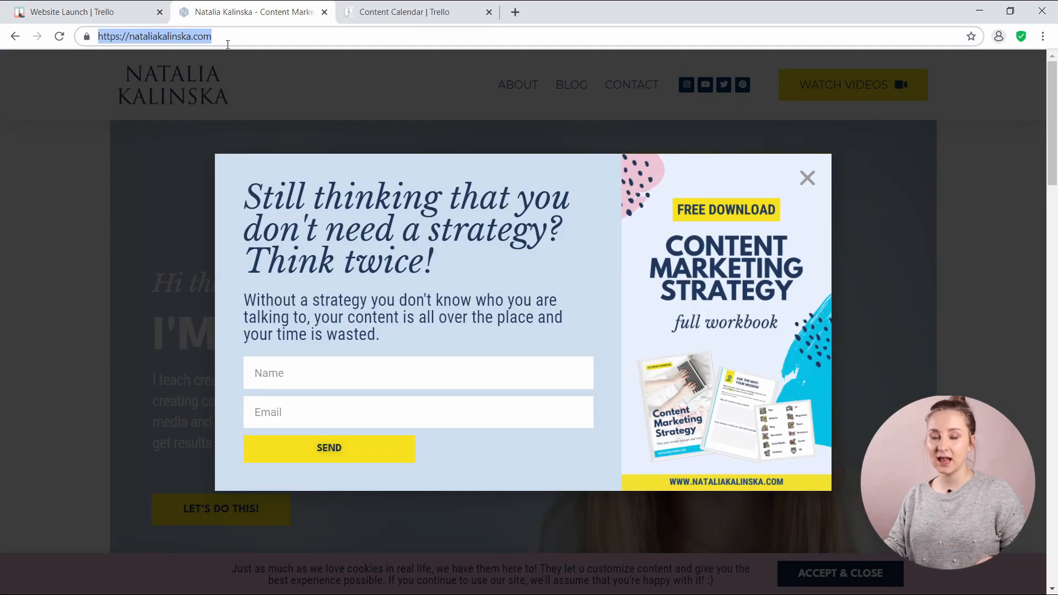
pyautogui.click(75, 13)
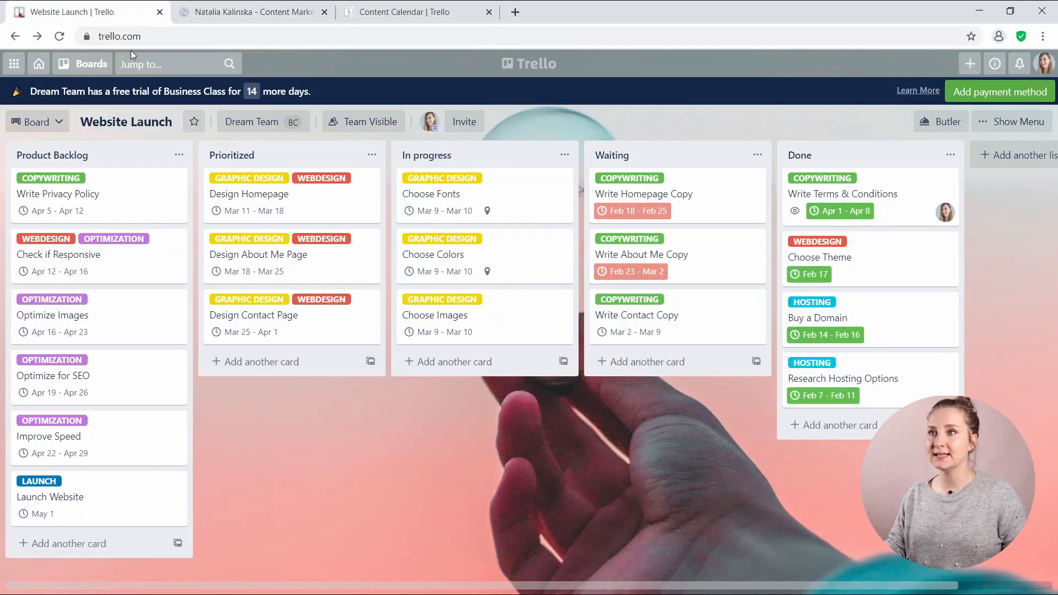
pyautogui.click(269, 364)
pyautogui.hotkey('ctrl', 'v')
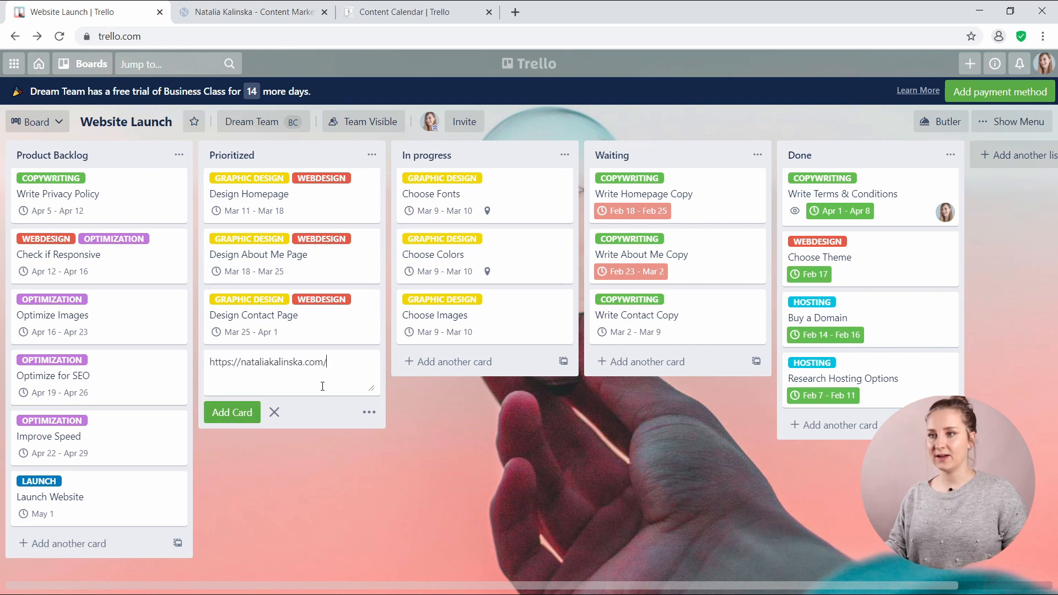
pyautogui.press('Return')
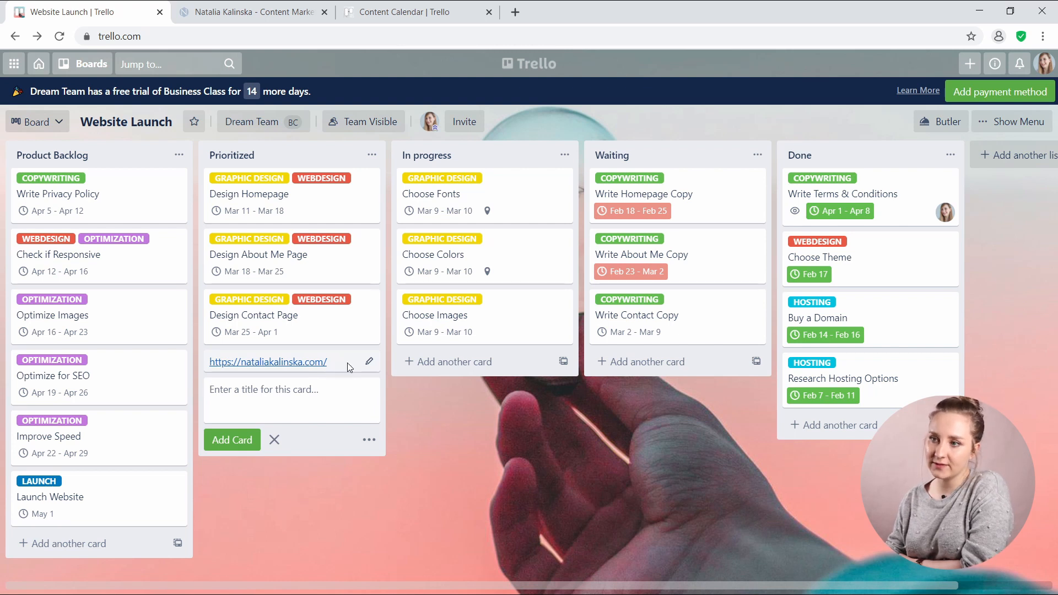
# Follow the website link card in the Prioritized list, close the page it opens, and view the card's quick-edit options.
pyautogui.click(325, 363)
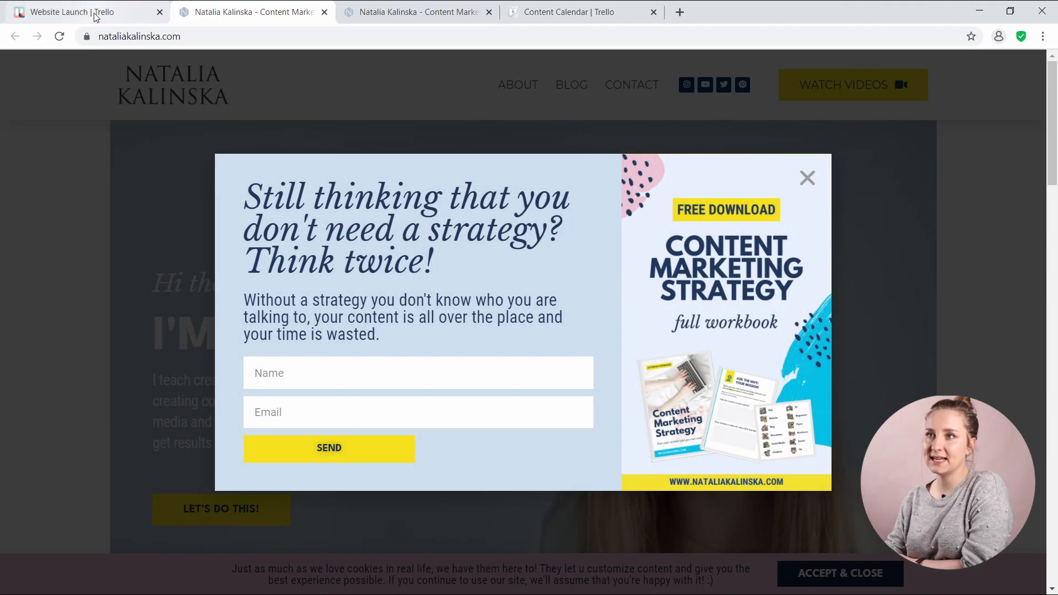
pyautogui.click(95, 13)
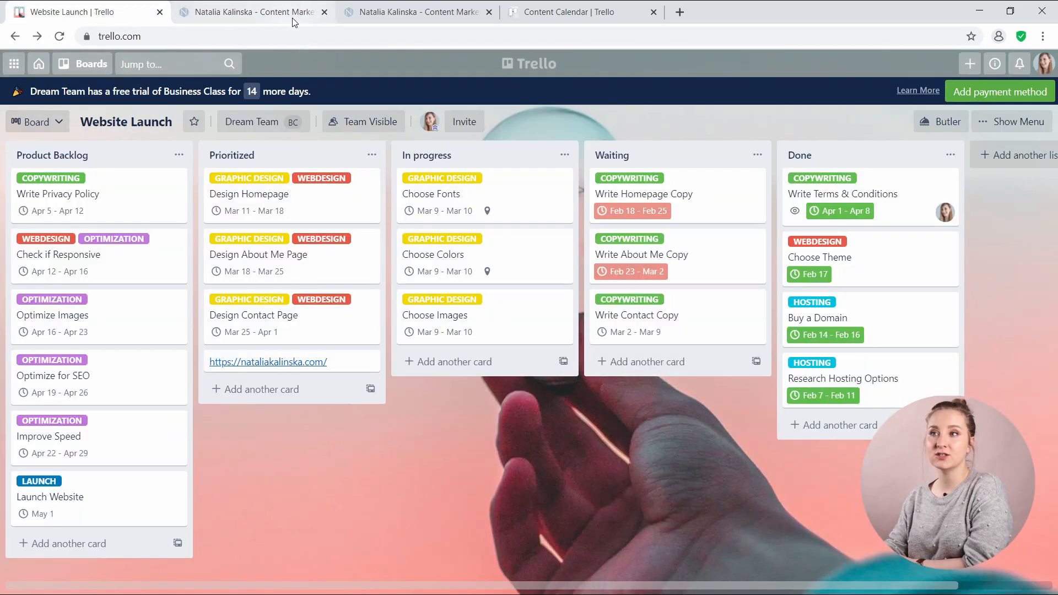
pyautogui.click(324, 12)
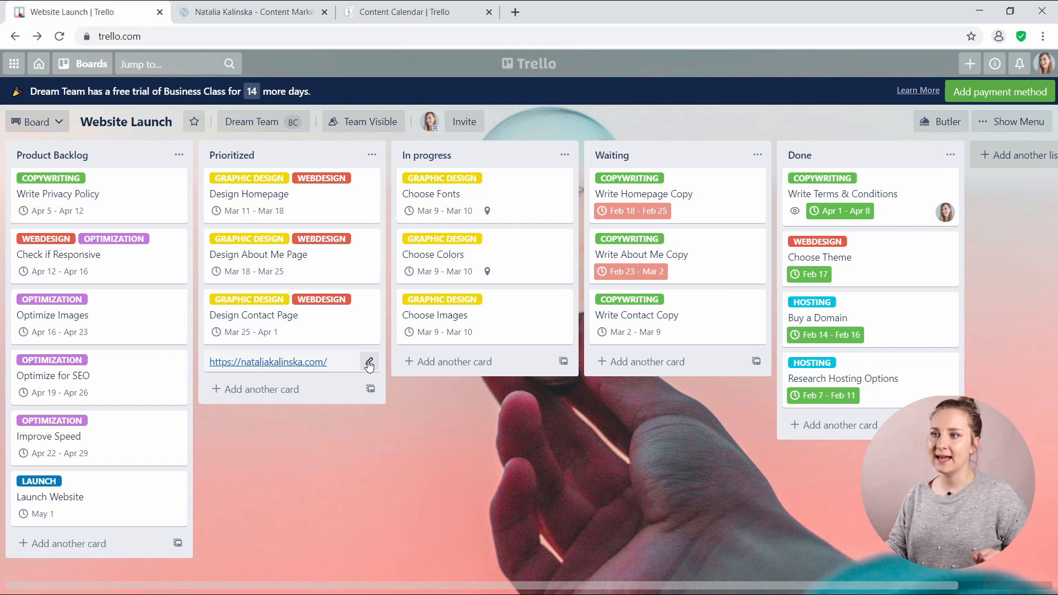
pyautogui.click(367, 361)
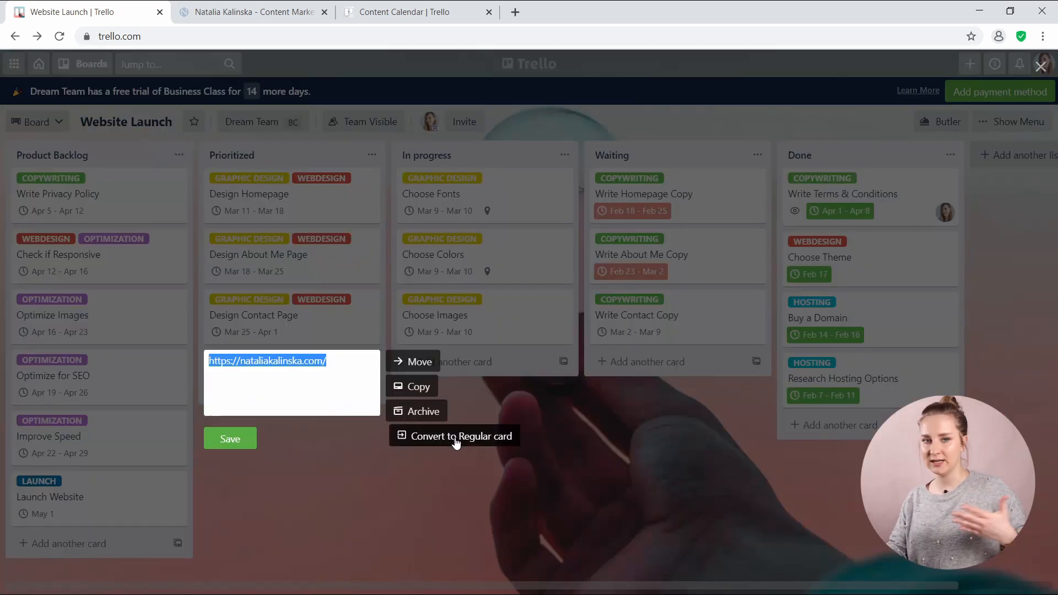
pyautogui.click(389, 532)
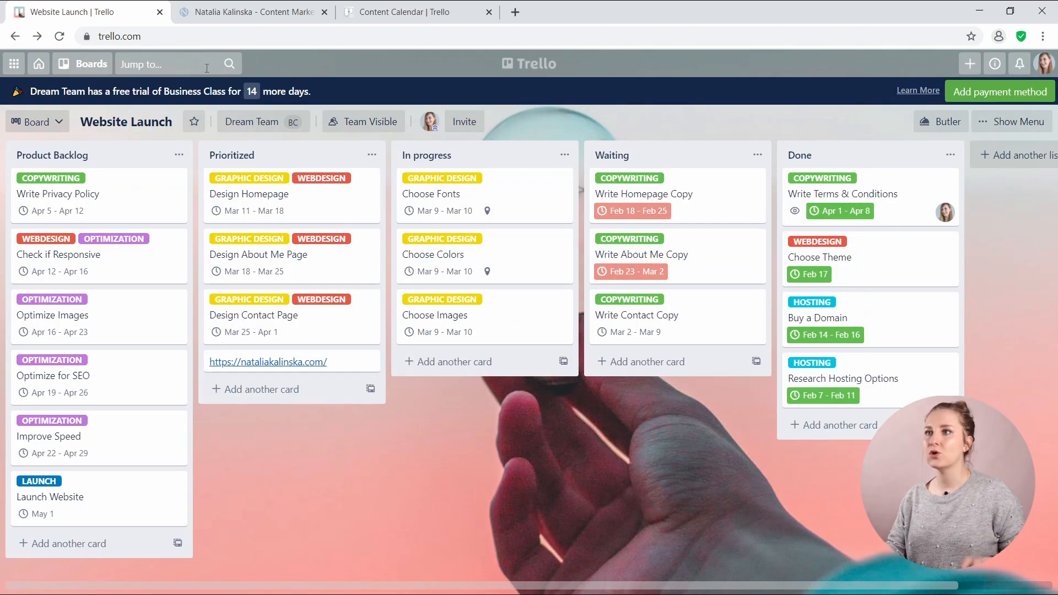
# Copy the Content Calendar board's address and add it as a board card in the Website Launch board's Prioritized list.
pyautogui.click(380, 11)
pyautogui.click(366, 35)
pyautogui.hotkey('ctrl', 'c')
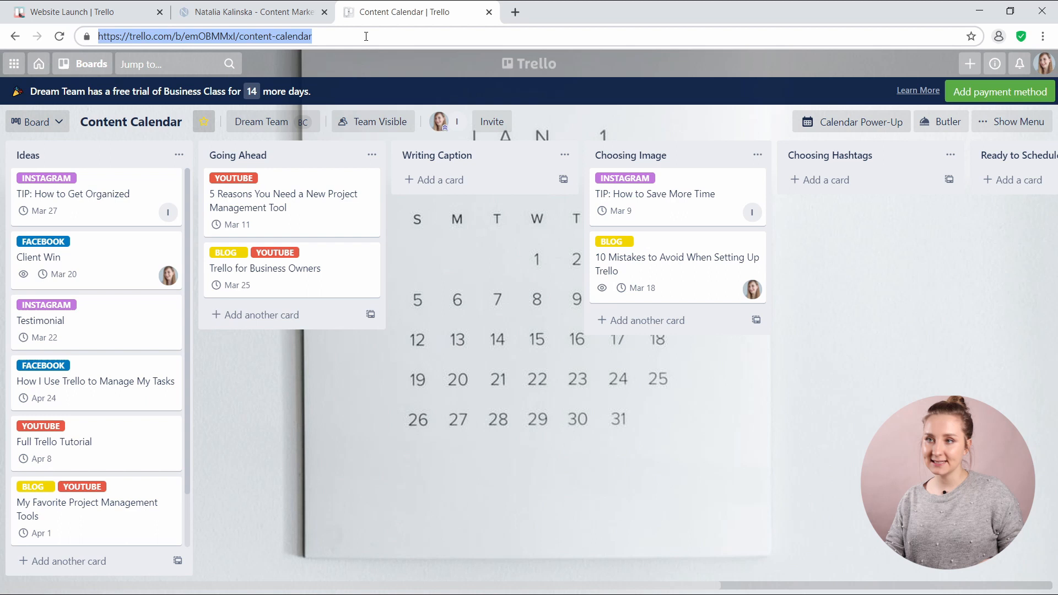
pyautogui.click(83, 11)
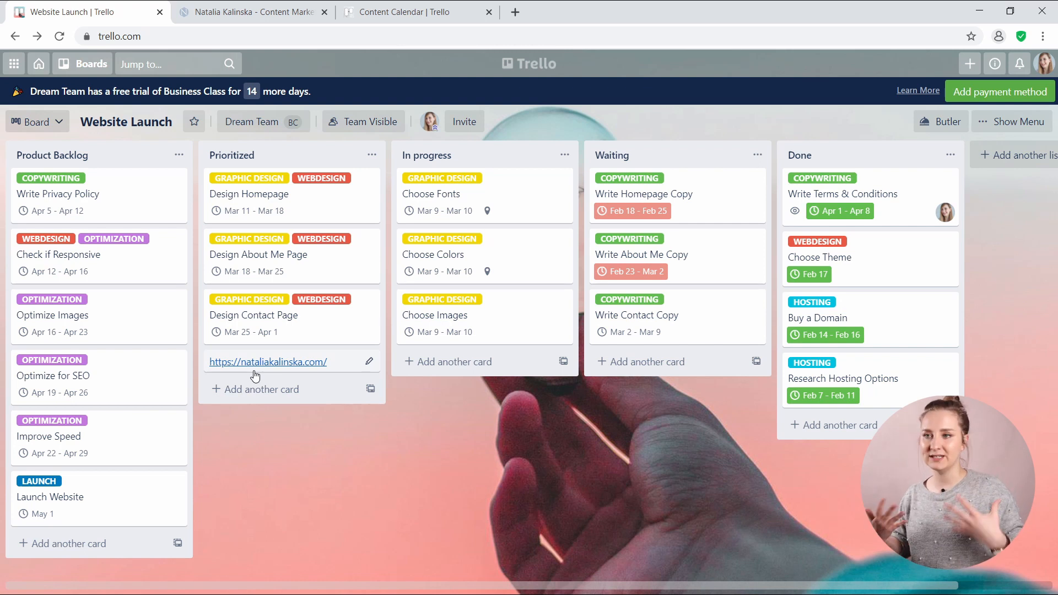
pyautogui.click(262, 389)
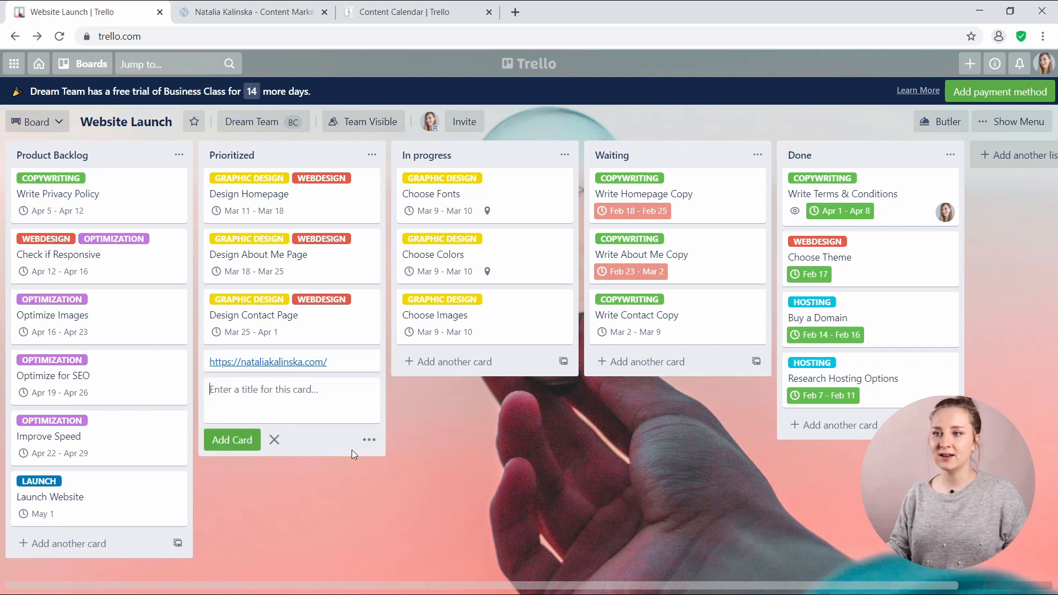
pyautogui.hotkey('ctrl', 'v')
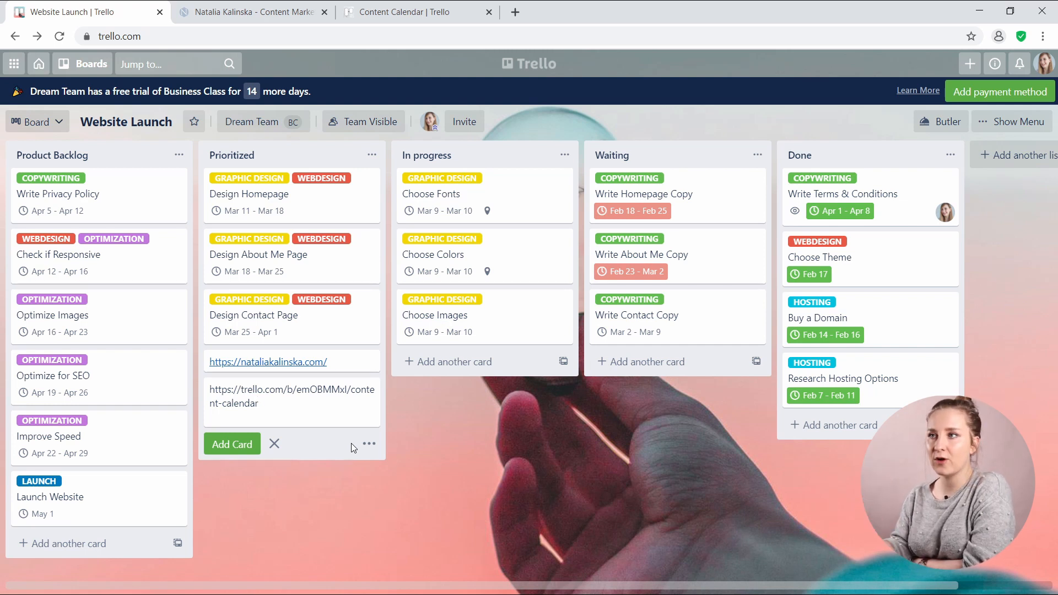
pyautogui.click(229, 447)
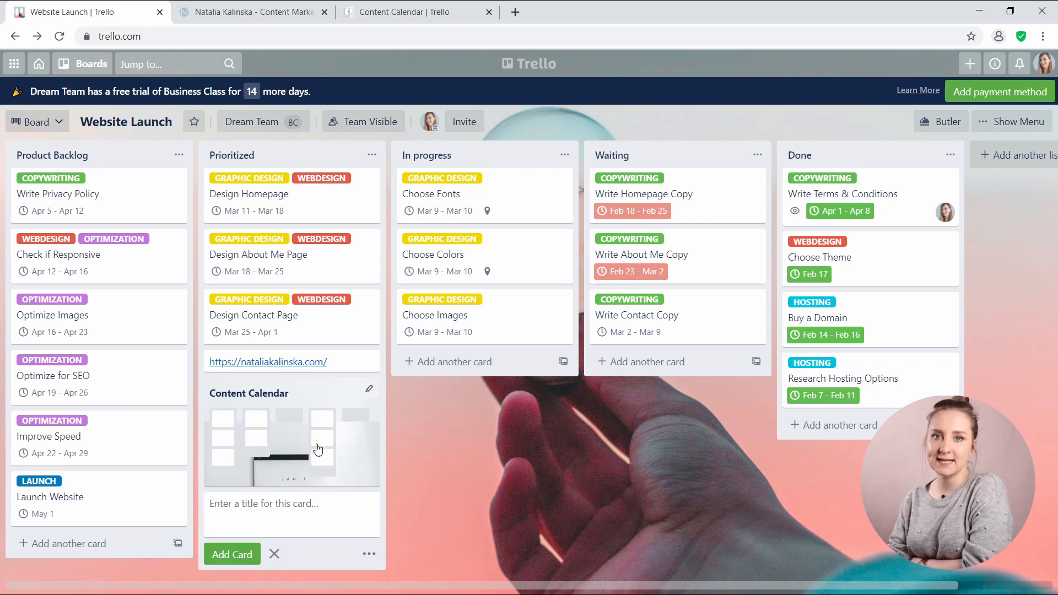
# Open the Content Calendar board through its card and return to the Website Launch board.
pyautogui.click(268, 428)
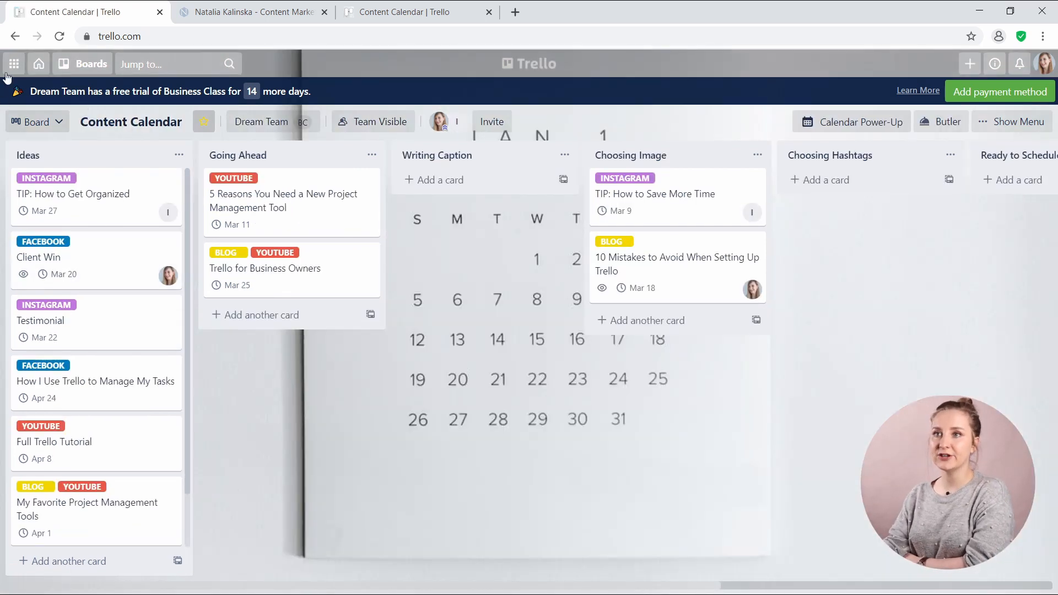
pyautogui.click(15, 37)
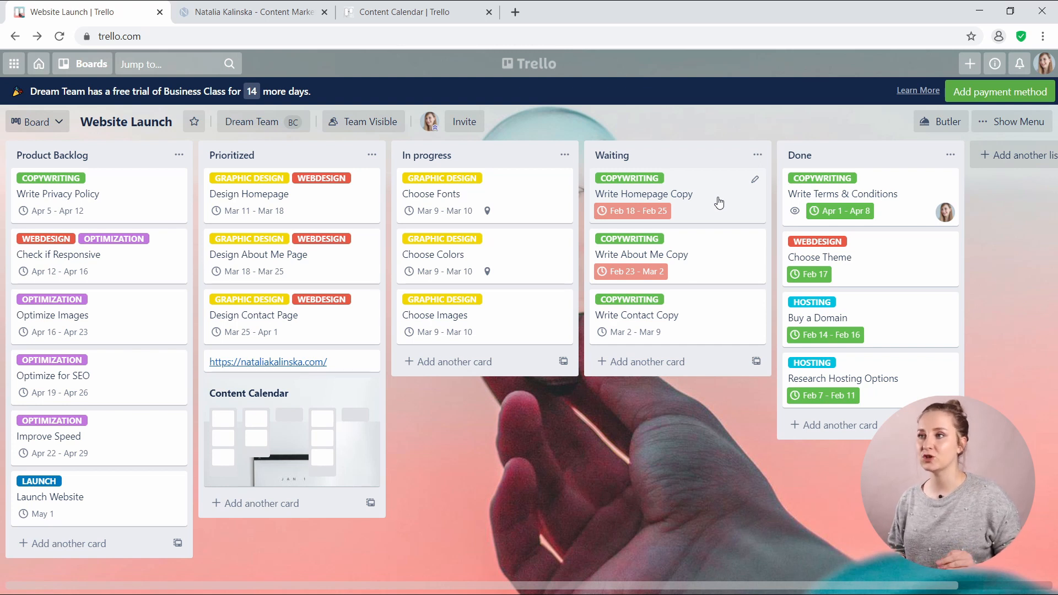
# Assign yourself as a member of the Write Homepage Copy card in the Waiting list.
pyautogui.press('space')
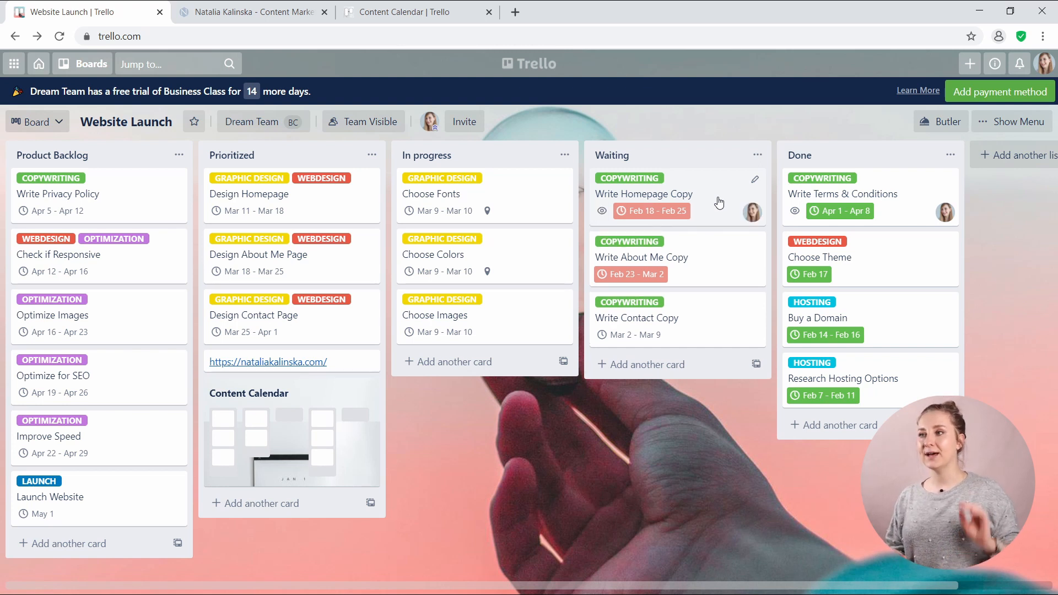